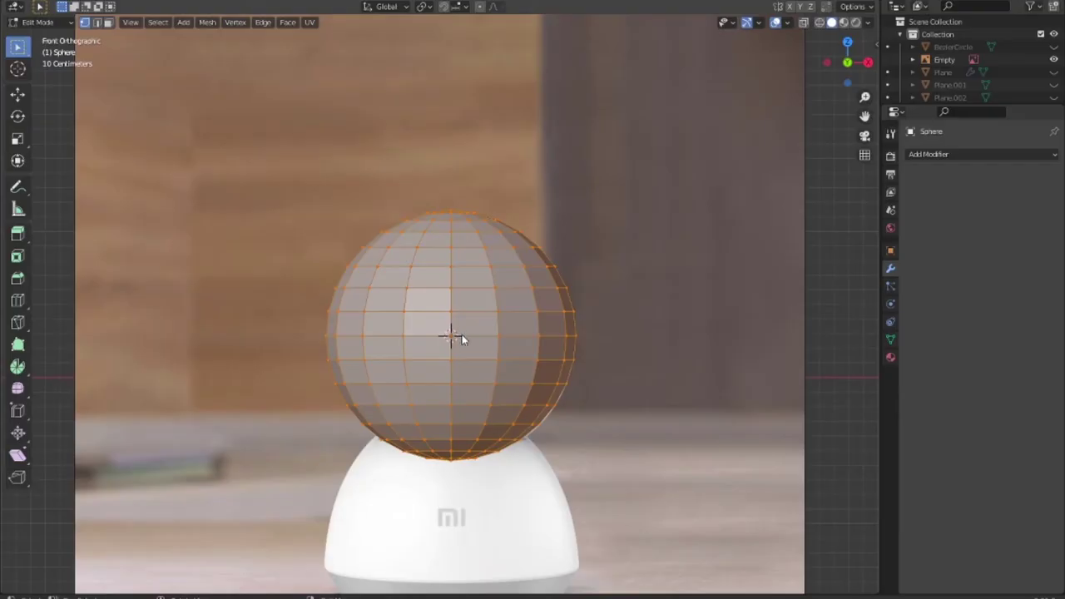
Switch to wireframe, add a plane rotated 90° on X, and select its left-side vertices.
key(shift+z)
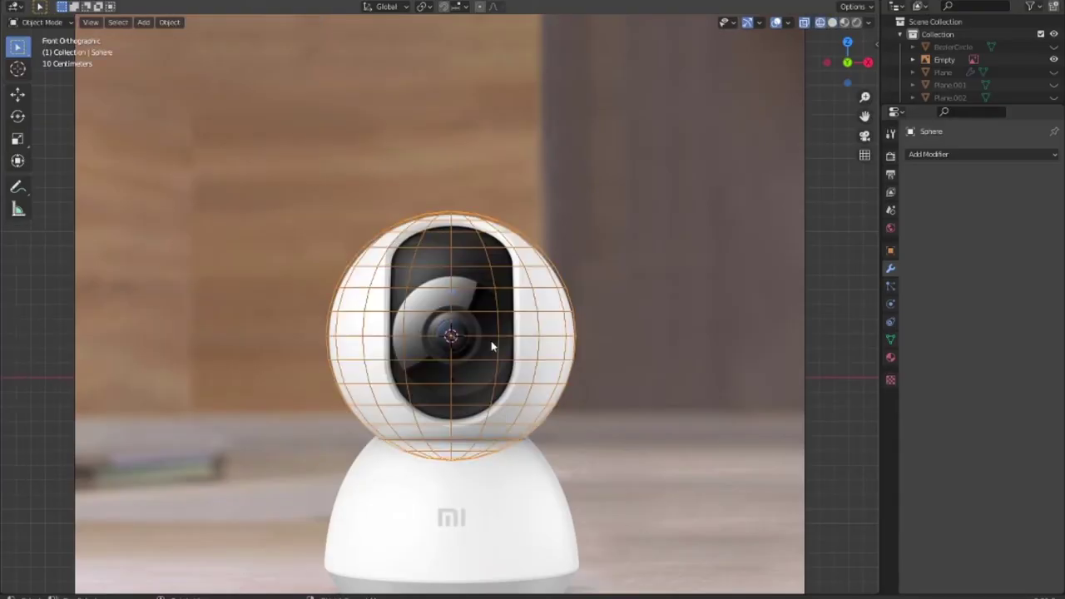
key(shift+a)
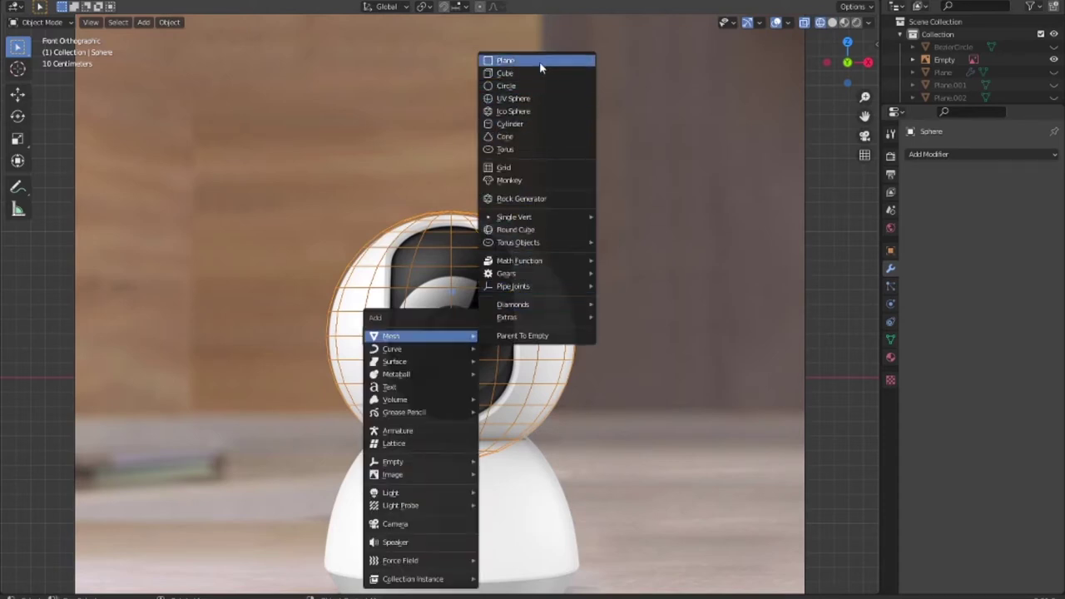
click(505, 60)
key(r)
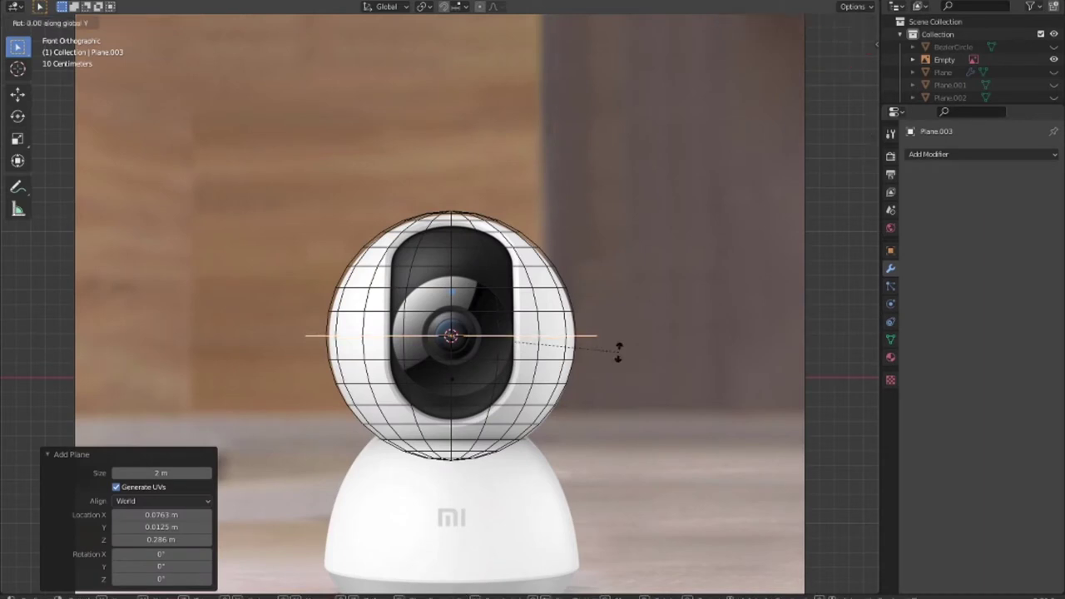
key(x)
key(9)
key(0)
key(Return)
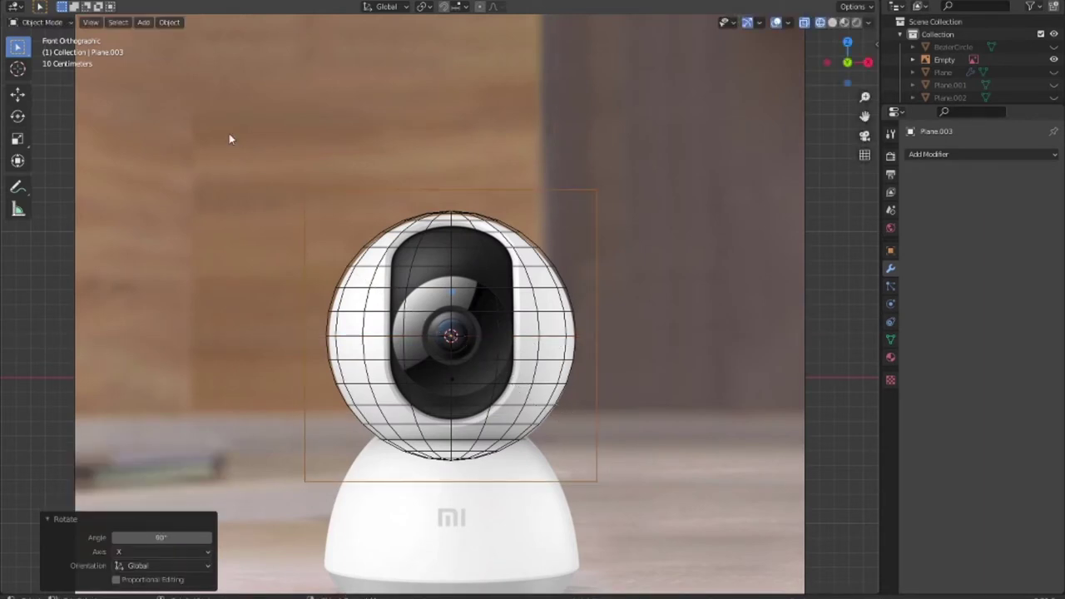
key(Tab)
drag(250, 162, 396, 508)
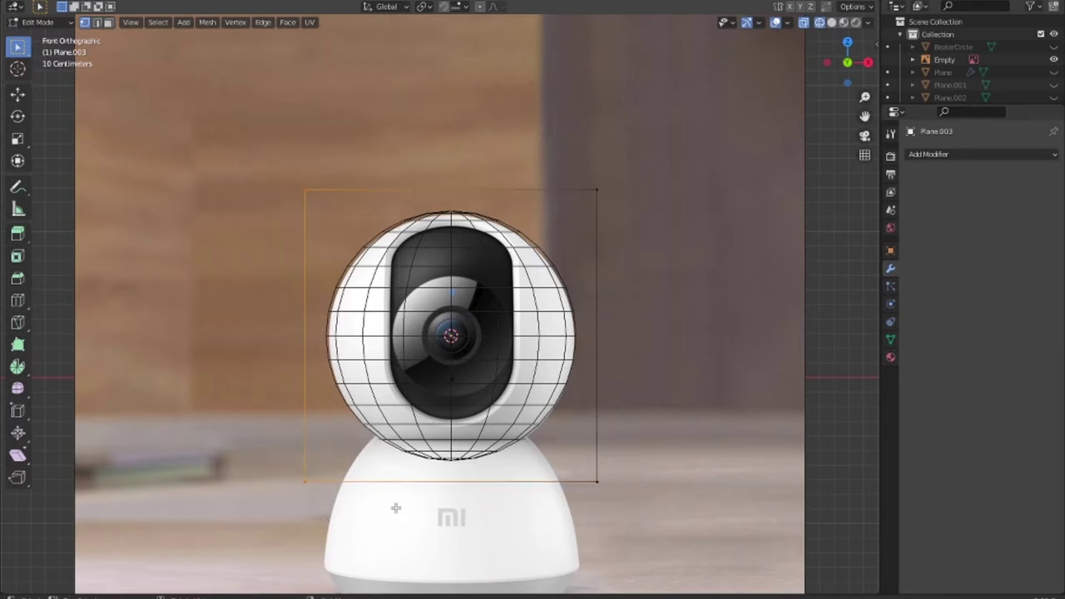
Move the plane's left and right edges along X to match the lens window's width.
key(g)
key(x)
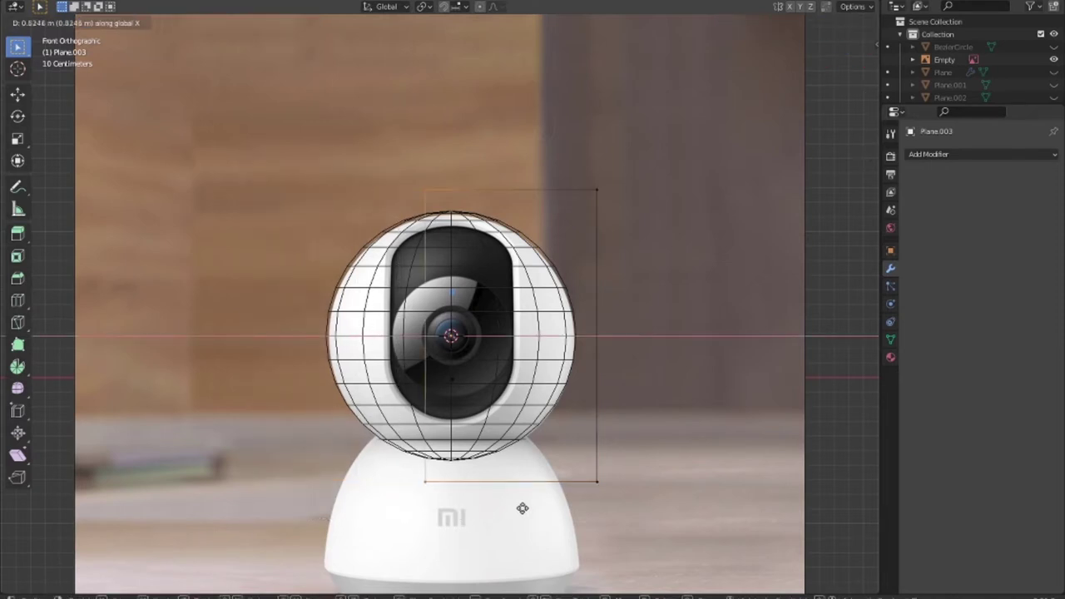
click(470, 505)
drag(642, 530, 549, 160)
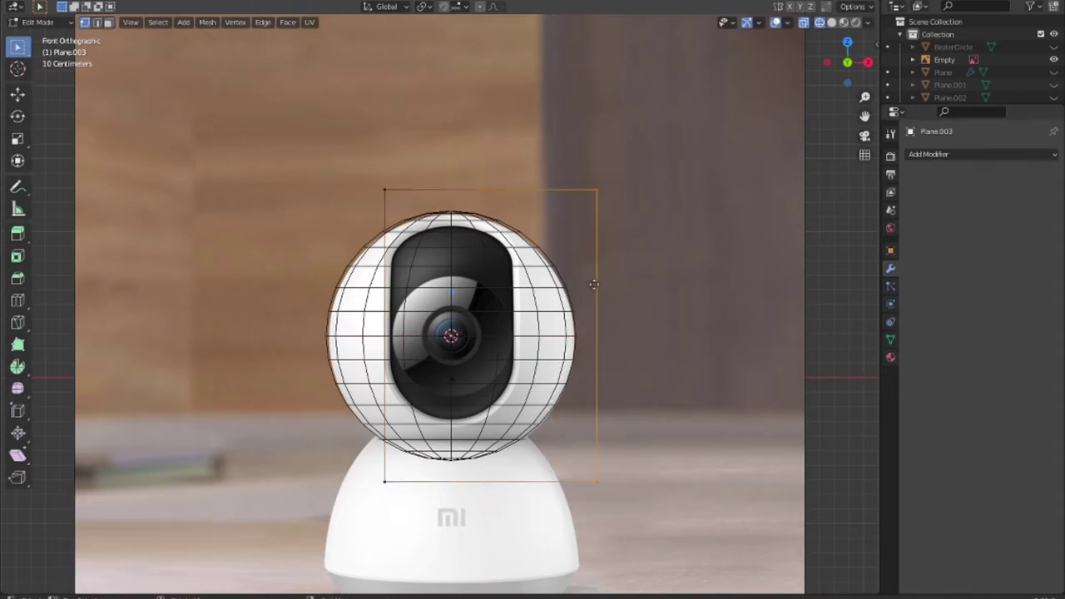
key(g)
key(x)
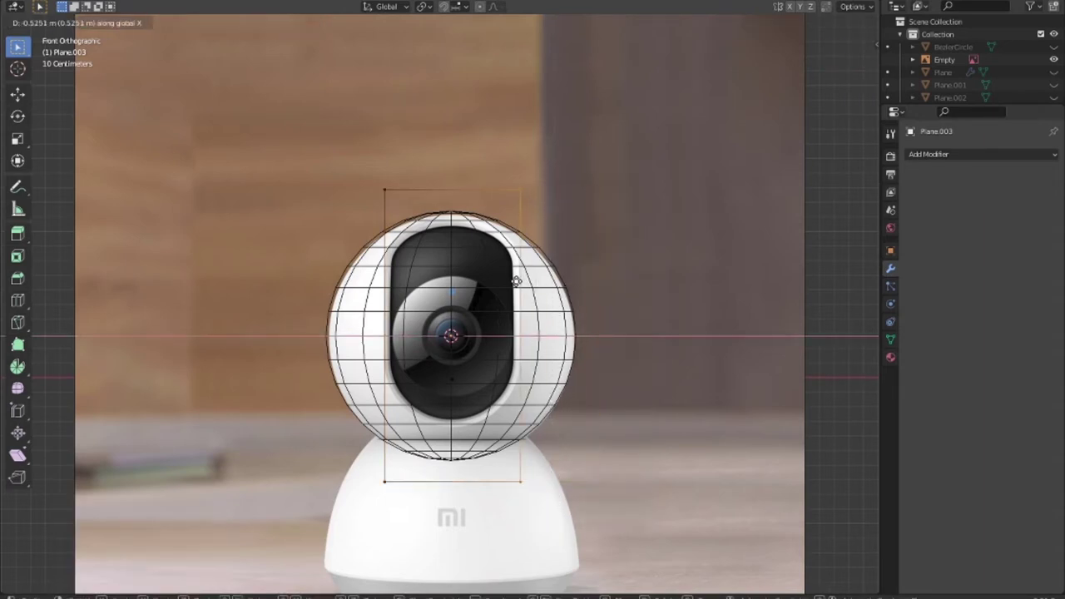
click(516, 281)
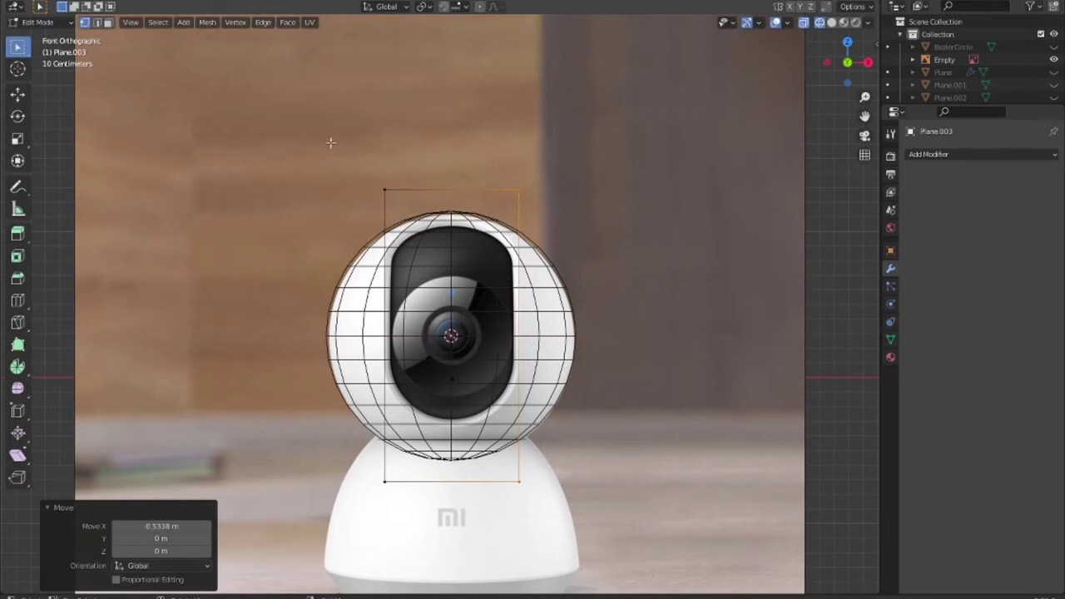
Move the plane's top and bottom edges along Z to fit the lens window's height.
key(g)
key(z)
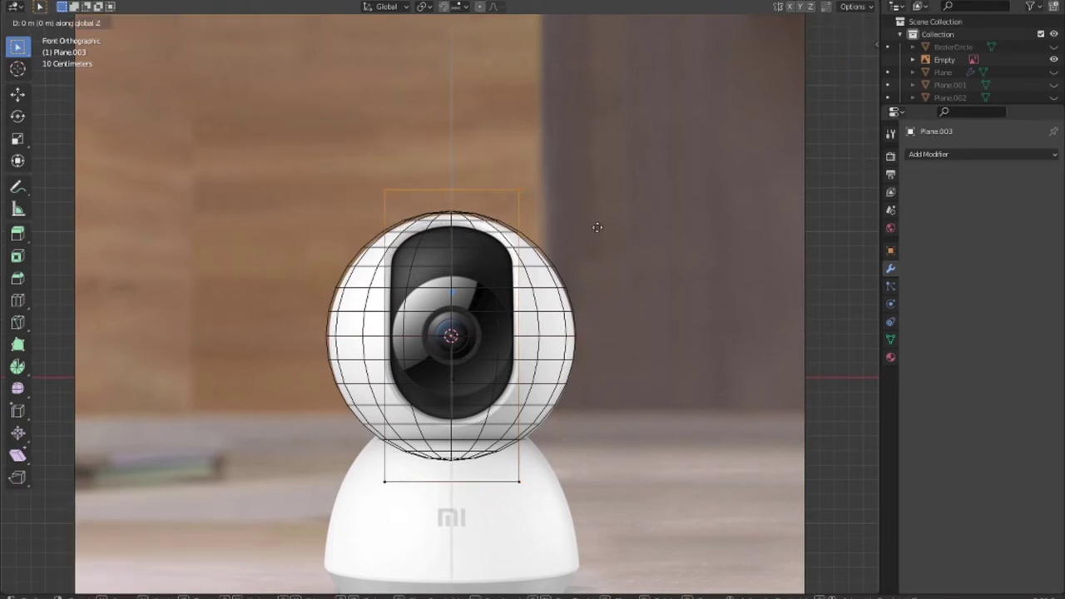
click(598, 260)
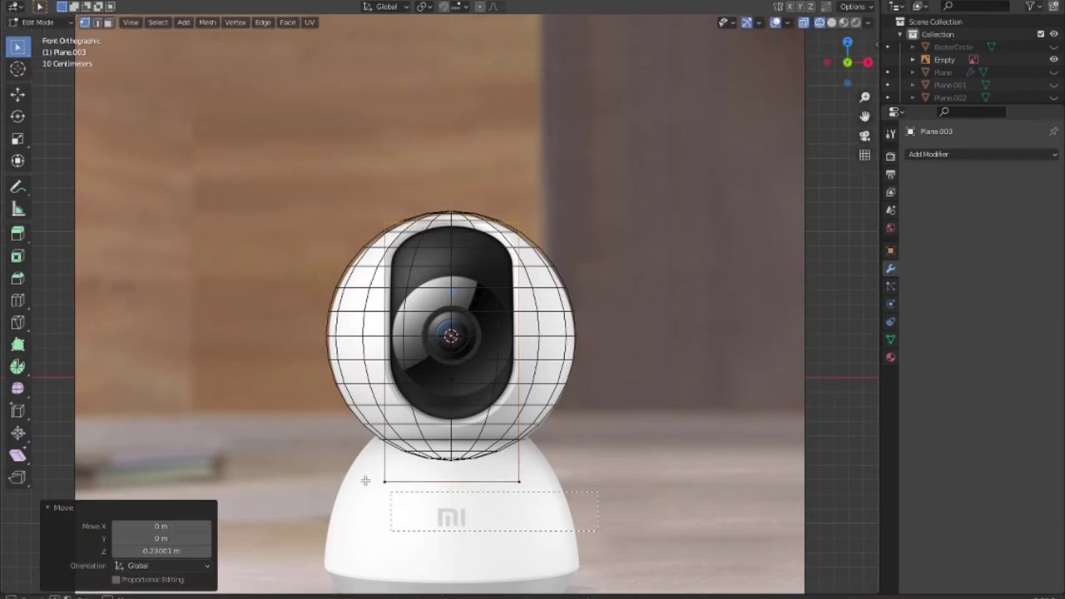
key(g)
key(z)
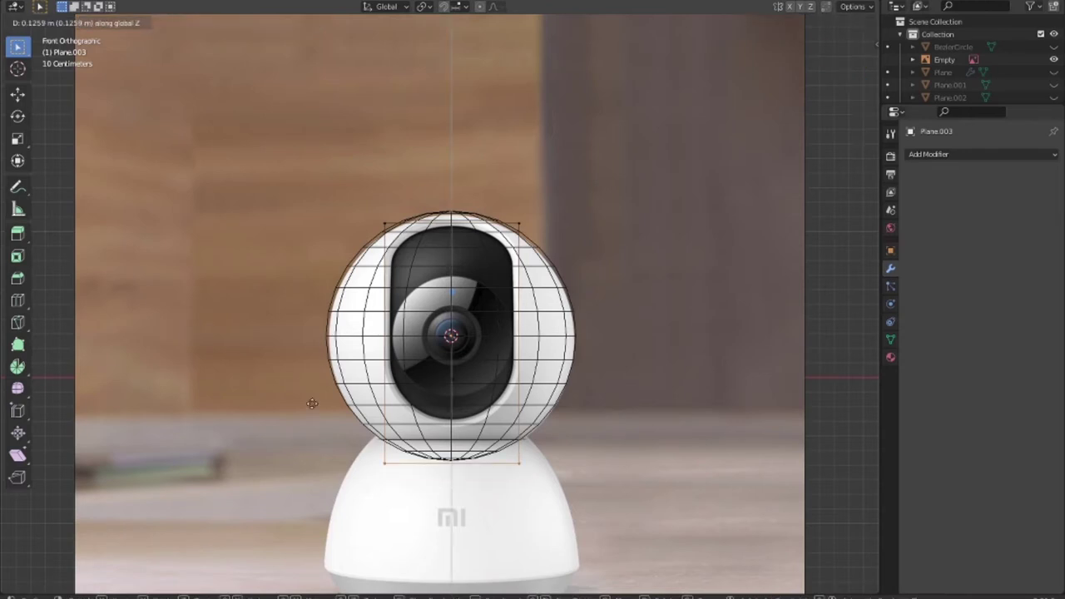
click(314, 384)
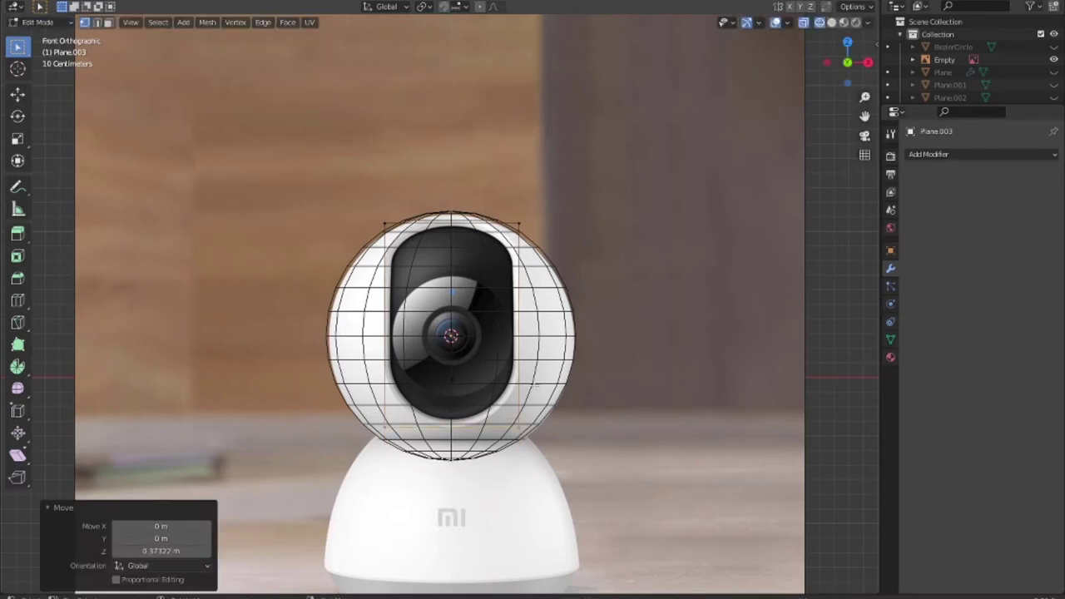
From top view, push the plane forward along Y to −1.1153 m, then return to front view.
key(KP_7)
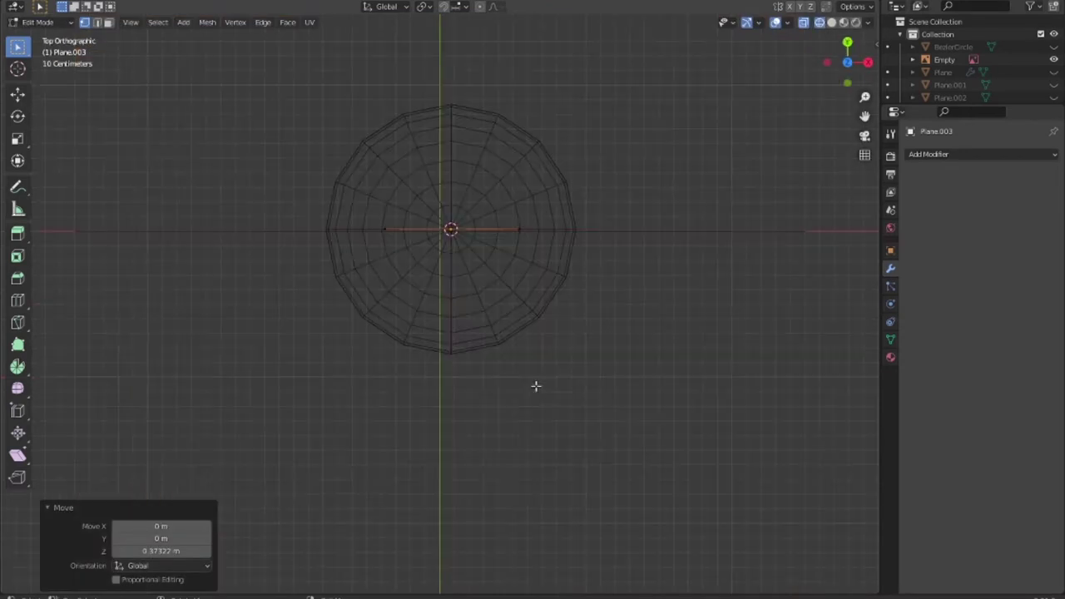
key(Tab)
key(g)
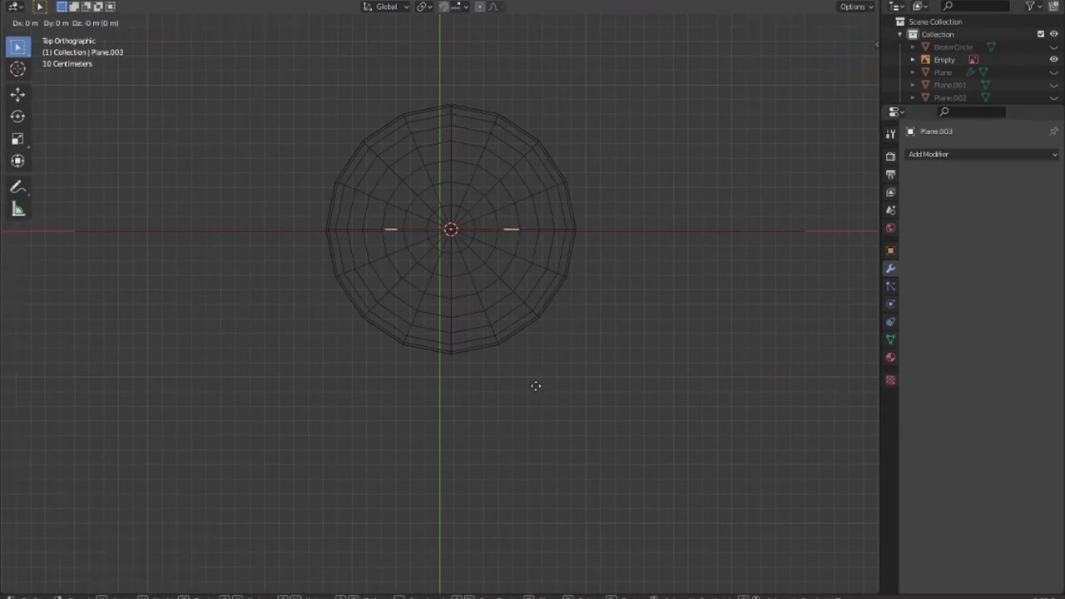
key(y)
click(558, 552)
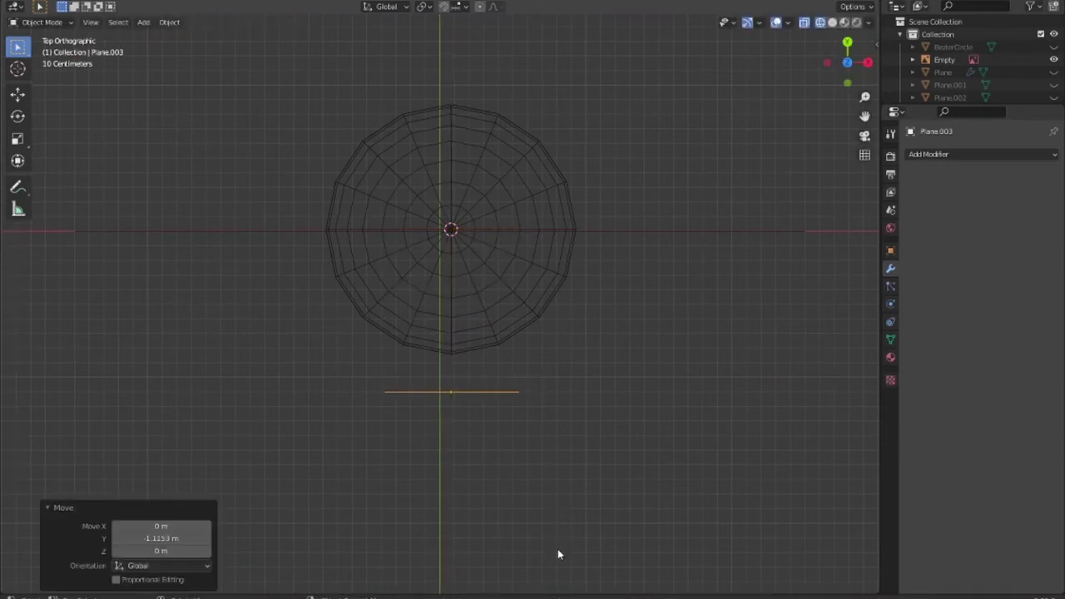
key(KP_1)
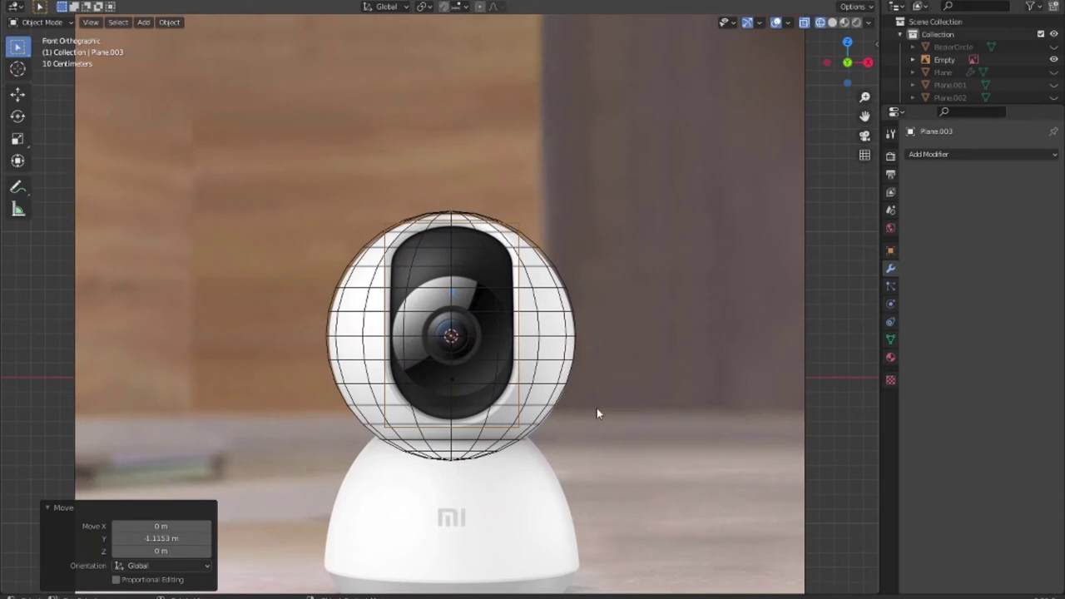
scroll(596, 413, up, 1)
key(Tab)
Select all the plane's vertices and try a vertex bevel, then cancel it.
scroll(592, 375, up, 1)
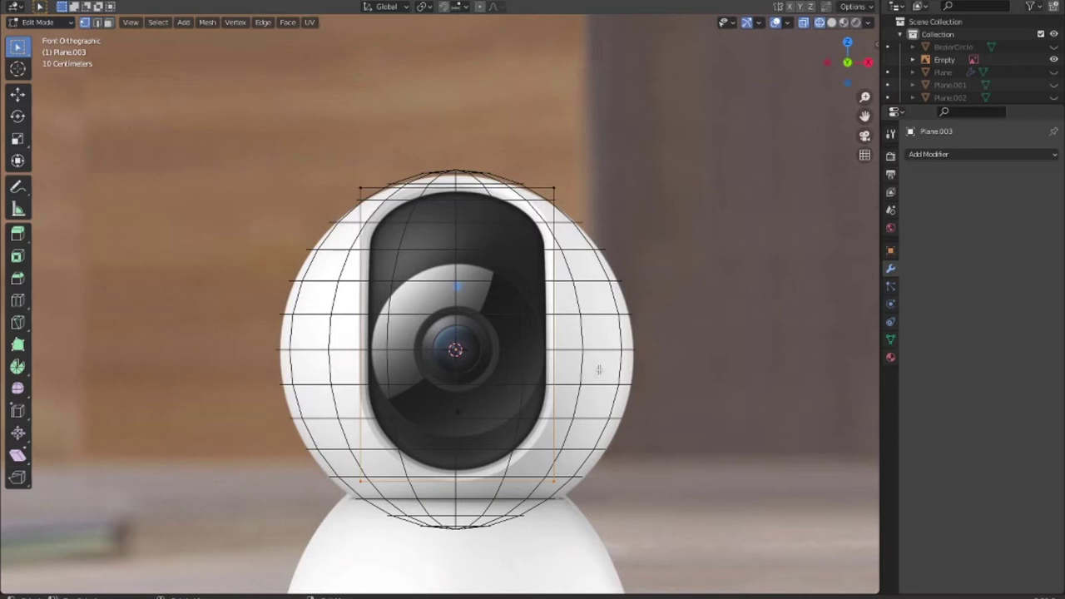
key(a)
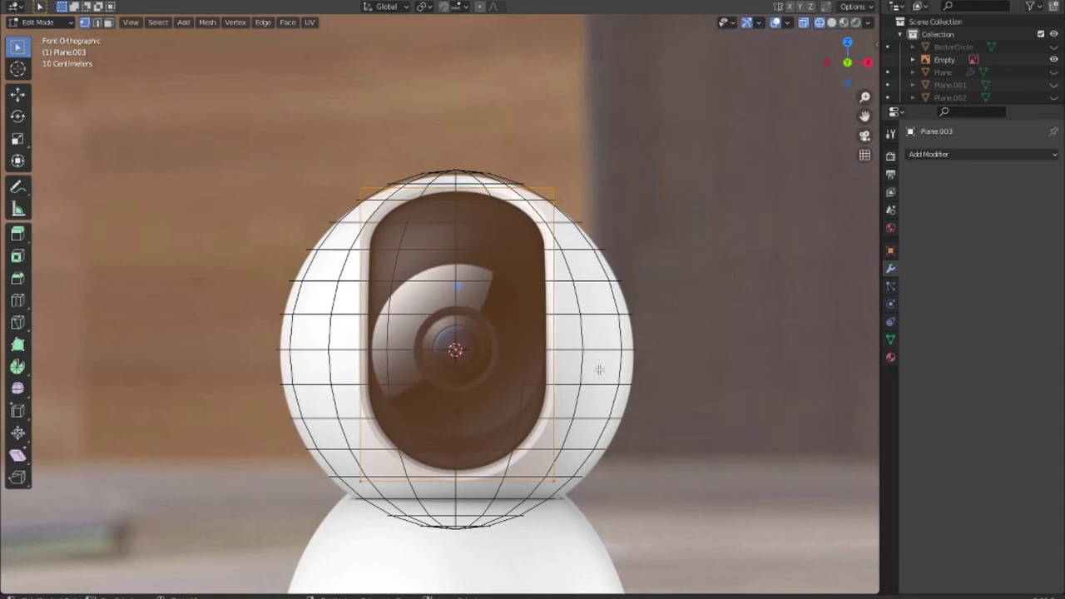
key(ctrl+shift+b)
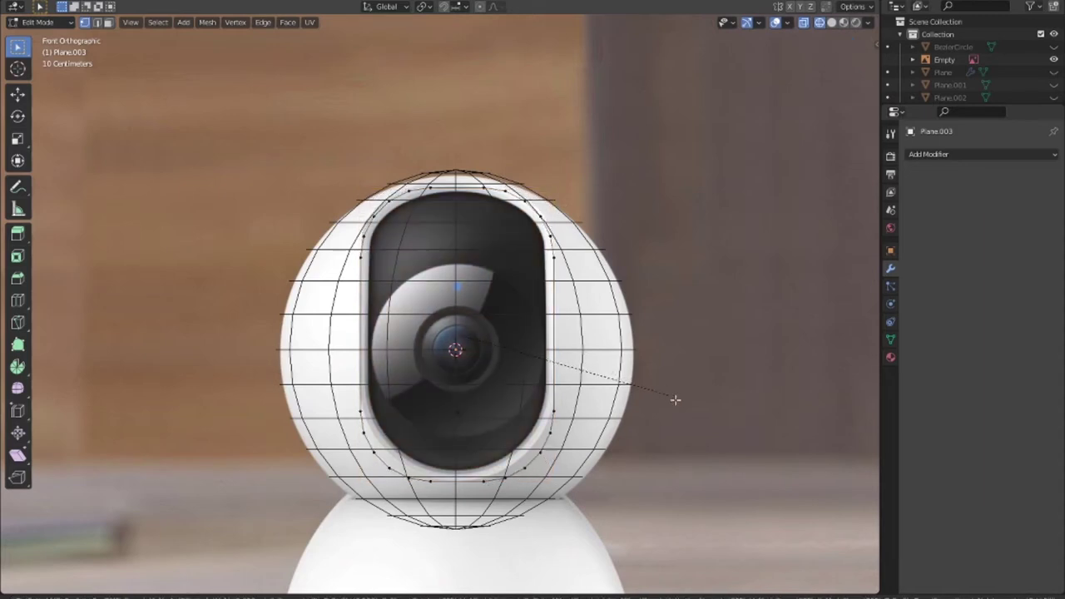
key(Escape)
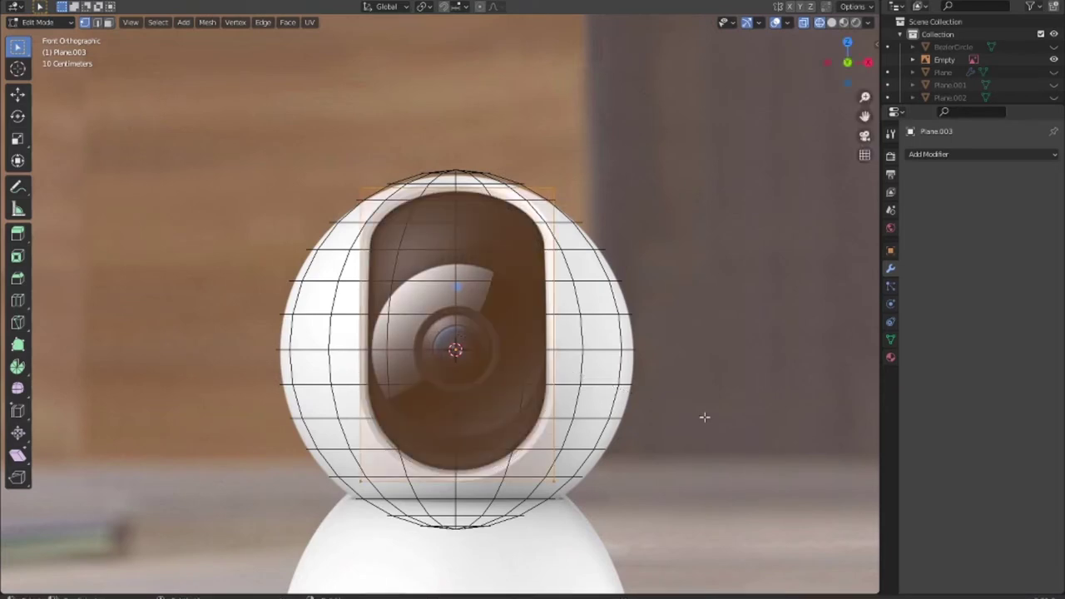
right_click(572, 319)
key(alt+a)
Shade the plane smooth and apply all its transforms.
key(Tab)
right_click(513, 264)
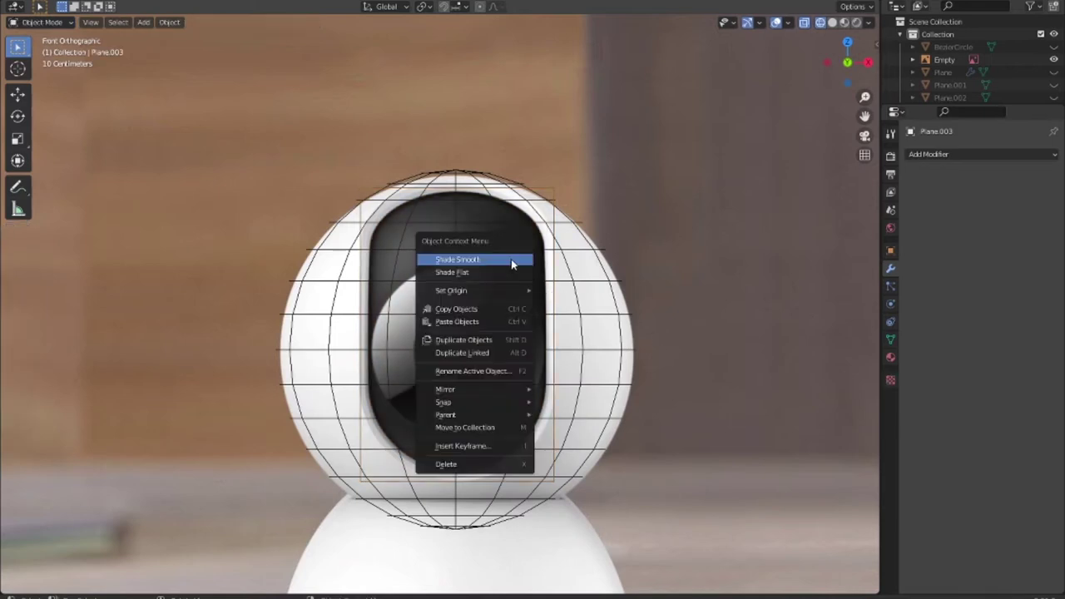
click(511, 264)
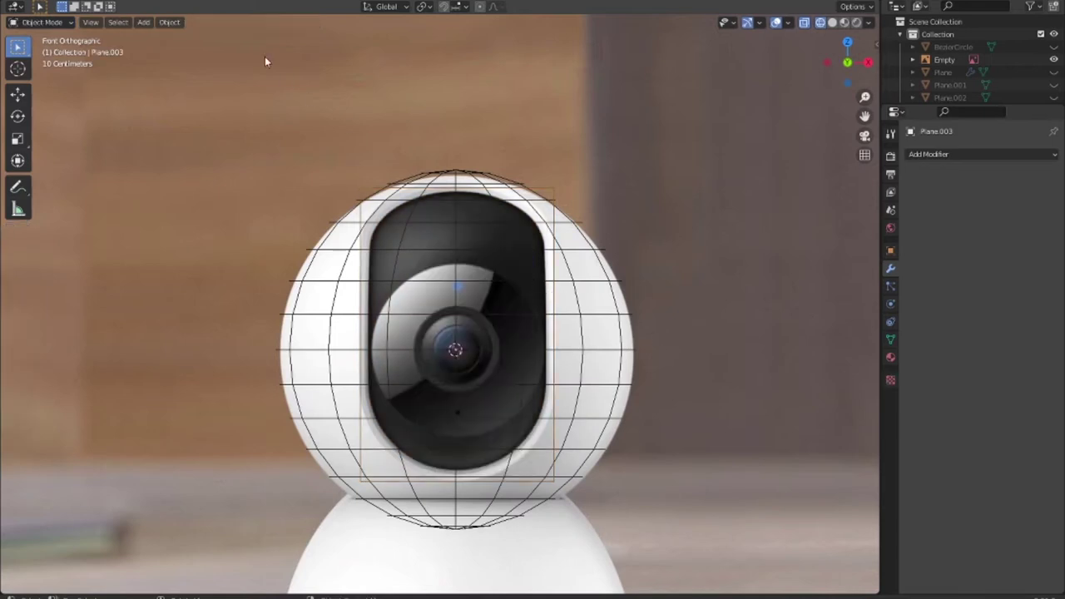
click(163, 23)
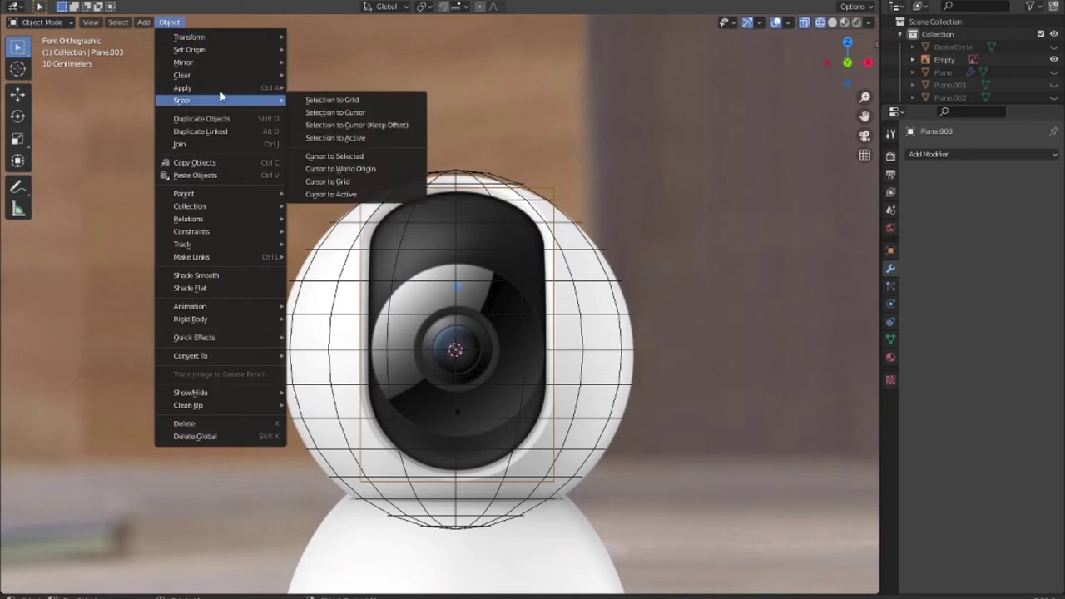
mouse_move(183, 88)
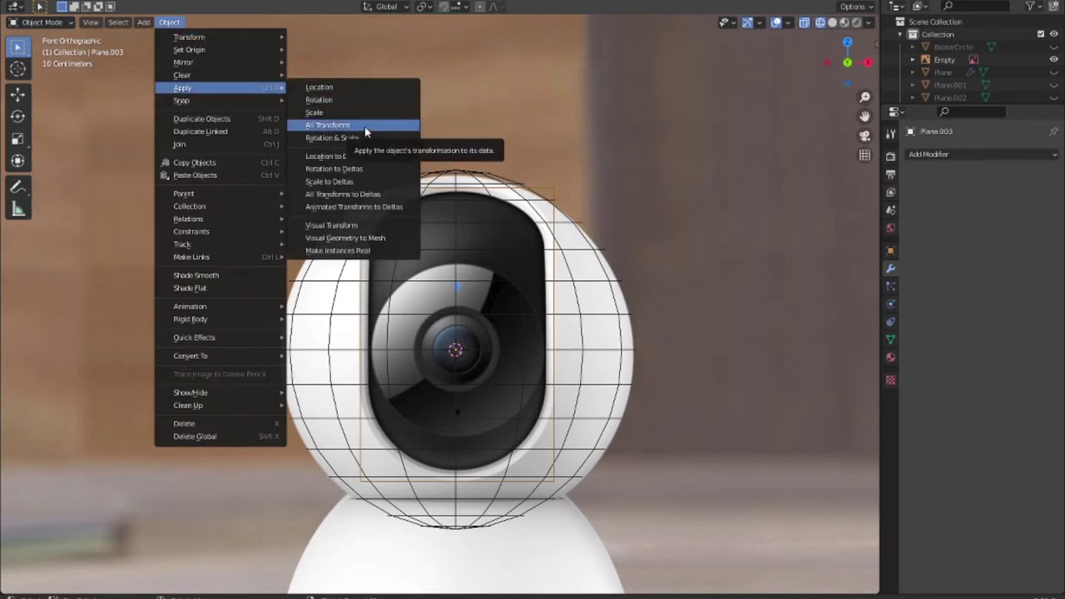
click(364, 127)
key(Tab)
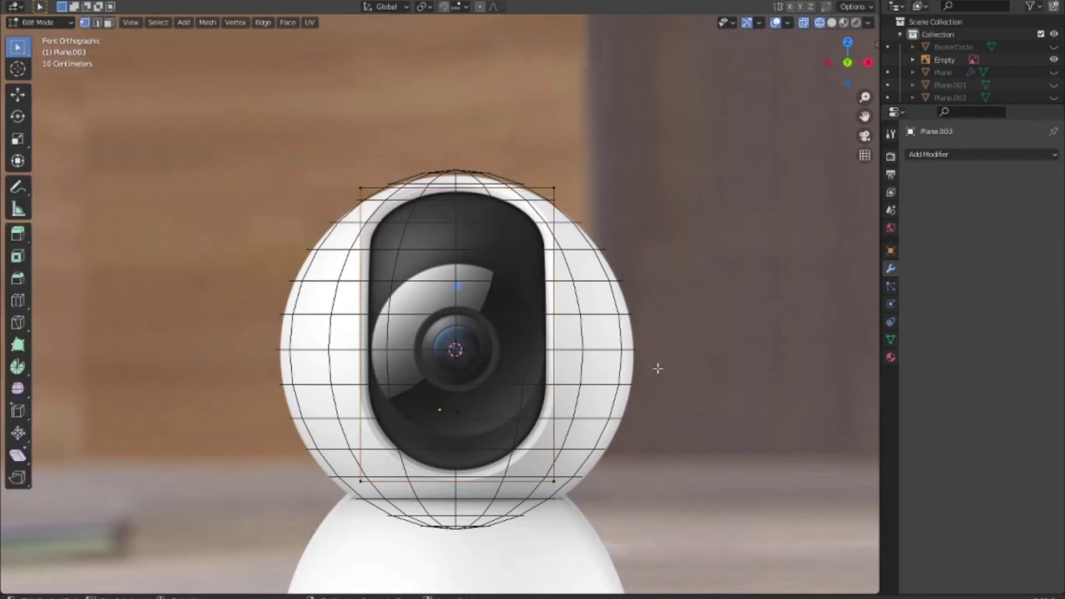
Vertex-bevel all the plane's corners at 0.394 m width with 5 segments.
key(a)
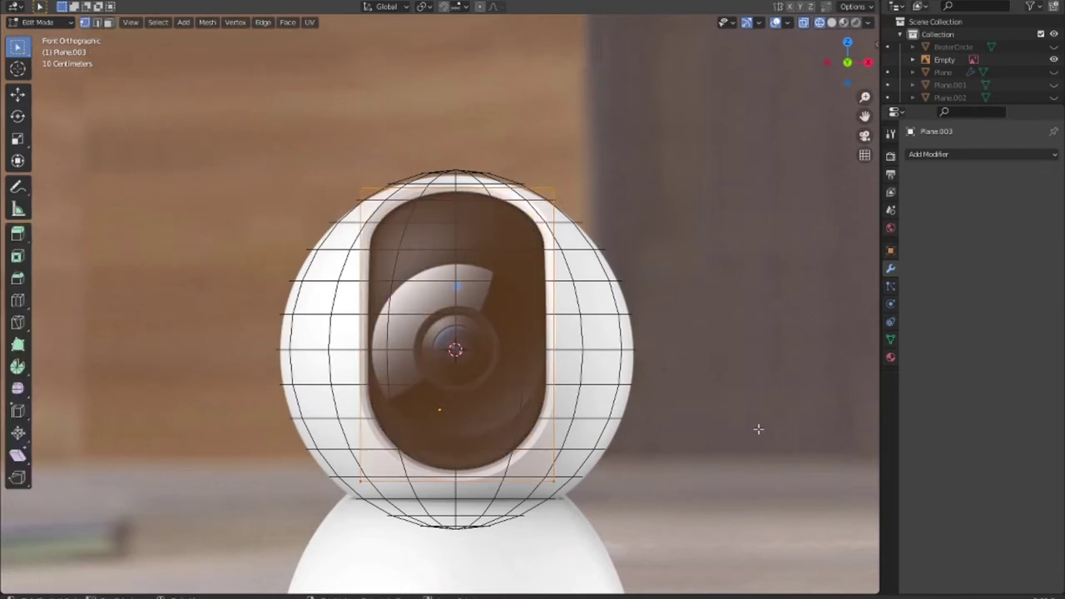
key(ctrl+shift+b)
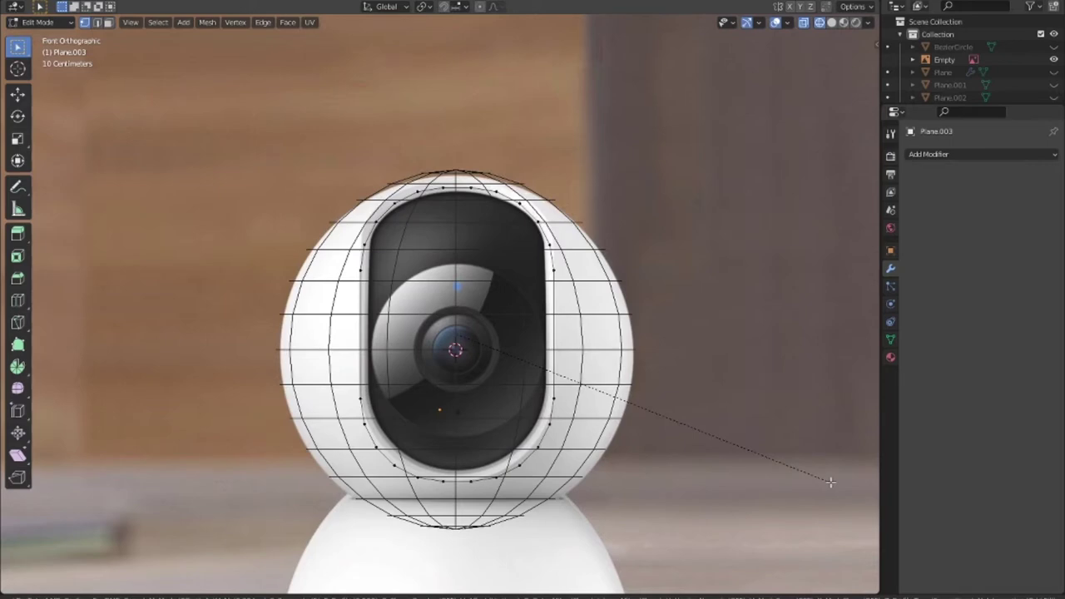
click(830, 482)
mouse_move(612, 387)
middle_down()
mouse_move(718, 405)
mouse_move(653, 389)
middle_up()
key(Tab)
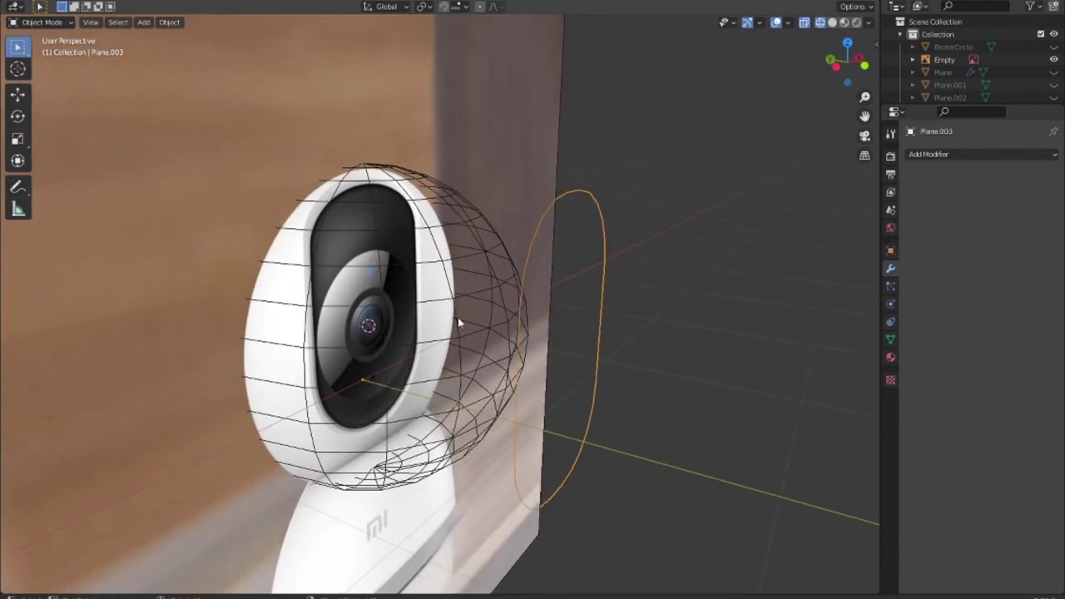
Add a Boolean Difference modifier to the sphere with Plane.003 as the cutter.
click(459, 319)
click(467, 313)
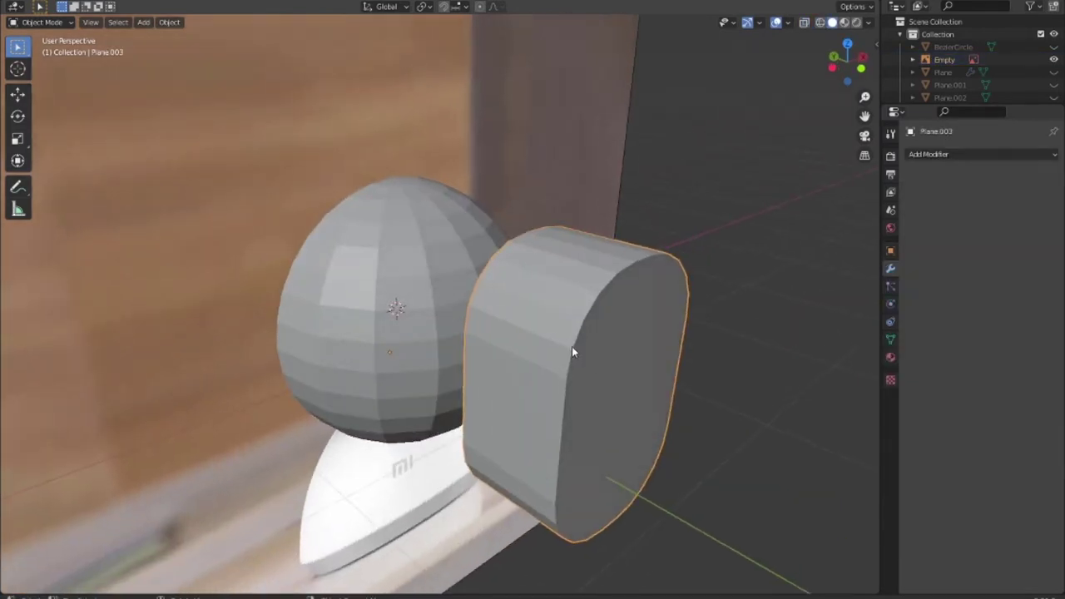
click(459, 311)
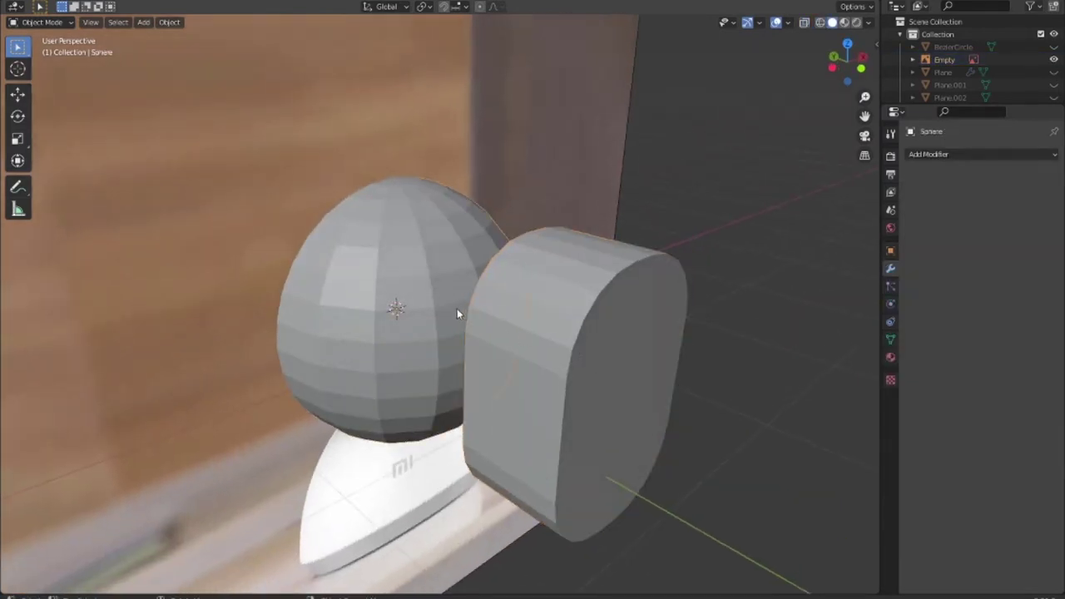
click(978, 154)
click(826, 221)
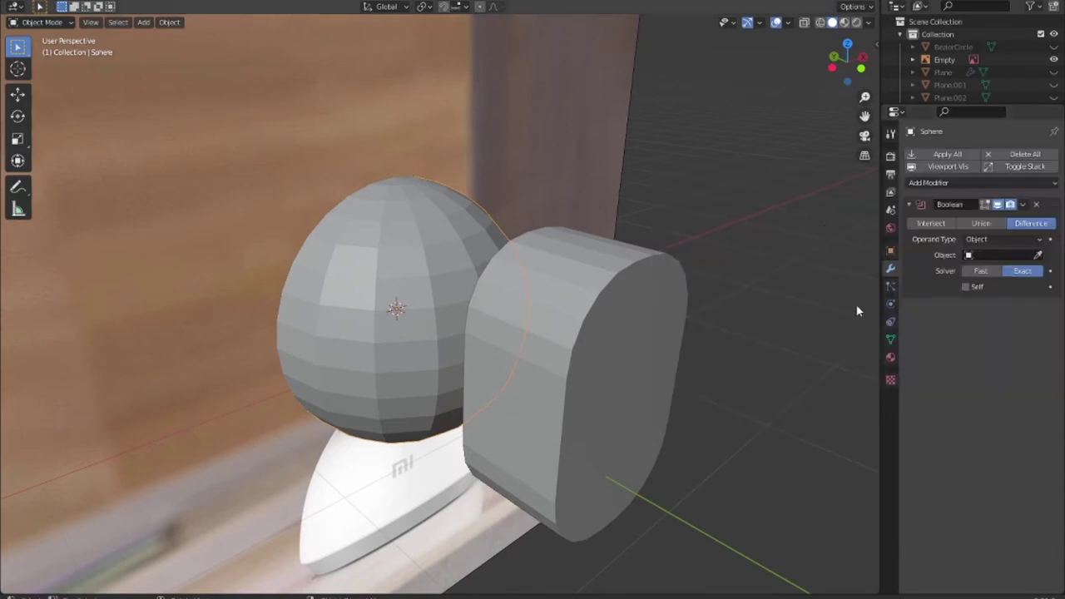
click(1038, 255)
click(644, 341)
Move the sphere along Y to position the cut.
key(g)
key(y)
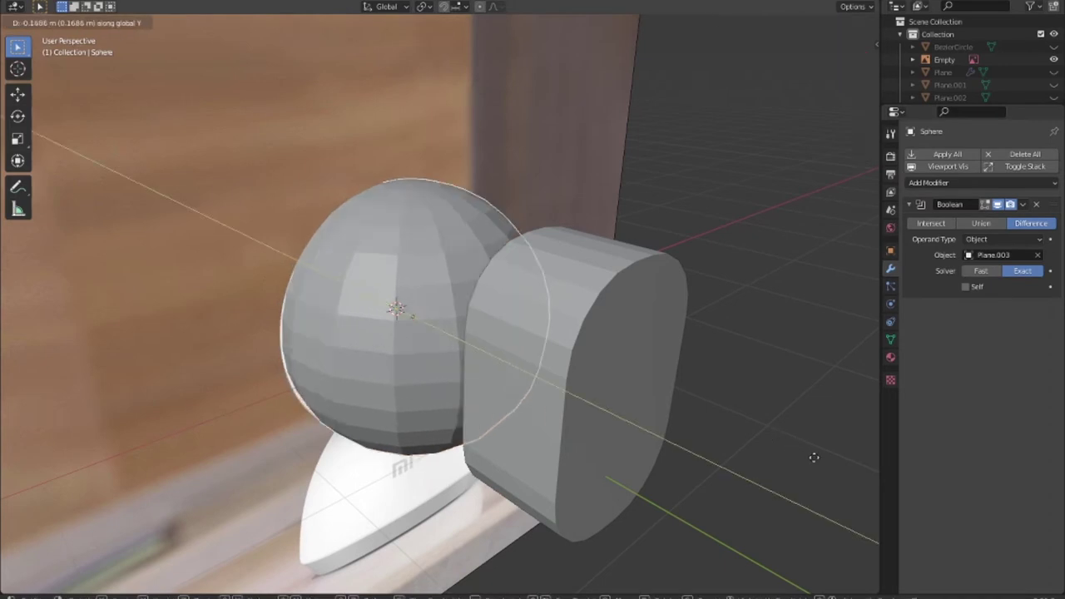
click(872, 481)
middle_drag(775, 439, 637, 424)
scroll(639, 418, up, 2)
mouse_move(655, 380)
middle_down()
mouse_move(756, 368)
mouse_move(760, 392)
mouse_move(718, 385)
middle_up()
Hide Plane.003 and inspect the cut from the front against the reference.
click(671, 337)
key(h)
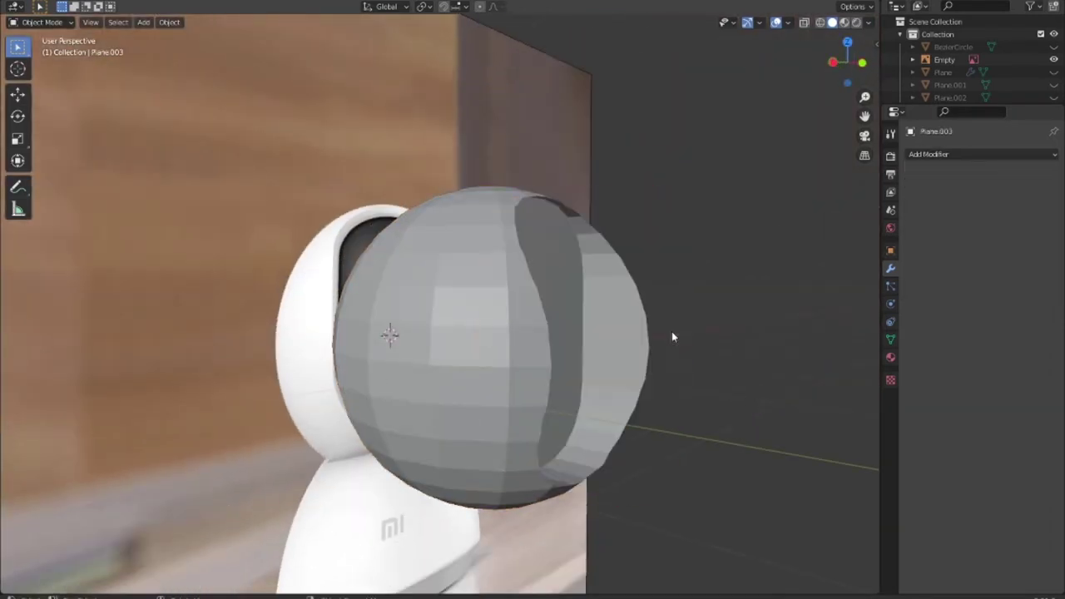
mouse_move(672, 335)
middle_down()
mouse_move(696, 386)
mouse_move(601, 377)
mouse_move(602, 365)
mouse_move(720, 400)
middle_up()
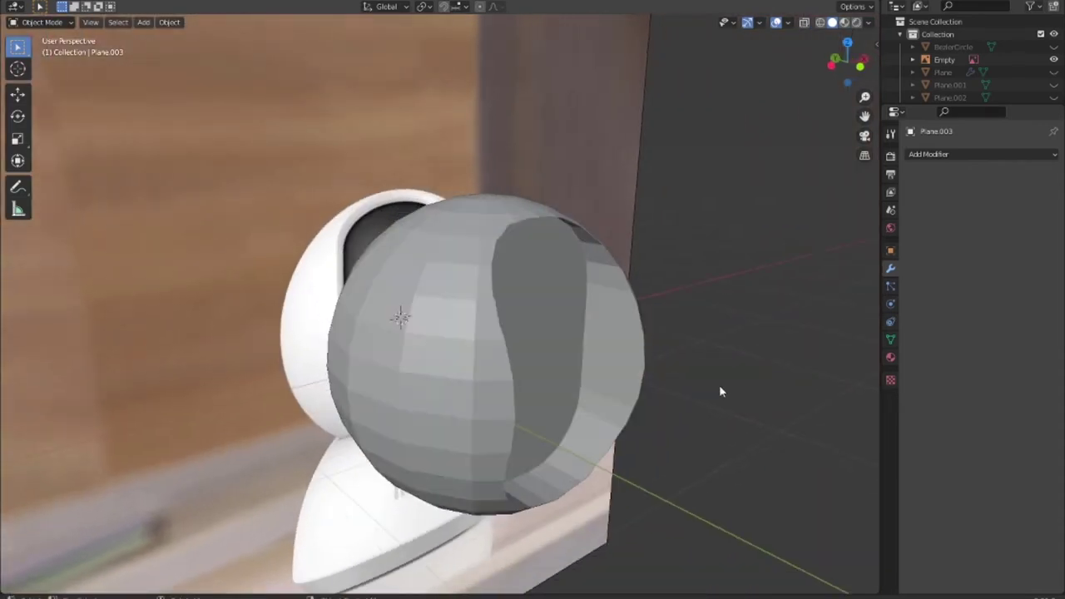
key(KP_1)
key(alt+z)
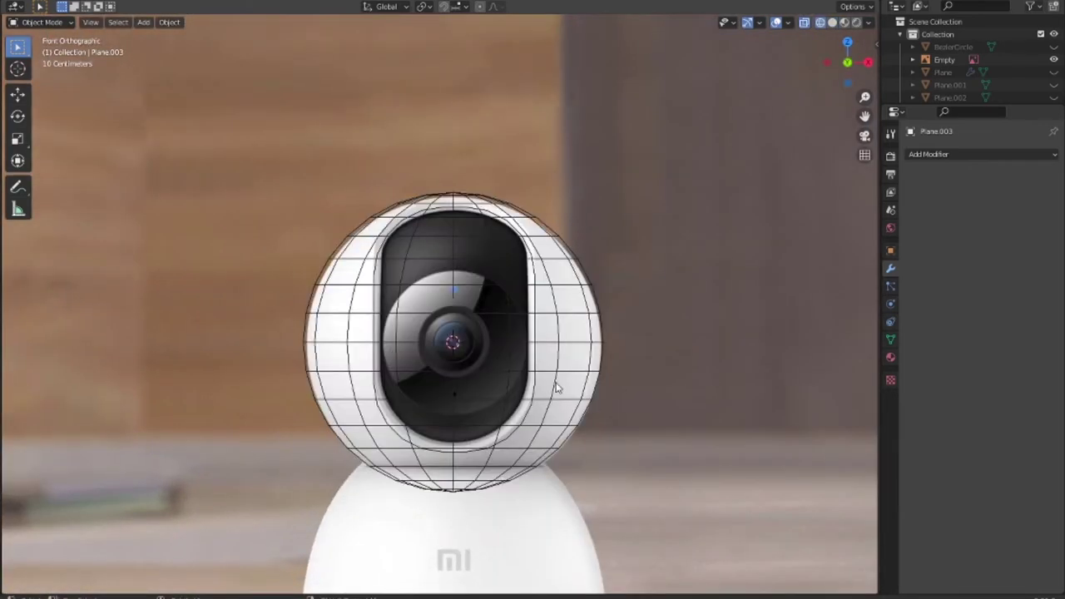
key(alt+z)
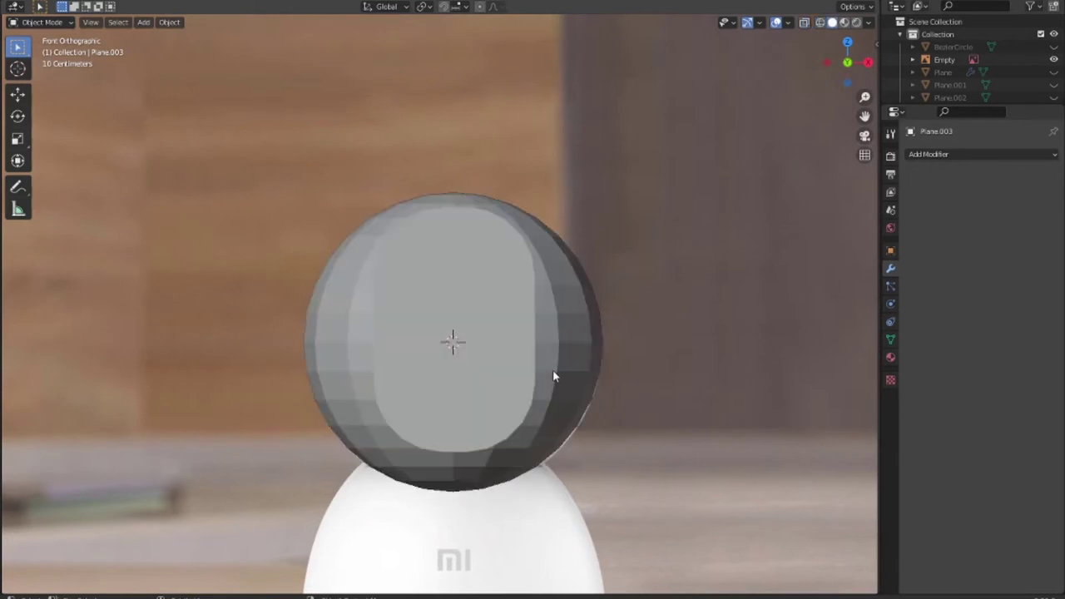
mouse_move(552, 376)
middle_down()
mouse_move(650, 408)
mouse_move(635, 403)
mouse_move(640, 419)
mouse_move(606, 404)
mouse_move(596, 376)
middle_up()
Apply the Boolean modifier on the sphere to make the recess permanent.
click(596, 376)
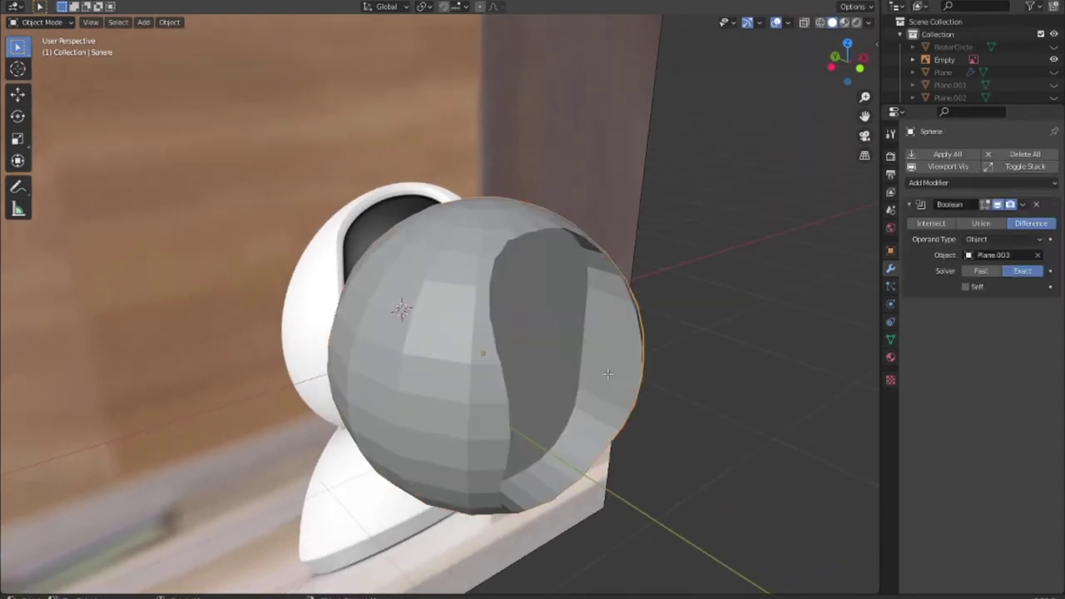
key(Tab)
key(Tab)
click(954, 158)
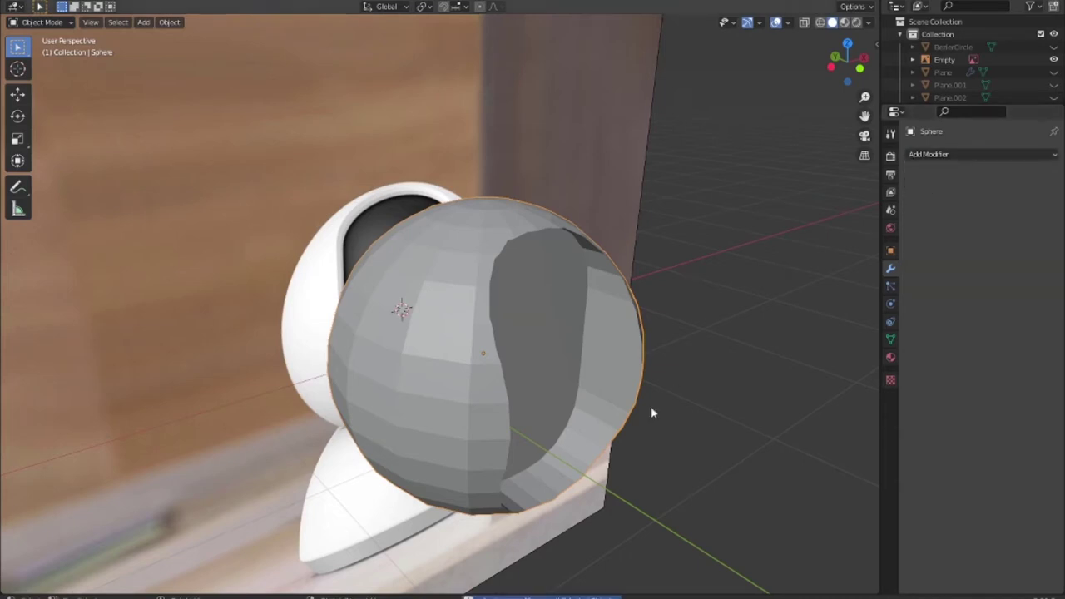
key(Tab)
middle_drag(637, 439, 599, 417)
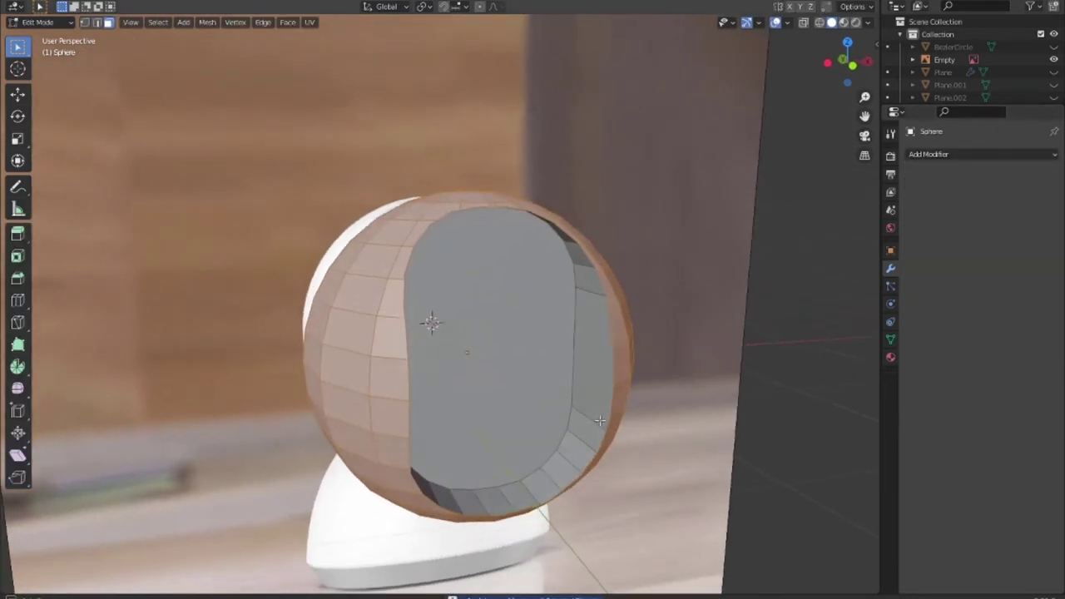
Delete the flat cutout face from the sphere's front.
click(547, 404)
key(x)
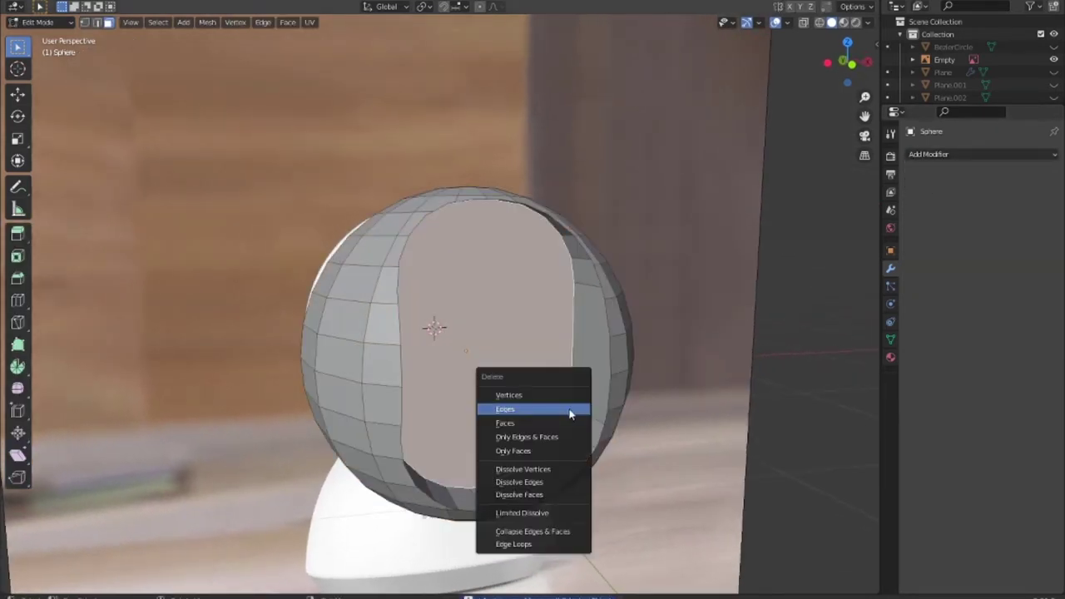
click(571, 421)
Select the inner rim faces around the opening and delete them.
mouse_move(546, 423)
middle_down()
mouse_move(514, 363)
mouse_move(513, 412)
middle_up()
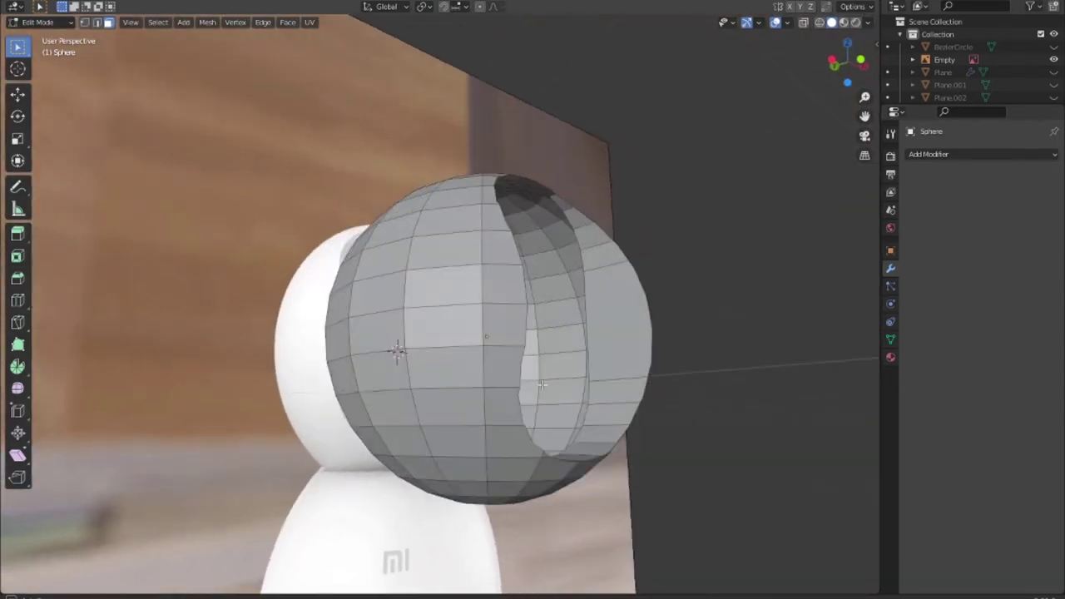
click(590, 380)
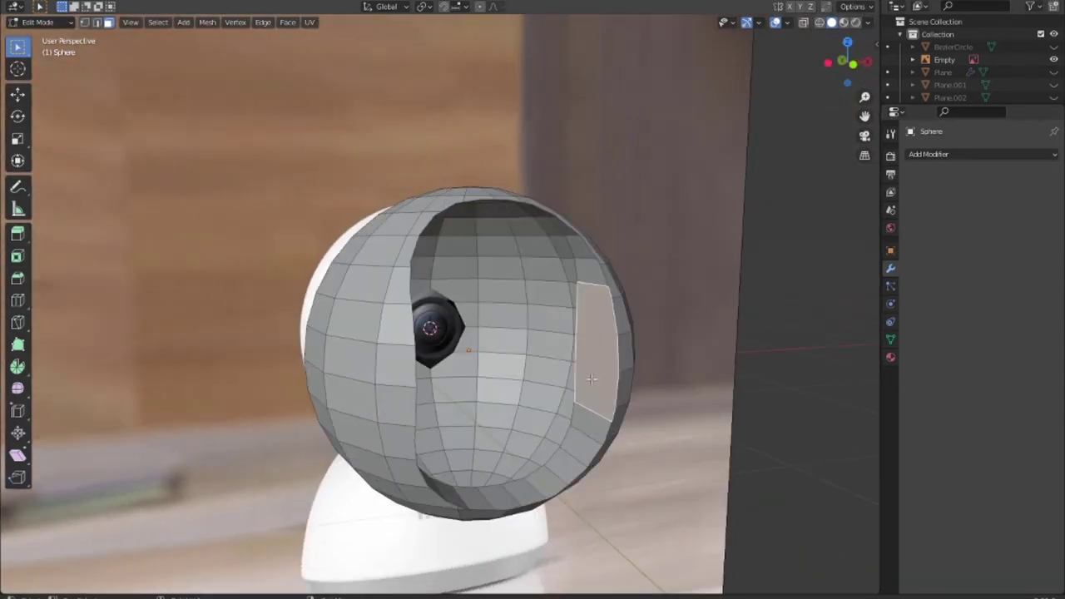
click(576, 445)
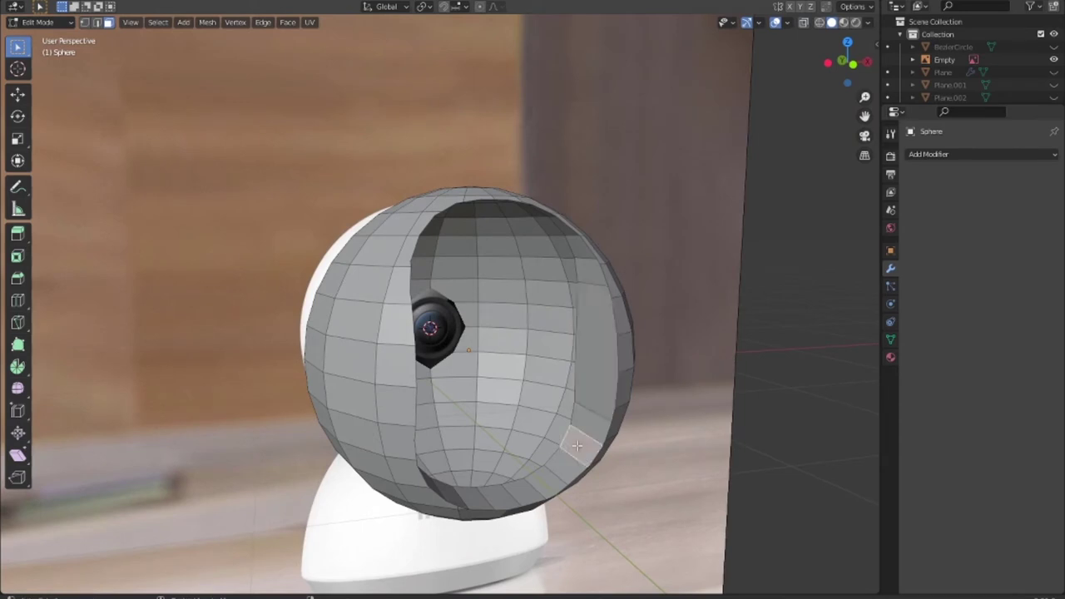
ctrl+click(600, 377)
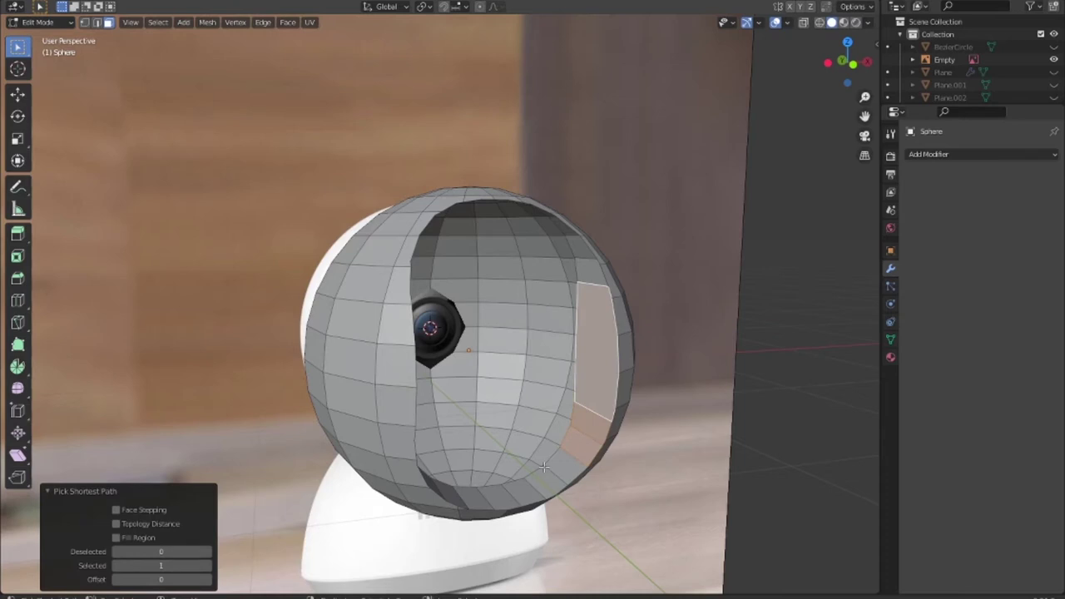
middle_drag(543, 467, 403, 374)
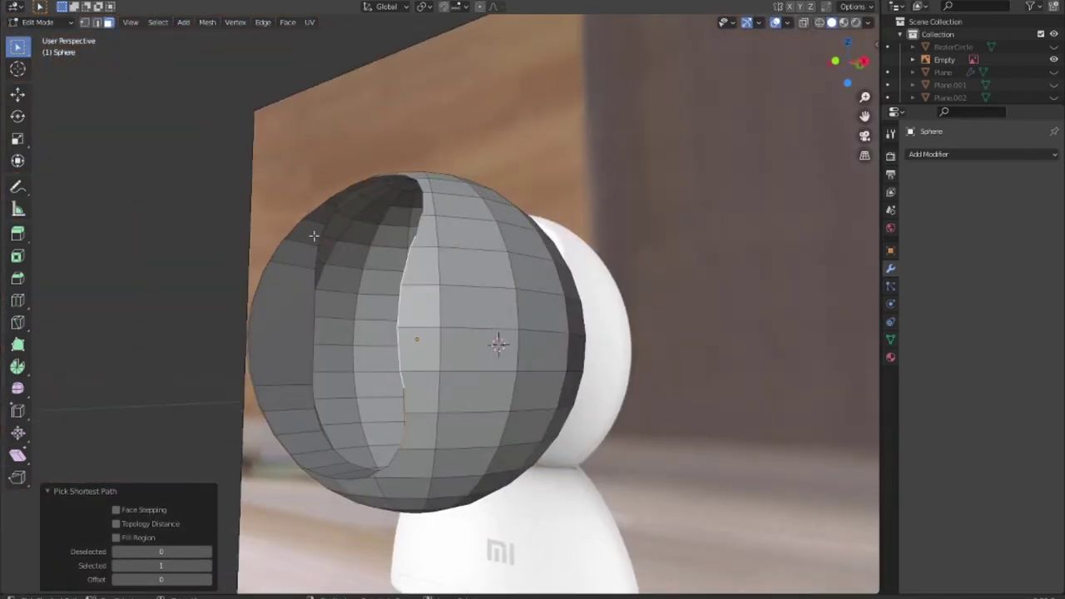
click(314, 236)
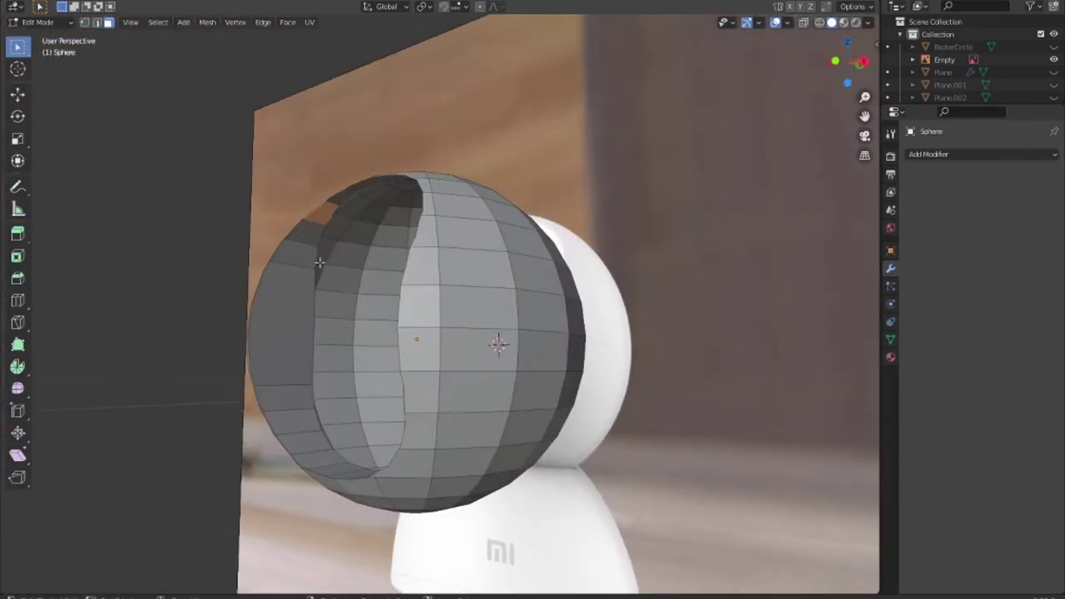
mouse_move(320, 262)
middle_down()
mouse_move(357, 278)
mouse_move(308, 213)
mouse_move(444, 288)
mouse_move(559, 206)
middle_up()
ctrl+click(357, 279)
ctrl+click(559, 206)
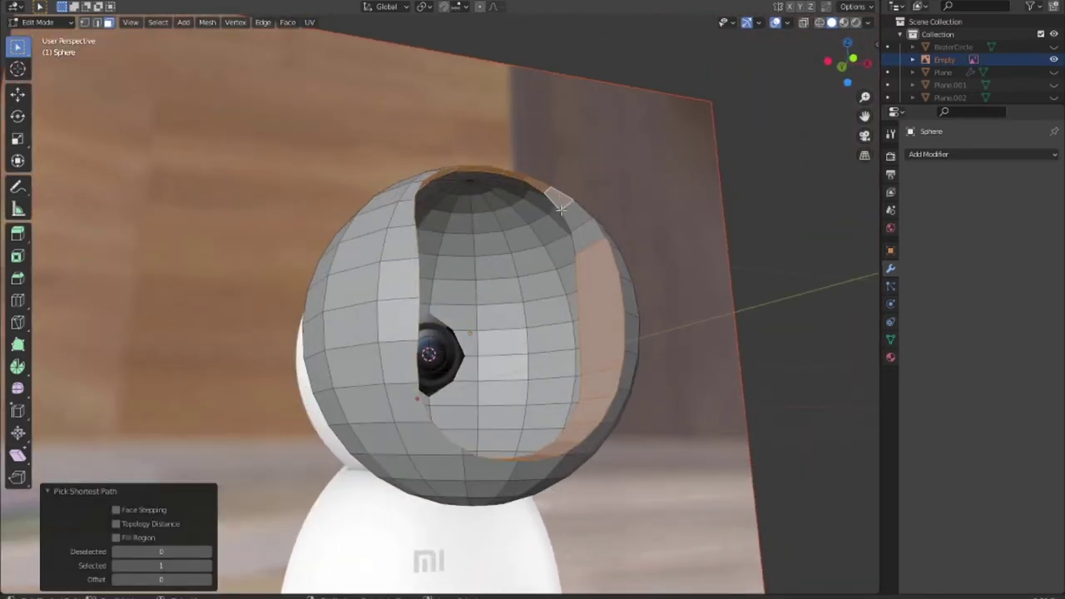
ctrl+click(587, 237)
key(x)
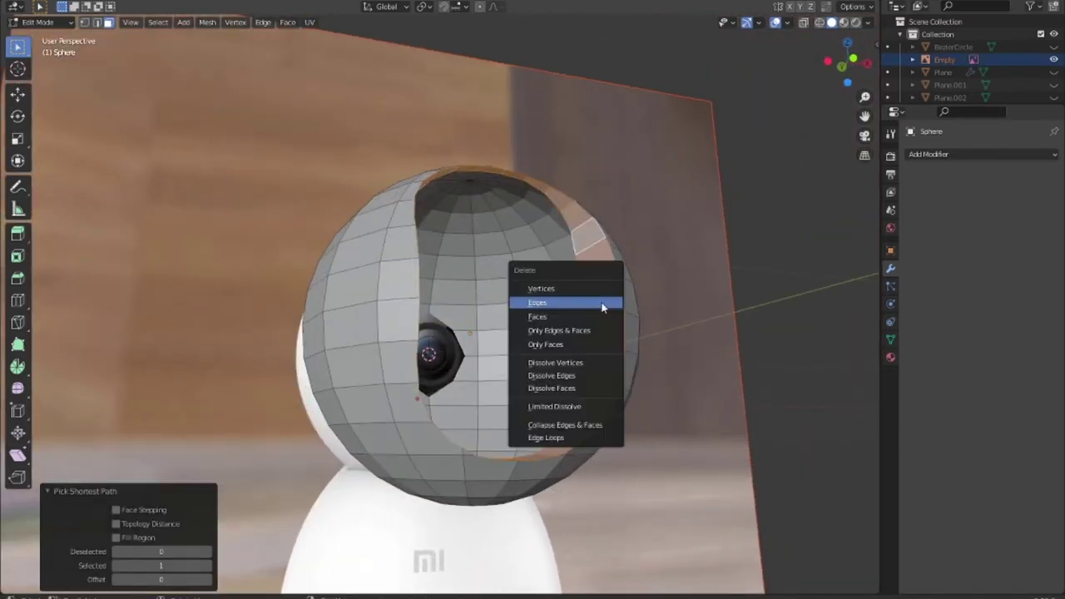
click(582, 316)
key(Tab)
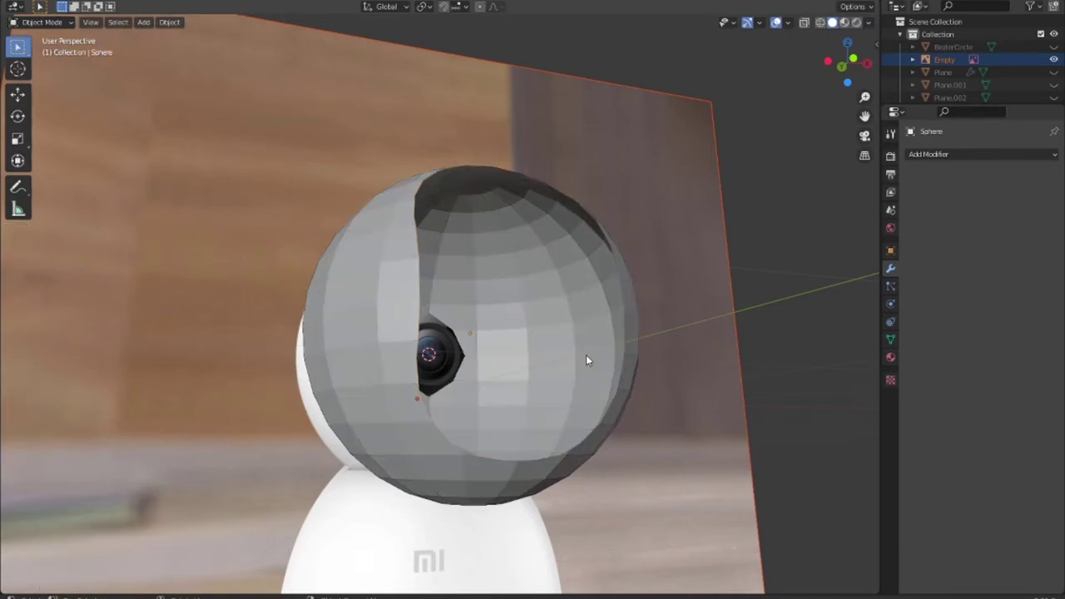
key(Tab)
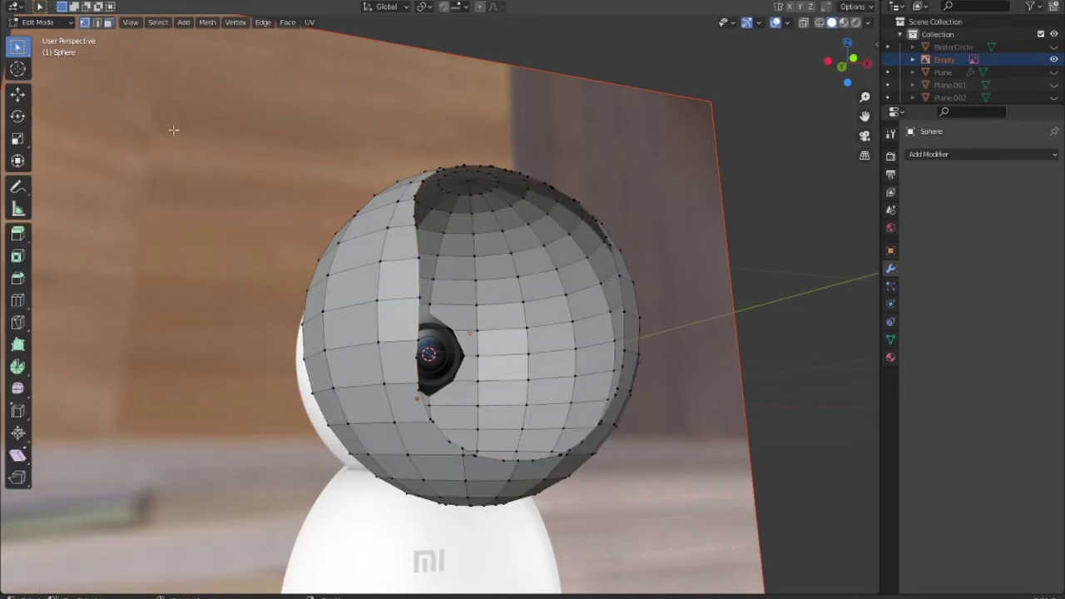
Zoom in on the opening and begin selecting vertices along its edge.
mouse_move(479, 281)
middle_down()
mouse_move(443, 302)
mouse_move(389, 307)
mouse_move(399, 279)
middle_up()
scroll(389, 307, up, 5)
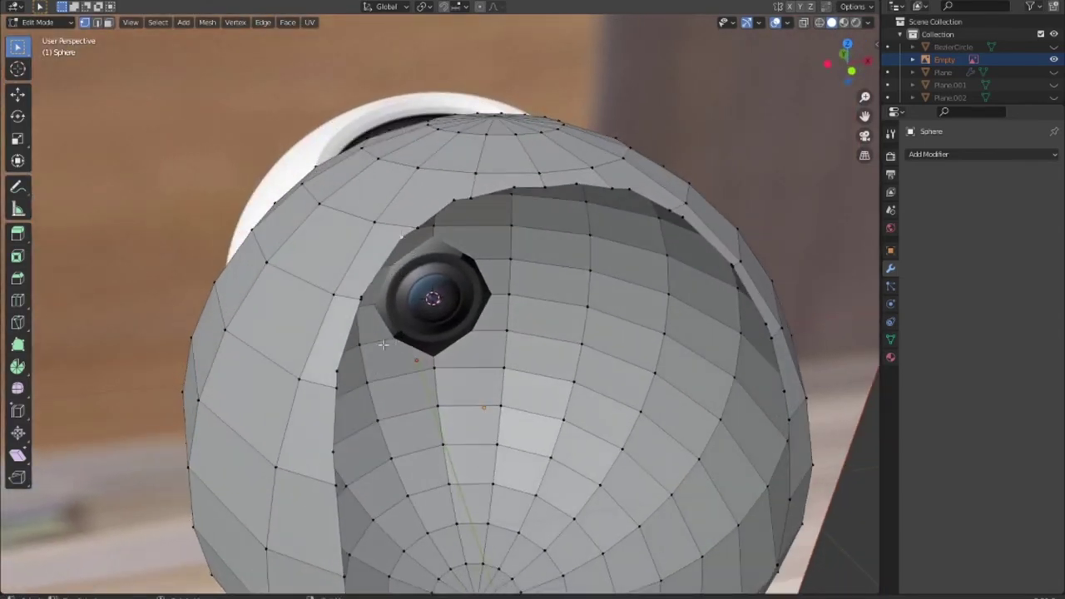
scroll(382, 344, up, 2)
scroll(249, 333, up, 3)
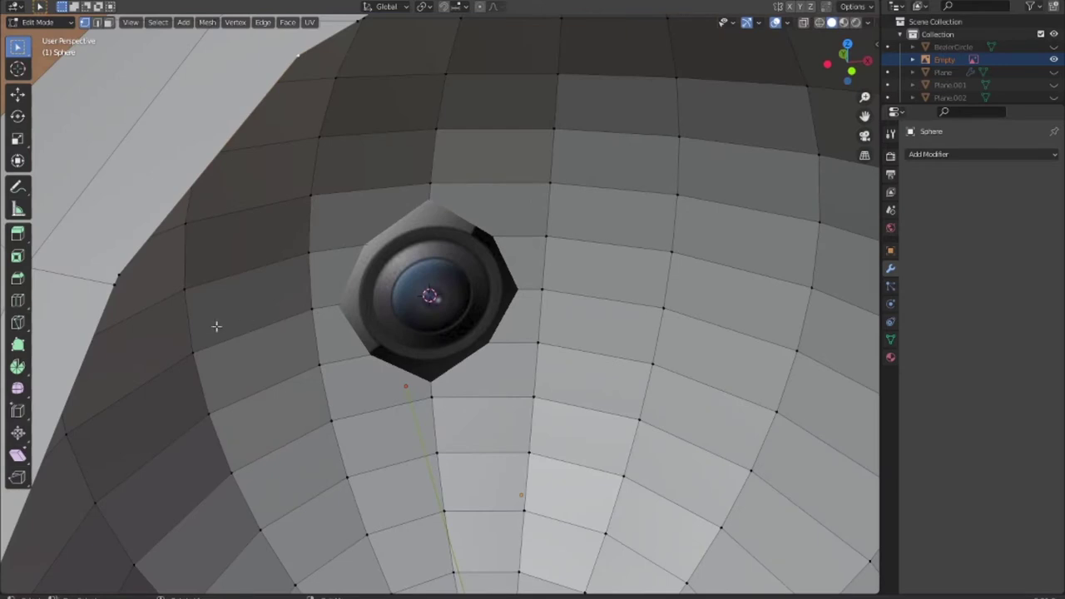
ctrl+click(120, 275)
scroll(212, 342, down, 3)
scroll(360, 274, up, 3)
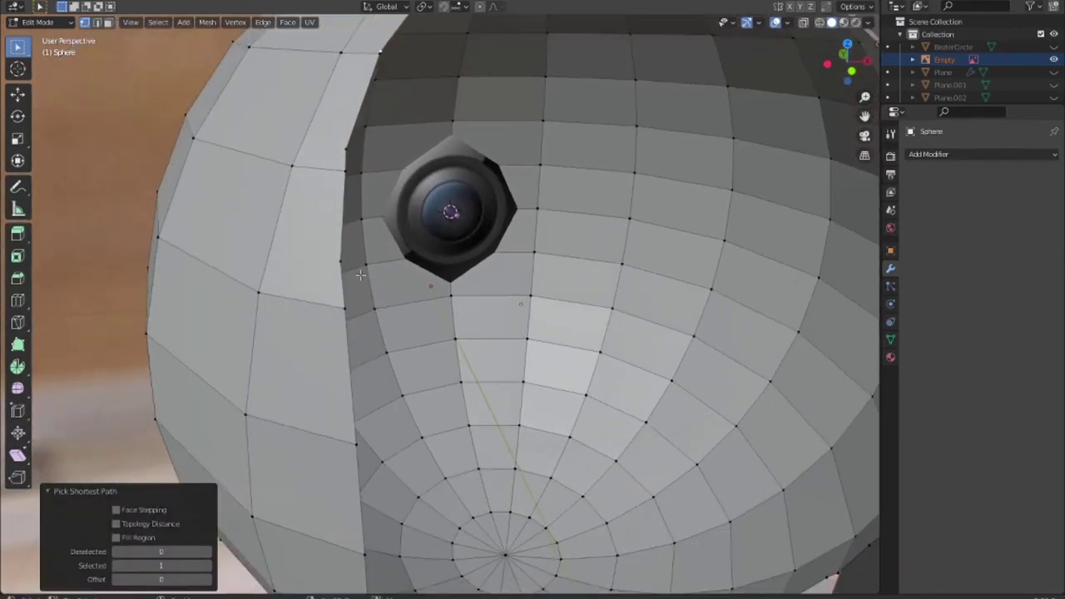
scroll(359, 274, up, 2)
scroll(330, 189, down, 2)
click(347, 153)
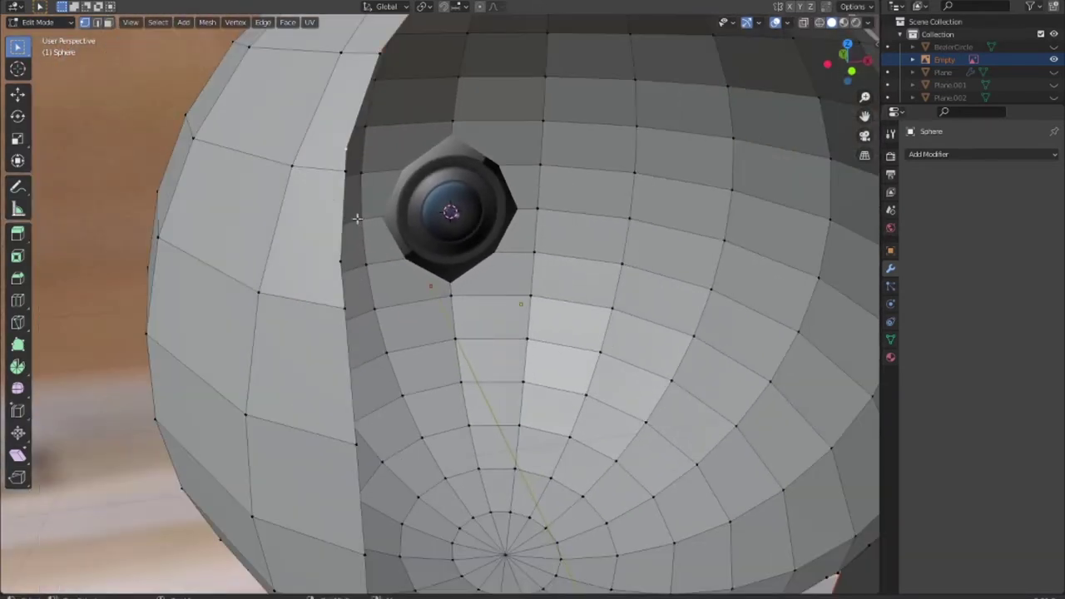
Select the remaining top-edge vertices and dissolve them.
mouse_move(362, 339)
middle_down()
mouse_move(494, 231)
mouse_move(614, 416)
middle_up()
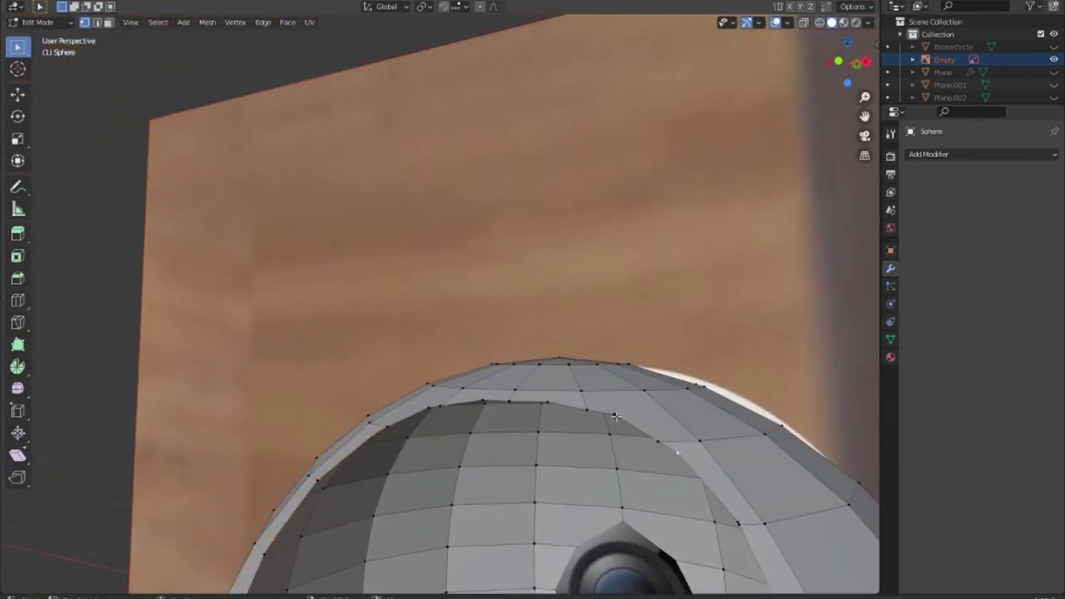
click(618, 419)
right_click(458, 449)
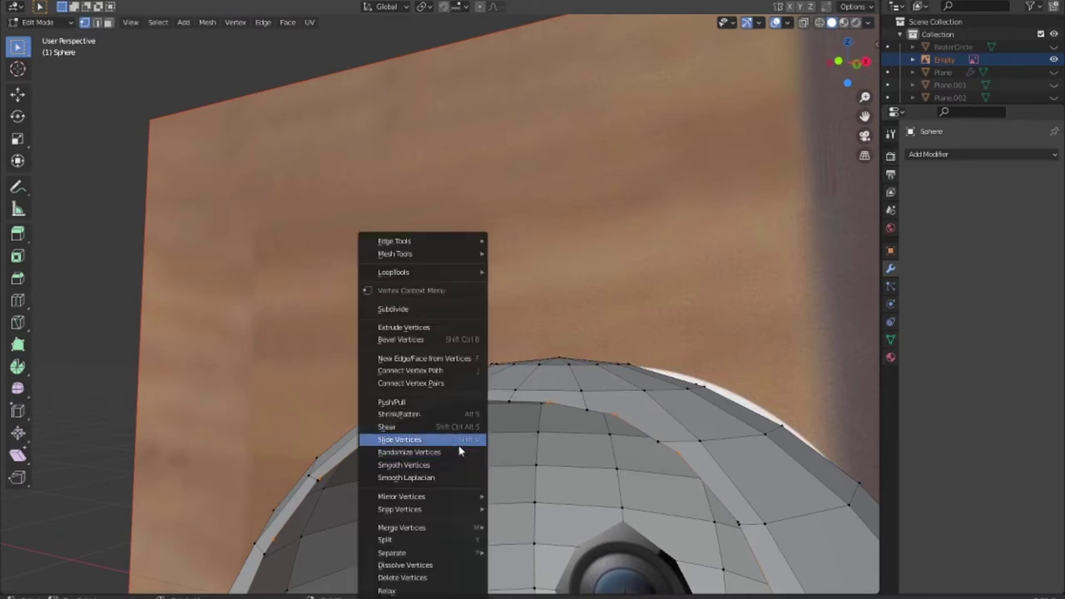
click(440, 565)
middle_drag(629, 465, 630, 459)
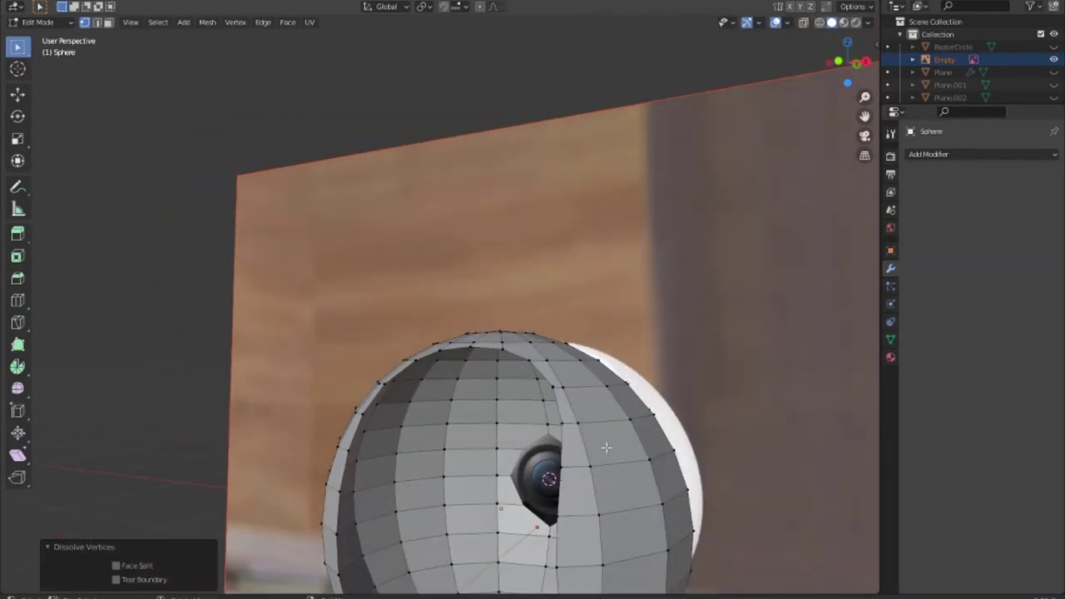
scroll(606, 447, down, 3)
mouse_move(651, 411)
middle_down()
mouse_move(657, 480)
mouse_move(611, 516)
mouse_move(561, 492)
mouse_move(604, 397)
mouse_move(564, 451)
mouse_move(533, 462)
mouse_move(517, 453)
mouse_move(531, 424)
middle_up()
scroll(510, 468, up, 3)
Scale the opening's faces down slightly, then enlarge the inner faces.
key(shift+z)
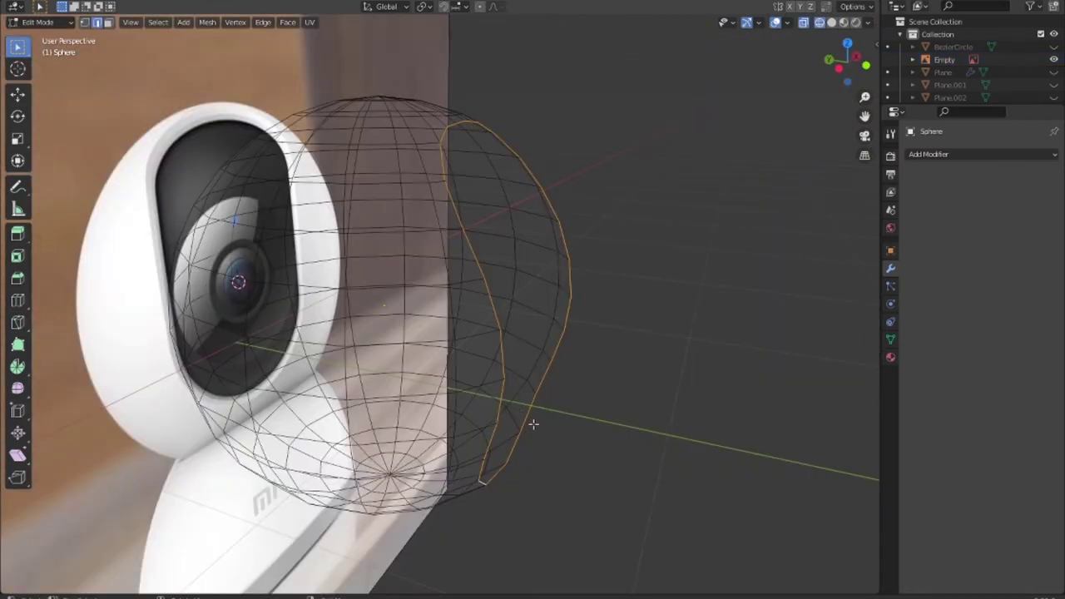
key(i)
key(Escape)
key(s)
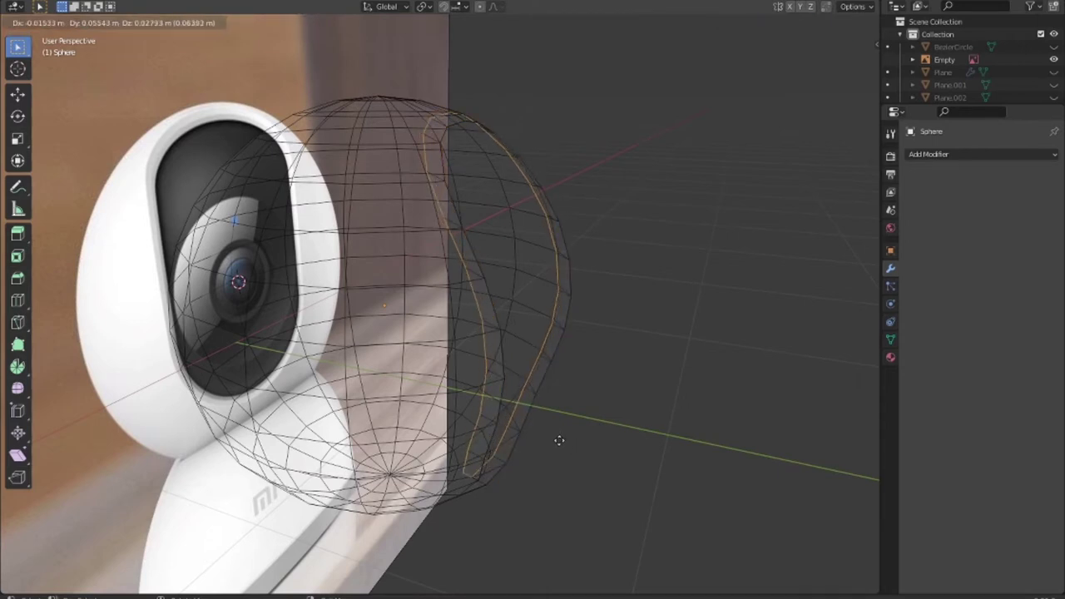
click(526, 405)
key(shift+z)
middle_drag(523, 408, 439, 393)
key(s)
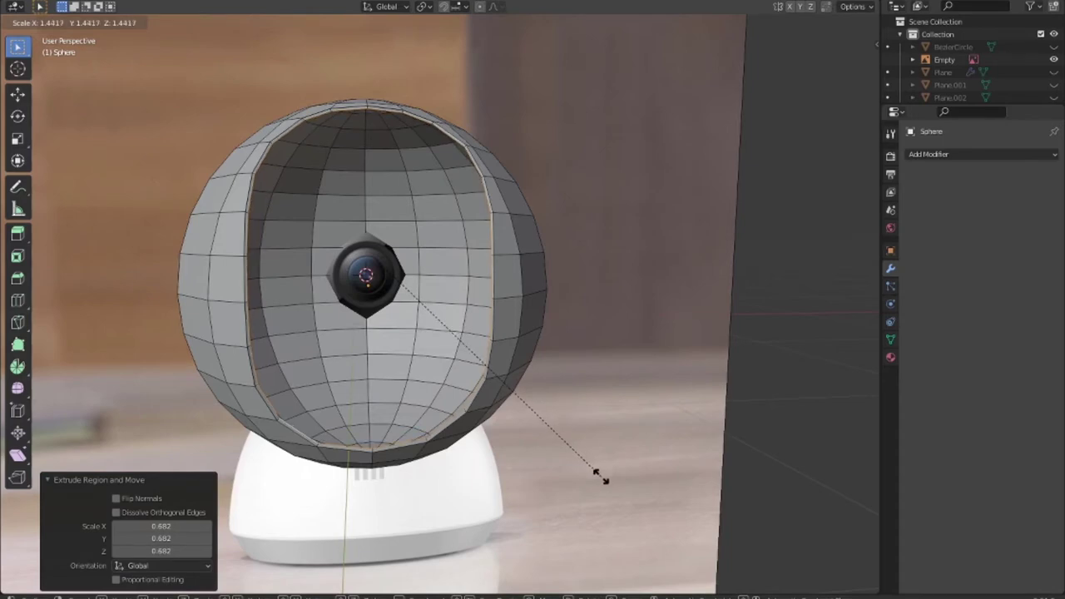
click(599, 475)
middle_drag(598, 472, 584, 414)
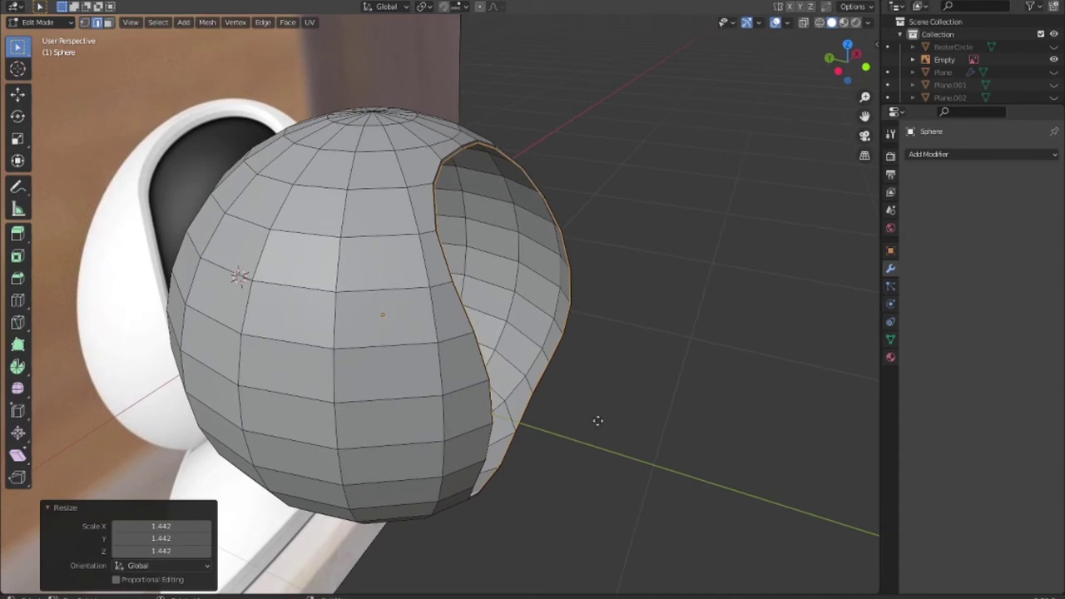
Extrude the rim, scale it to about 0.96, and shift it 0.03688 m along Y.
key(g)
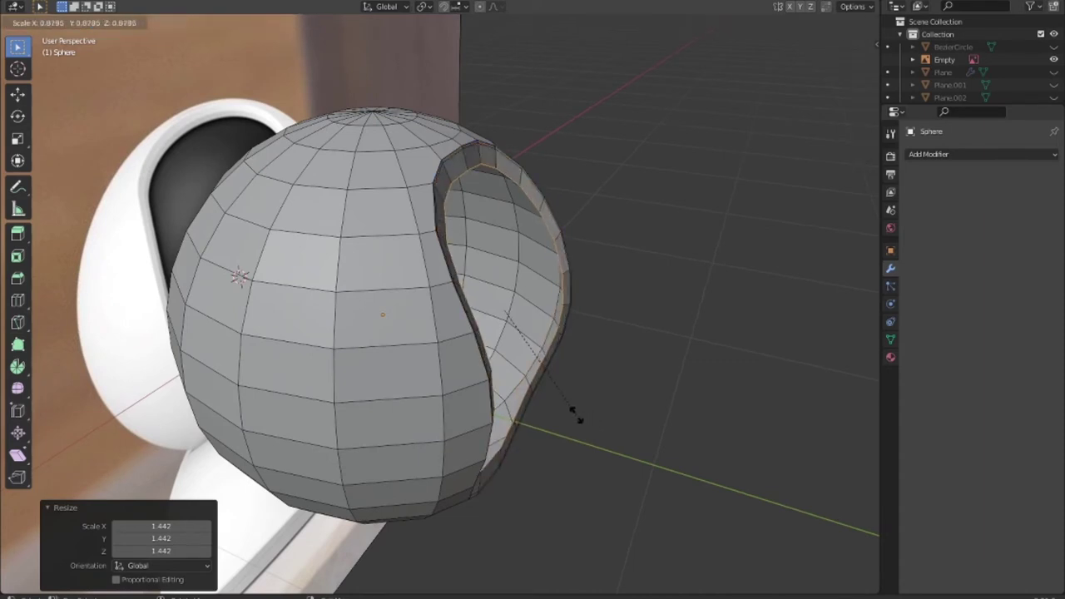
key(s)
click(587, 422)
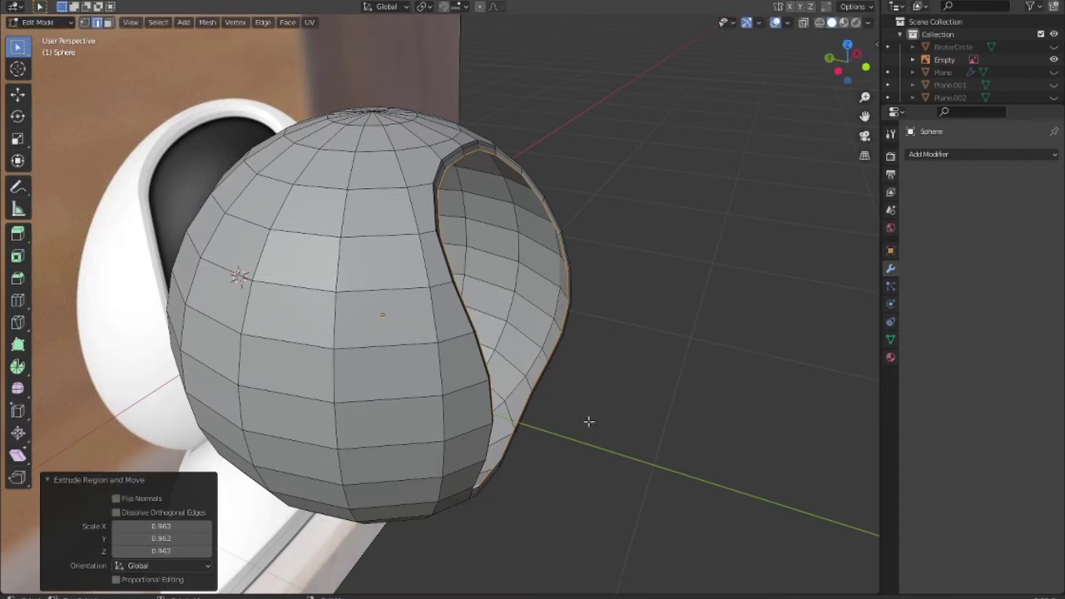
key(g)
key(y)
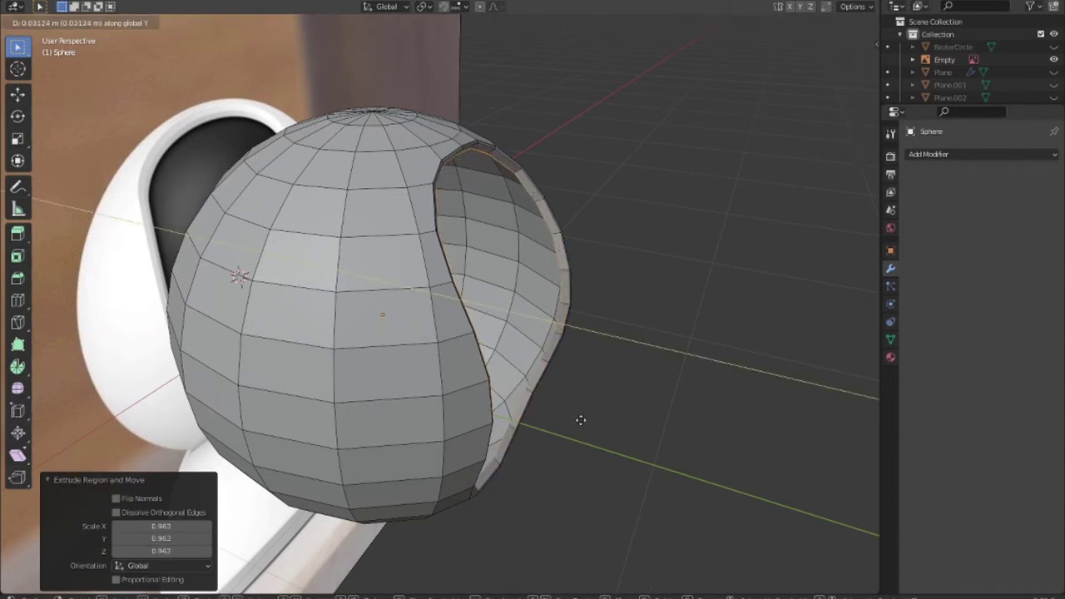
click(580, 419)
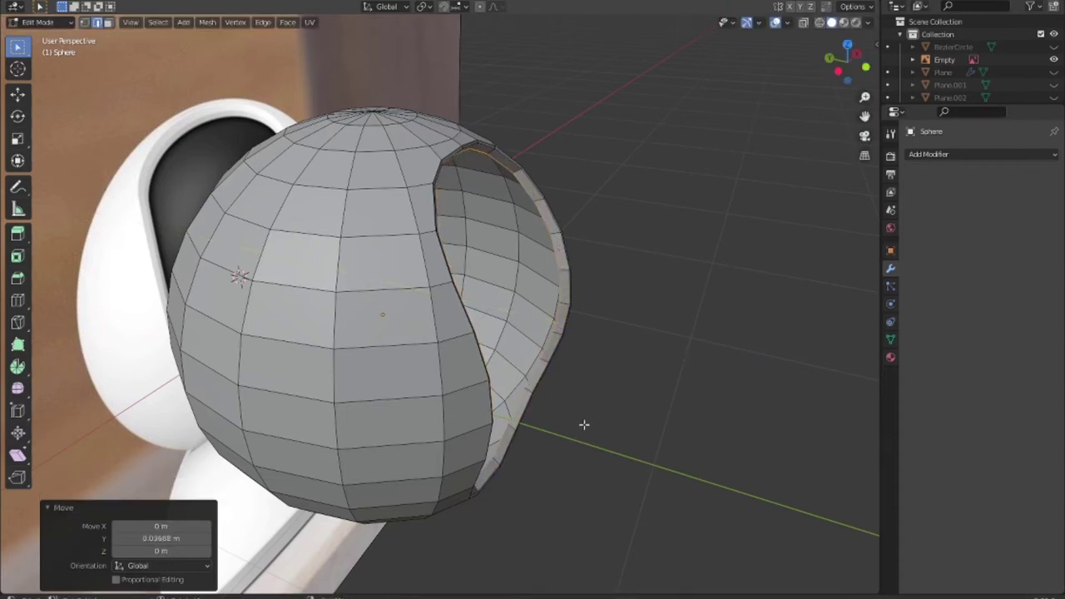
mouse_move(580, 419)
middle_down()
mouse_move(423, 386)
mouse_move(568, 376)
mouse_move(492, 396)
mouse_move(551, 373)
mouse_move(559, 400)
mouse_move(513, 337)
mouse_move(490, 335)
middle_up()
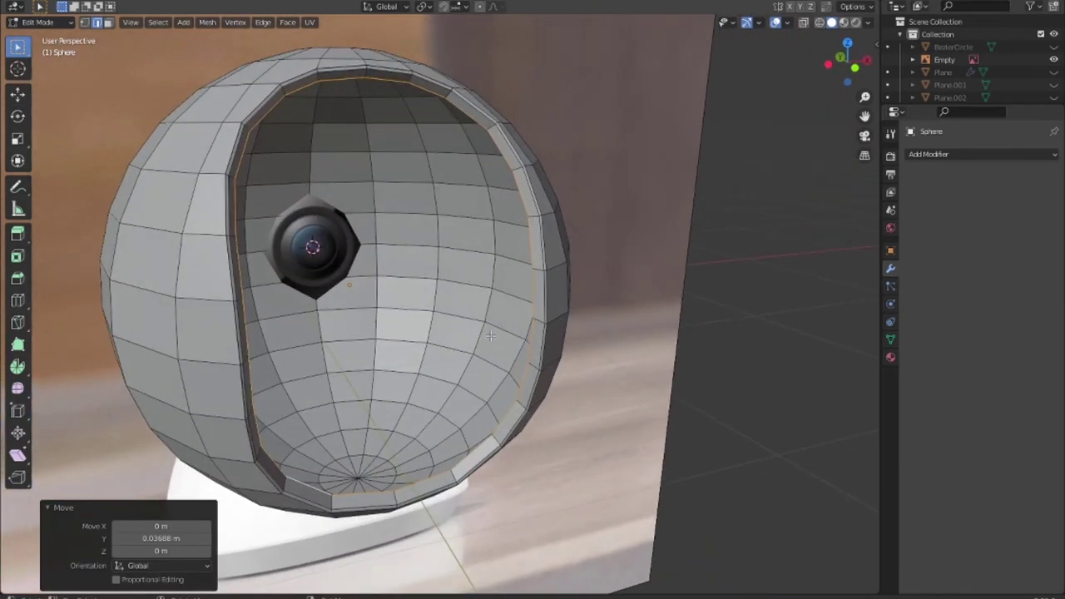
Add two centred supporting loop cuts around the opening's rim.
alt+shift+click(366, 75)
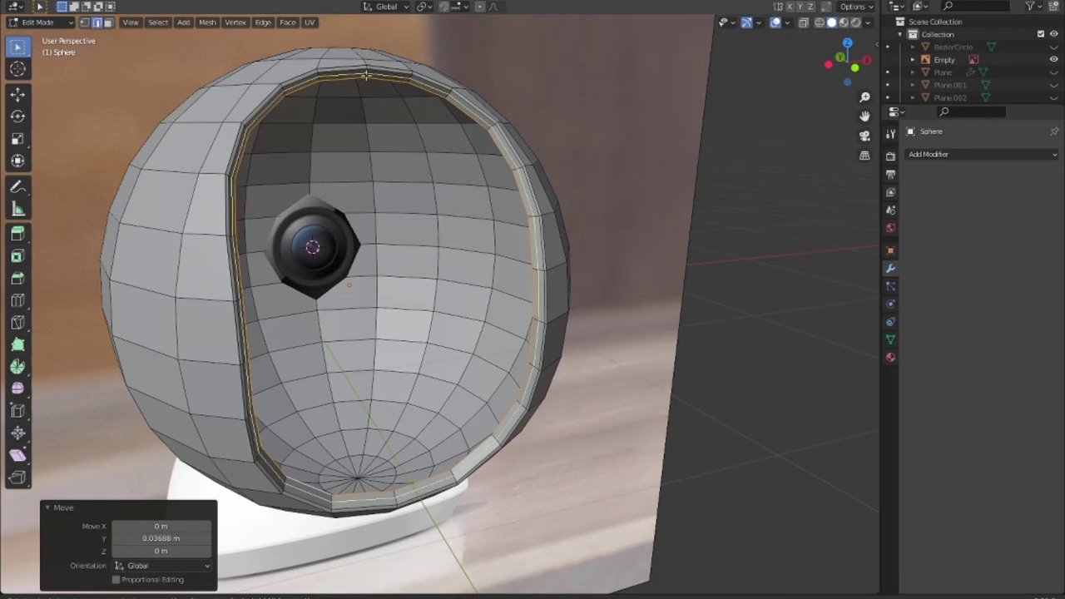
alt+shift+click(366, 76)
key(ctrl+r)
click(366, 76)
right_click(366, 76)
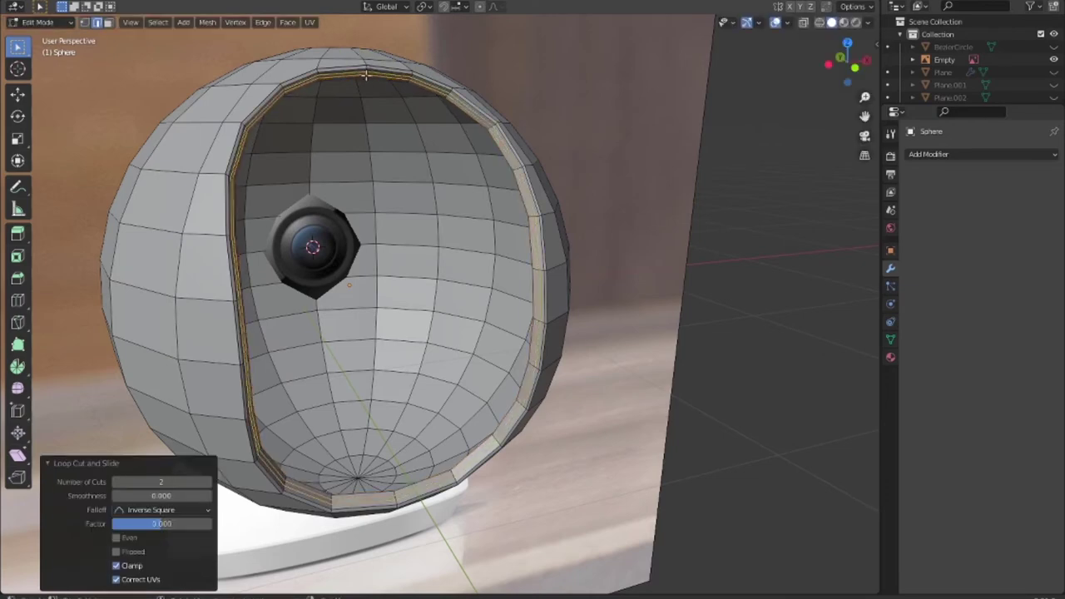
middle_drag(595, 351, 558, 343)
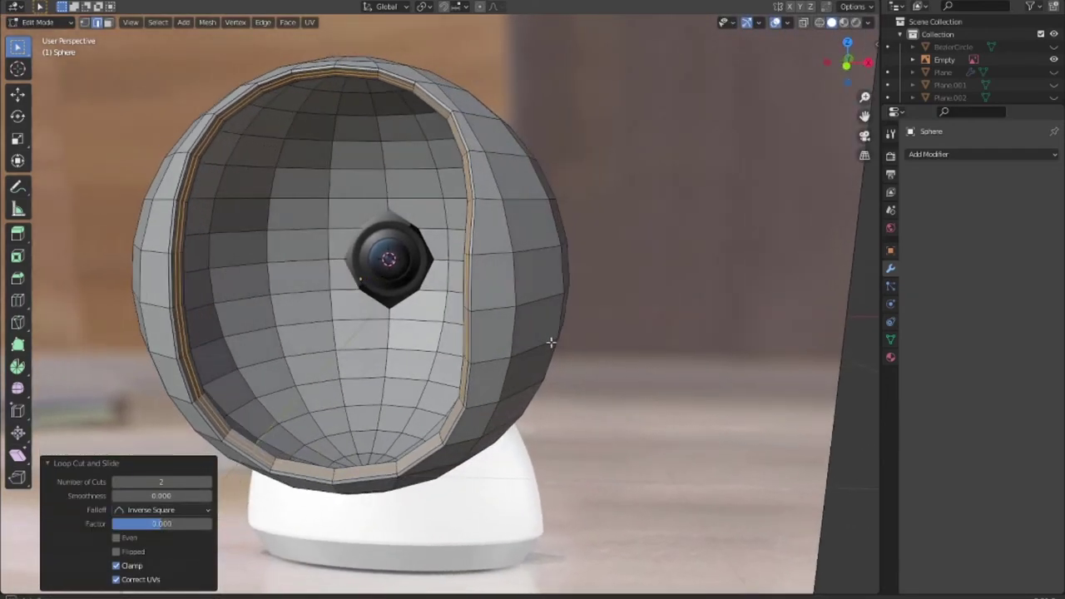
Add a level-2 Catmull-Clark subdivision to smooth the sphere head.
key(Tab)
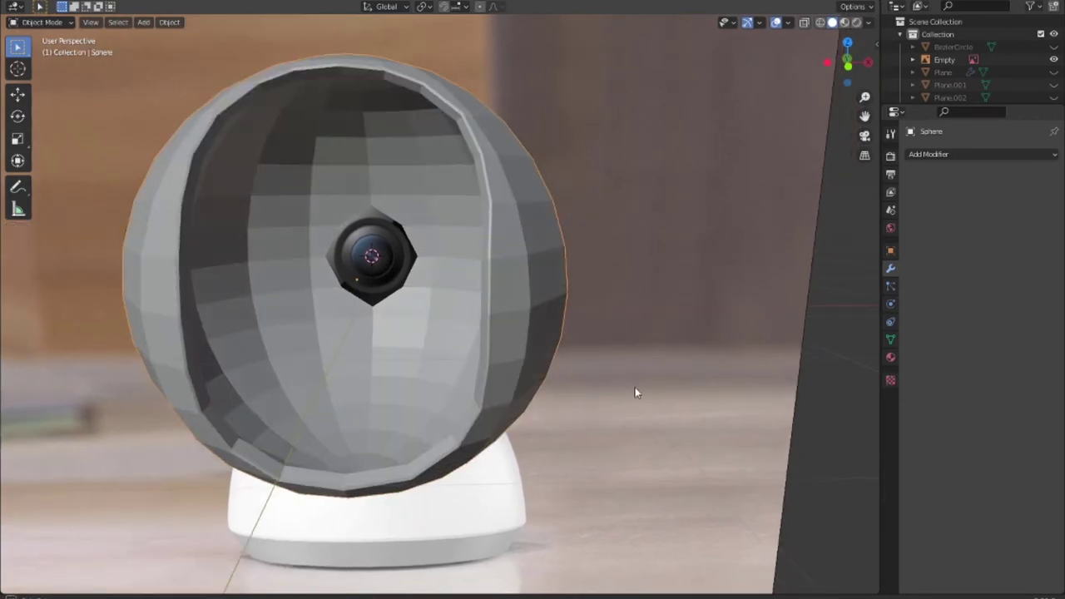
mouse_move(634, 387)
middle_down()
mouse_move(693, 397)
mouse_move(709, 419)
mouse_move(583, 405)
mouse_move(571, 392)
mouse_move(663, 383)
mouse_move(653, 387)
mouse_move(619, 380)
mouse_move(685, 361)
mouse_move(724, 390)
mouse_move(713, 444)
mouse_move(616, 352)
mouse_move(594, 300)
middle_up()
key(ctrl+2)
key(KP_1)
key(shift+a)
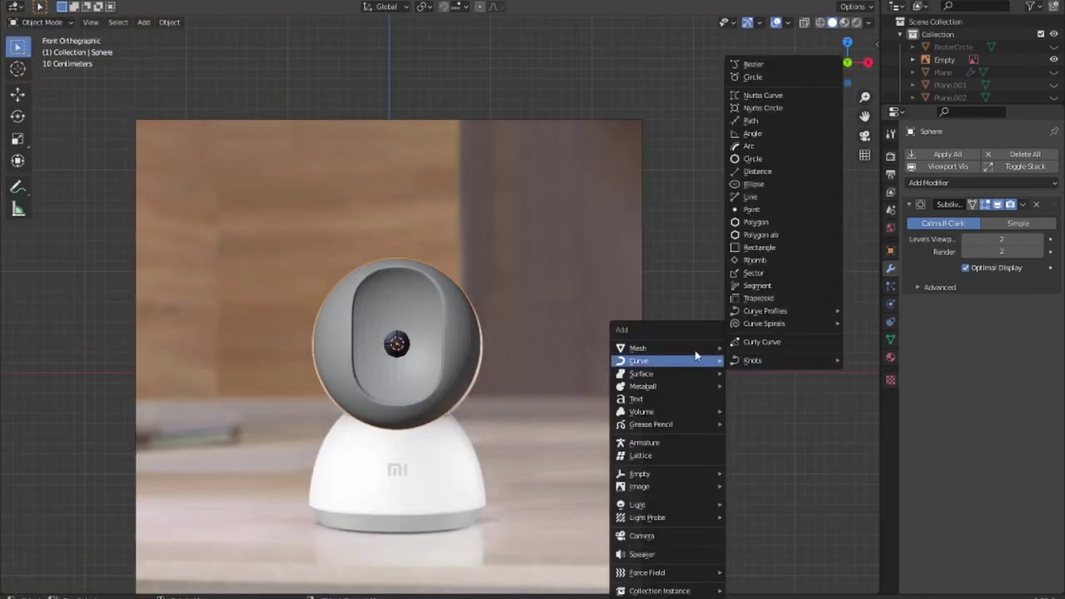
mouse_move(665, 348)
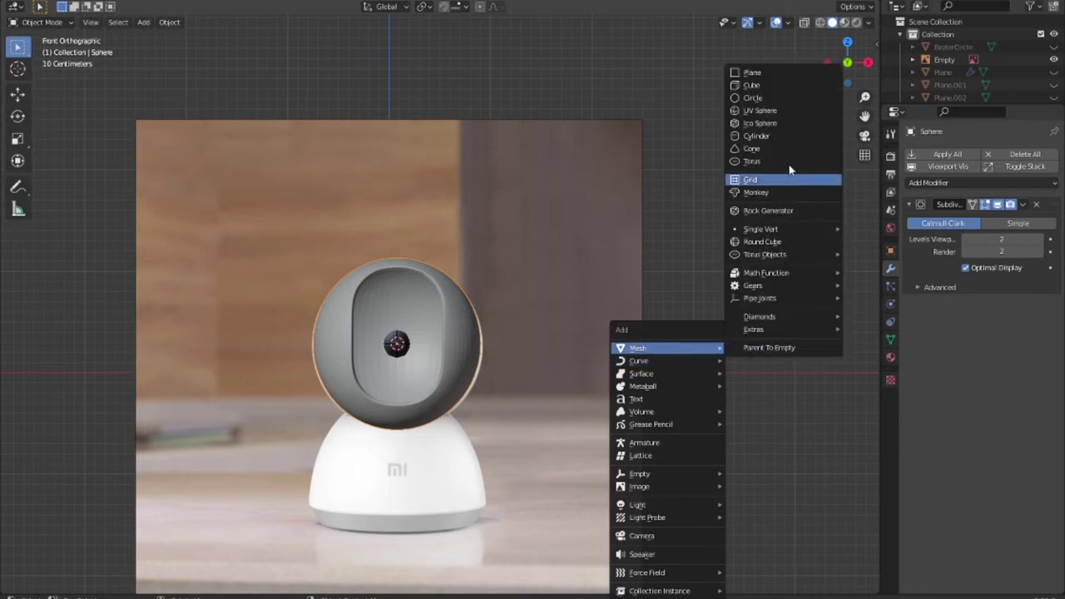
Add a new UV sphere and scale it down to about 0.794.
click(773, 110)
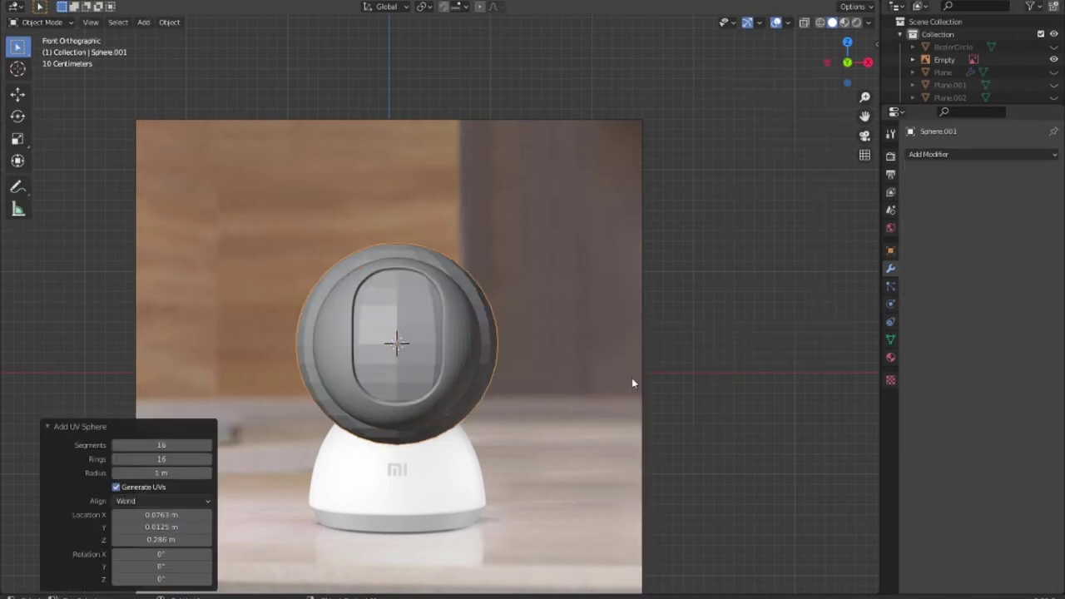
key(s)
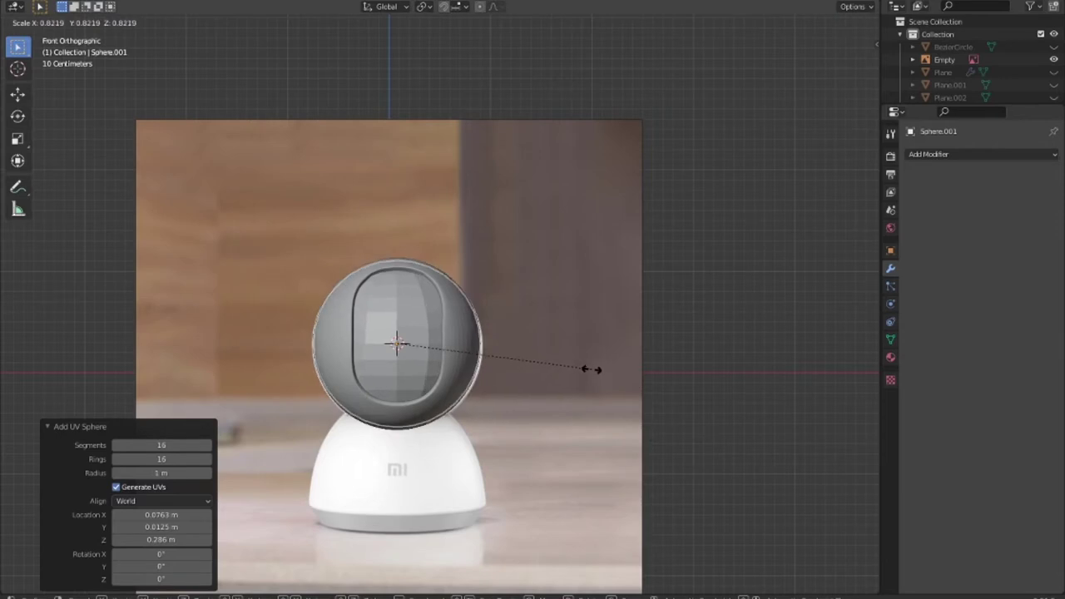
click(586, 372)
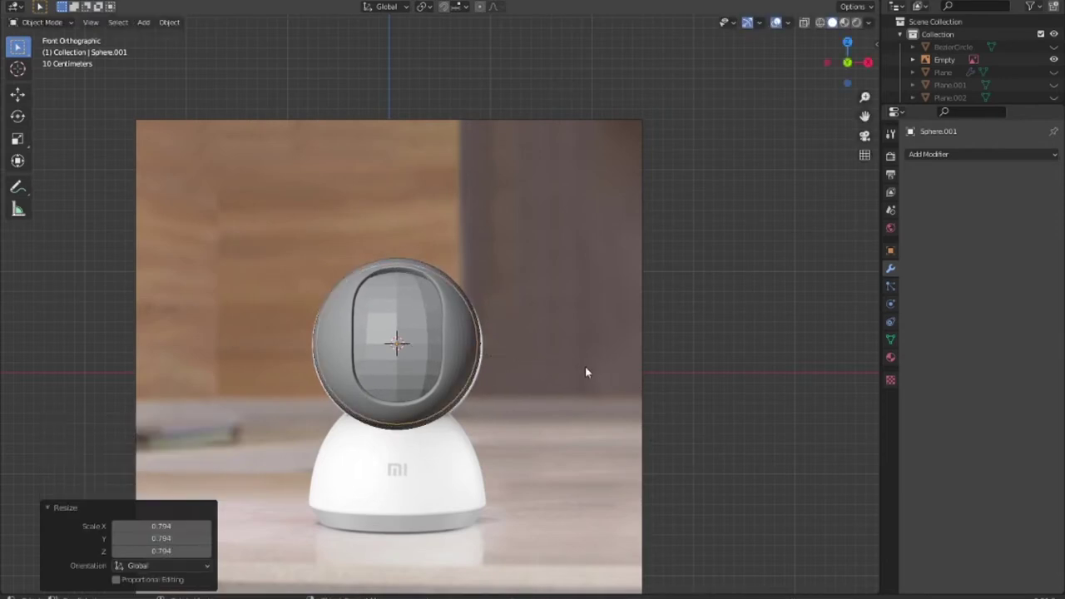
scroll(372, 362, up, 3)
scroll(373, 361, up, 1)
shift+middle_drag(388, 344, 451, 287)
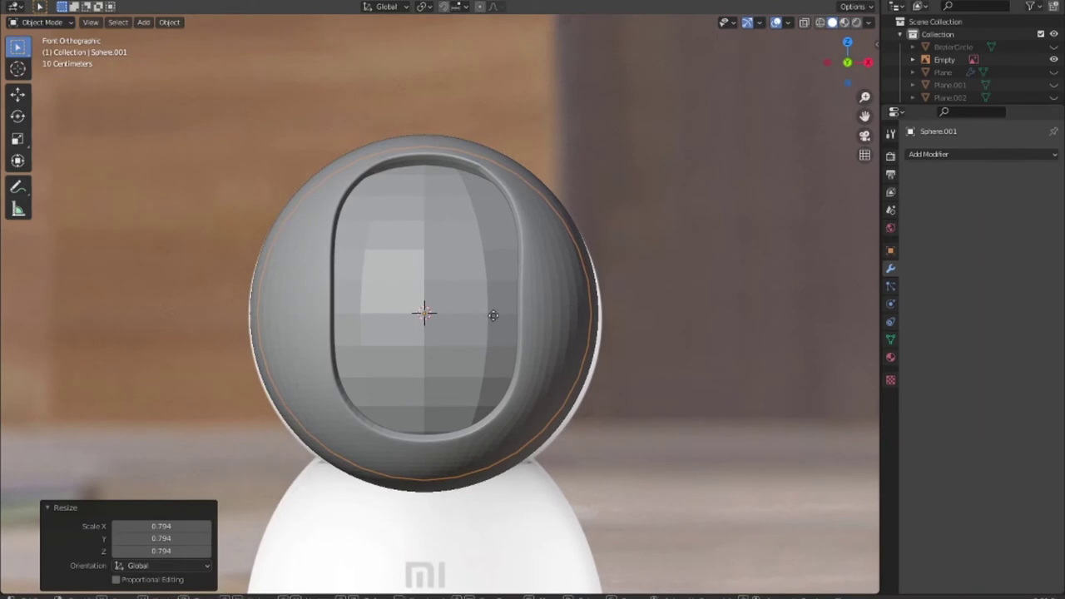
Adjust the new sphere's height and stretch it vertically to 1.032 on Z.
key(g)
key(z)
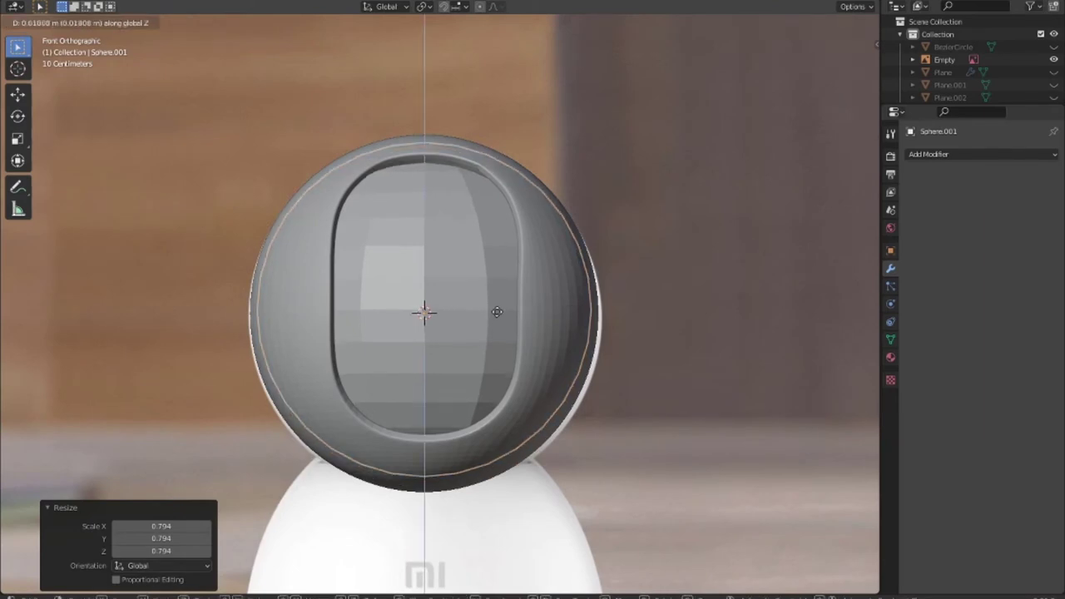
click(497, 312)
key(s)
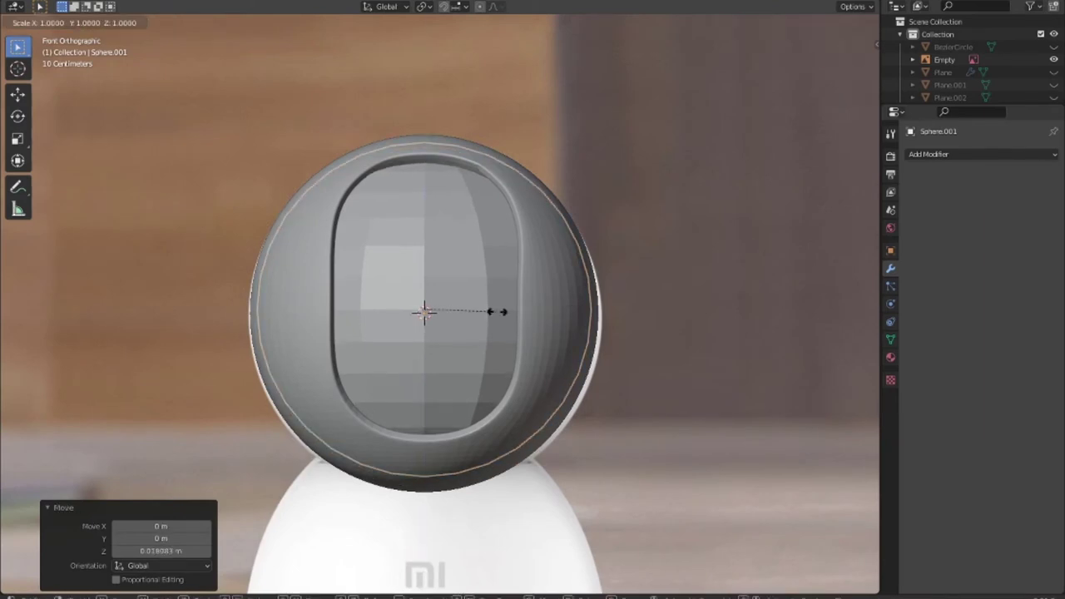
key(z)
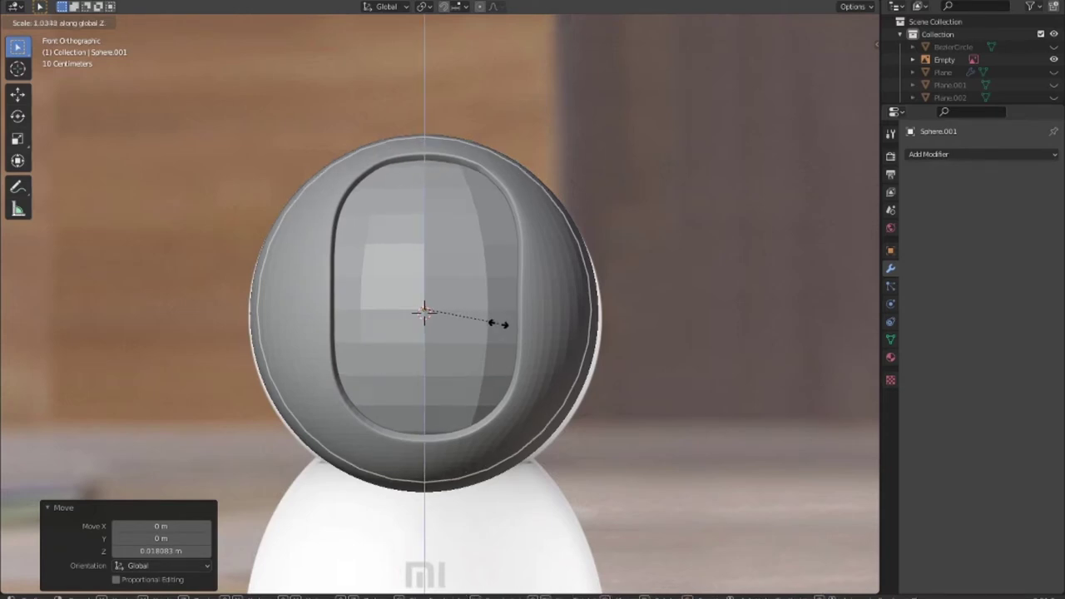
click(498, 323)
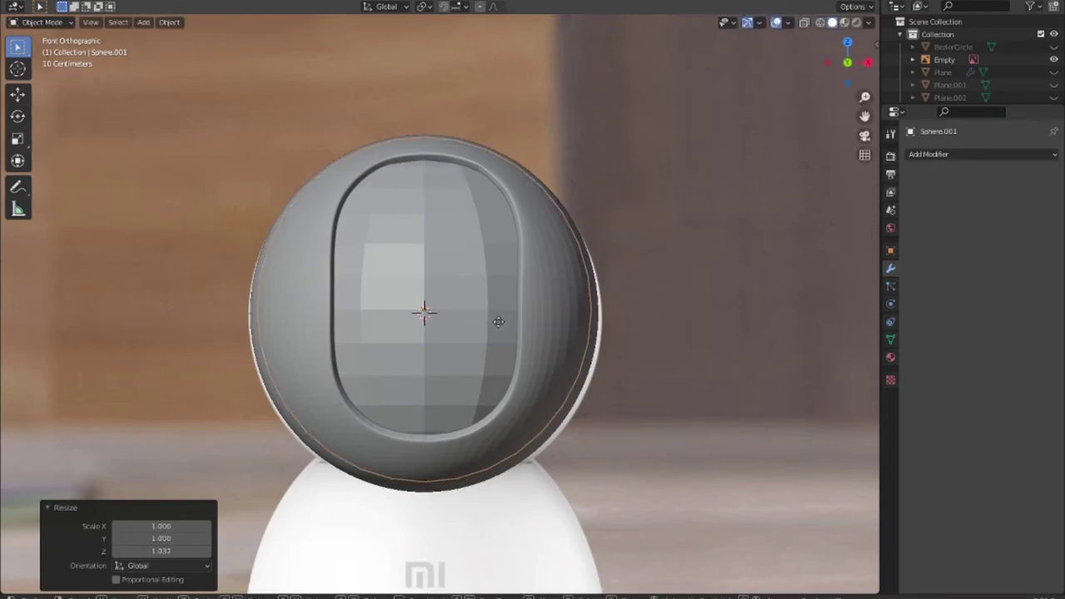
key(g)
key(z)
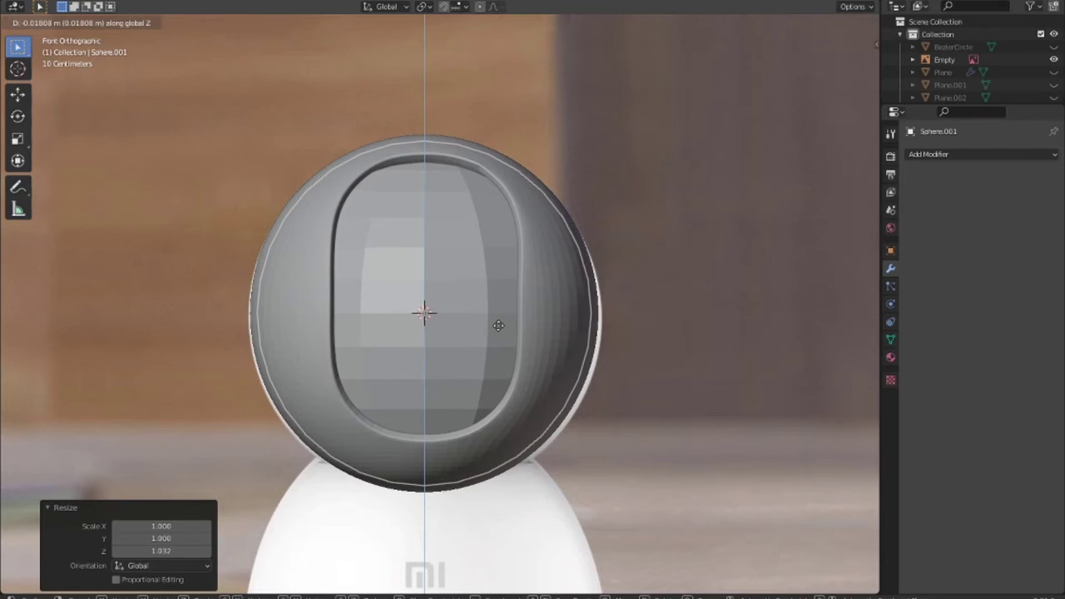
click(498, 325)
In top view, slide the sphere 0.80166 m along Y into the head's opening.
middle_drag(509, 331, 616, 367)
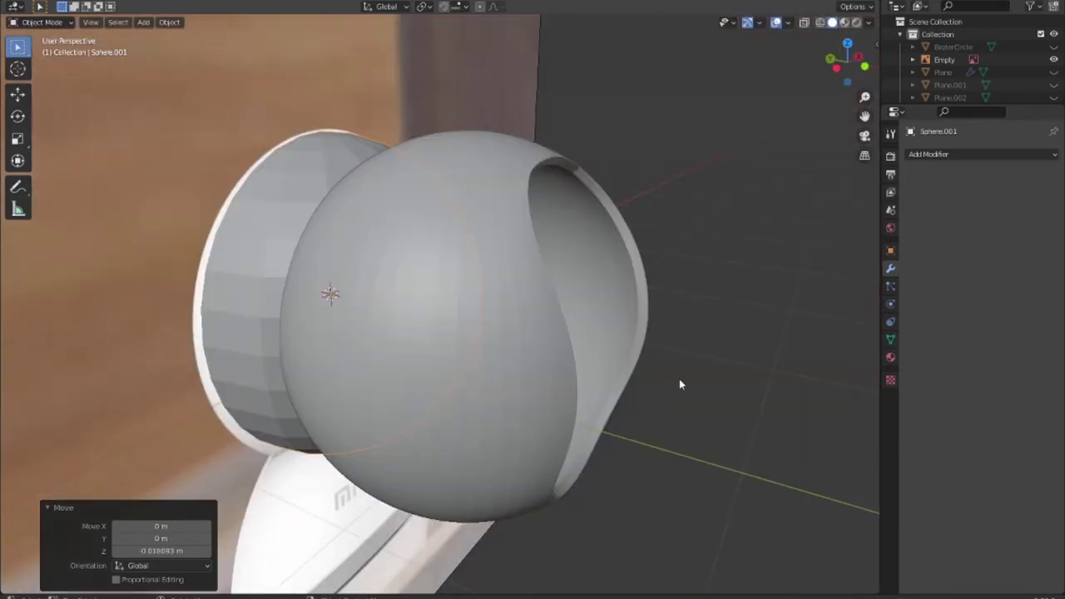
key(KP_7)
key(g)
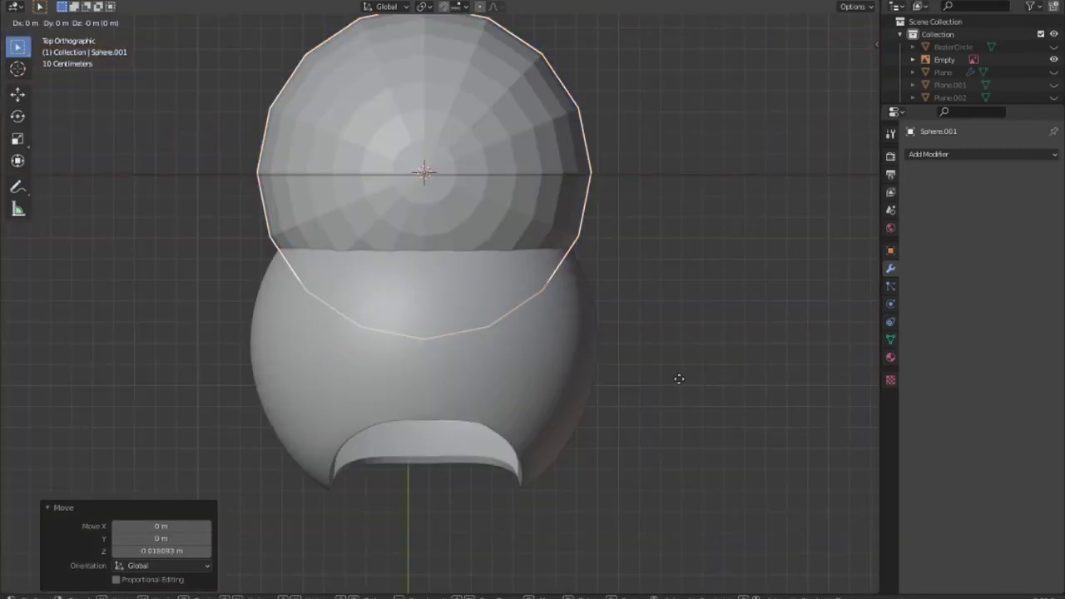
key(z)
right_click(680, 298)
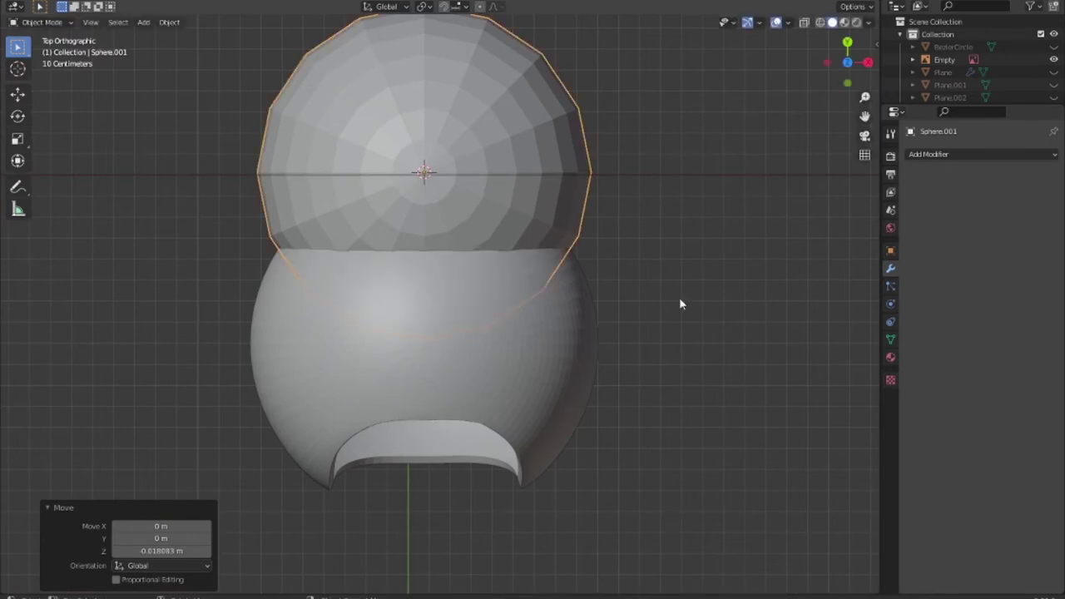
key(g)
key(y)
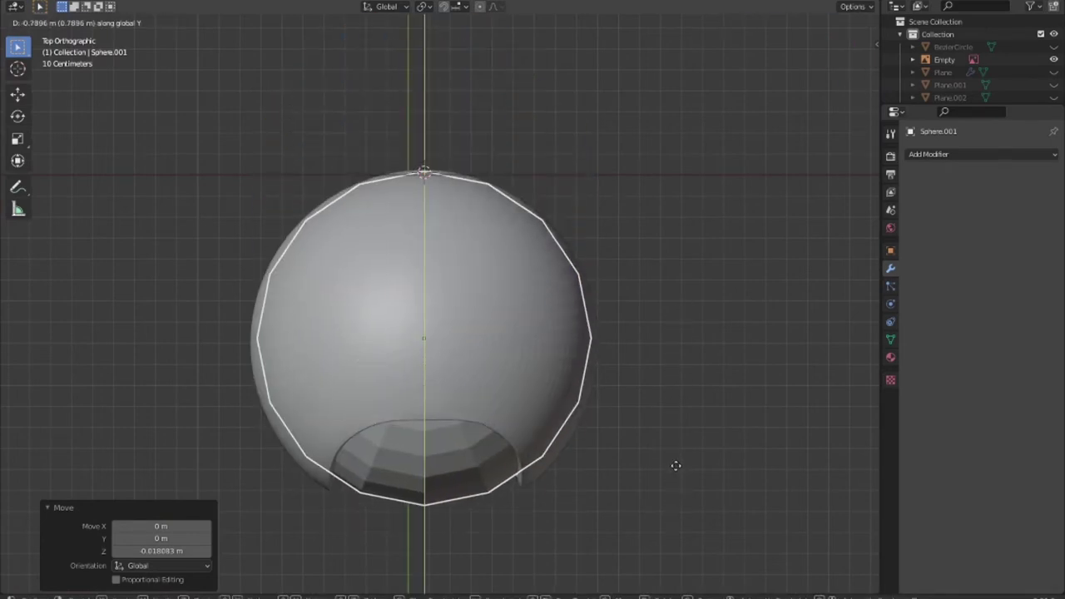
click(676, 467)
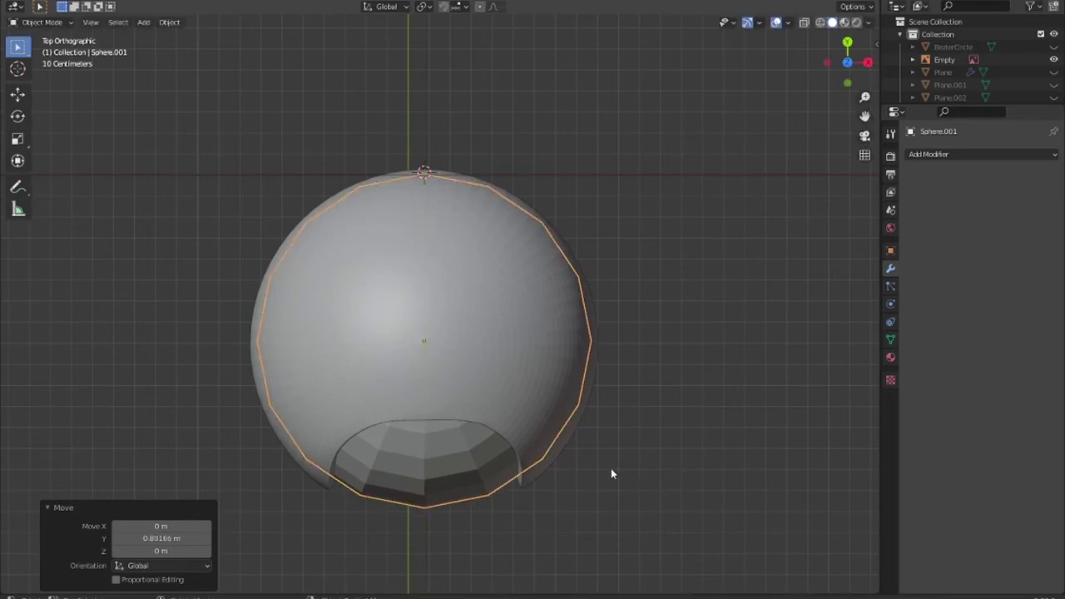
middle_drag(613, 475, 652, 337)
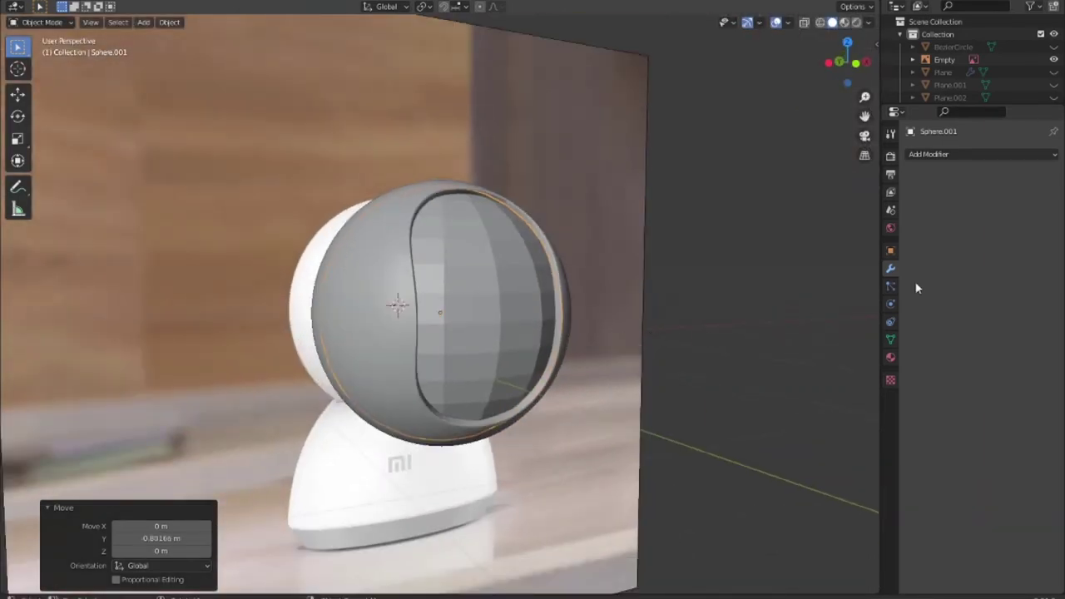
Give Sphere.001 a level-2 Subdivision Surface modifier and smooth shading.
click(990, 154)
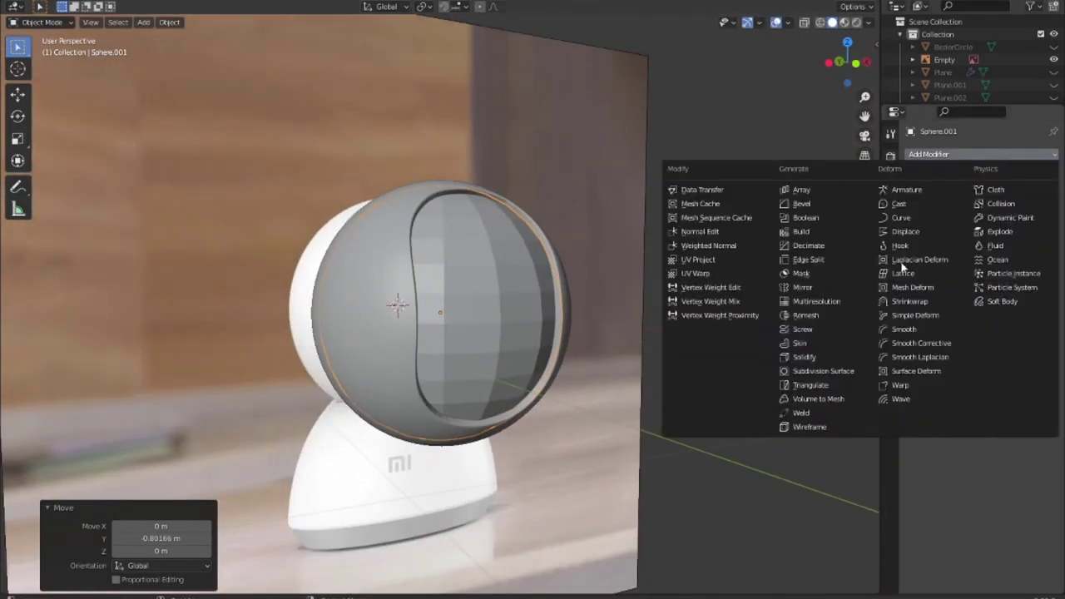
click(833, 372)
click(1041, 240)
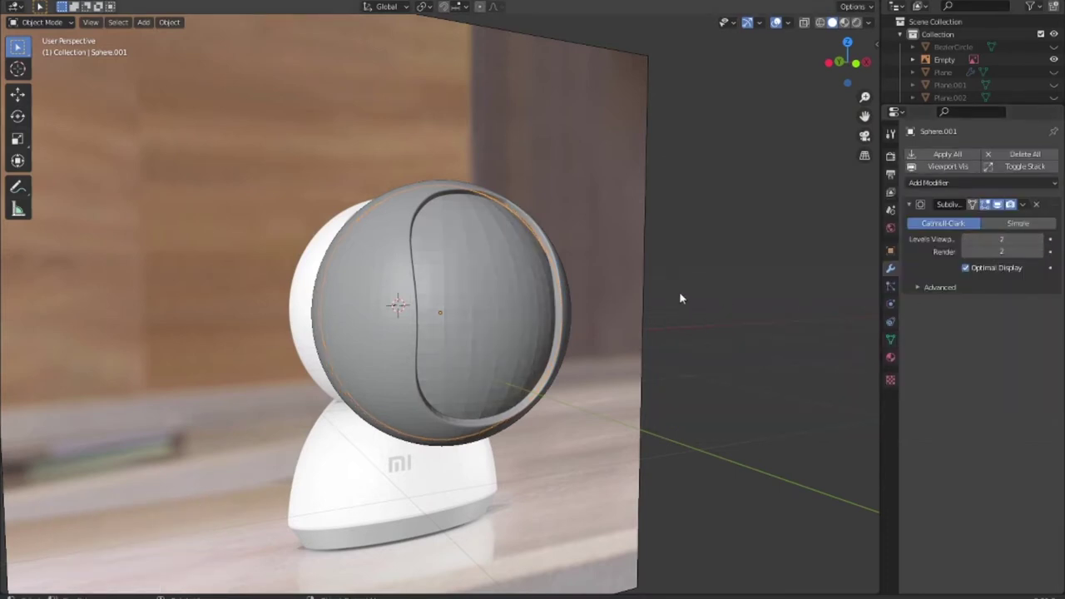
right_click(511, 284)
click(512, 284)
mouse_move(690, 362)
middle_down()
mouse_move(580, 385)
mouse_move(680, 376)
middle_up()
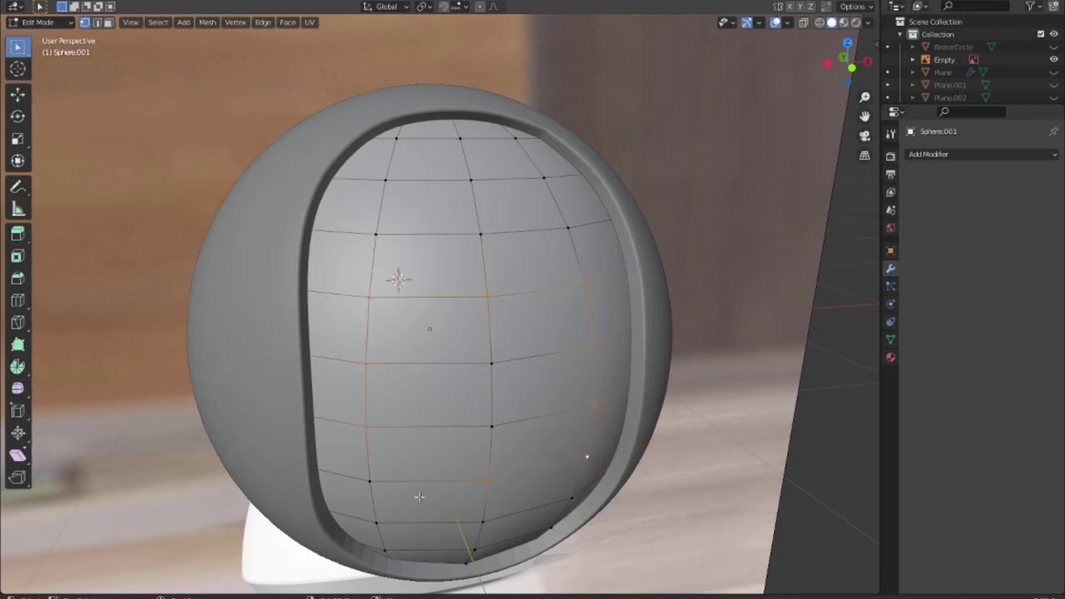
Round the selected front vertex loop into a circle with LoopTools Circle.
right_click(482, 398)
mouse_move(443, 272)
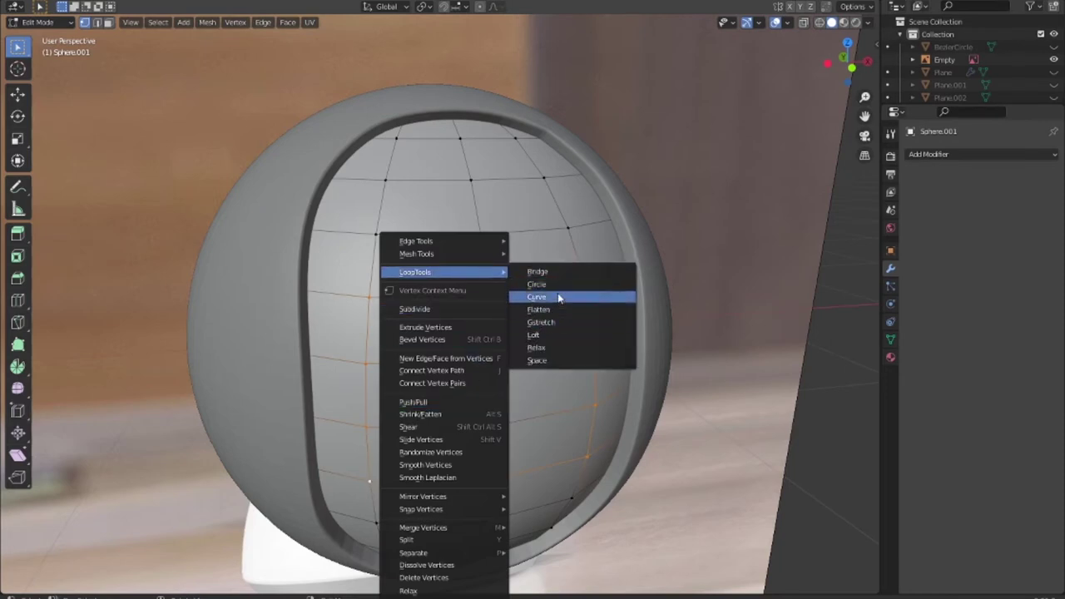
click(556, 284)
middle_drag(584, 339, 554, 335)
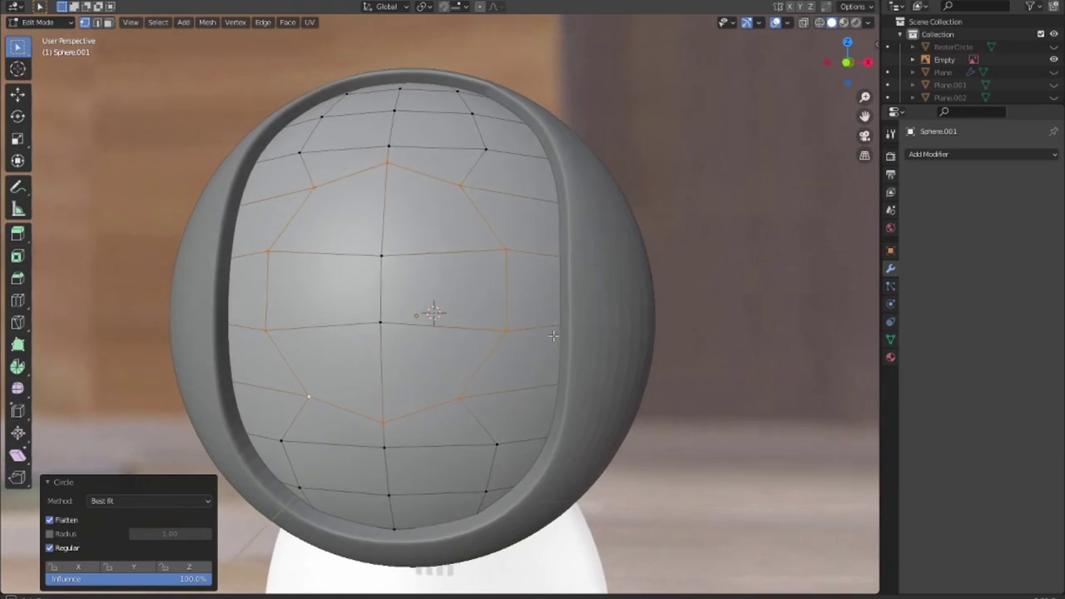
Inset the front faces repeatedly (0.2106 m, then a thin 0.007947 m ring) to a small centre patch.
key(i)
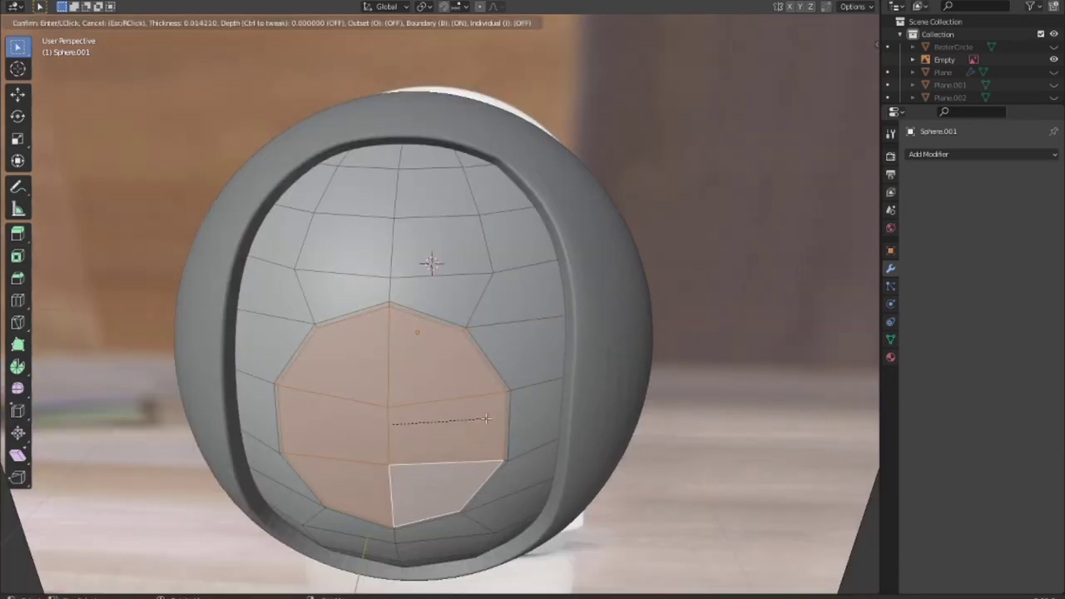
click(486, 419)
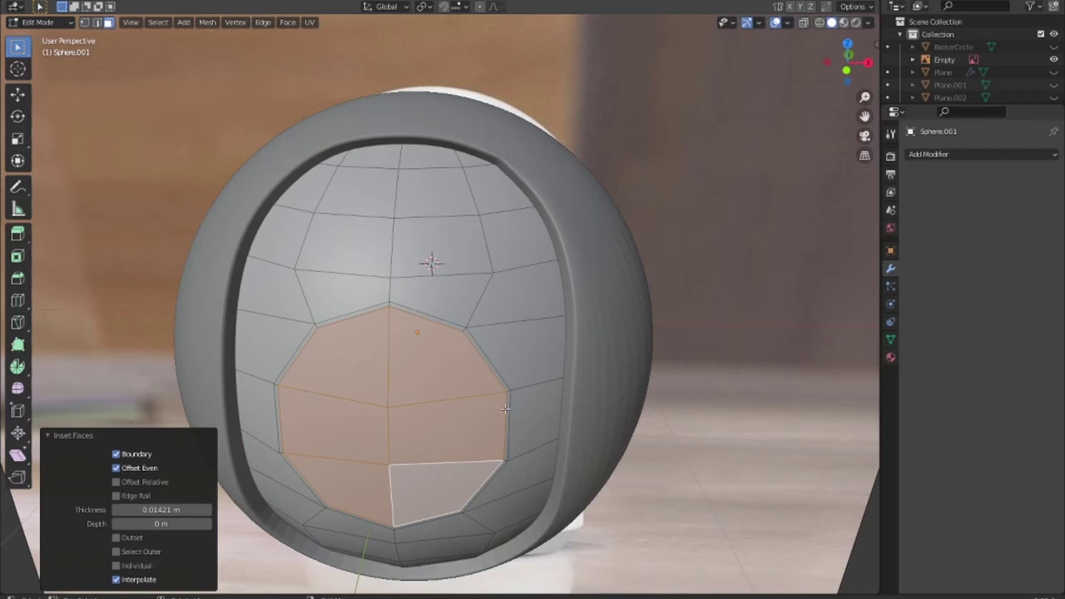
key(i)
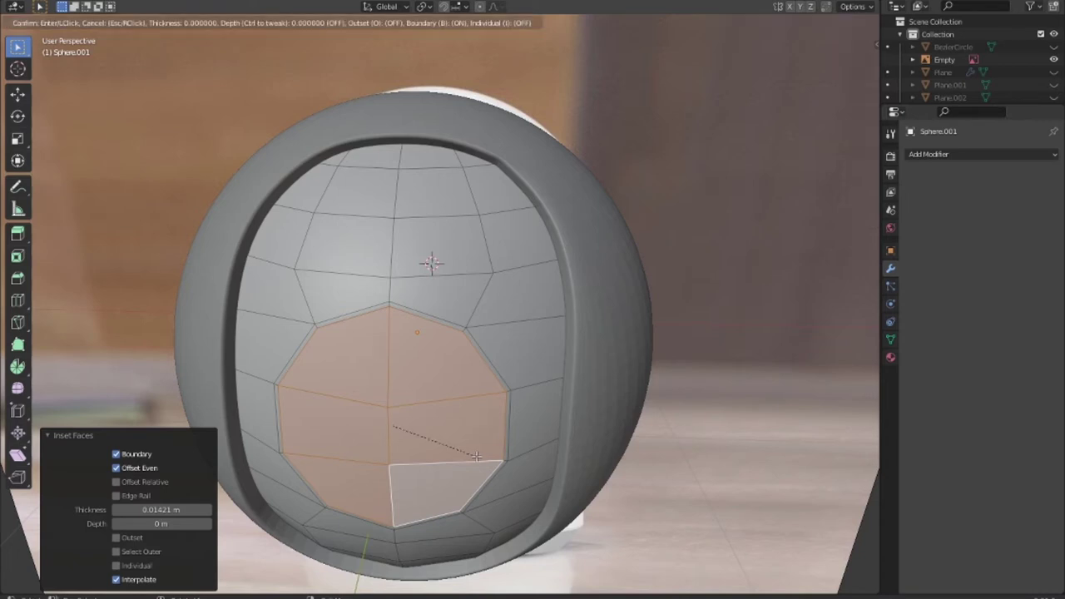
click(415, 427)
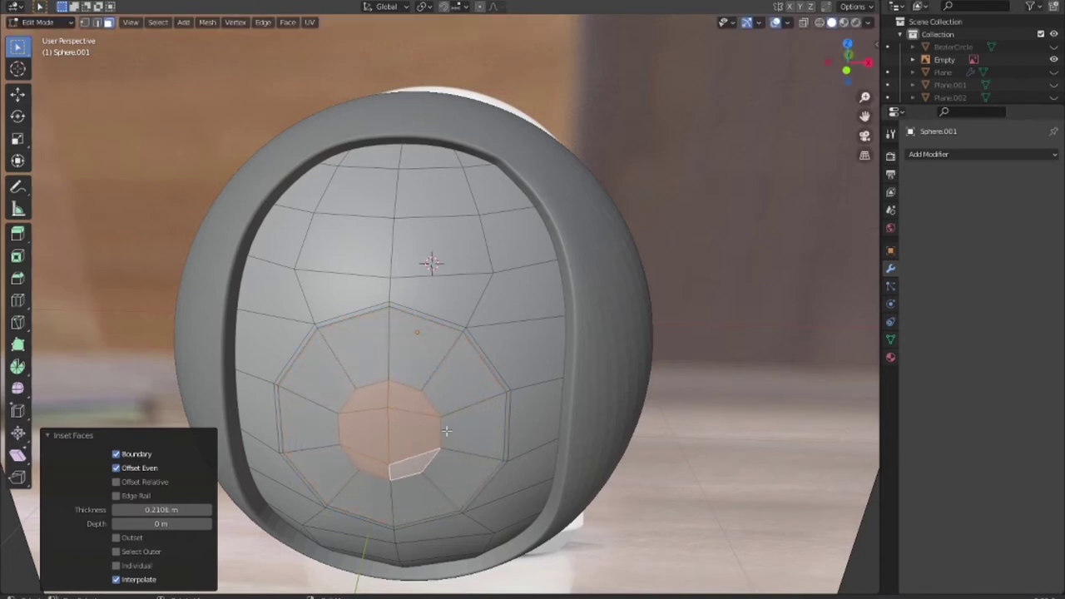
mouse_move(415, 426)
middle_down()
mouse_move(699, 406)
mouse_move(566, 424)
middle_up()
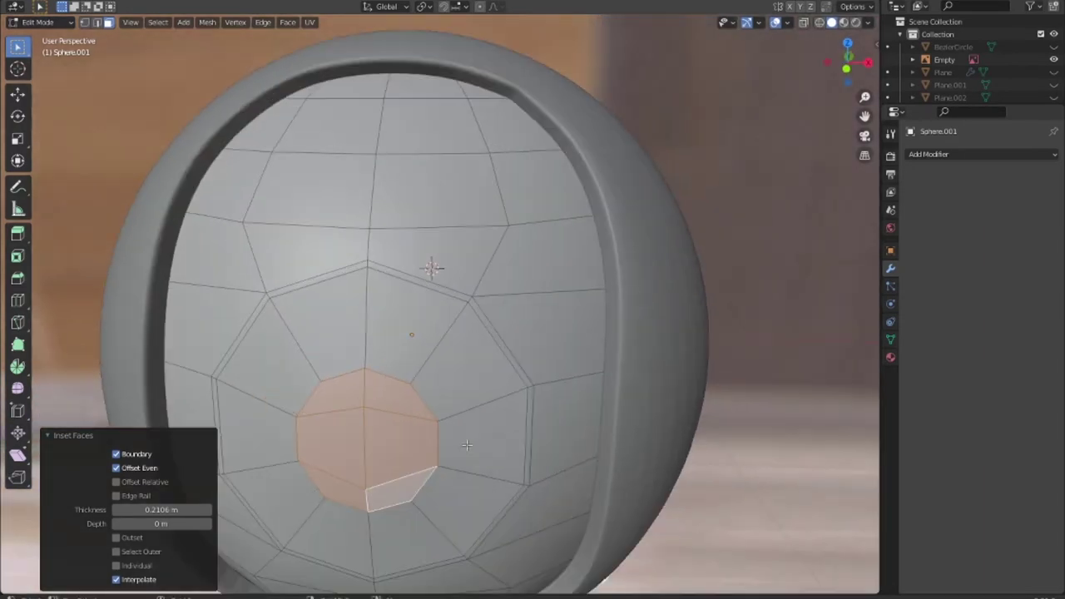
middle_drag(471, 448, 526, 375)
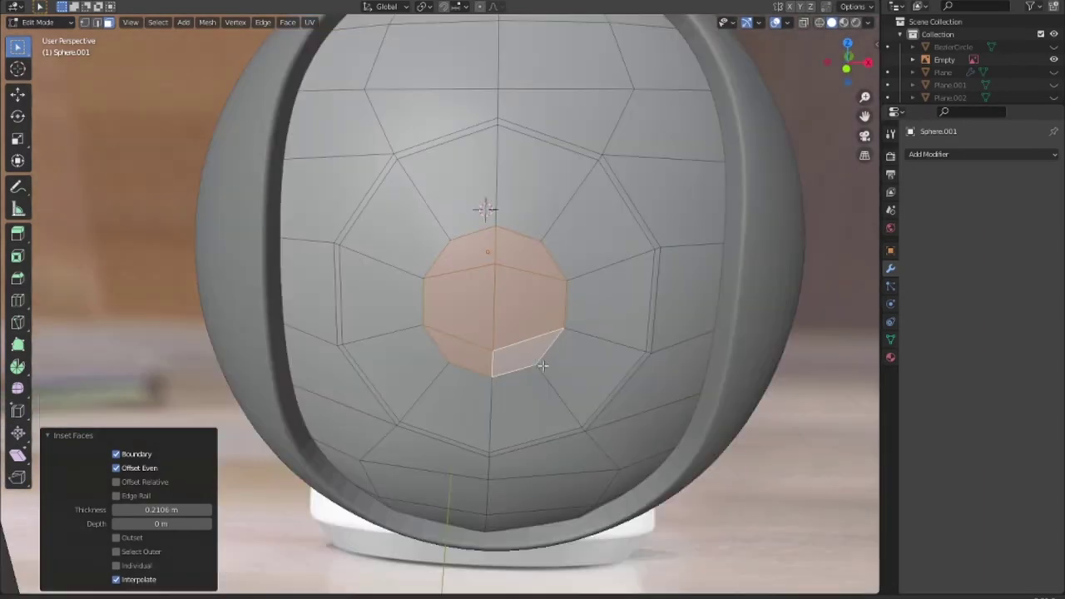
scroll(526, 376, up, 2)
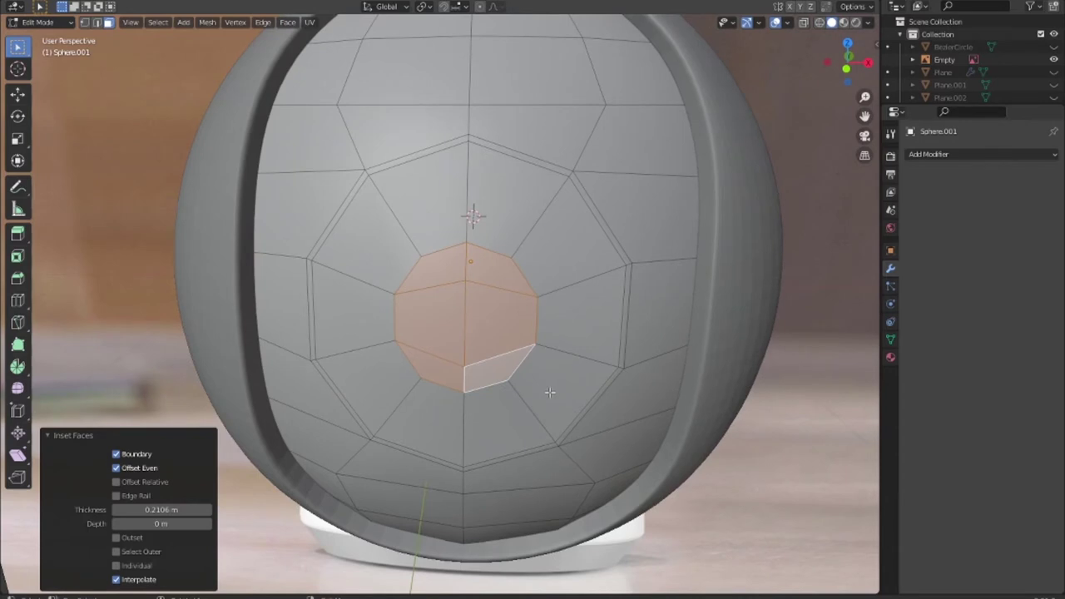
key(i)
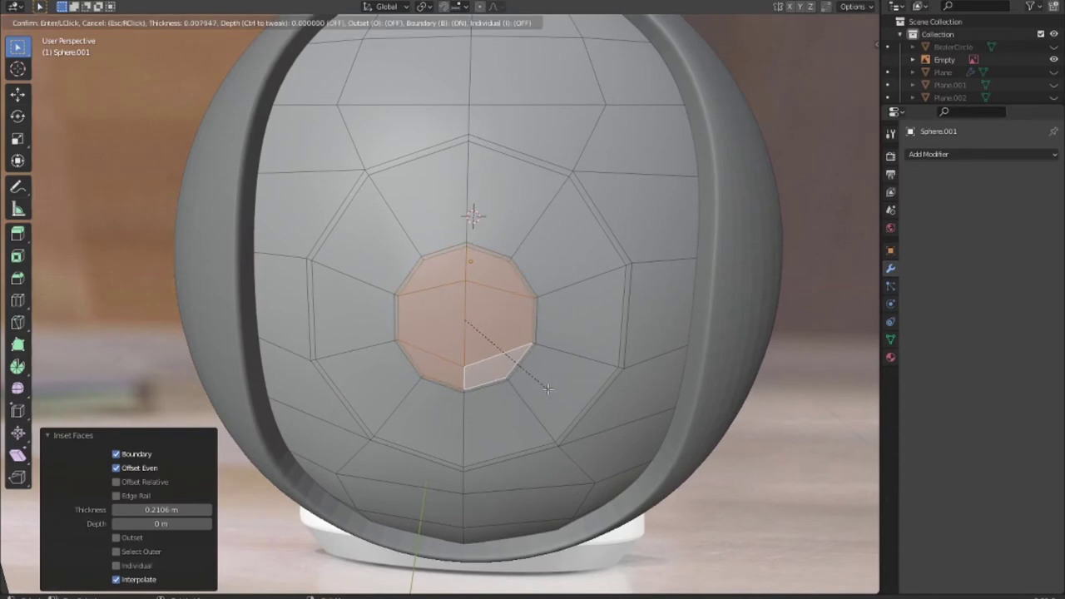
click(547, 388)
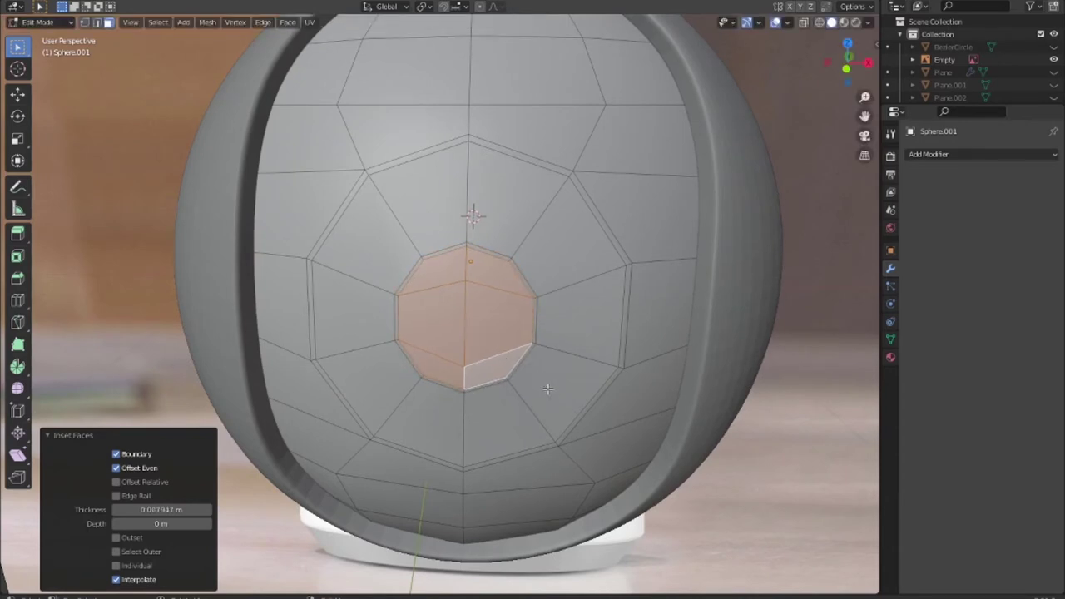
Push the centre patch inward along Y and shrink it to about 0.75.
key(g)
key(x)
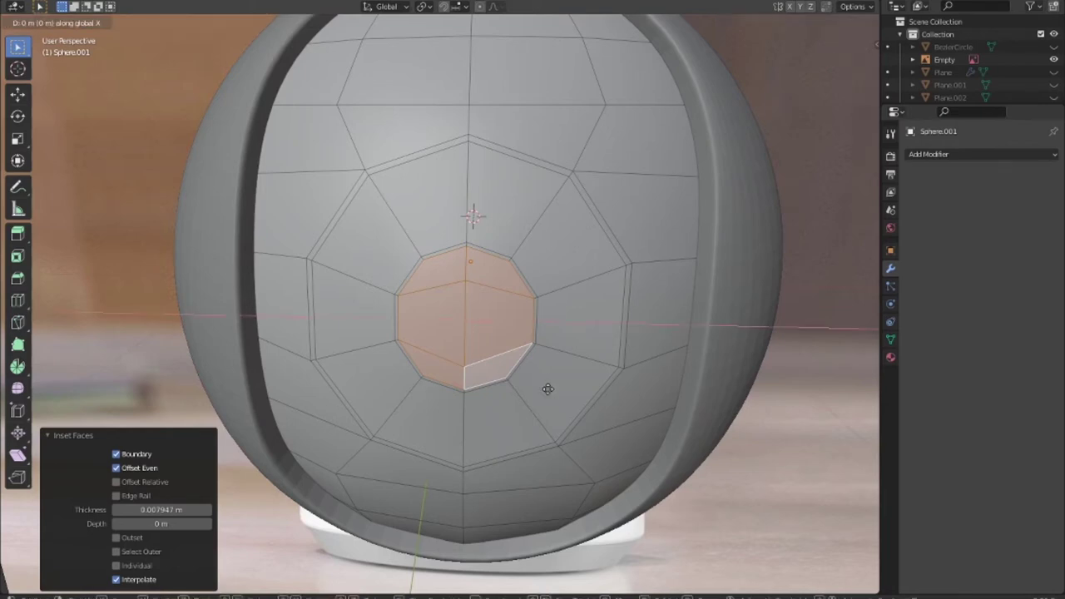
key(y)
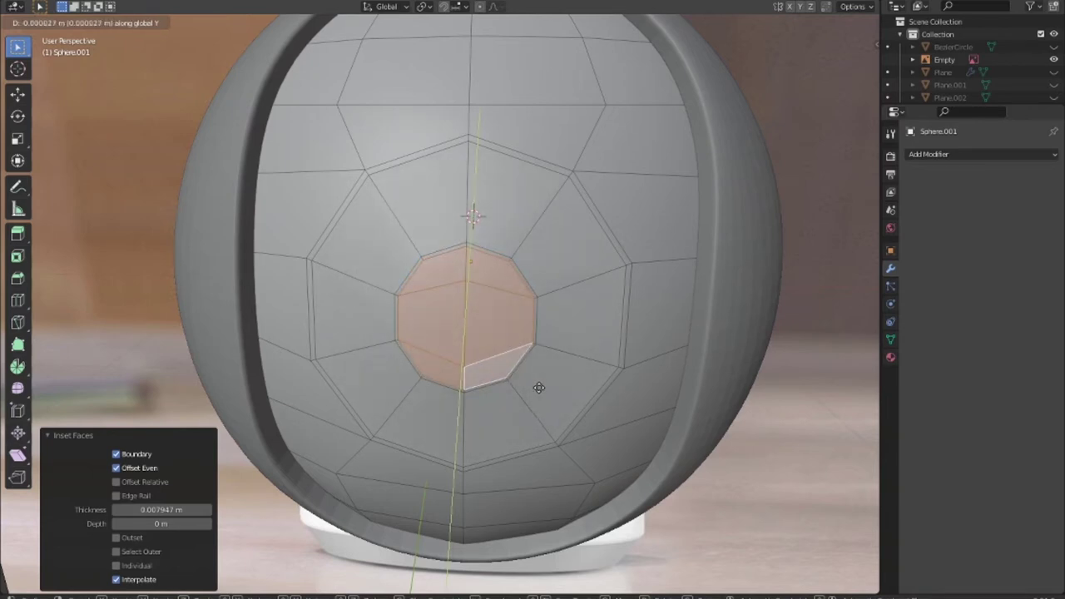
click(539, 387)
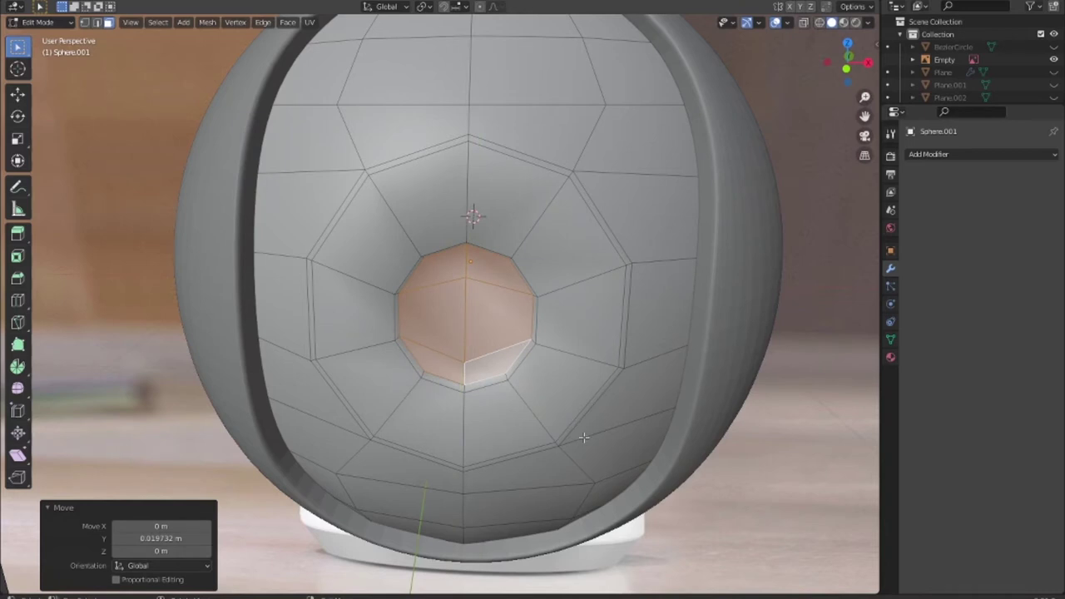
key(s)
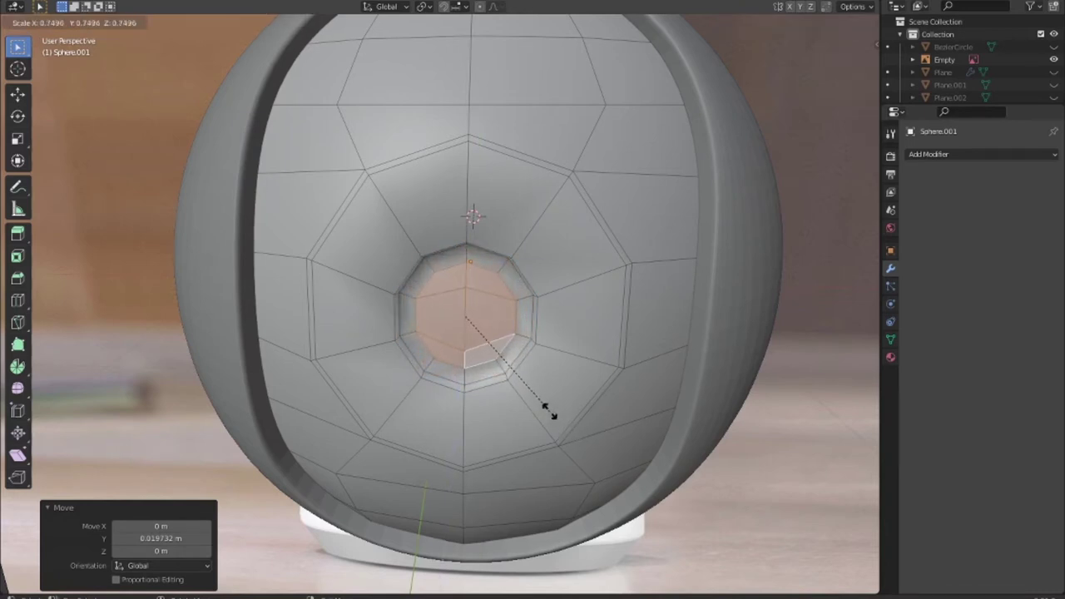
click(549, 410)
Extrude the recessed faces further inward and scale them to 0.752.
key(e)
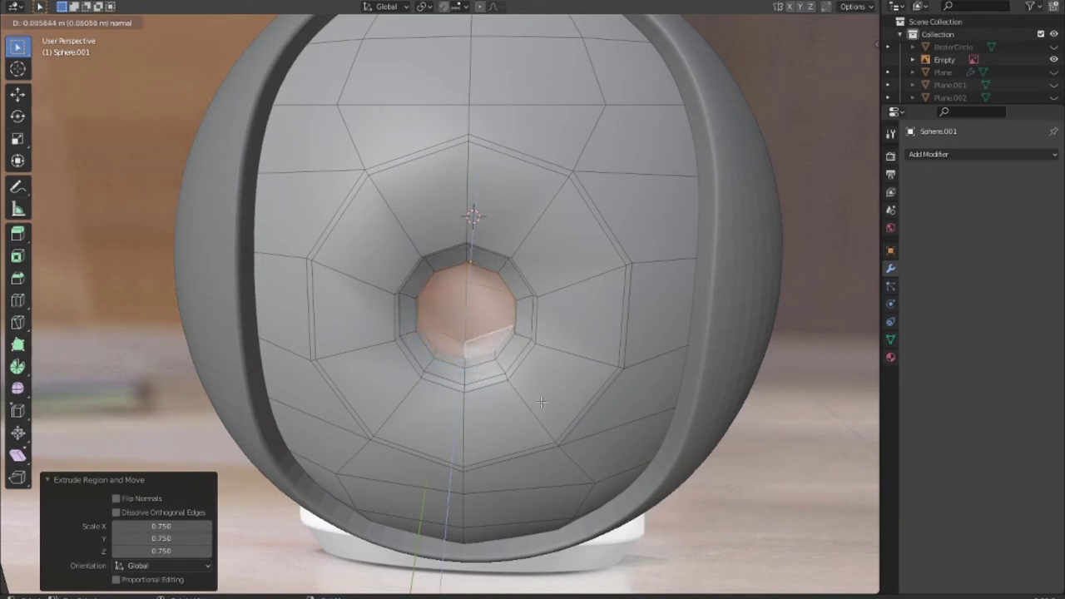
click(541, 402)
key(s)
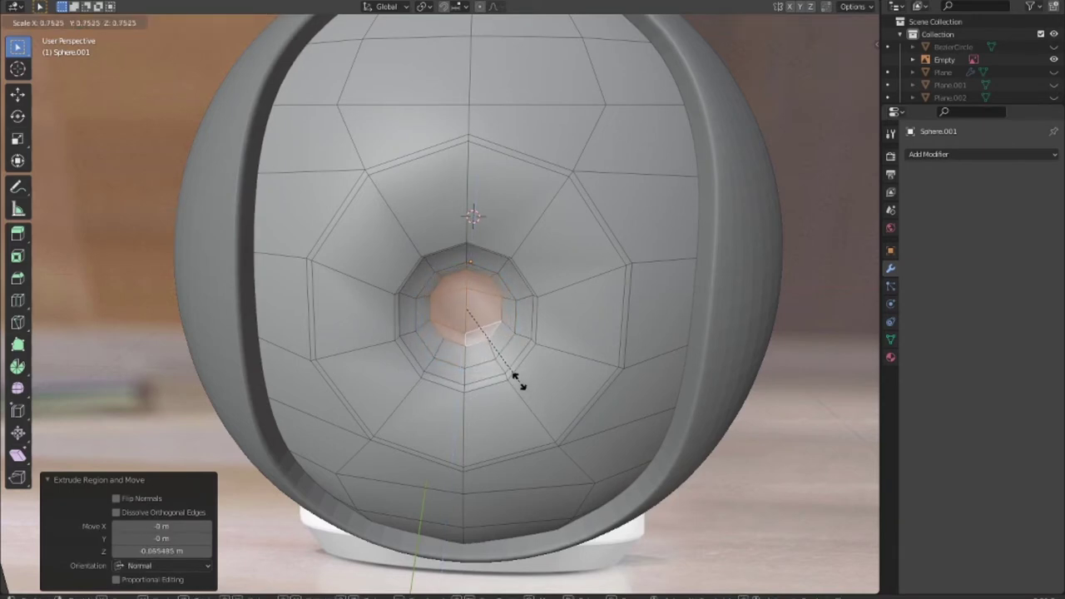
click(517, 378)
mouse_move(517, 378)
middle_down()
mouse_move(581, 379)
mouse_move(566, 379)
middle_up()
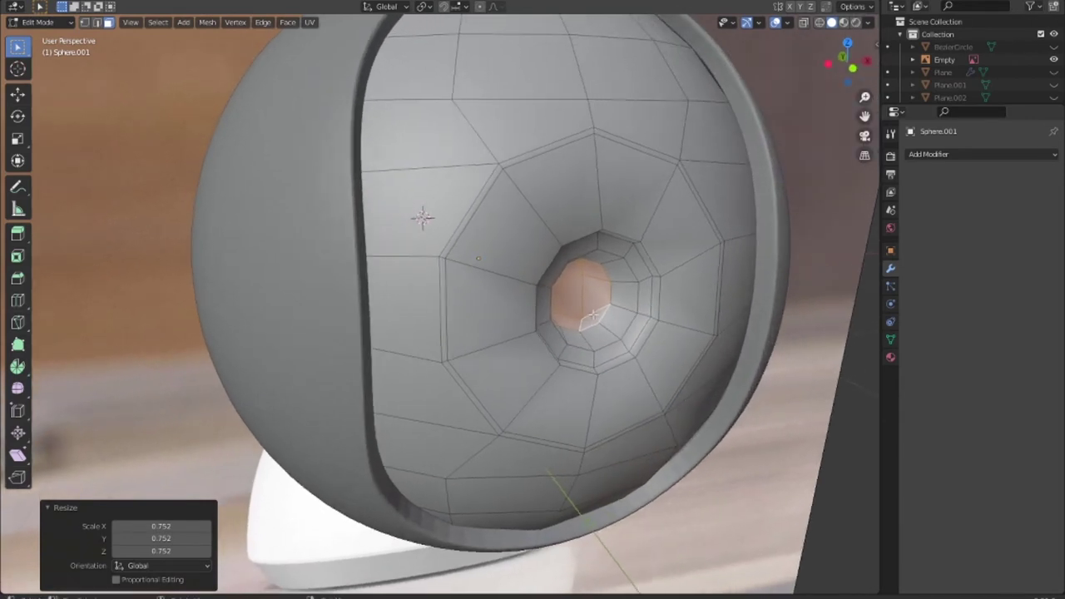
scroll(594, 315, up, 2)
middle_drag(593, 315, 583, 318)
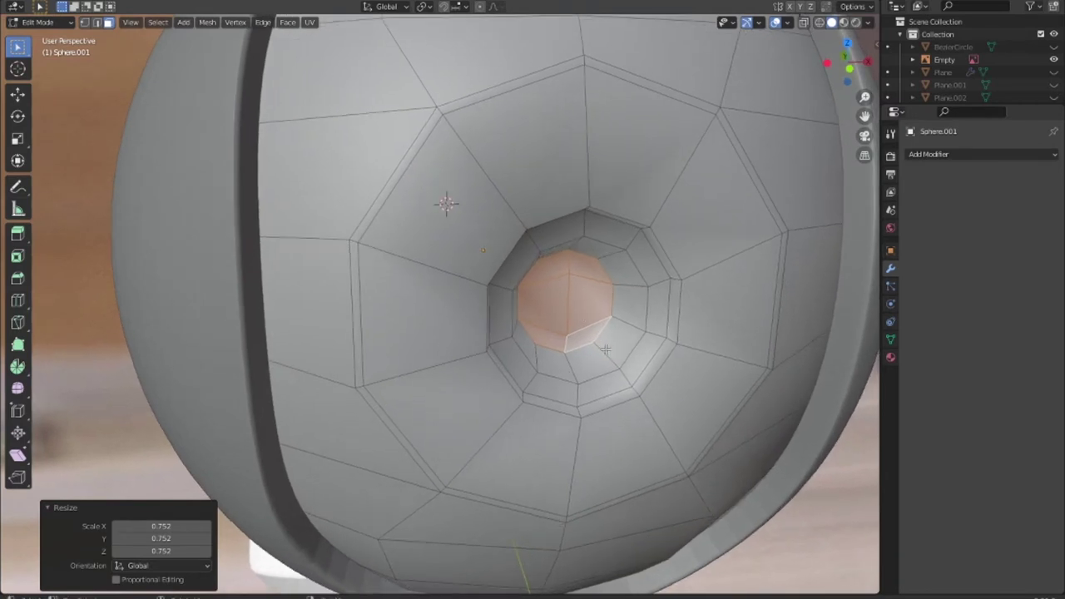
Inset the deepest socket face by 0.02315 m and select the hole's rim edge loop.
key(i)
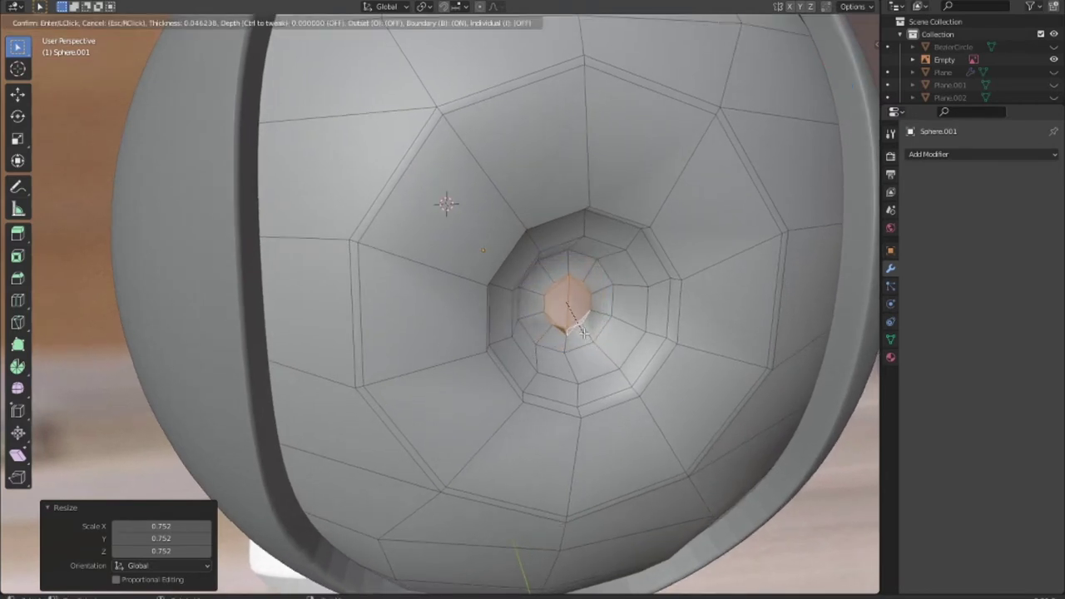
click(594, 341)
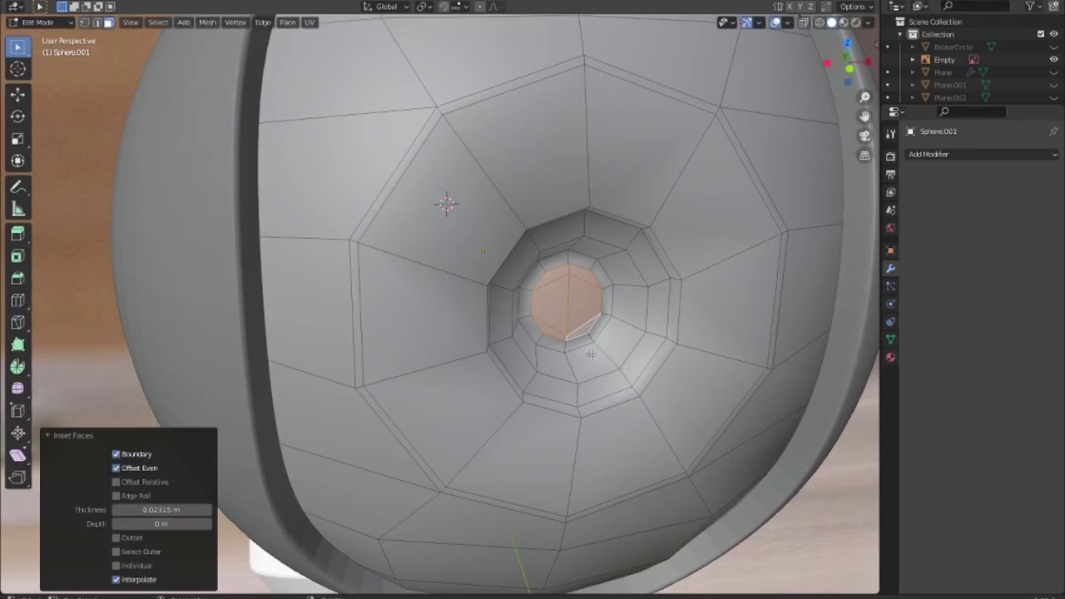
click(593, 356)
mouse_move(593, 358)
middle_down()
mouse_move(558, 357)
mouse_move(540, 337)
mouse_move(558, 337)
middle_up()
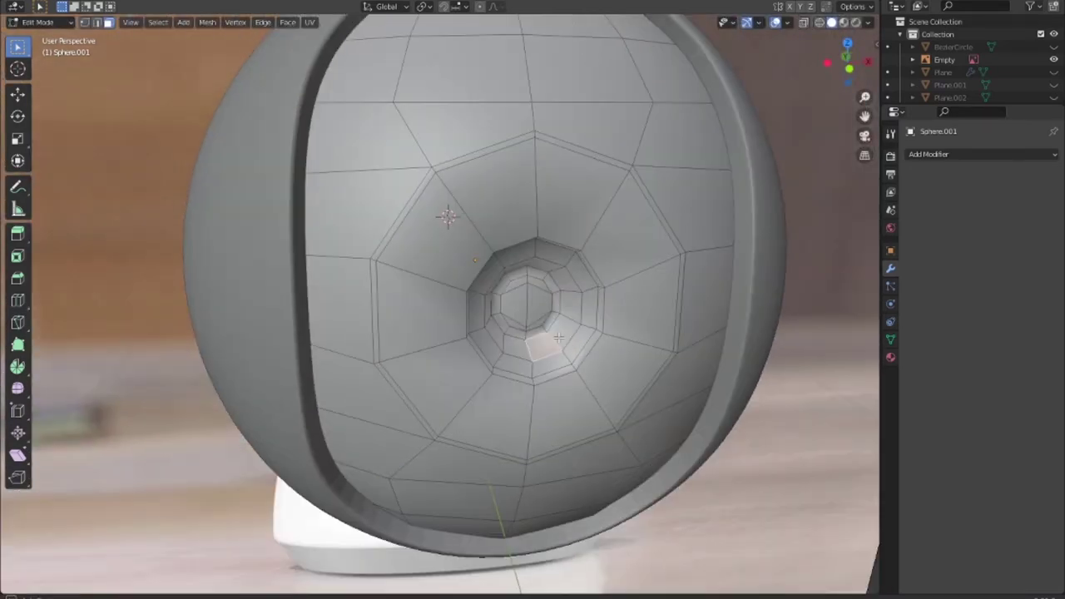
alt+click(558, 336)
scroll(607, 350, up, 2)
key(s)
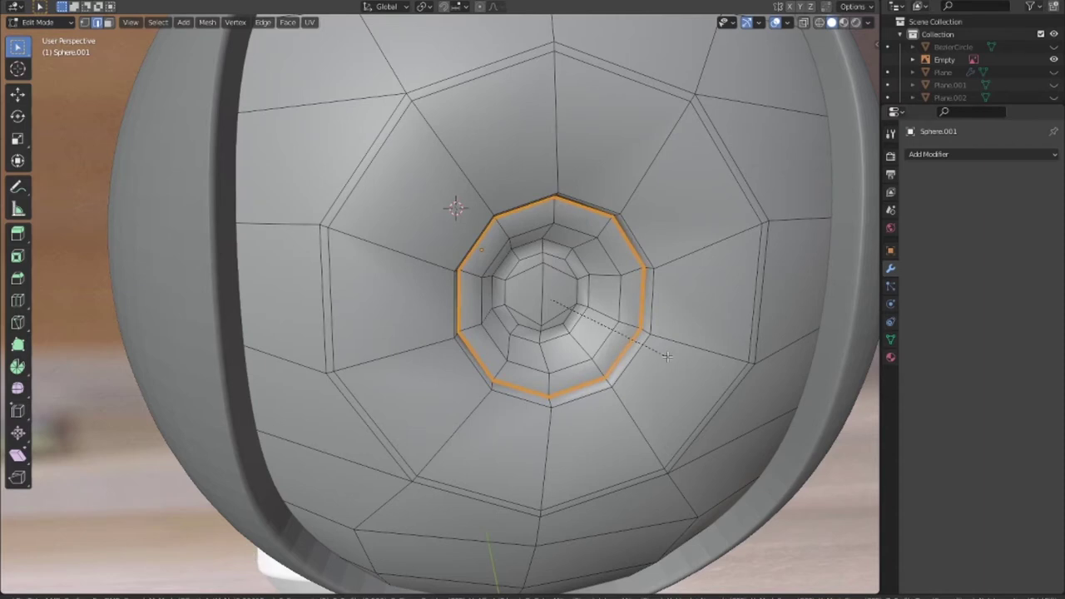
Bevel the socket rim twice, ending at 0.0401 m with 3 segments, then return to Object Mode.
click(667, 356)
scroll(656, 324, down, 3)
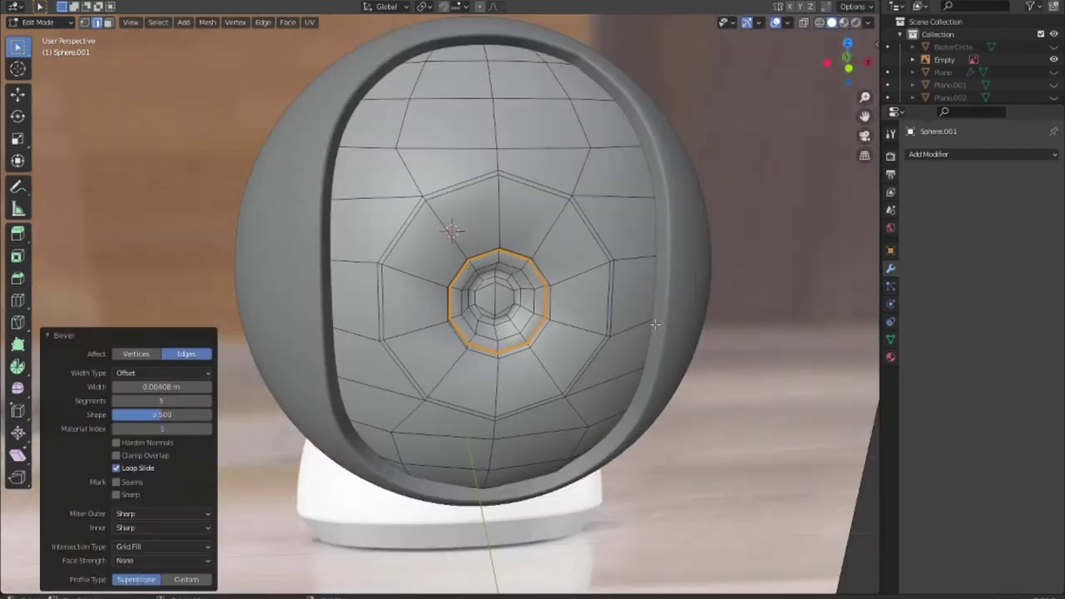
scroll(655, 324, up, 2)
key(alt+a)
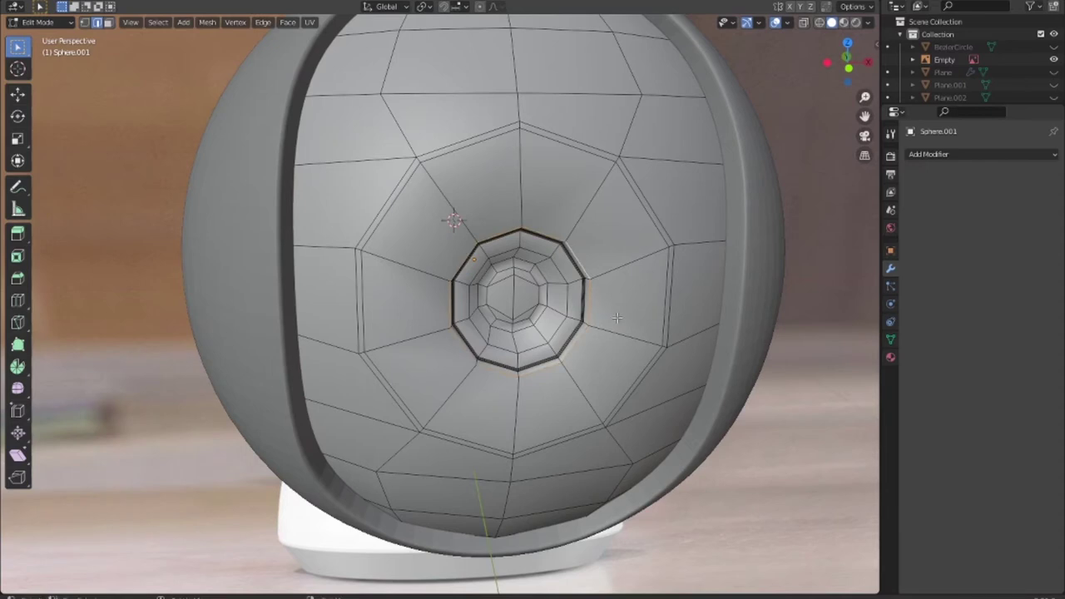
alt+click(619, 319)
key(s)
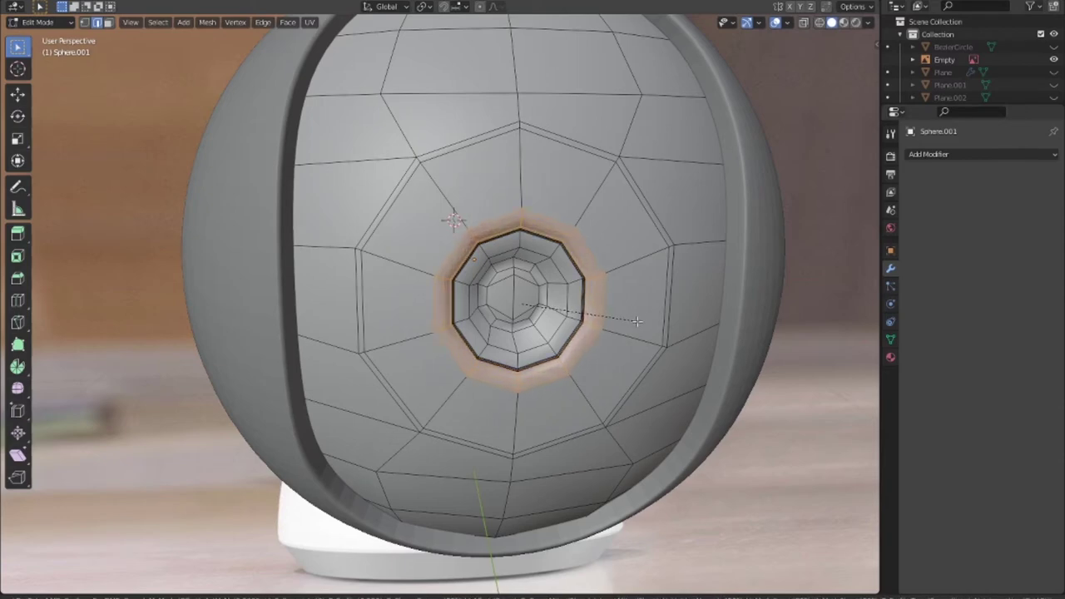
click(636, 320)
scroll(637, 322, up, 2)
middle_drag(637, 322, 554, 349)
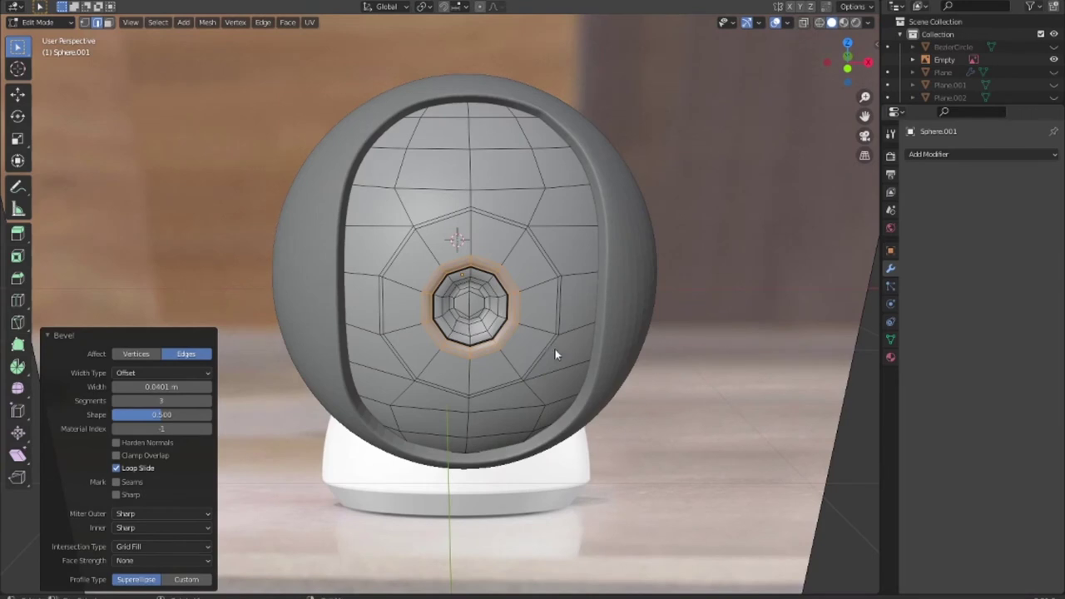
key(Tab)
scroll(556, 347, down, 1)
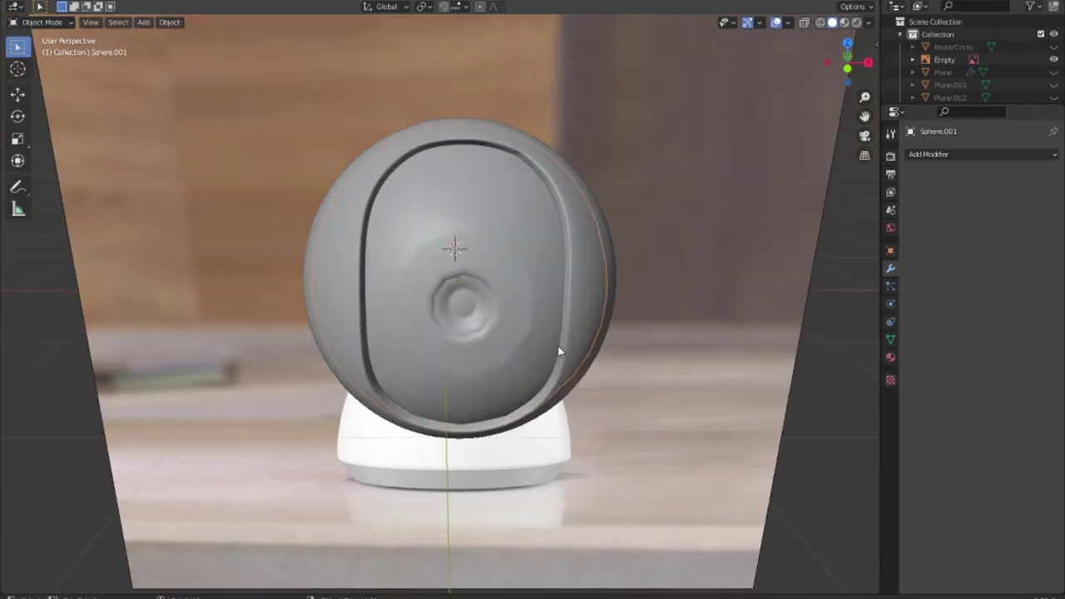
Add a Subdivision Surface modifier to the head at viewport level 2.
click(929, 156)
click(832, 372)
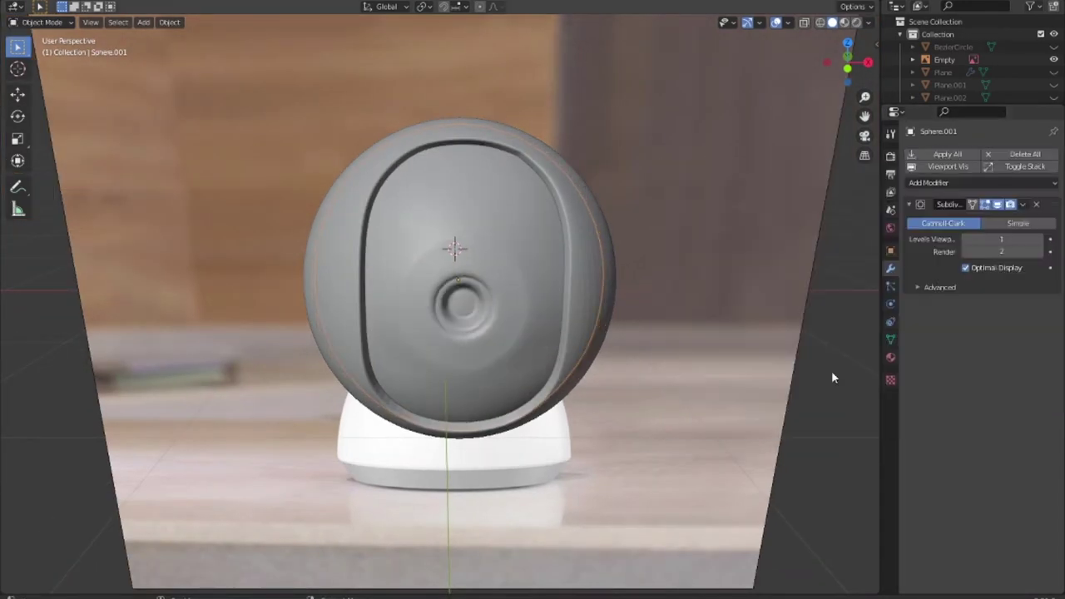
mouse_move(755, 349)
middle_down()
mouse_move(664, 354)
mouse_move(677, 354)
middle_up()
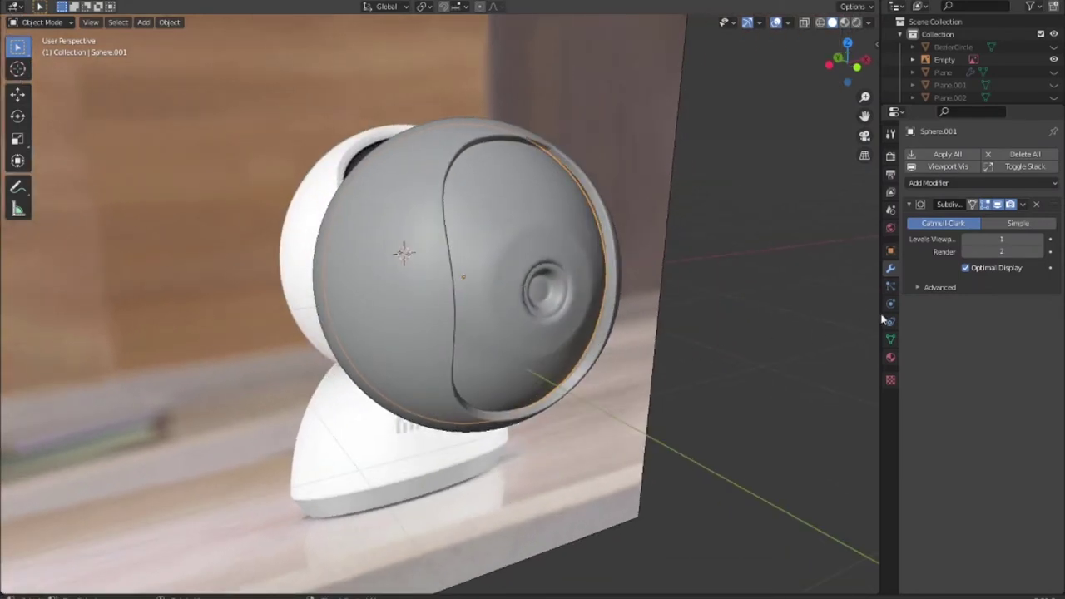
click(1037, 239)
mouse_move(811, 332)
middle_down()
mouse_move(743, 339)
mouse_move(719, 322)
mouse_move(214, 416)
middle_up()
Re-enter Edit Mode on the head and view it from the front to compare with the reference.
key(Tab)
key(Tab)
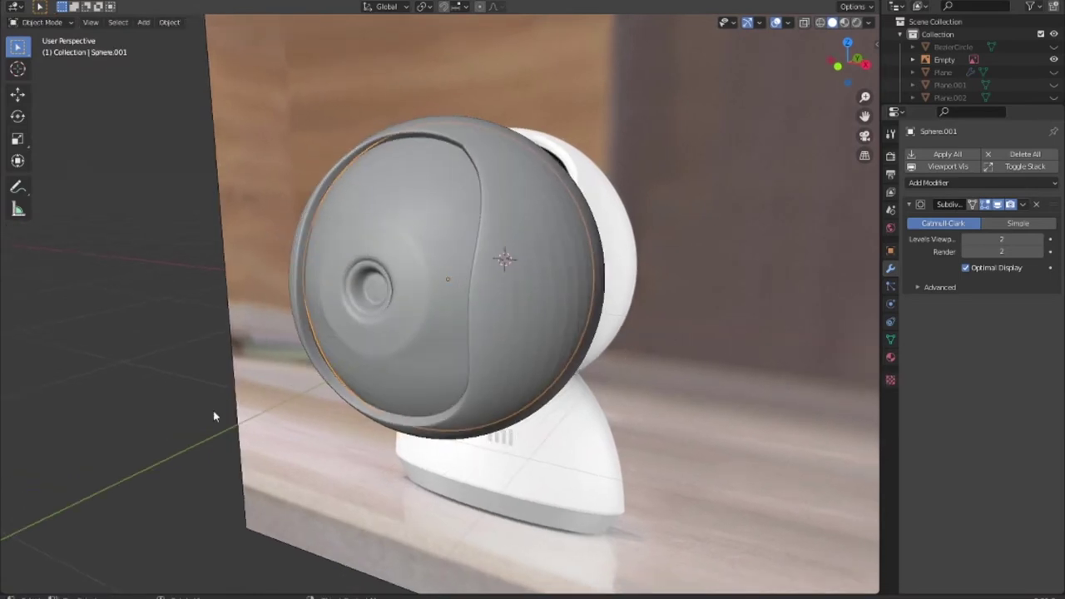
mouse_move(113, 403)
middle_down()
mouse_move(485, 377)
mouse_move(468, 366)
mouse_move(404, 381)
middle_up()
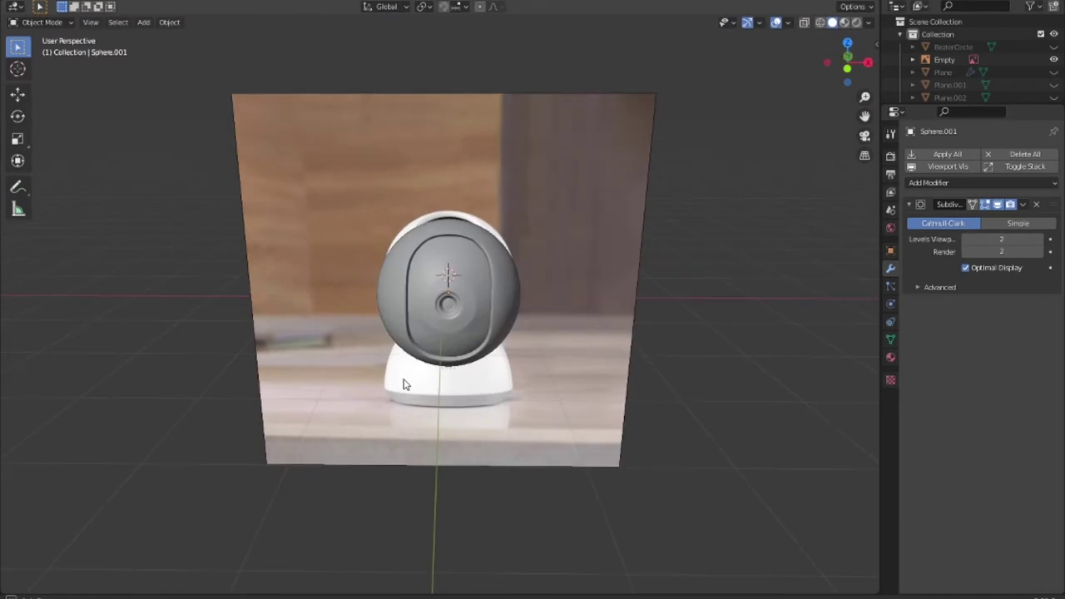
key(KP_1)
scroll(462, 380, up, 1)
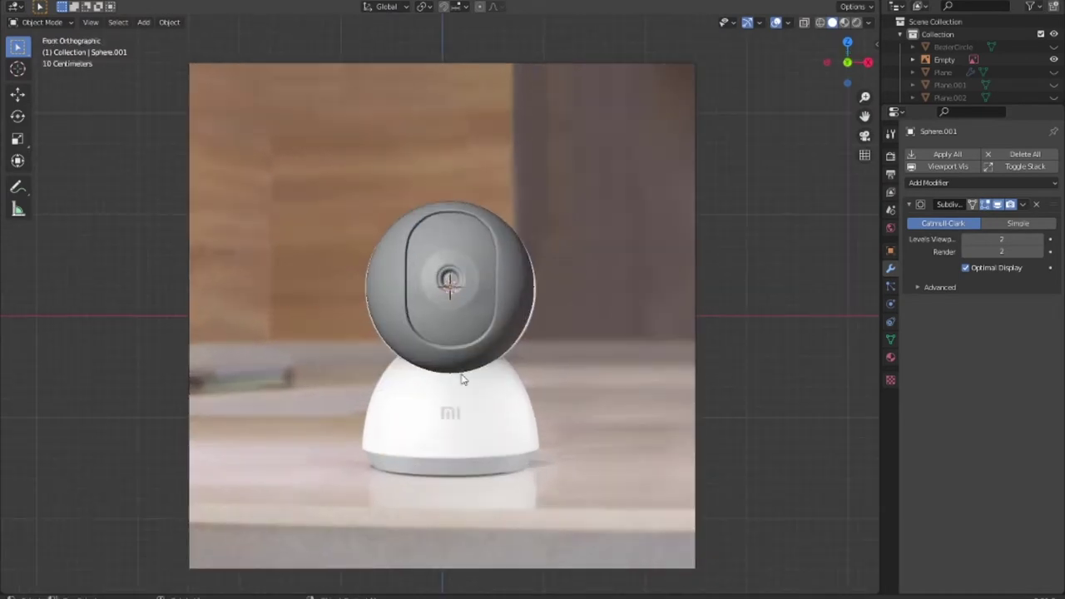
scroll(462, 379, up, 1)
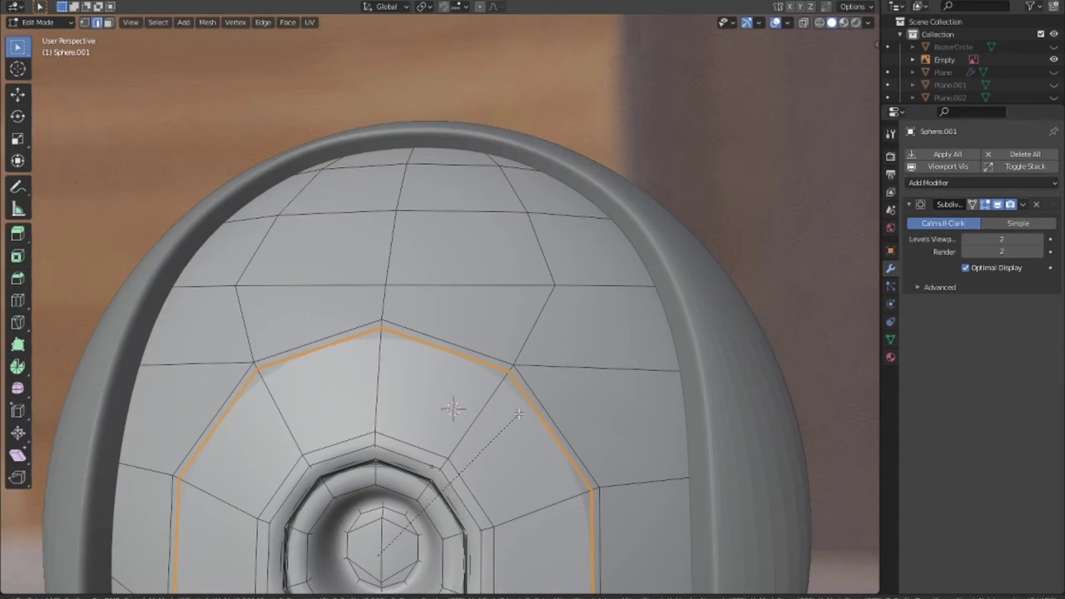
Confirm the lens-surround bevel, inspect the smoothed head from the side, then resume mesh editing.
click(518, 413)
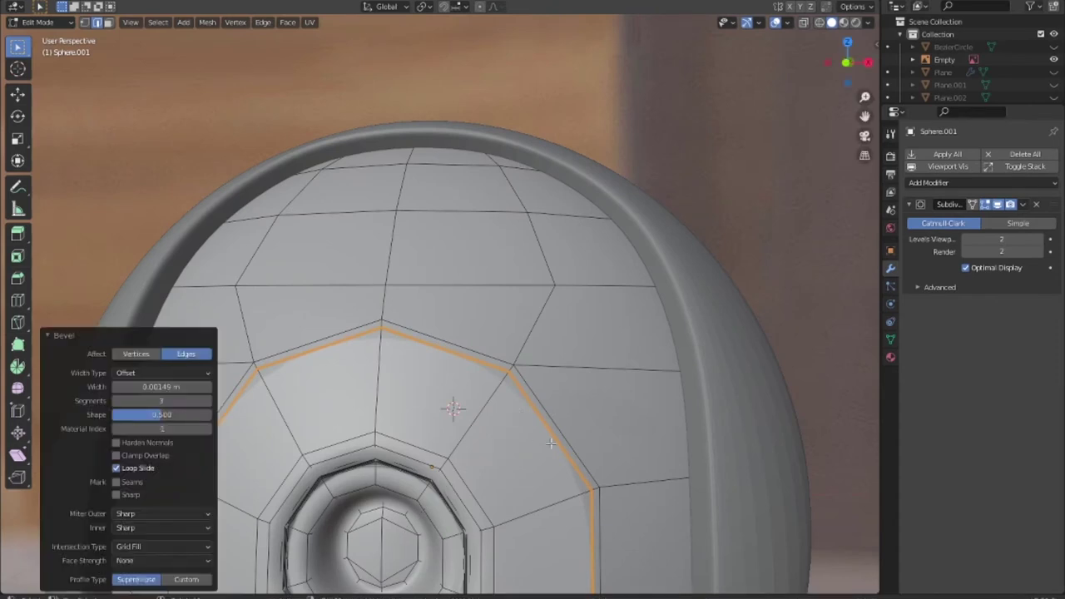
key(Tab)
scroll(598, 451, down, 2)
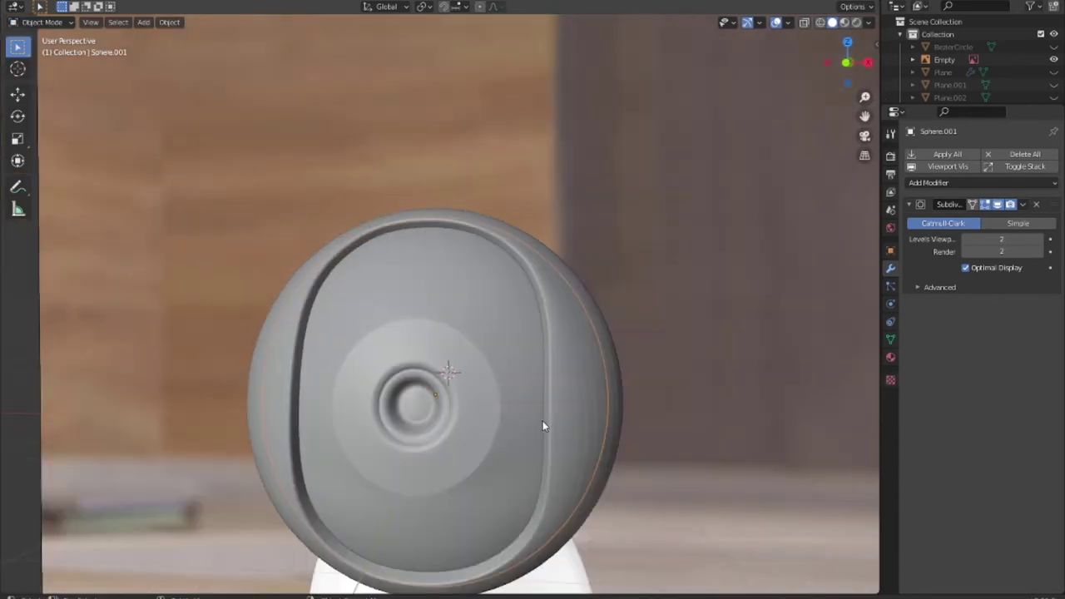
mouse_move(613, 420)
middle_down()
mouse_move(684, 456)
mouse_move(711, 451)
mouse_move(657, 417)
mouse_move(588, 411)
mouse_move(602, 500)
mouse_move(583, 557)
mouse_move(568, 428)
mouse_move(594, 292)
mouse_move(602, 415)
mouse_move(577, 397)
middle_up()
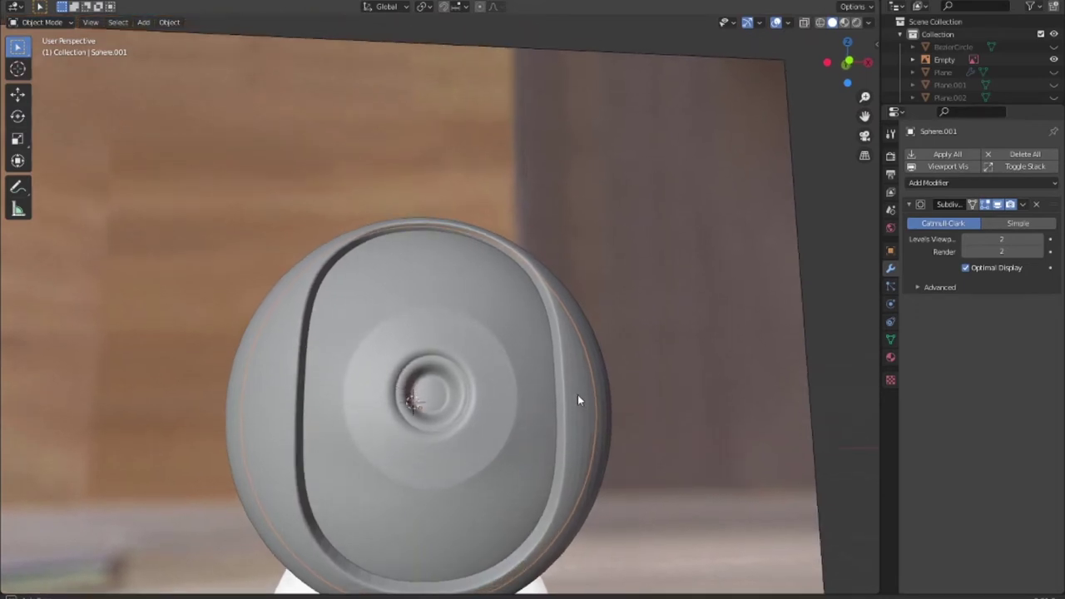
key(Tab)
Frame the lens area and select the decagon edge loop surrounding the lens.
key(KP_Decimal)
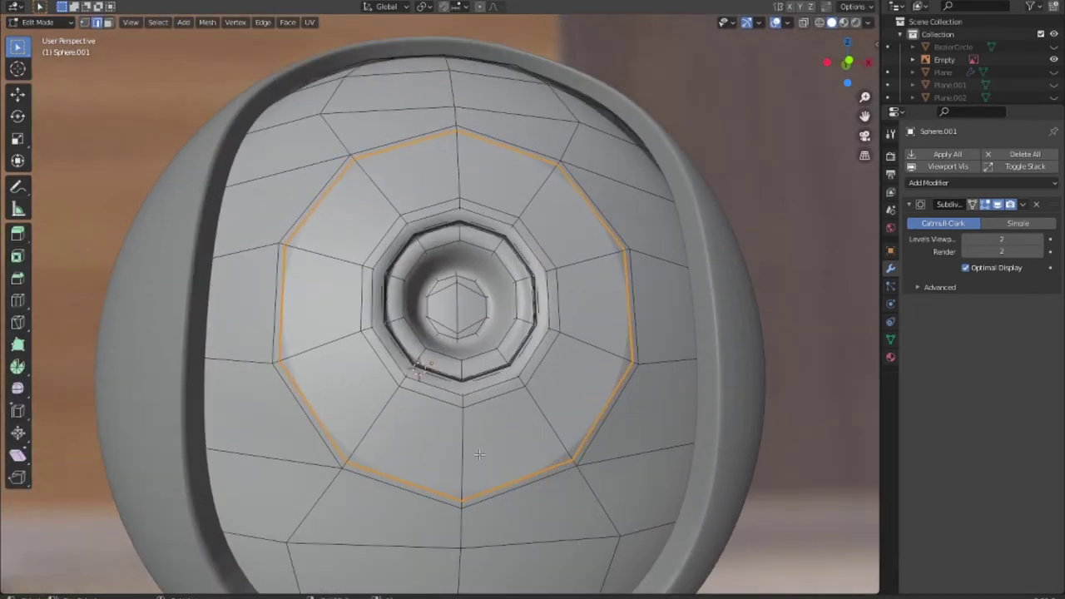
shift+middle_drag(480, 454, 476, 421)
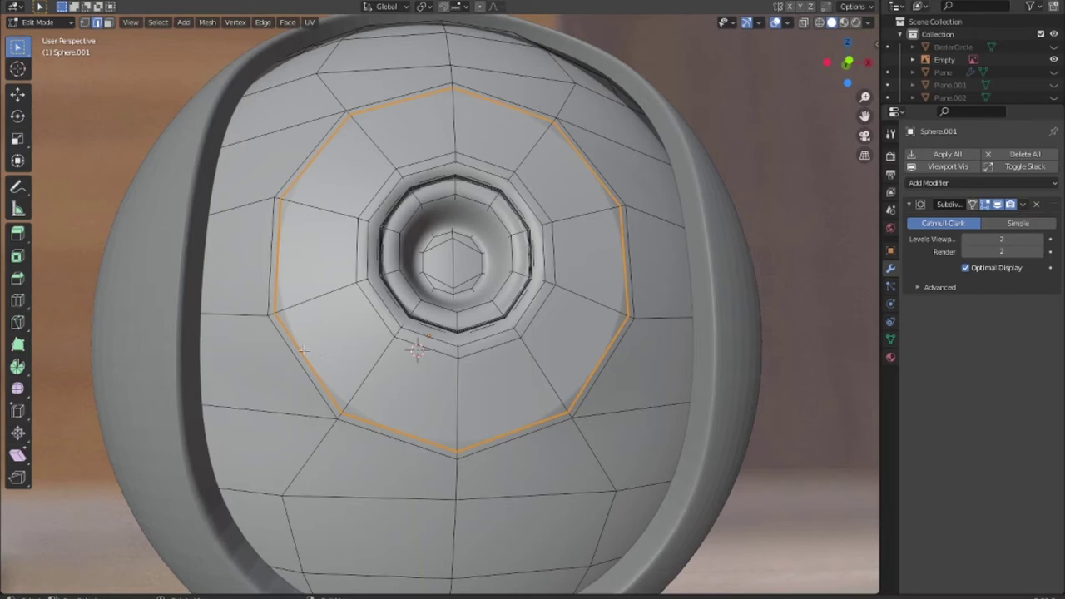
key(alt+a)
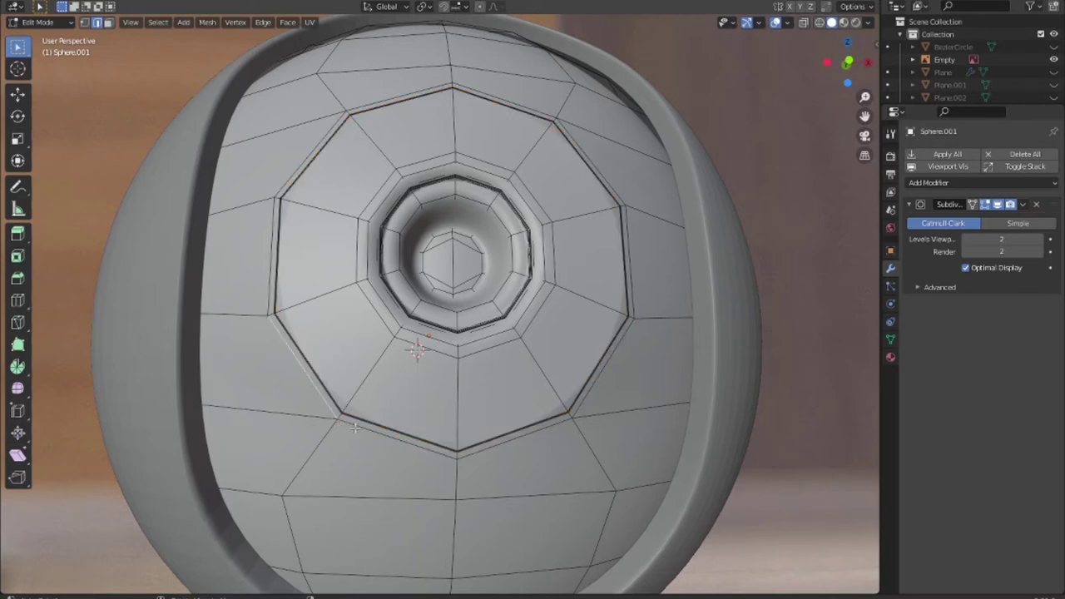
alt+click(374, 442)
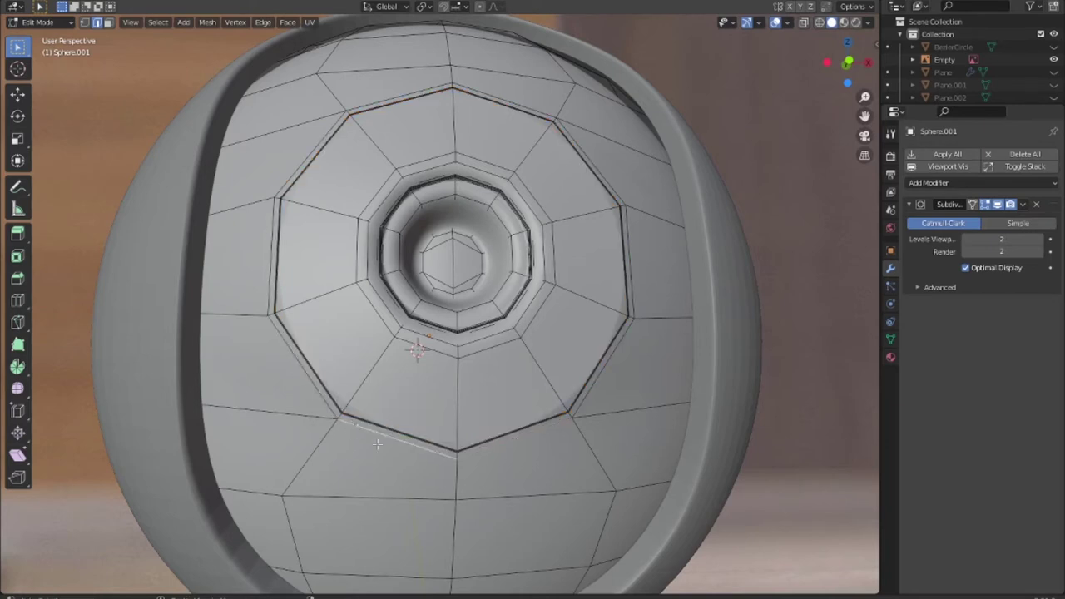
alt+click(329, 411)
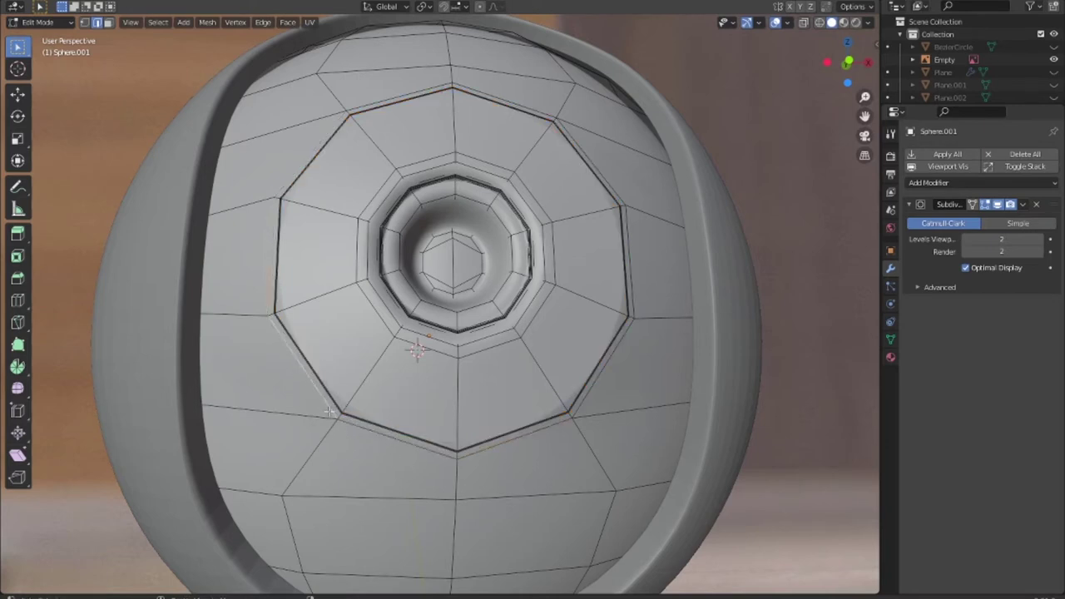
alt+click(477, 453)
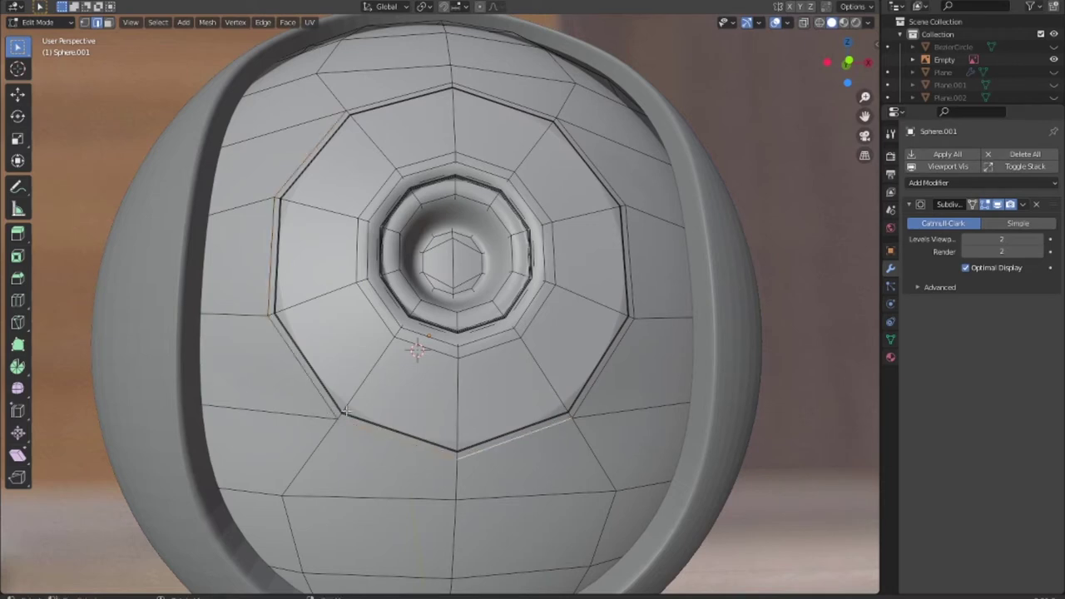
alt+click(460, 453)
alt+click(499, 446)
alt+click(585, 402)
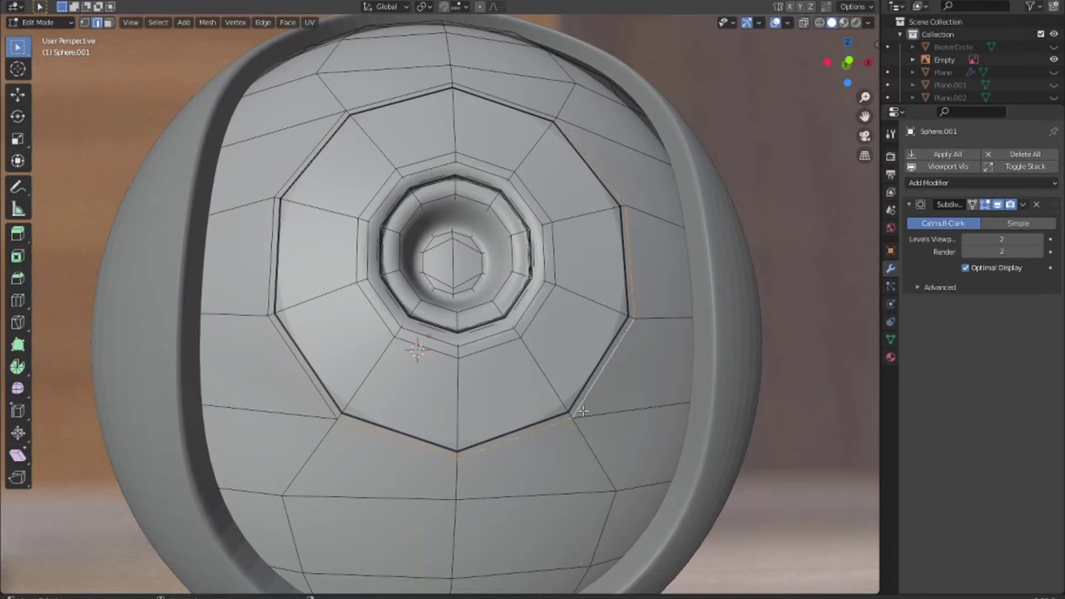
alt+click(505, 99)
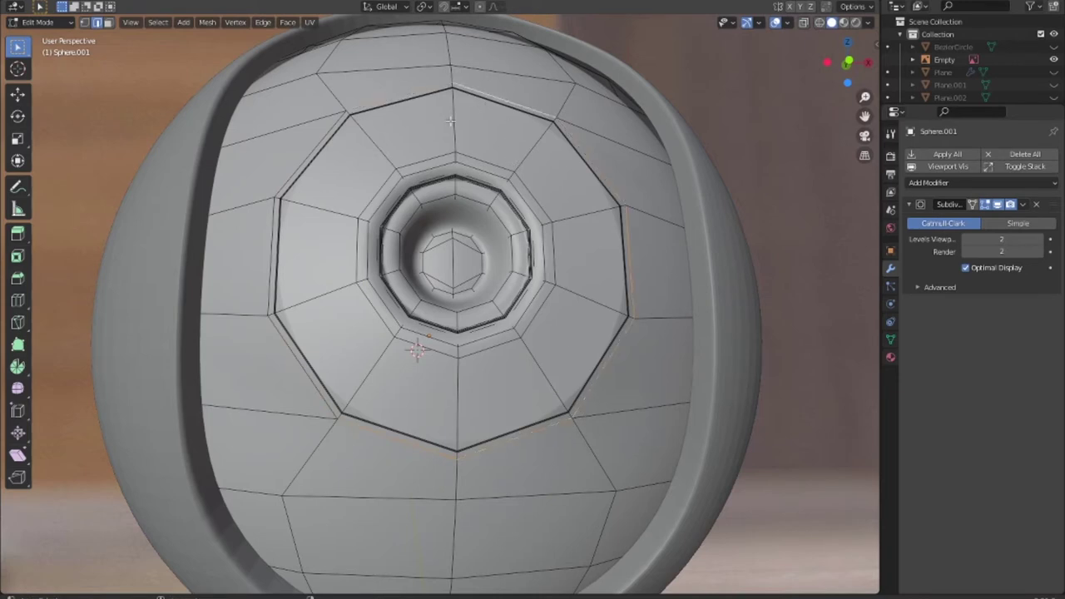
alt+click(269, 256)
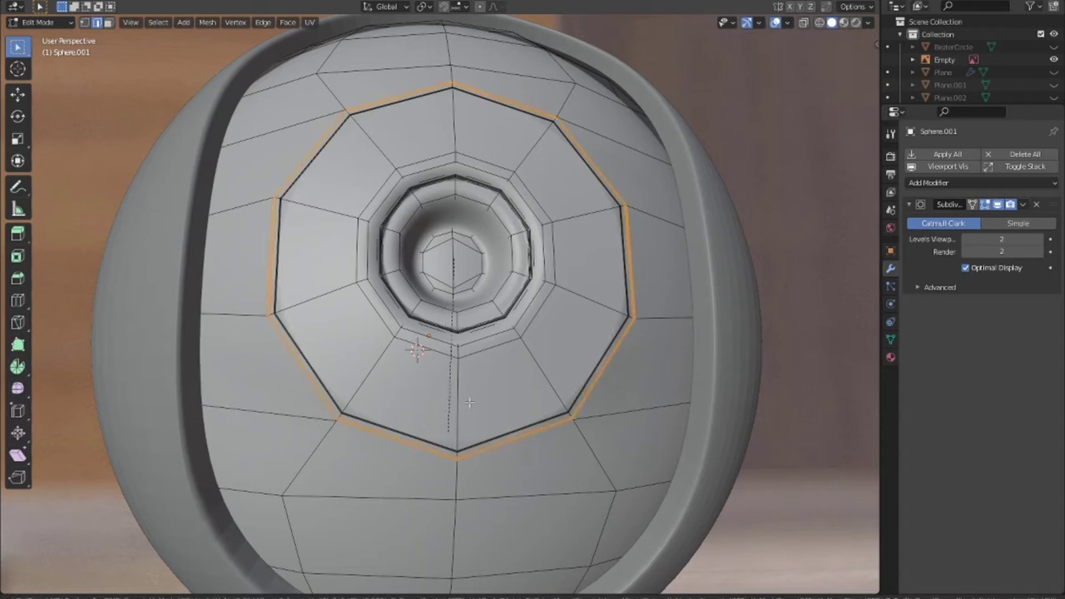
Bevel the decagon loop with 5 segments at 0.00455 m and view the smoothed head.
key(s)
right_click(568, 389)
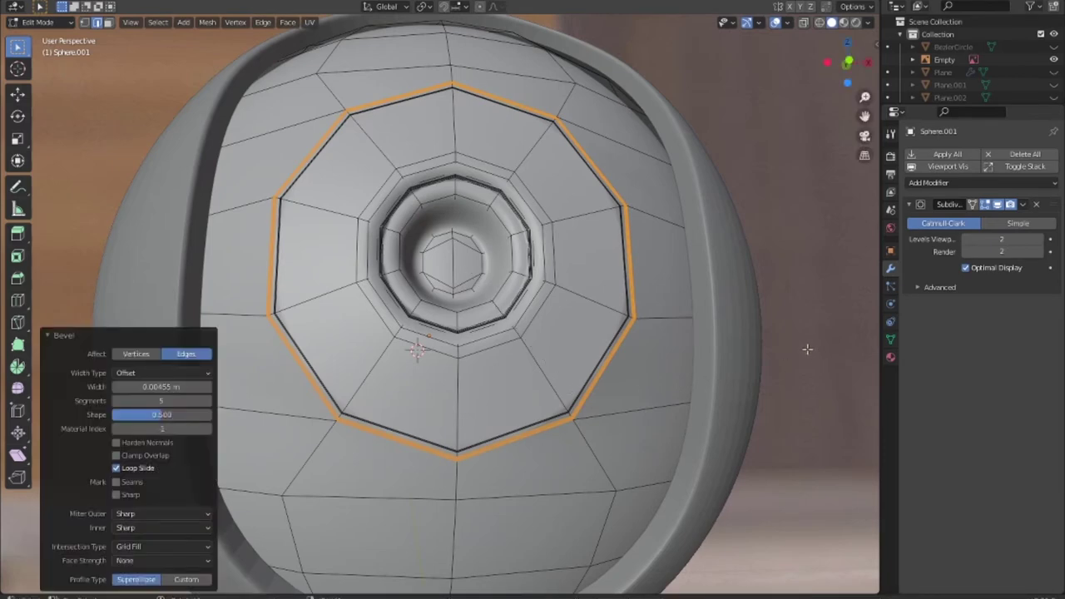
key(Tab)
scroll(807, 349, down, 5)
mouse_move(671, 326)
middle_down()
mouse_move(615, 308)
mouse_move(672, 387)
mouse_move(578, 333)
mouse_move(562, 312)
middle_up()
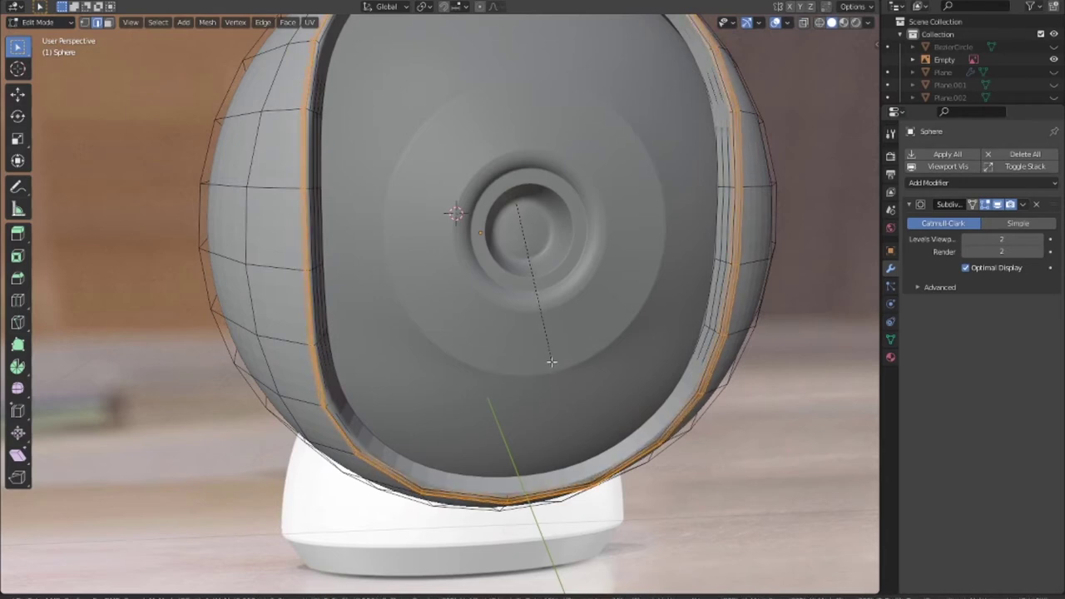
Apply a 0.0118 m, 3-segment bevel to the shell's opening rim and inspect it in Object Mode.
click(548, 360)
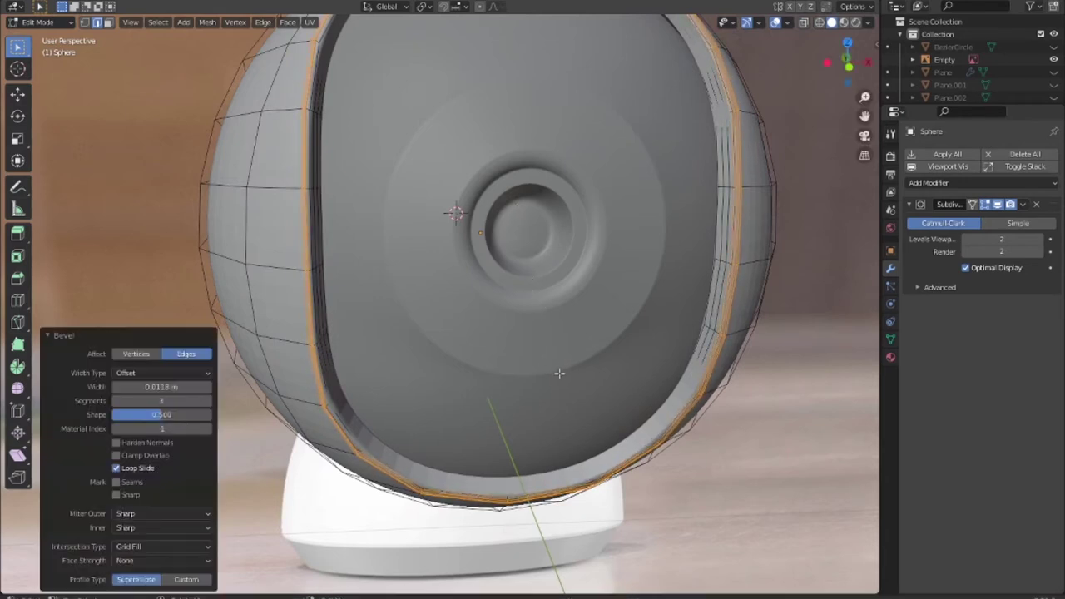
key(Tab)
mouse_move(716, 518)
middle_down()
mouse_move(664, 389)
mouse_move(703, 421)
mouse_move(739, 421)
mouse_move(756, 391)
mouse_move(629, 362)
middle_up()
scroll(630, 366, down, 2)
Select a vertical edge loop on the shell's back and bevel it into a 2-segment band.
scroll(653, 386, down, 2)
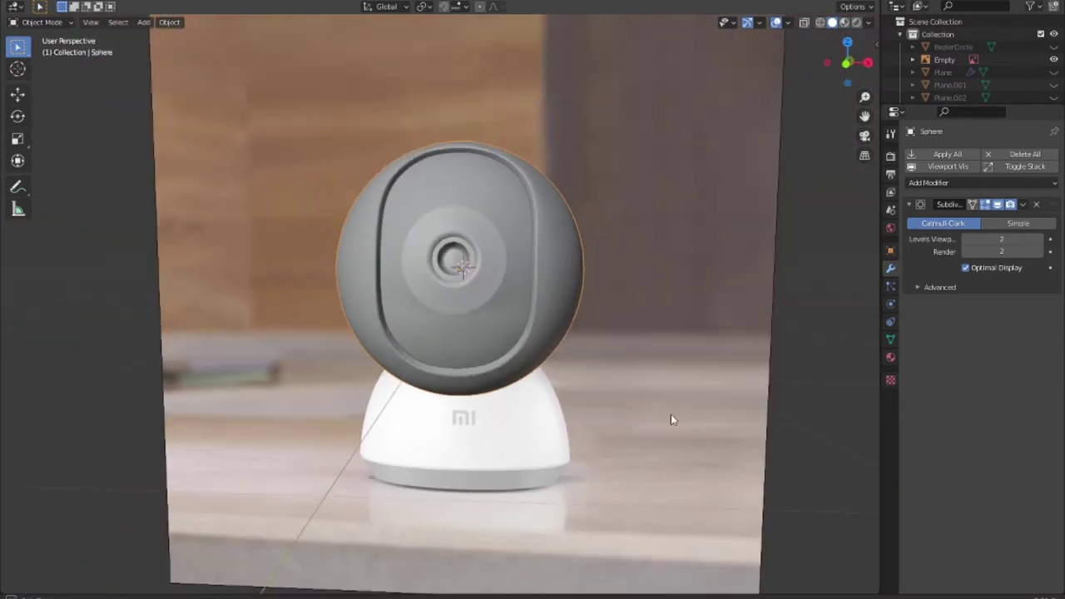
middle_drag(670, 414, 724, 445)
key(Tab)
key(alt+a)
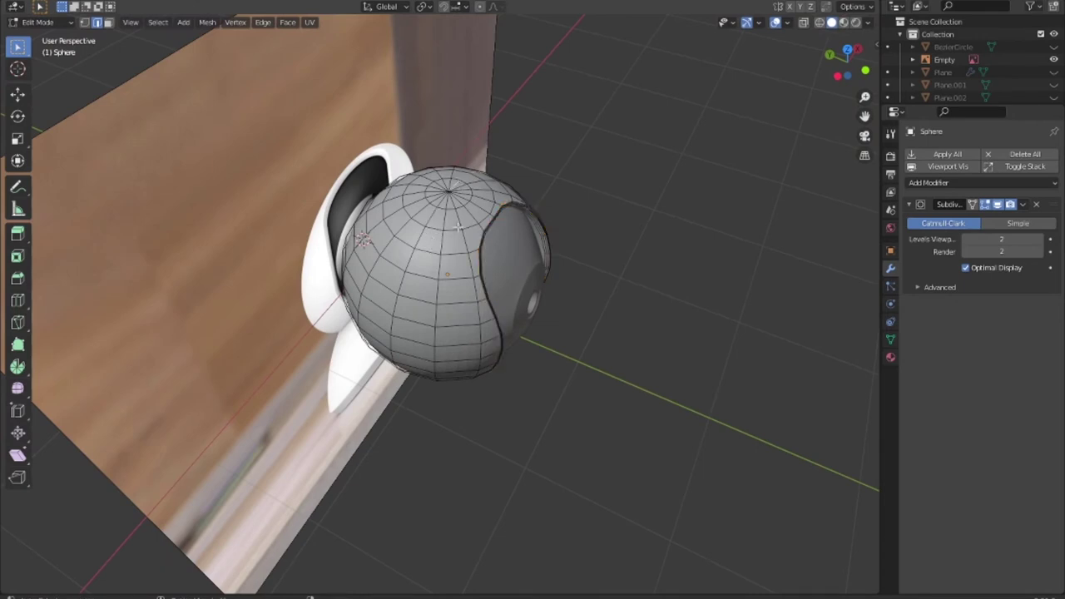
alt+click(430, 239)
scroll(511, 350, up, 1)
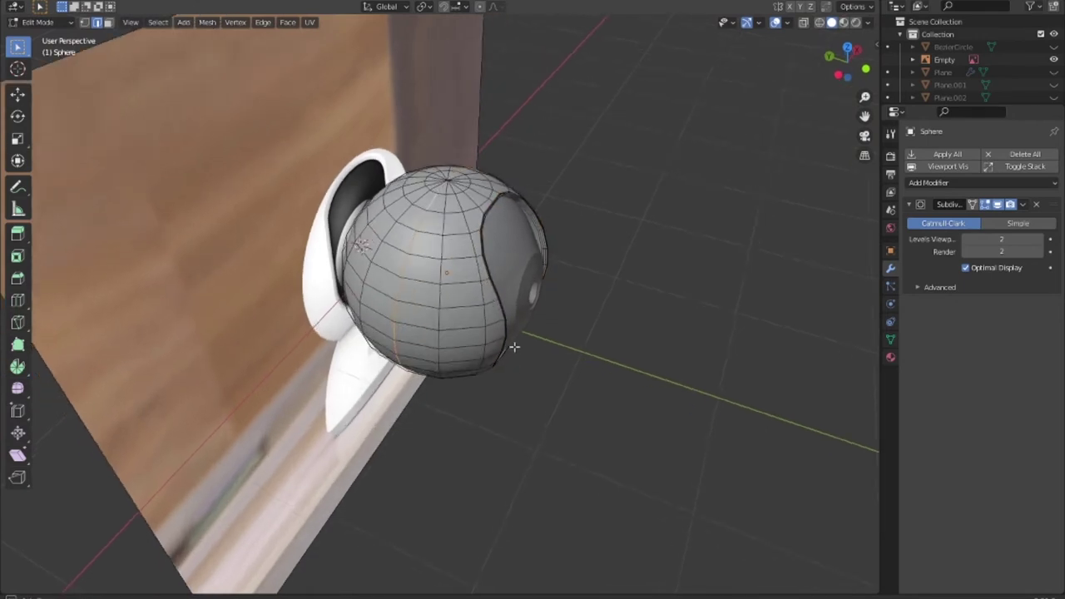
scroll(507, 346, up, 2)
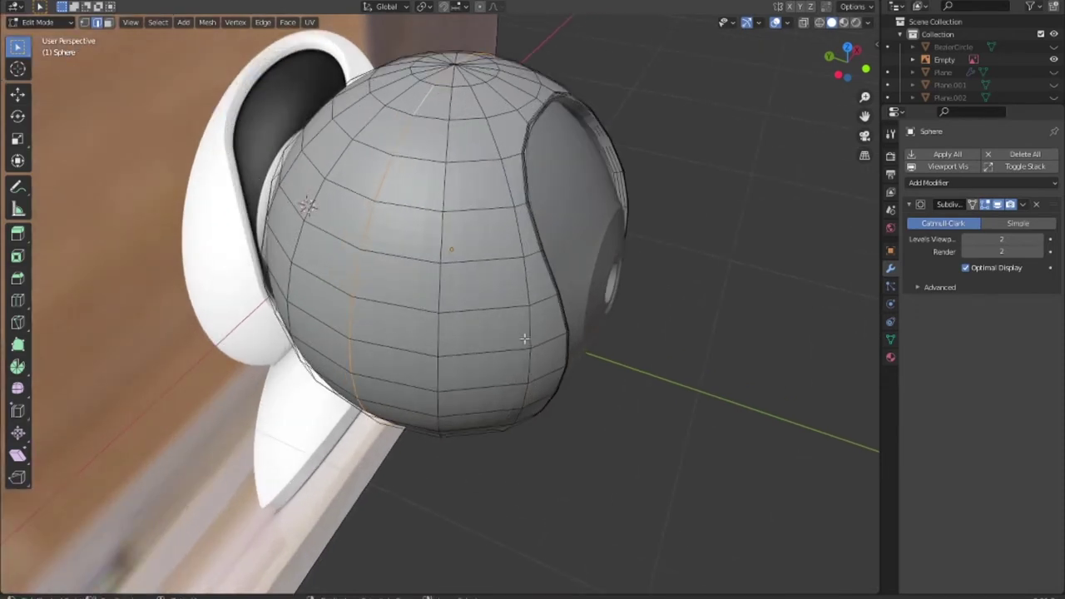
key(ctrl+b)
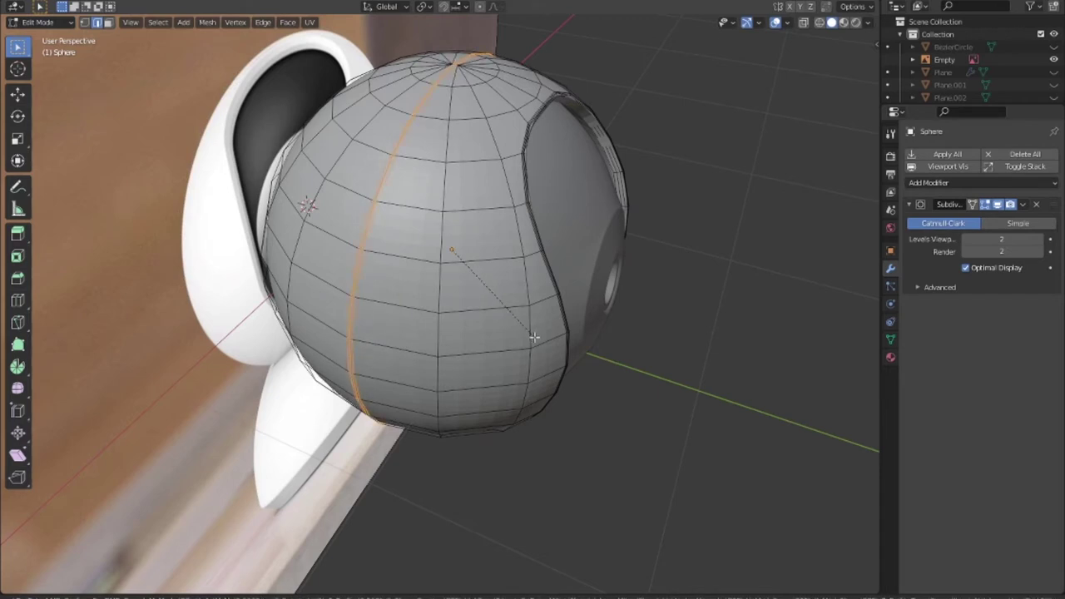
click(534, 337)
Sink the band's middle loop inward by scaling it to 0.990.
scroll(436, 261, up, 4)
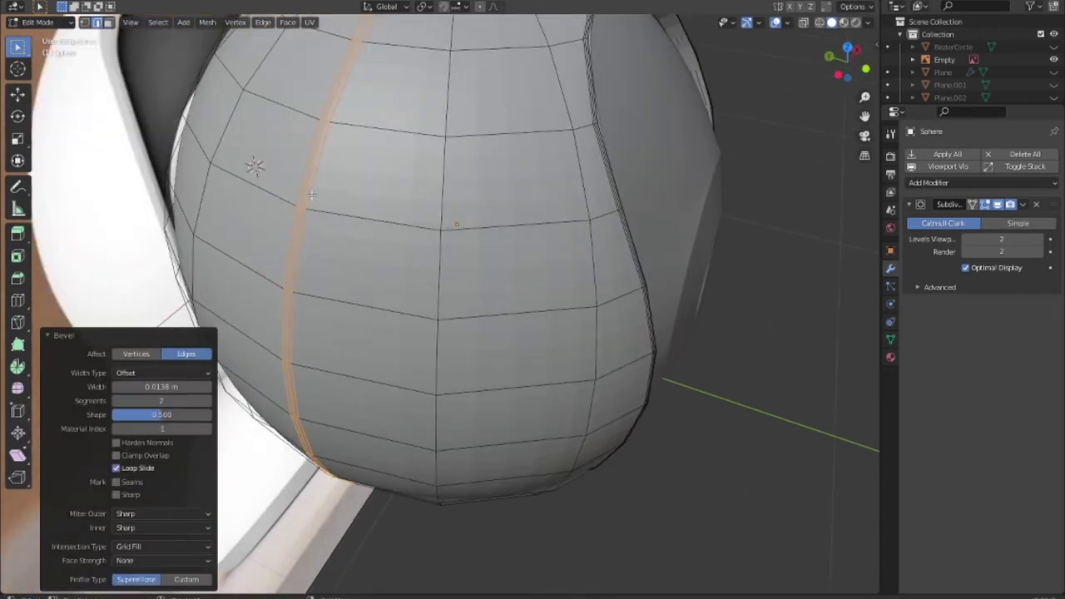
key(alt+a)
alt+click(297, 238)
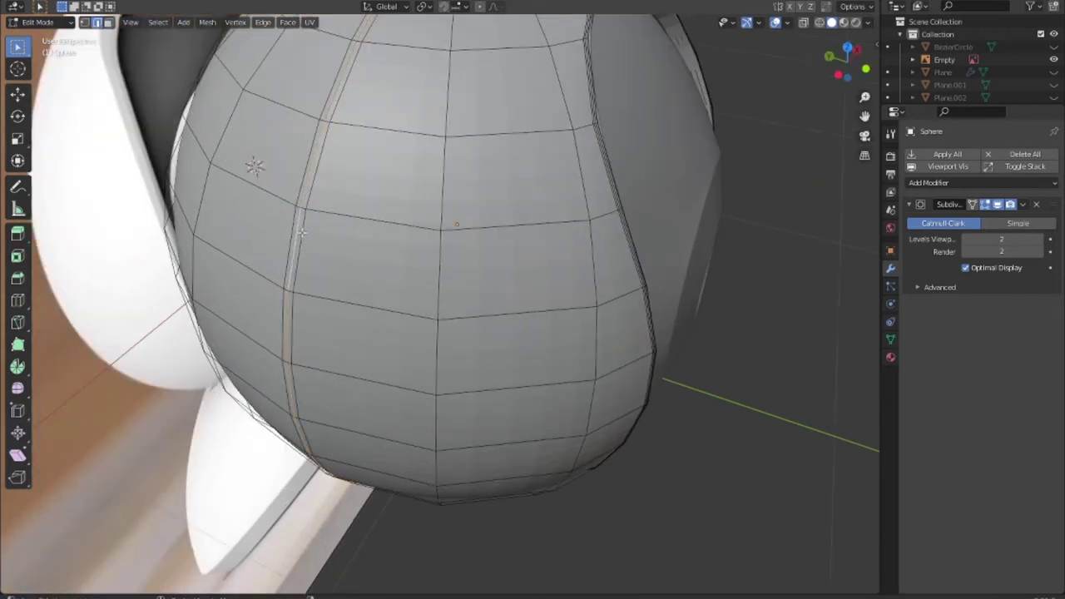
scroll(368, 283, down, 5)
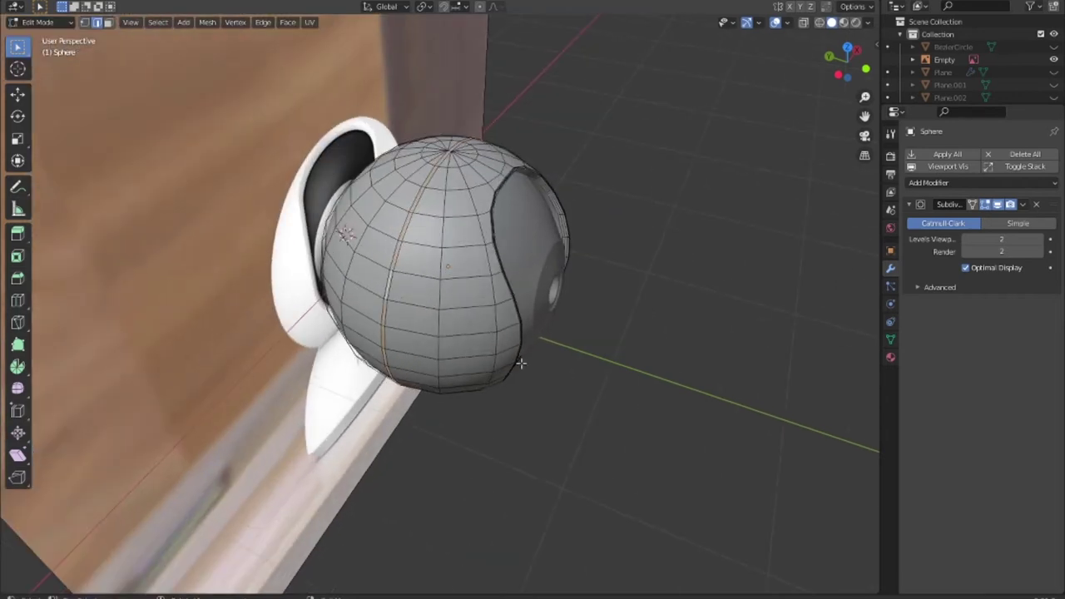
key(s)
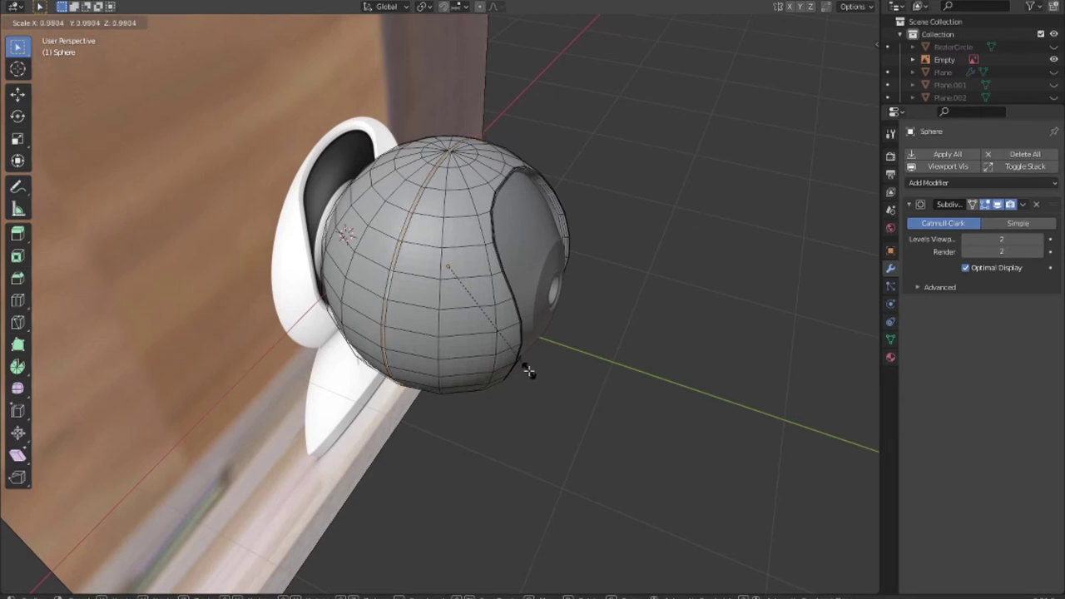
click(529, 371)
Bevel along the groove with 2 segments and view the seam on the smoothed shell.
key(s)
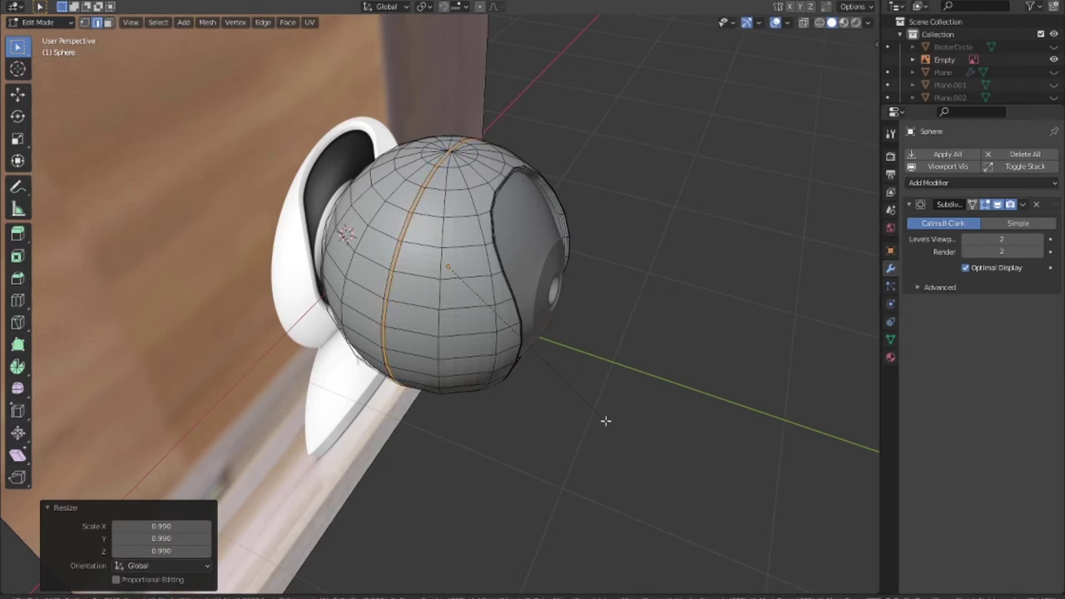
key(Escape)
key(ctrl+b)
click(606, 421)
key(Tab)
mouse_move(604, 420)
middle_down()
mouse_move(578, 370)
mouse_move(613, 256)
mouse_move(574, 416)
mouse_move(599, 522)
mouse_move(498, 397)
mouse_move(375, 351)
mouse_move(370, 329)
middle_up()
Enable cavity shading and raise Cavity Ridge and Valley to 2.000.
click(869, 23)
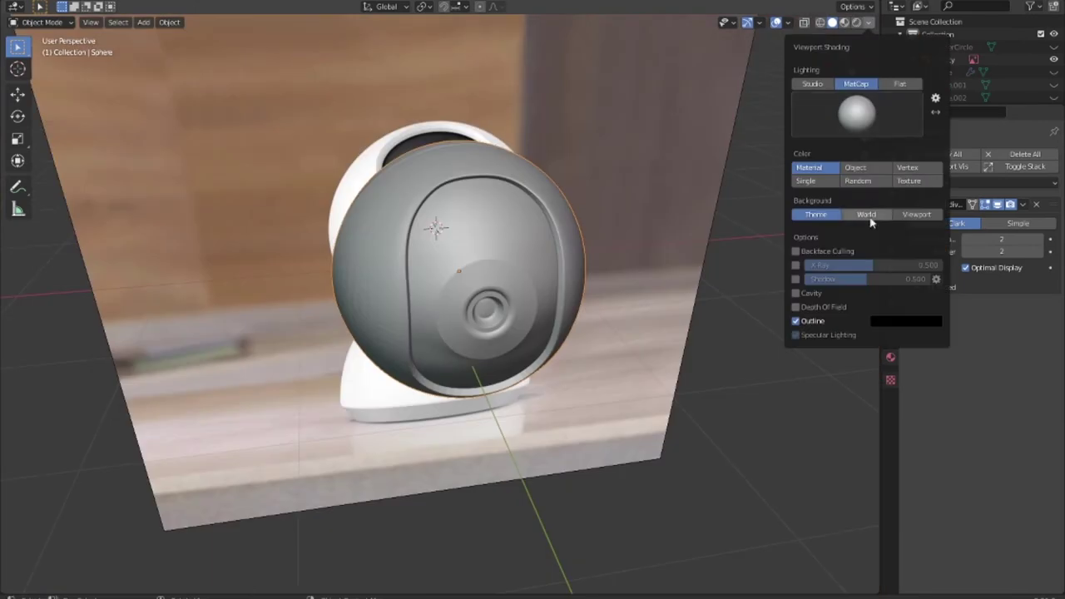
click(811, 294)
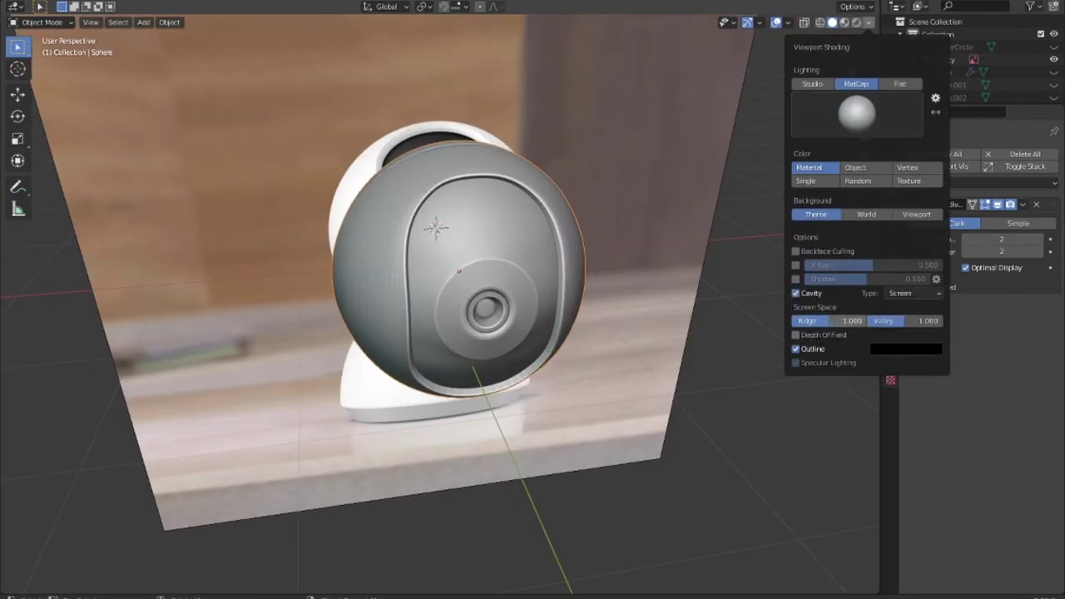
drag(832, 320, 931, 324)
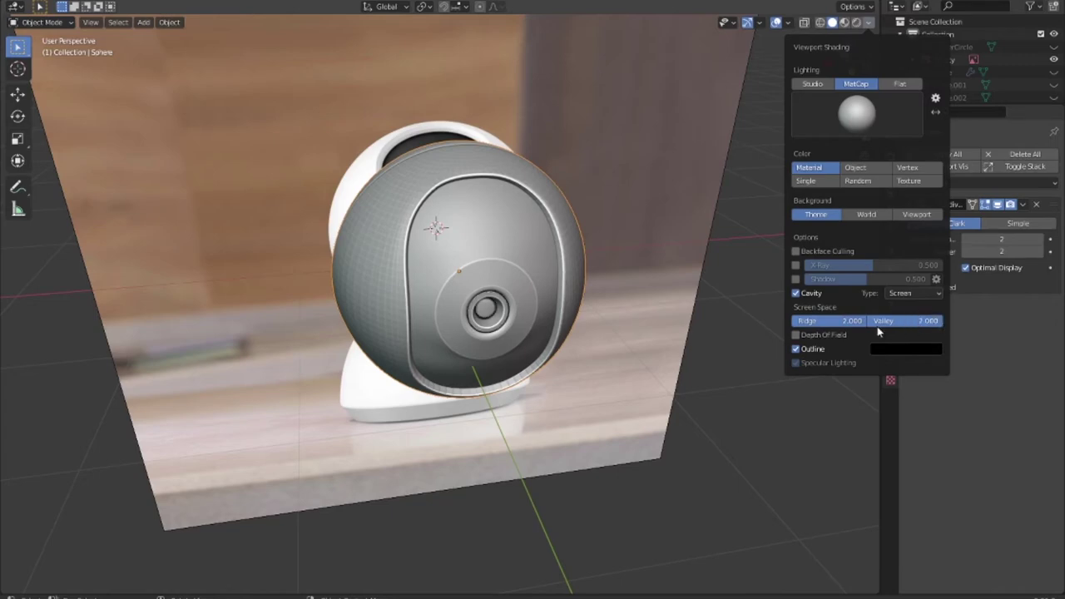
mouse_move(690, 325)
middle_down()
mouse_move(629, 287)
mouse_move(551, 305)
mouse_move(643, 335)
mouse_move(696, 304)
middle_up()
Try several MatCaps (dark, white, grey, pinkish, brown) and settle on a light grey one.
click(869, 22)
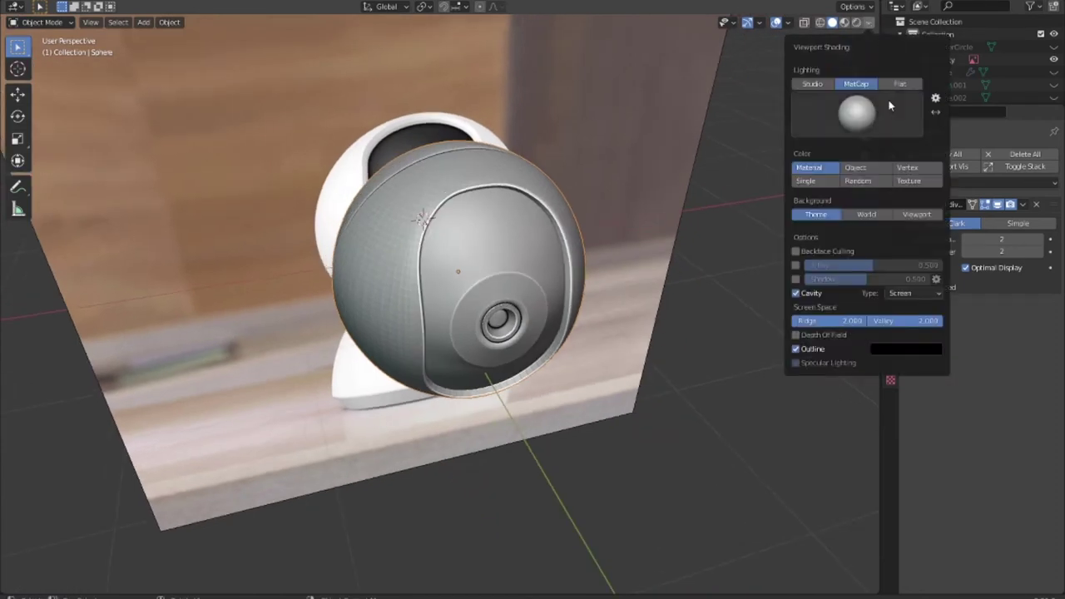
click(858, 111)
click(715, 153)
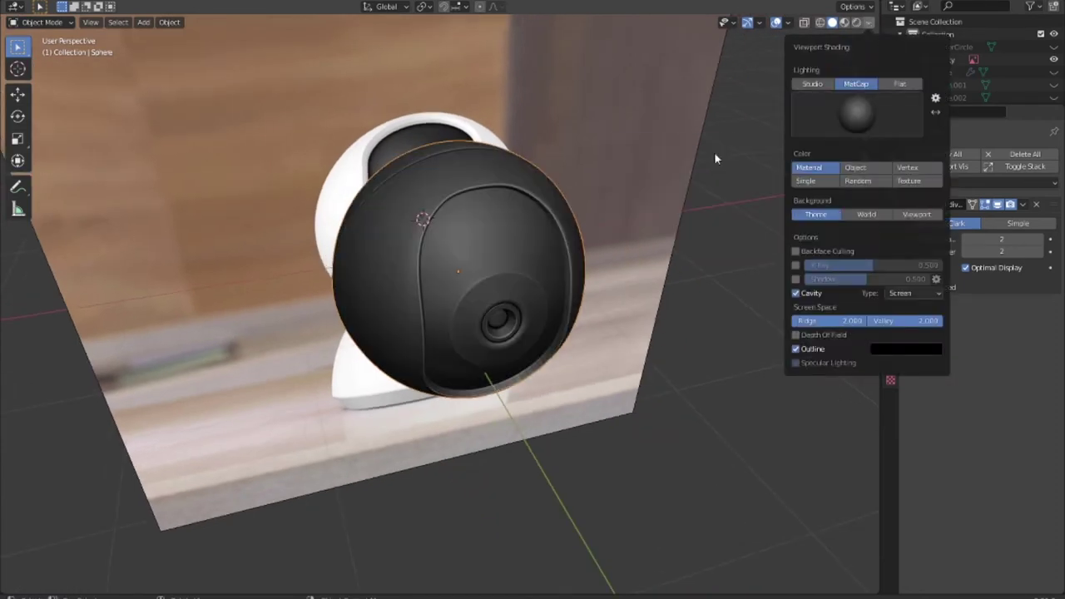
click(858, 125)
click(900, 158)
click(869, 129)
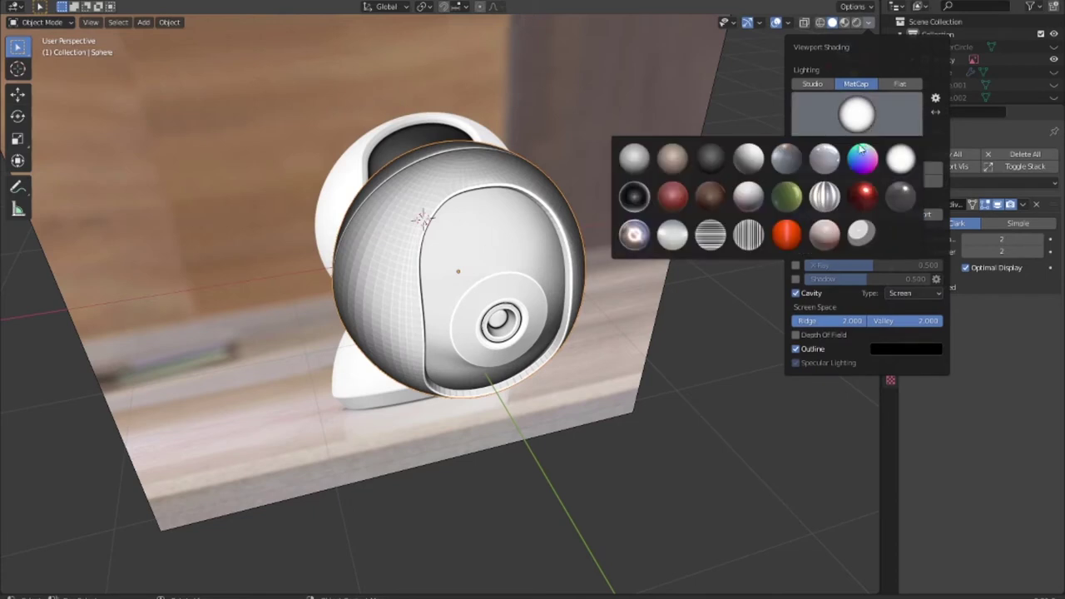
click(751, 198)
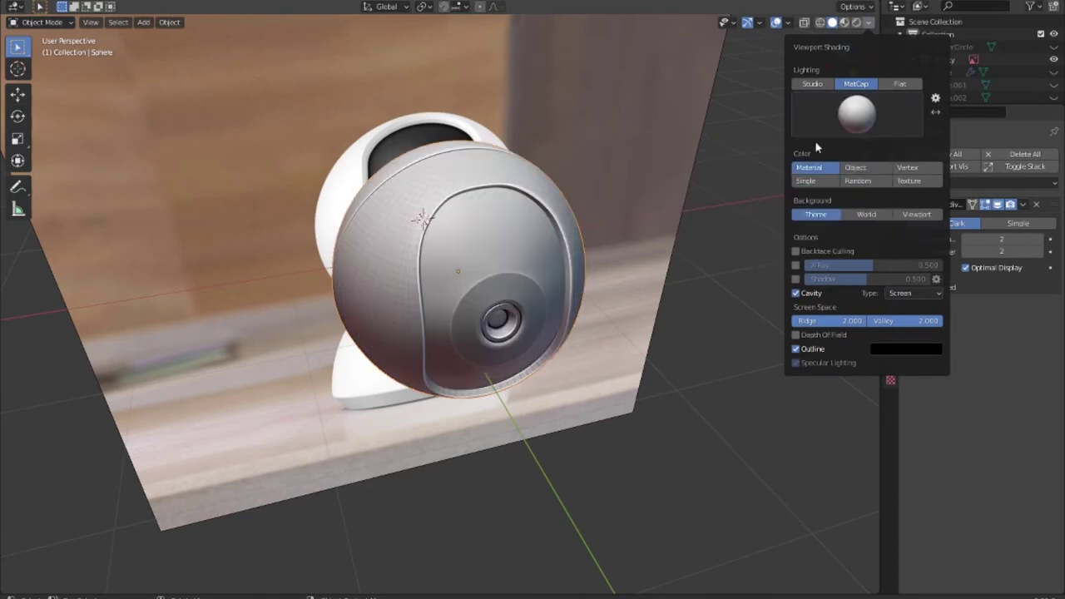
click(855, 116)
click(744, 163)
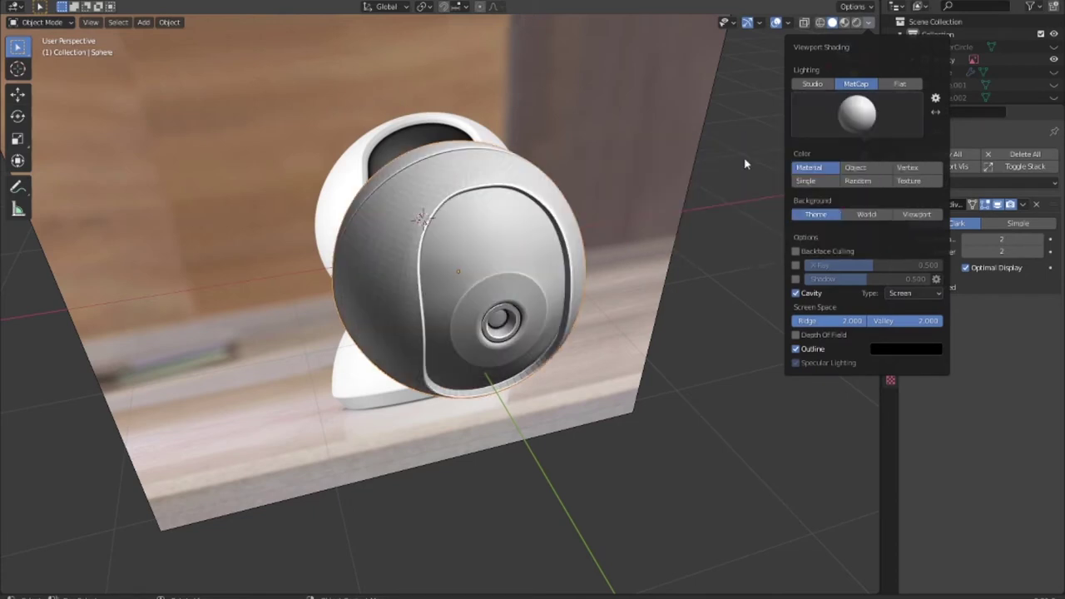
click(834, 123)
click(823, 226)
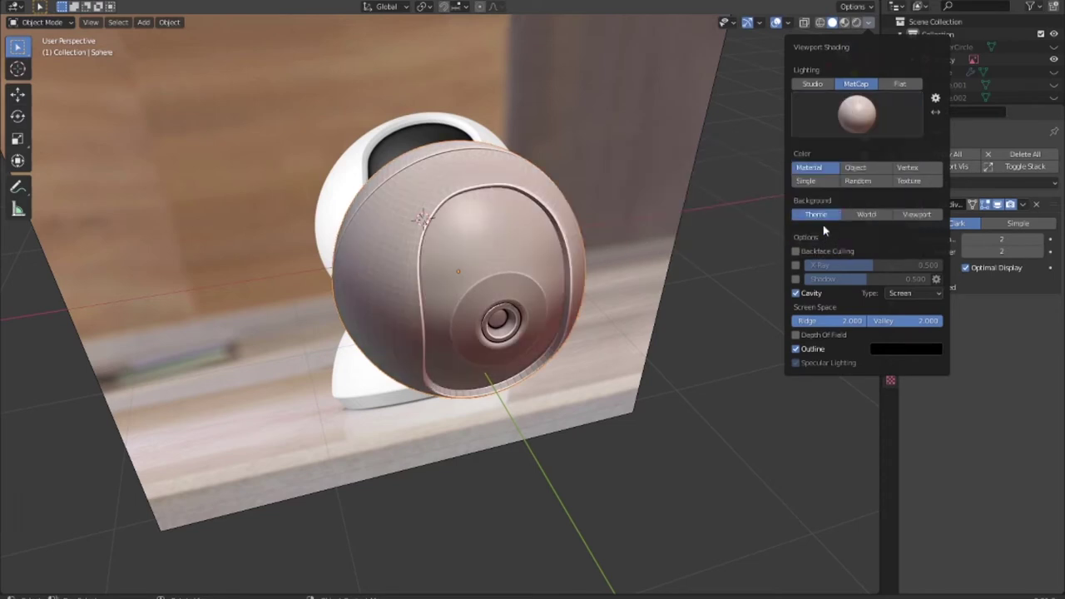
click(839, 114)
click(707, 195)
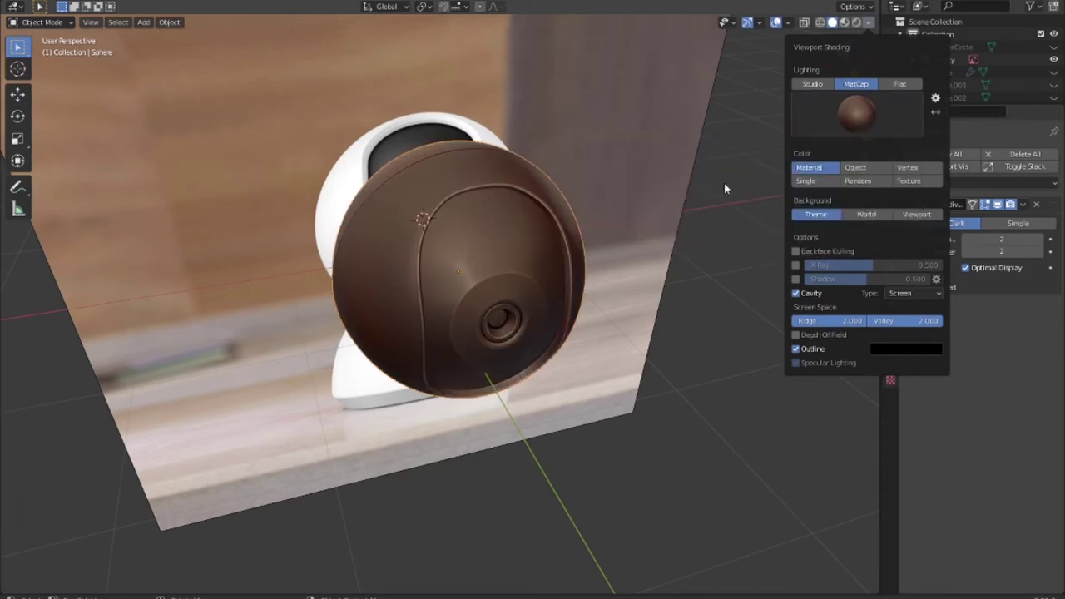
click(840, 116)
click(746, 199)
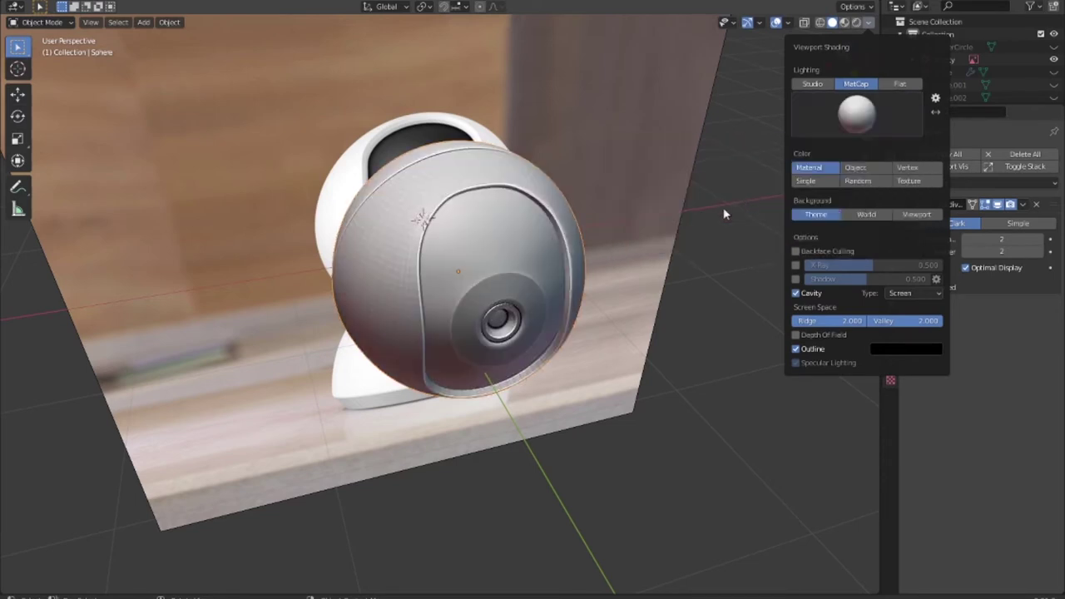
mouse_move(724, 214)
middle_down()
mouse_move(615, 281)
mouse_move(644, 274)
mouse_move(697, 302)
mouse_move(618, 280)
mouse_move(549, 288)
mouse_move(497, 258)
mouse_move(616, 257)
mouse_move(608, 266)
mouse_move(620, 273)
middle_up()
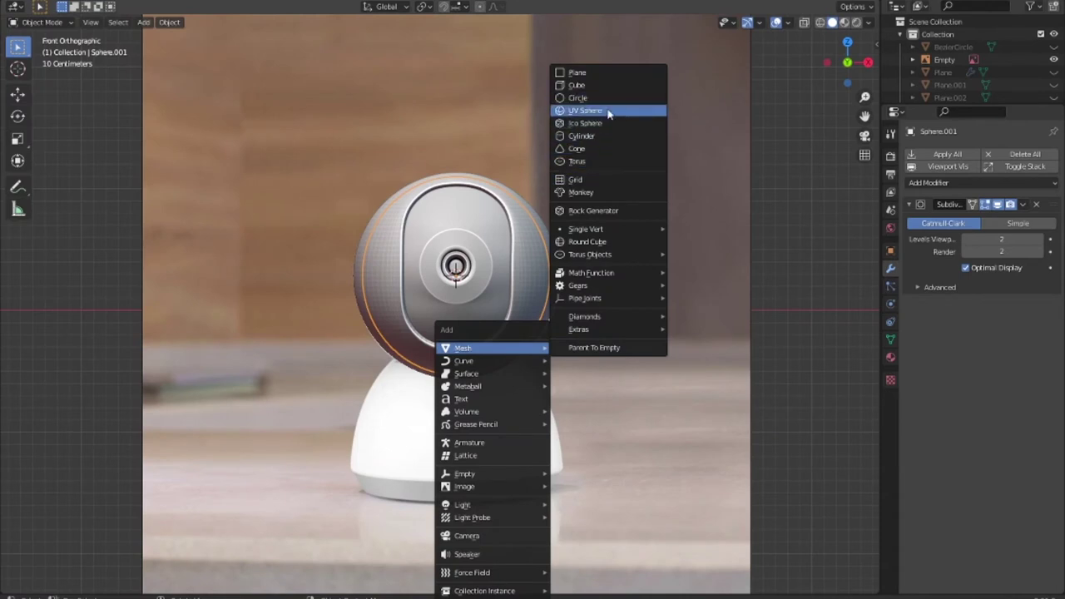
Add a UV sphere, move it below the head and scale it to about 1.687.
click(608, 111)
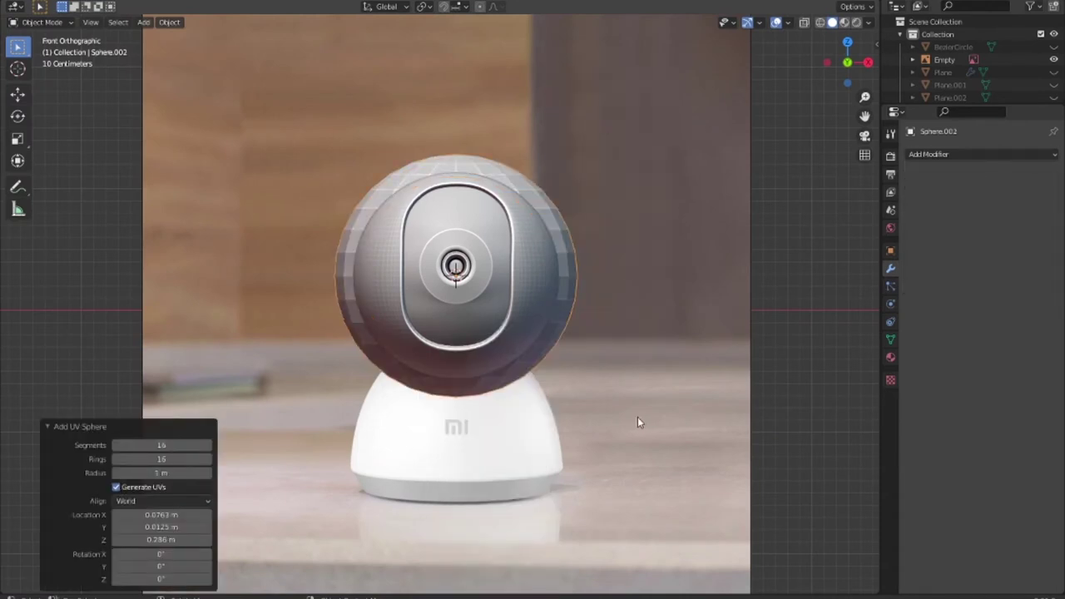
key(g)
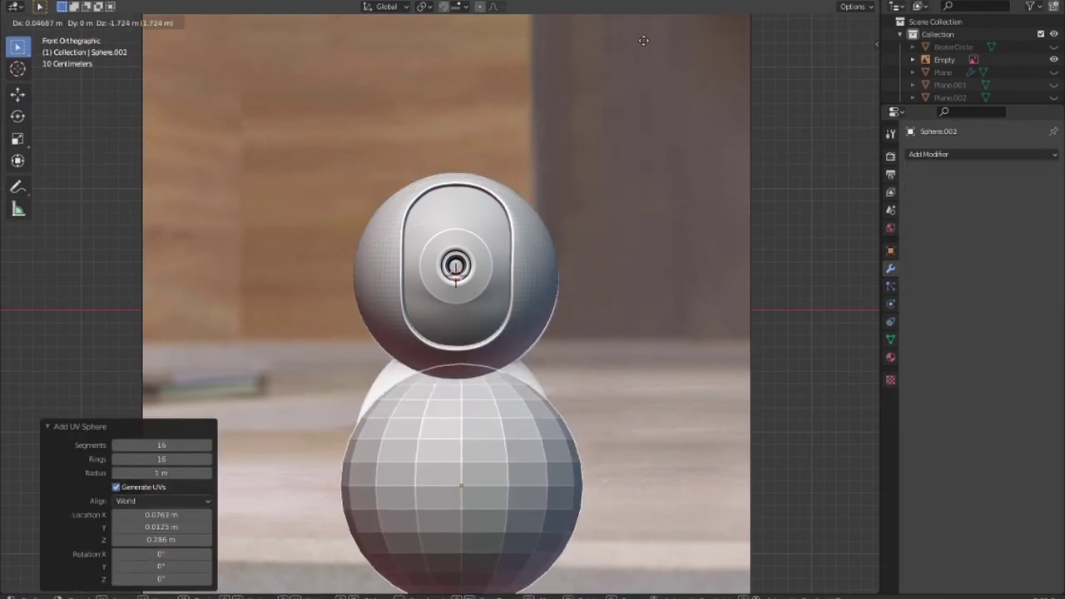
click(640, 19)
key(s)
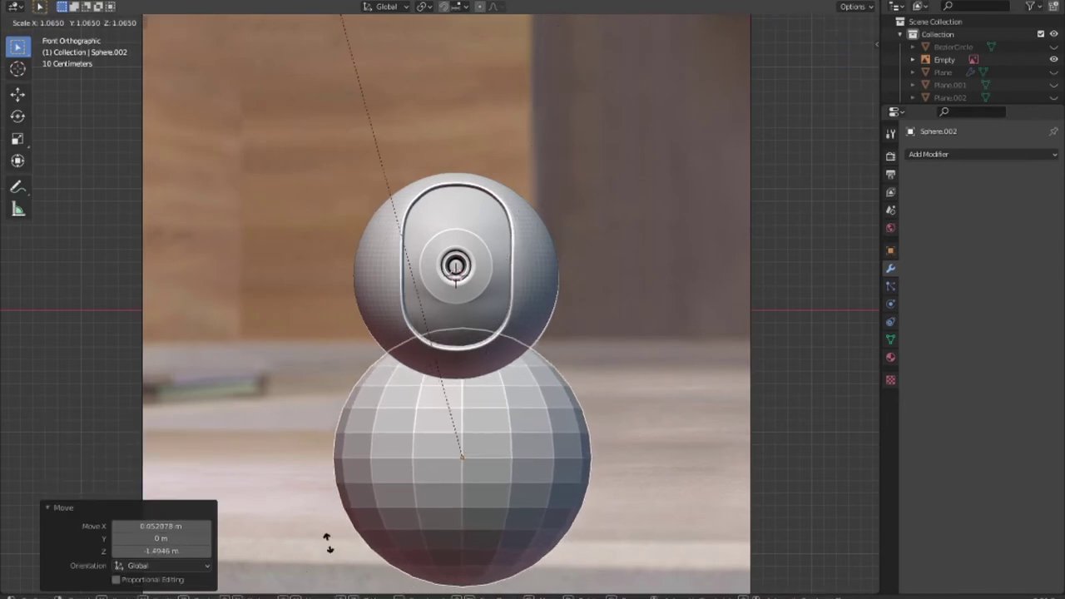
key(Return)
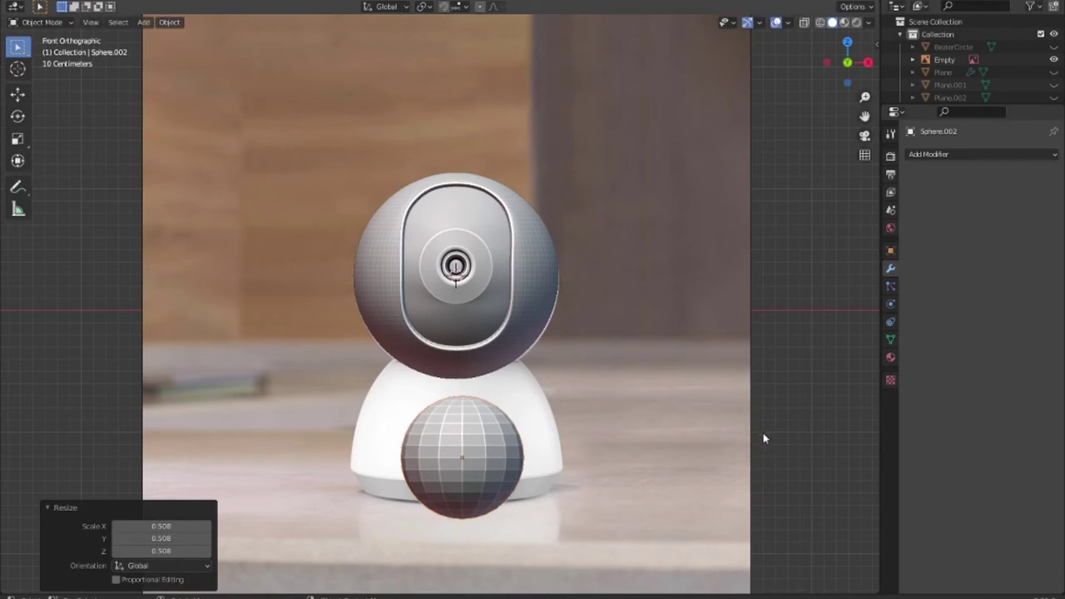
key(s)
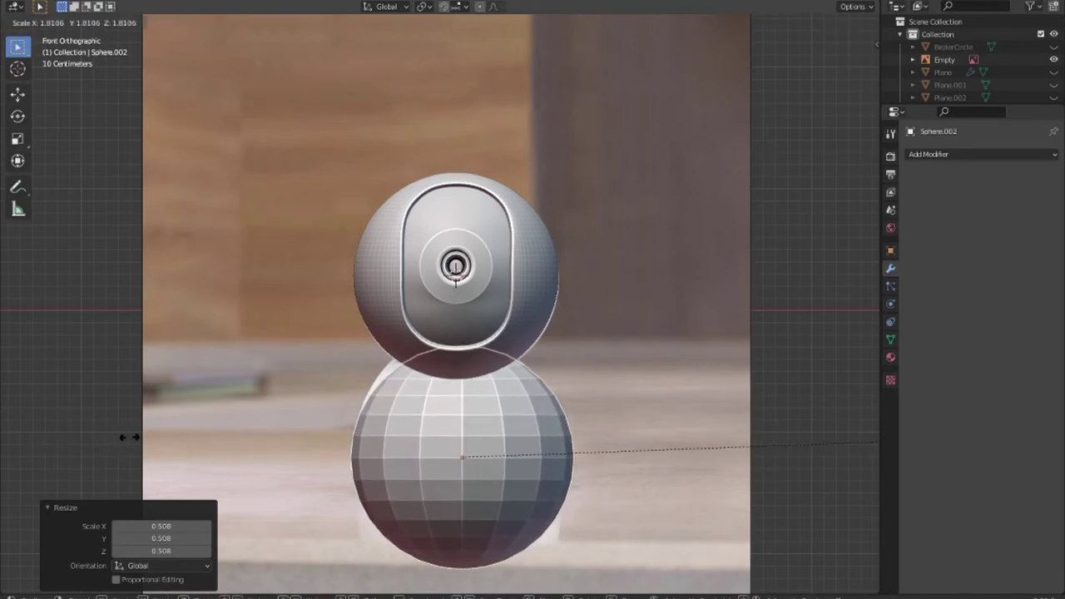
click(93, 433)
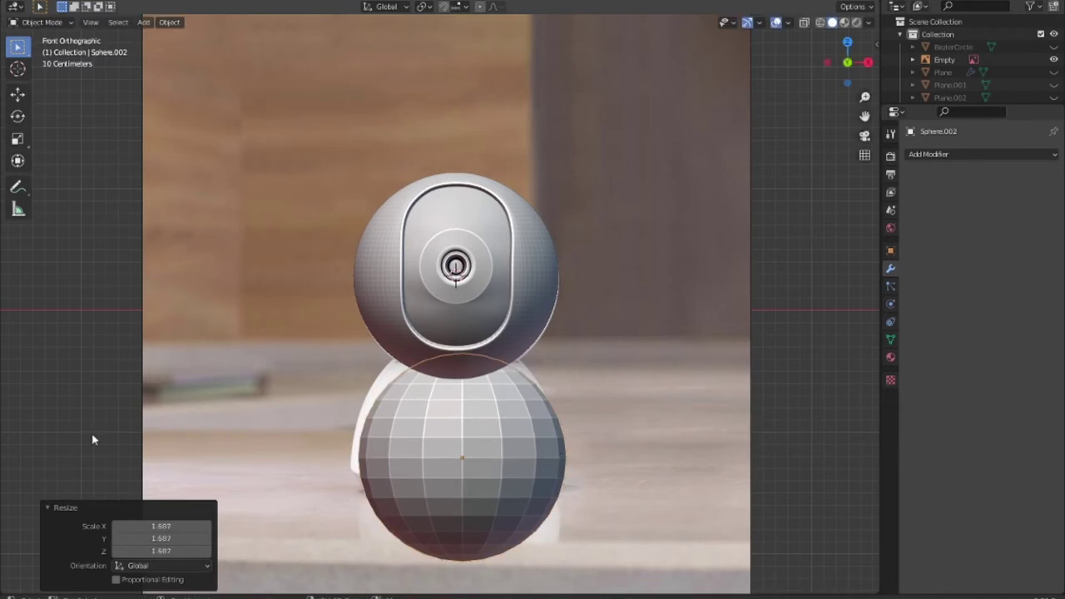
Turn on X-ray and fit the lower sphere over the white base at 1.060 scale.
key(x)
click(213, 412)
key(alt+z)
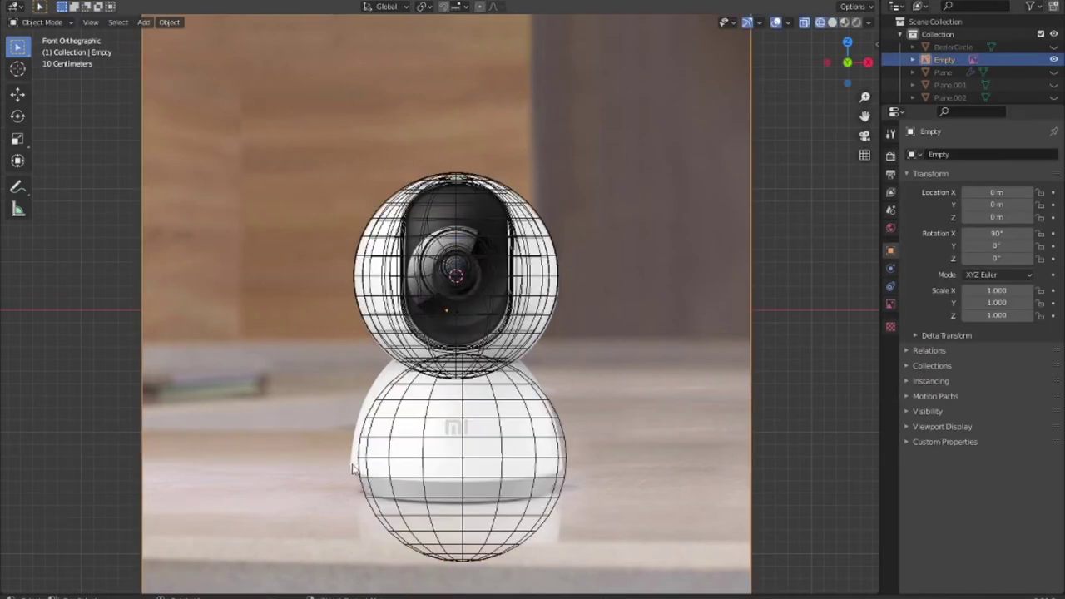
click(465, 466)
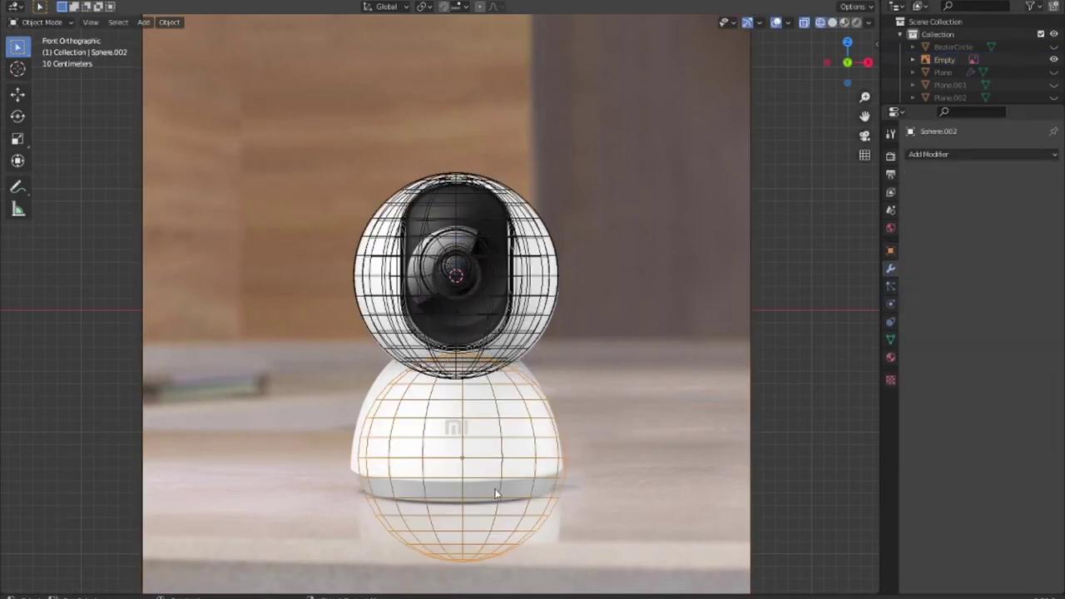
key(g)
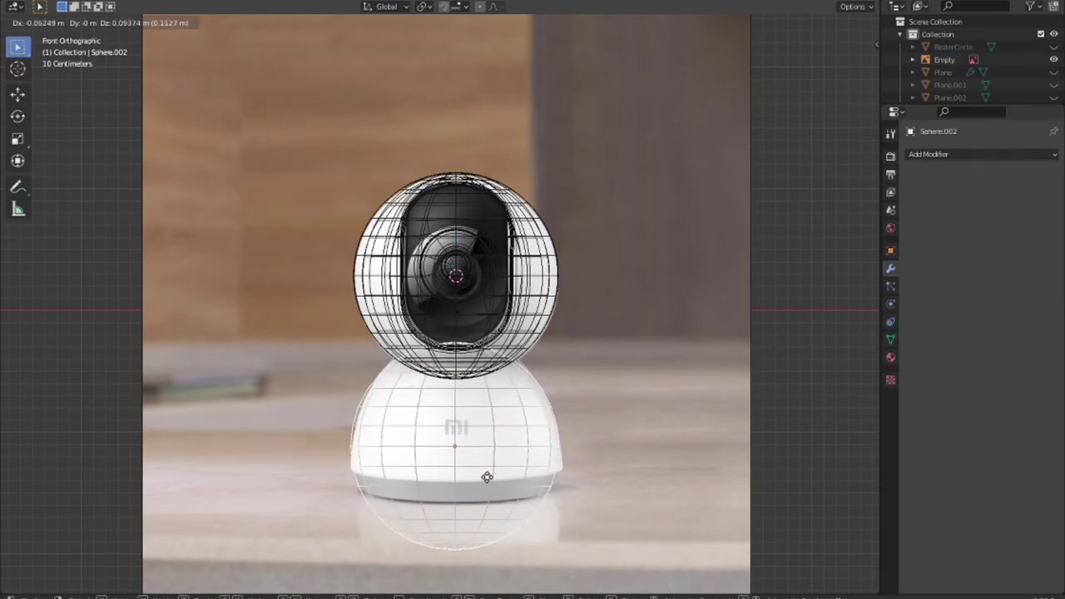
click(487, 476)
key(s)
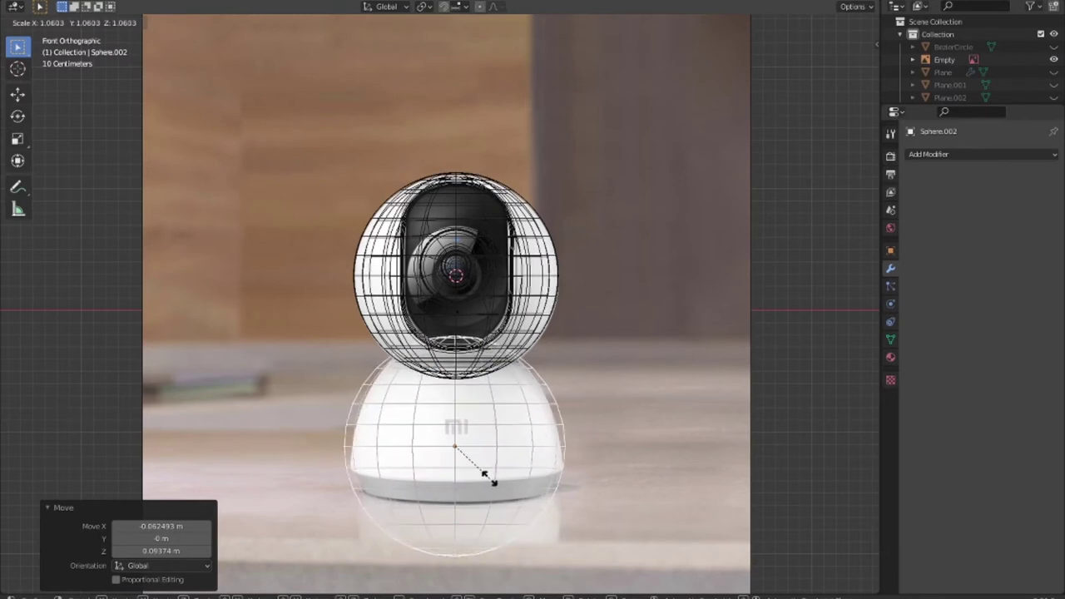
click(488, 476)
key(g)
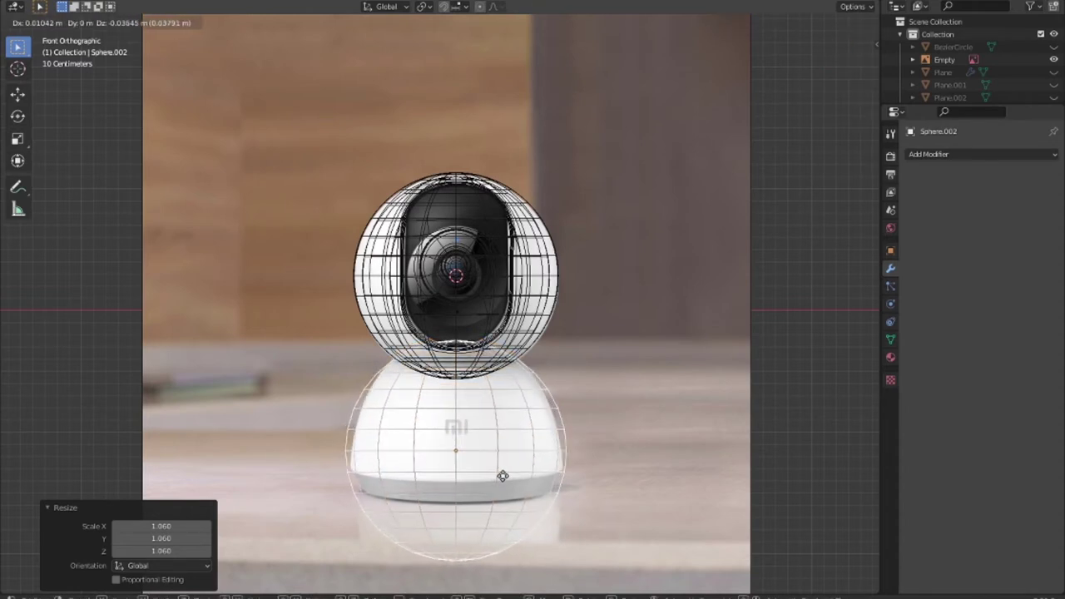
click(503, 476)
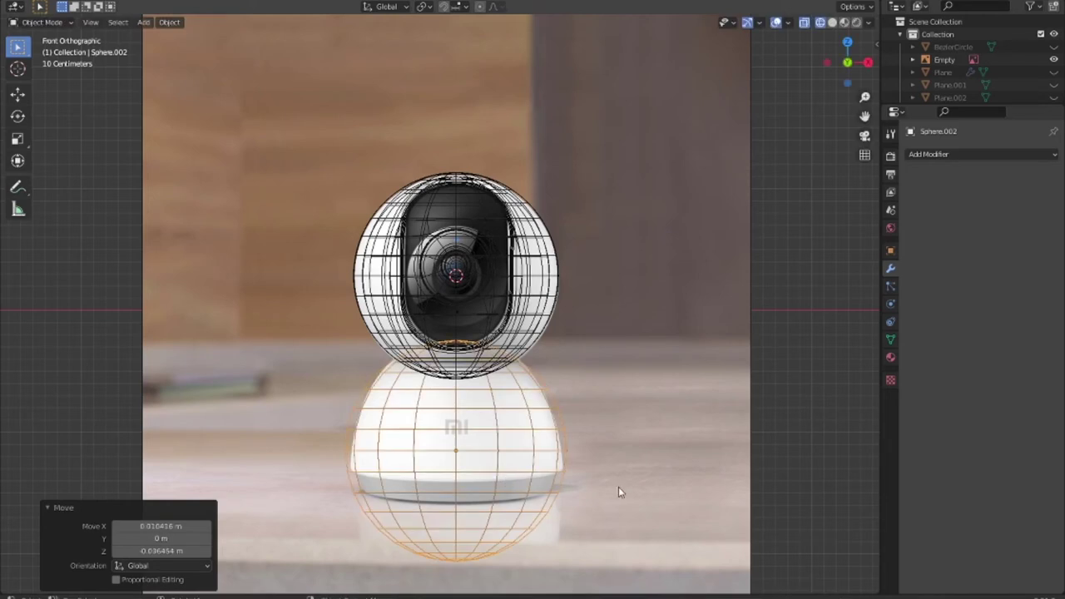
Box-select the sphere's bottom faces, extend the selection one ring, and delete those faces.
key(Tab)
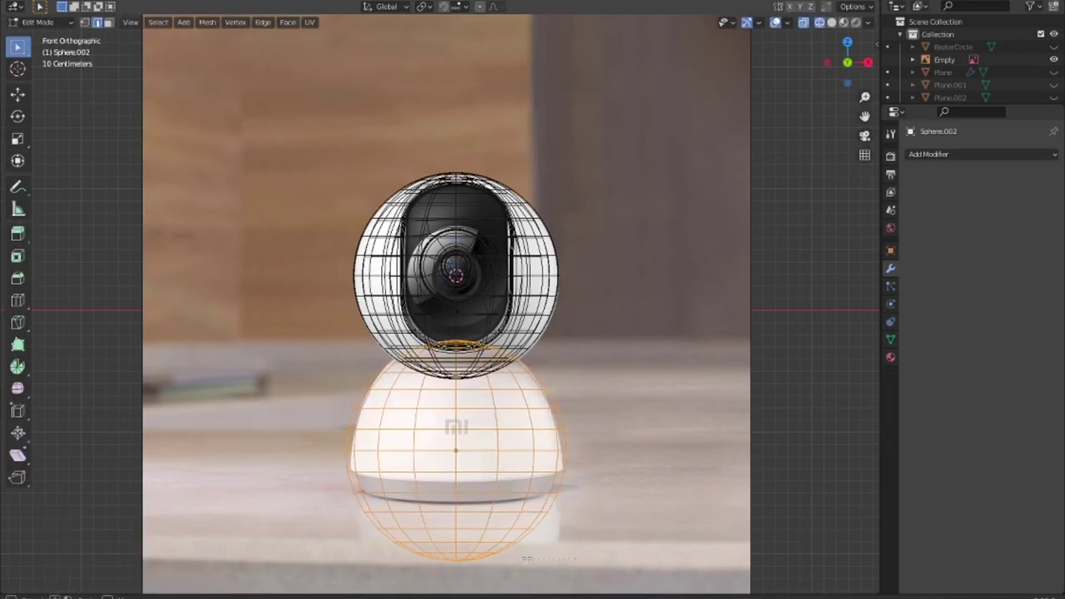
drag(570, 574, 326, 492)
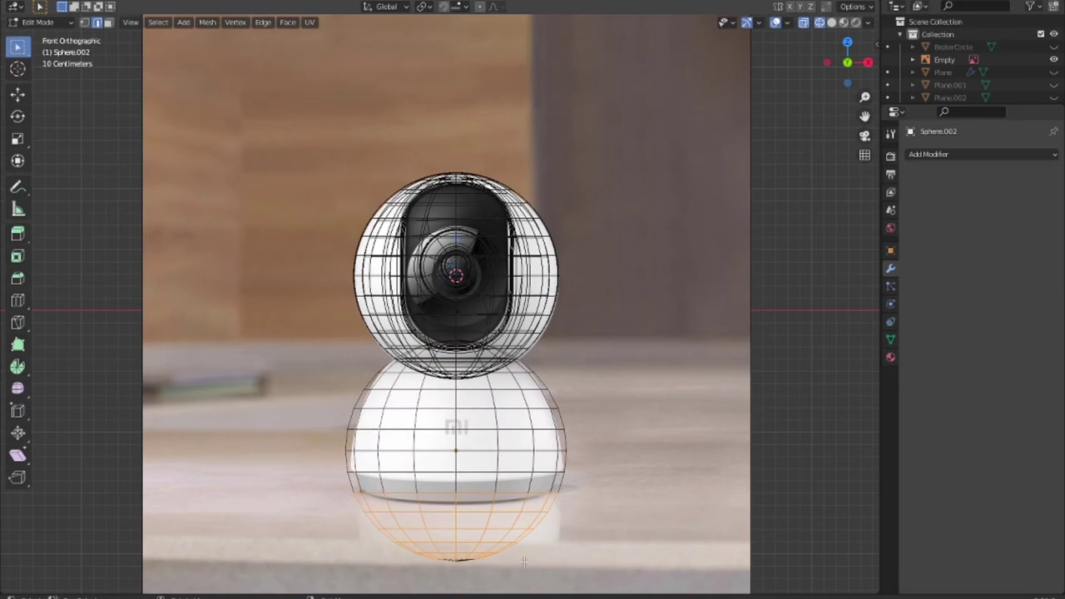
key(x)
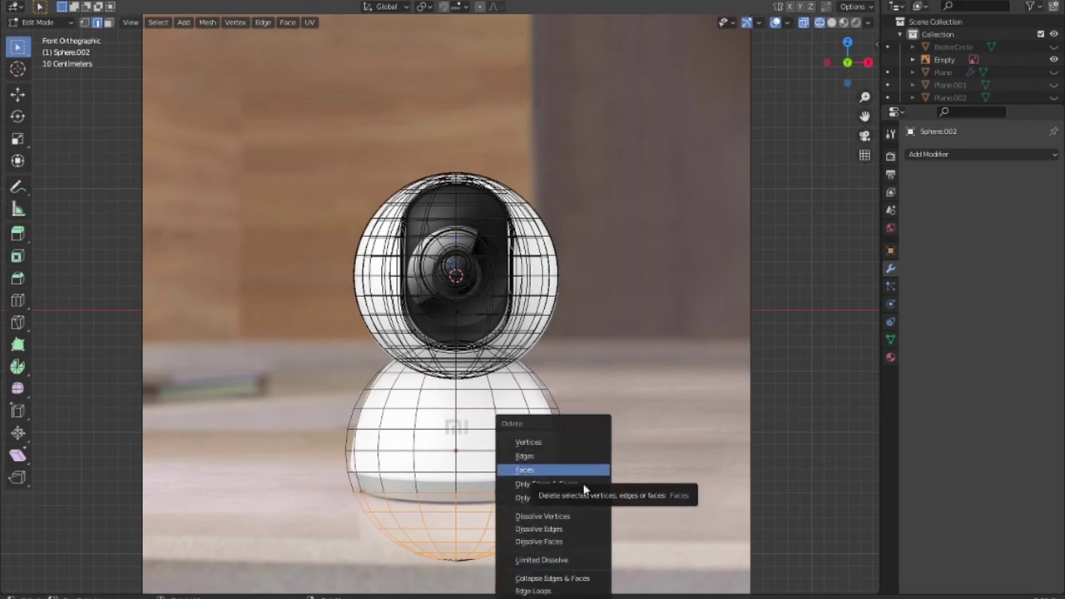
key(3)
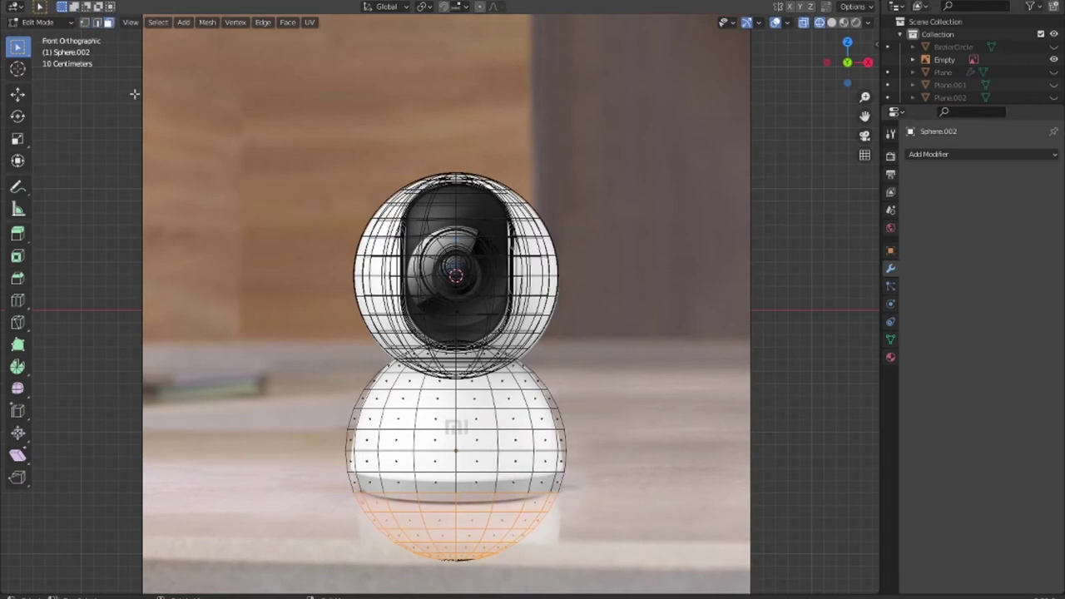
alt+shift+click(301, 479)
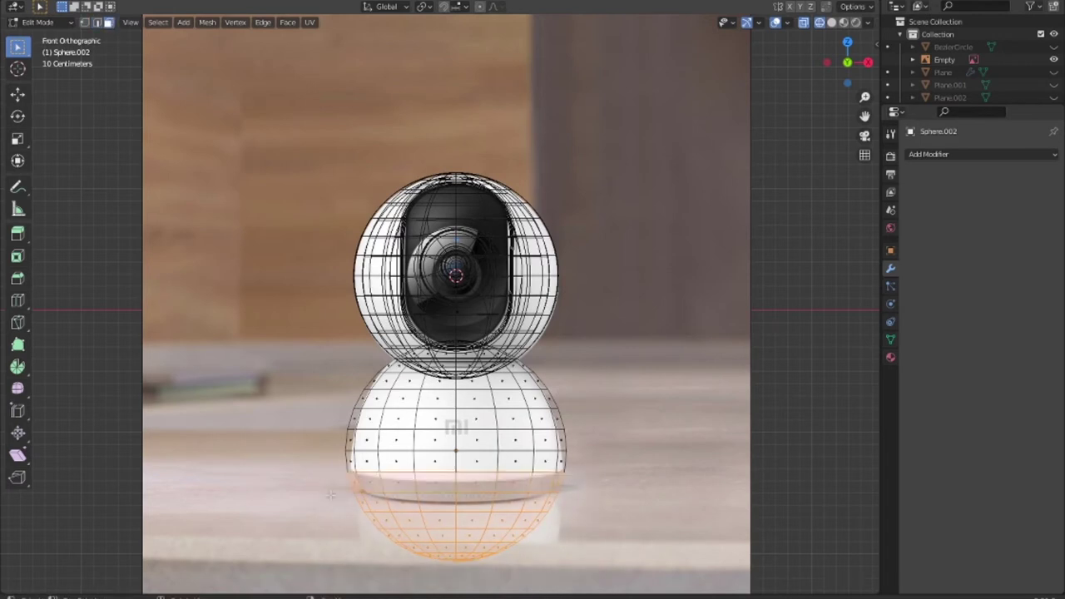
mouse_move(415, 504)
middle_down()
mouse_move(513, 481)
mouse_move(457, 477)
middle_up()
key(x)
click(502, 472)
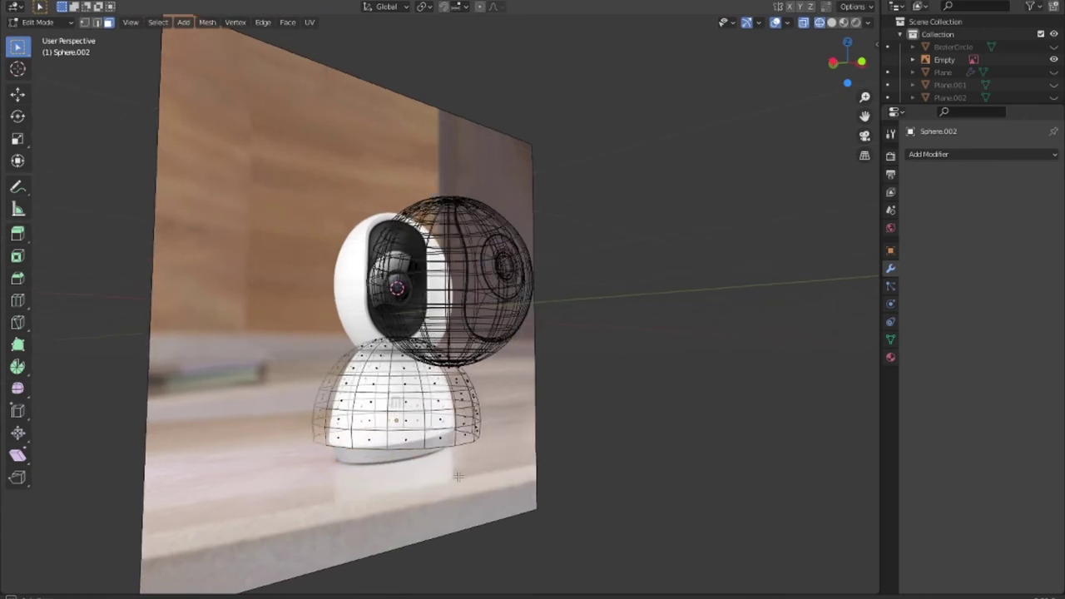
Back in Object Mode, lower the dome base slightly along Z and turn X-ray off.
key(KP_1)
scroll(425, 456, up, 2)
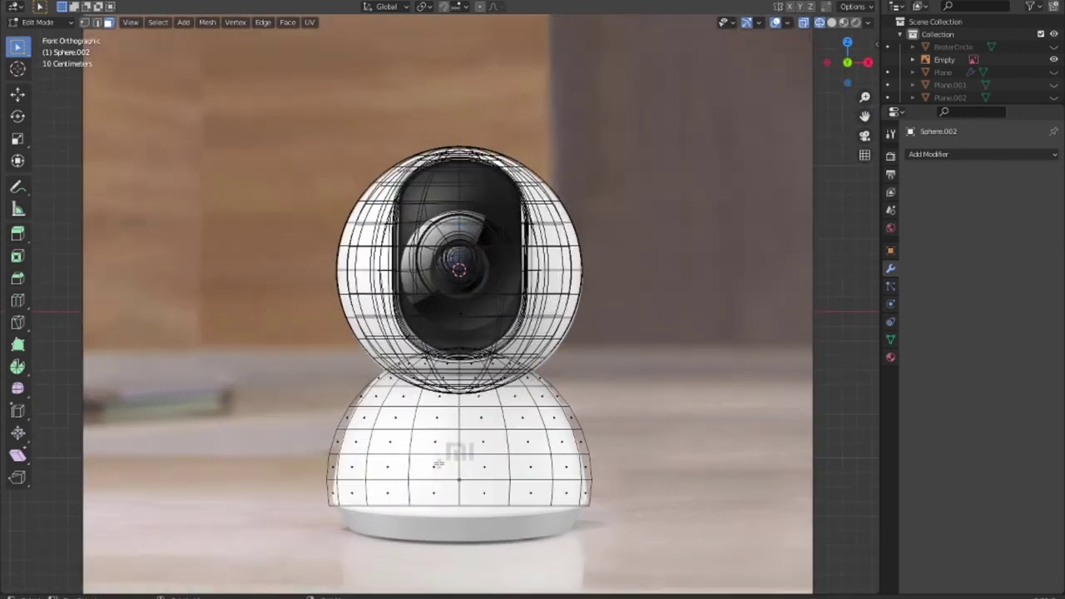
key(Tab)
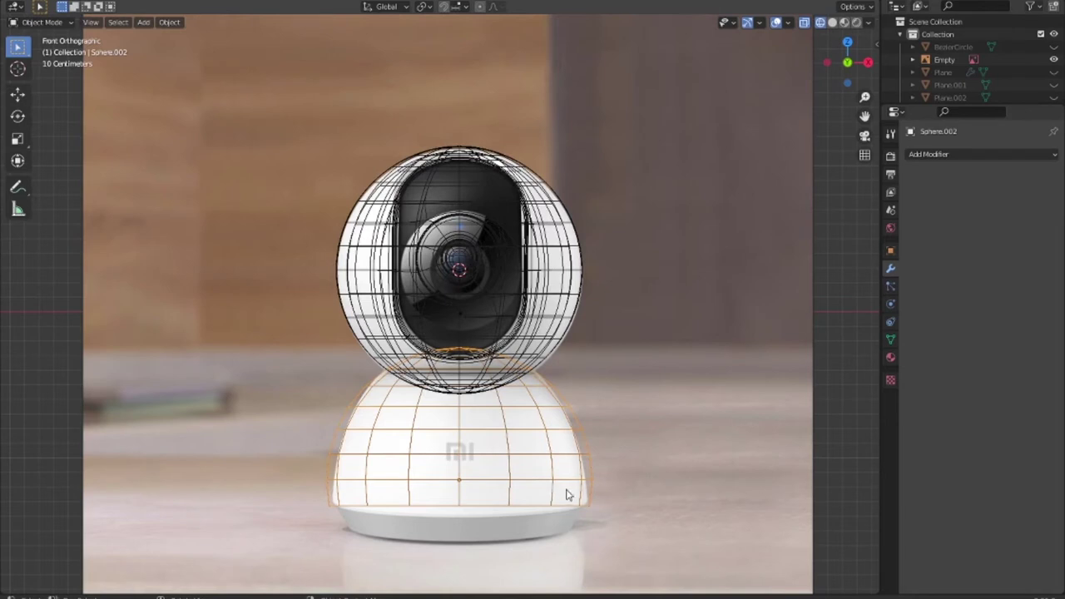
key(g)
key(z)
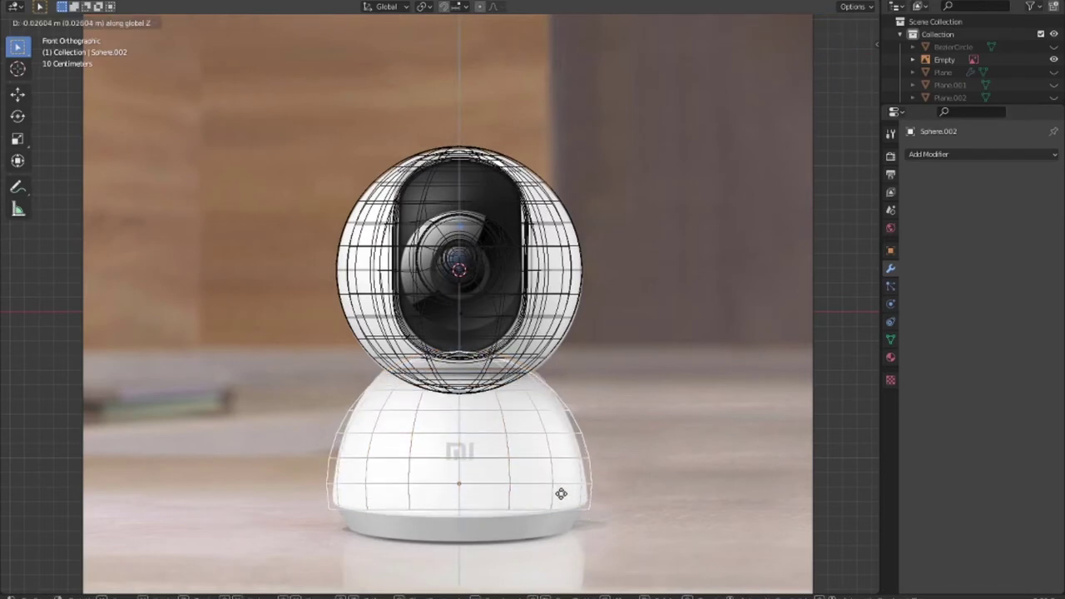
click(561, 494)
middle_drag(561, 493, 595, 449)
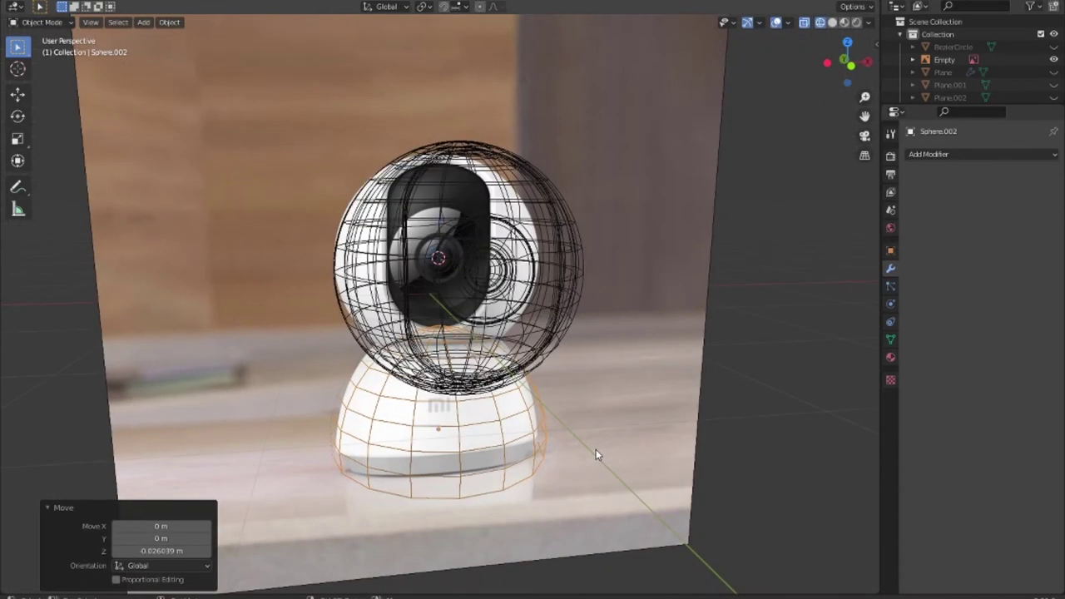
key(alt+z)
middle_drag(562, 415, 681, 421)
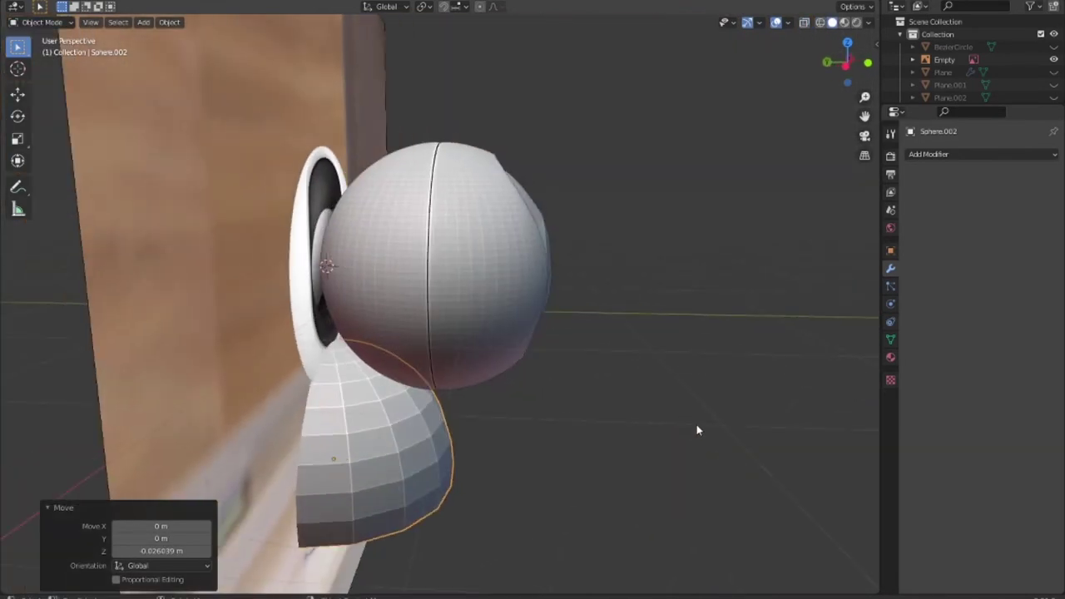
From top view, slide the base −0.80721 m along Y to centre it under the head.
key(KP_7)
key(g)
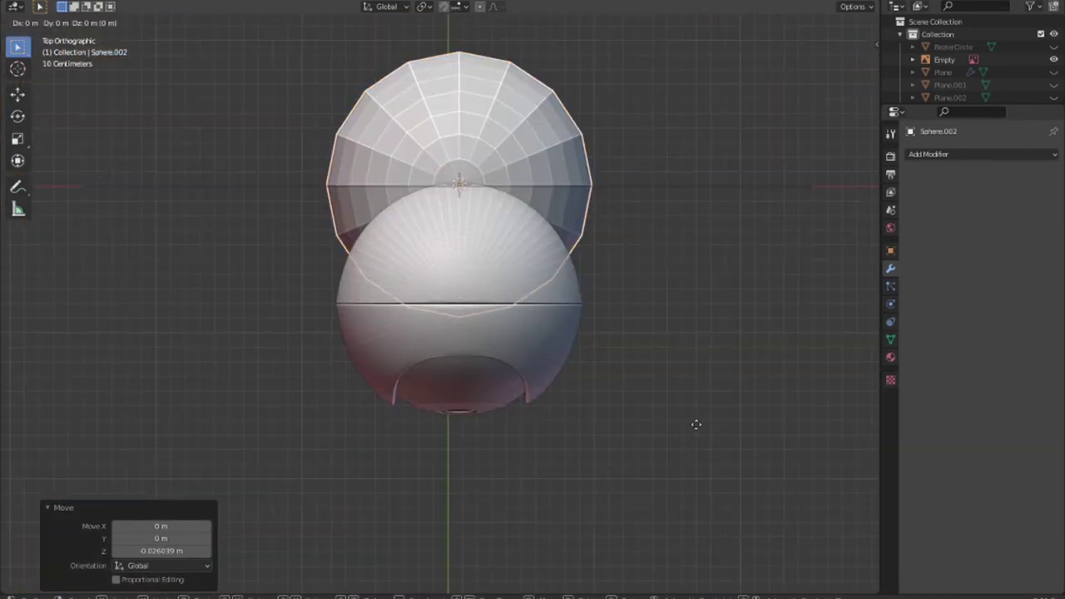
key(z)
right_click(687, 454)
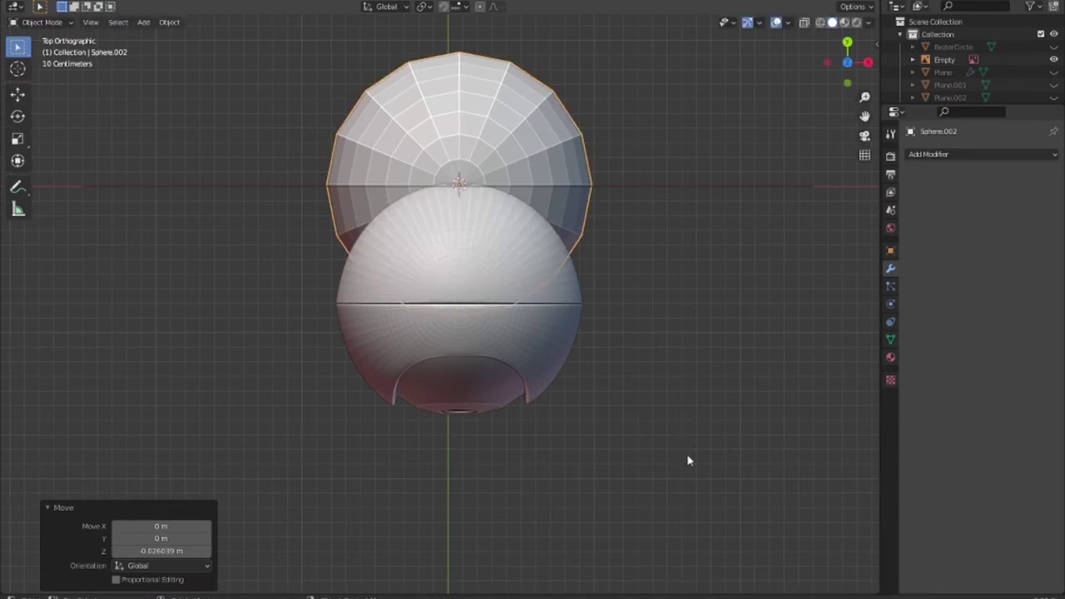
key(g)
key(y)
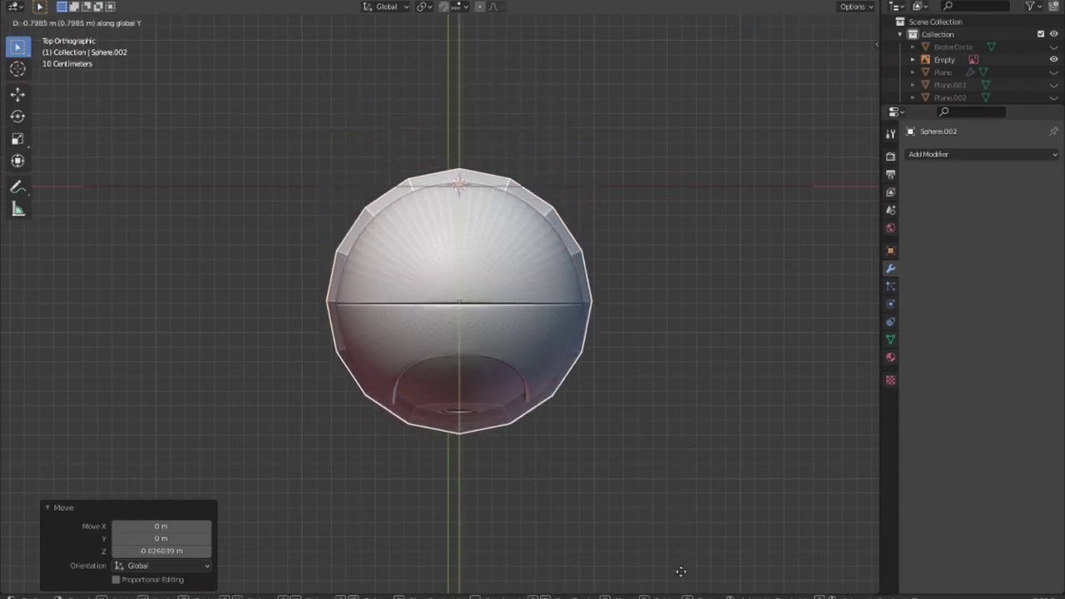
click(680, 572)
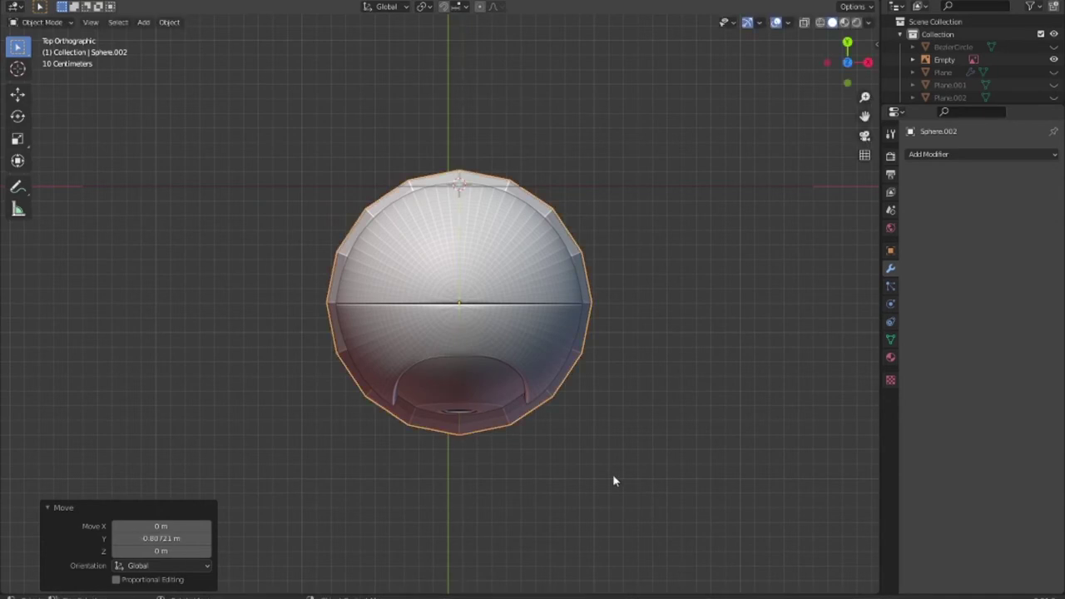
mouse_move(613, 480)
middle_down()
mouse_move(641, 338)
mouse_move(608, 367)
mouse_move(503, 350)
mouse_move(594, 360)
mouse_move(578, 355)
middle_up()
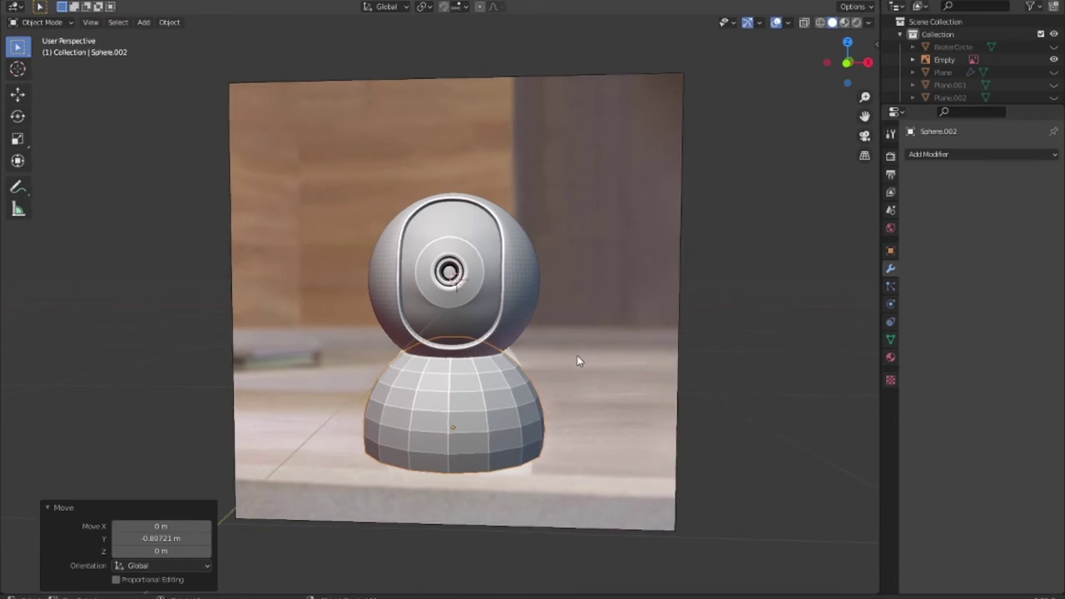
key(KP_1)
scroll(582, 429, up, 1)
scroll(582, 430, up, 1)
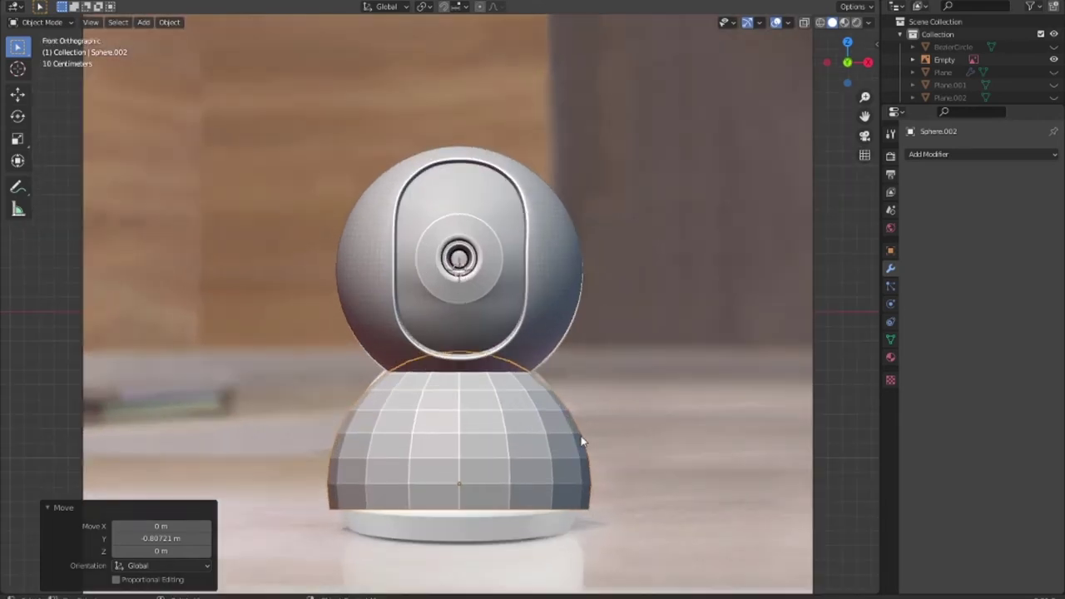
middle_drag(590, 510, 586, 447)
click(576, 455)
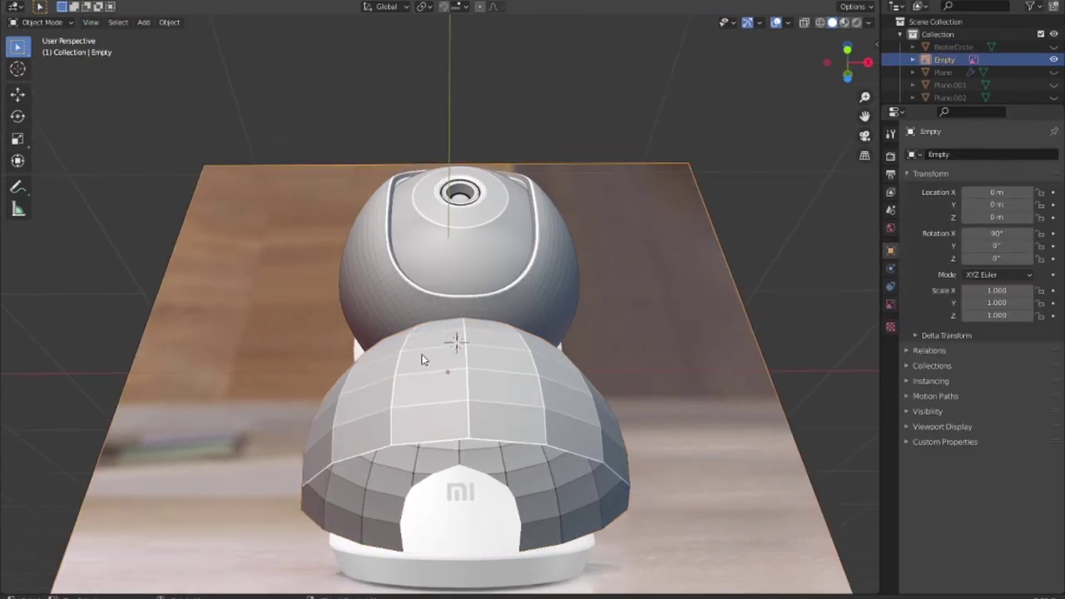
Select the dome's open bottom rim and extrude it into an inward lip at 0.475 scale.
click(490, 396)
key(Tab)
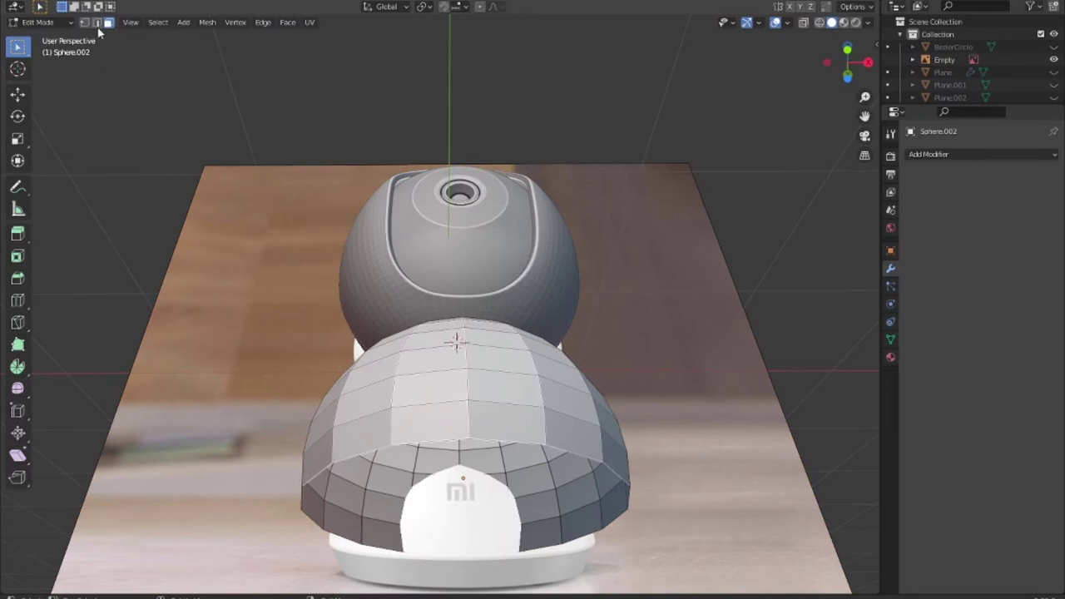
click(97, 23)
click(449, 448)
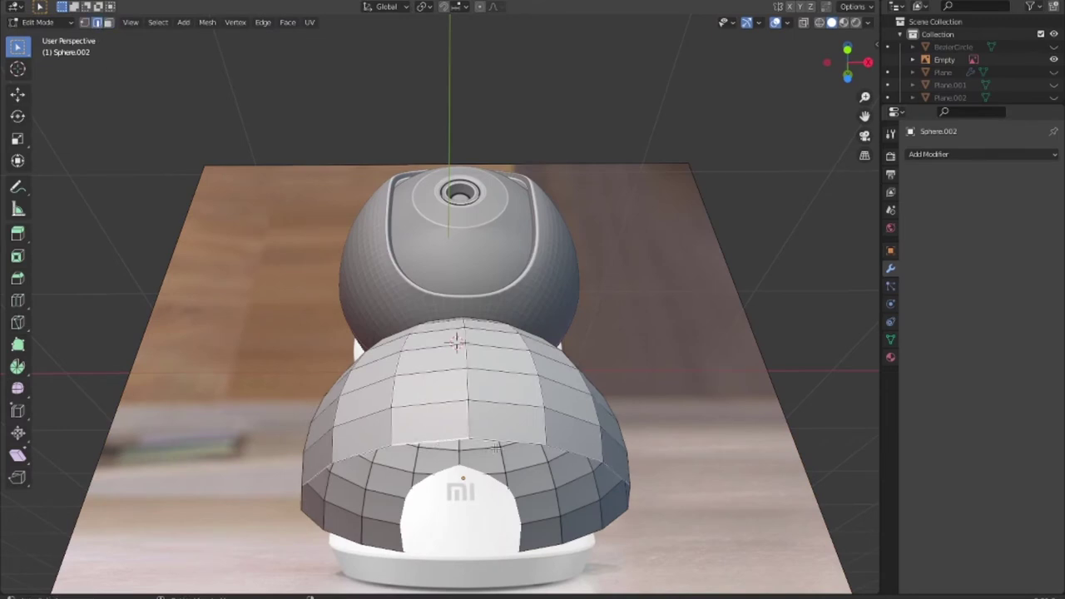
scroll(607, 493, down, 3)
middle_drag(607, 493, 624, 516)
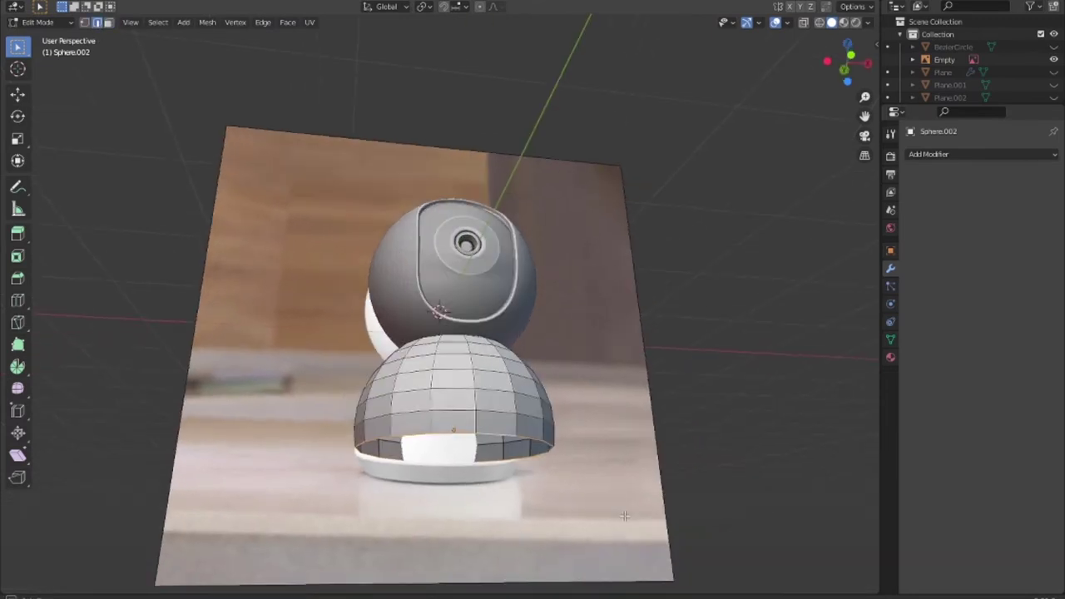
key(e)
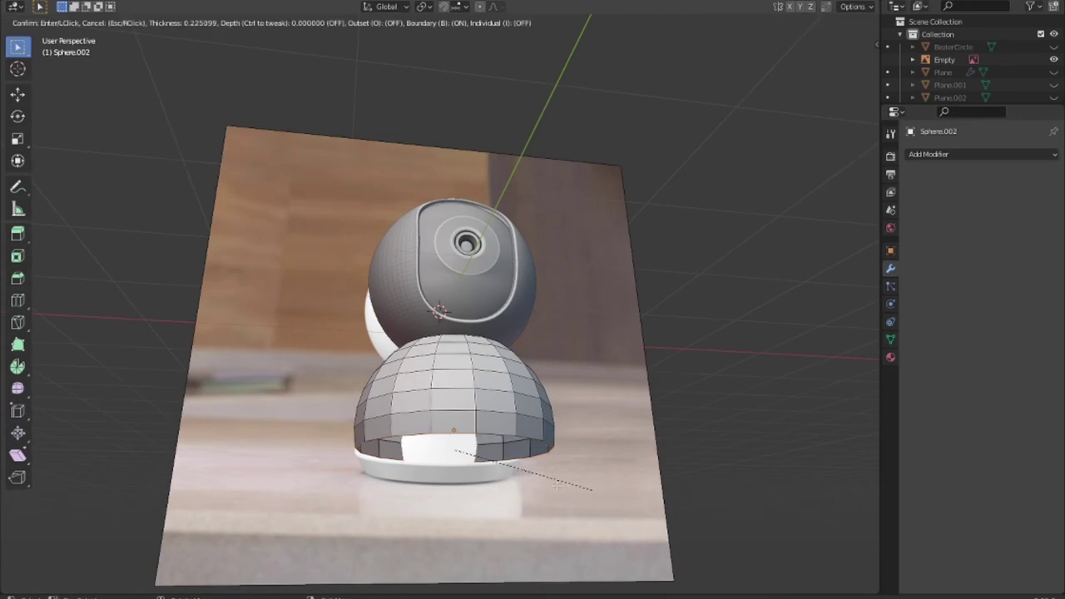
key(Escape)
key(e)
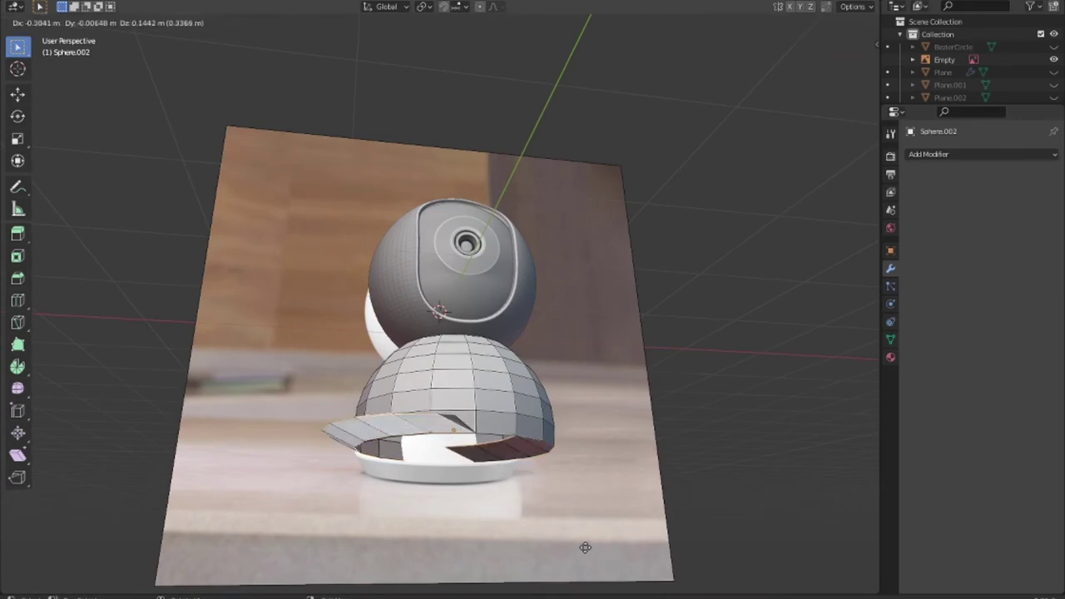
key(s)
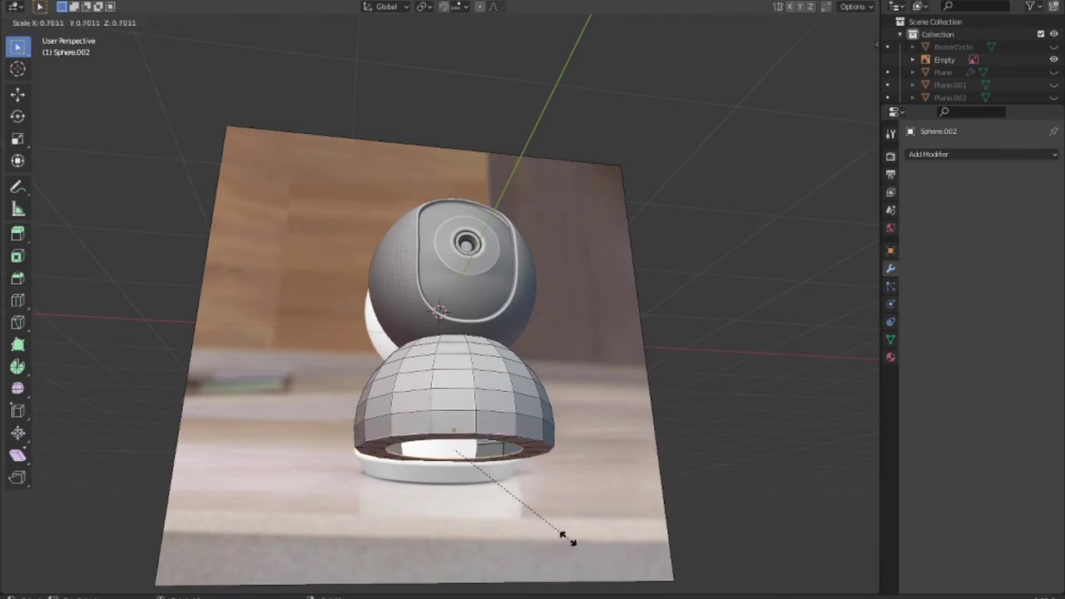
click(527, 515)
Extrude the rim again straight down along Z.
key(KP_1)
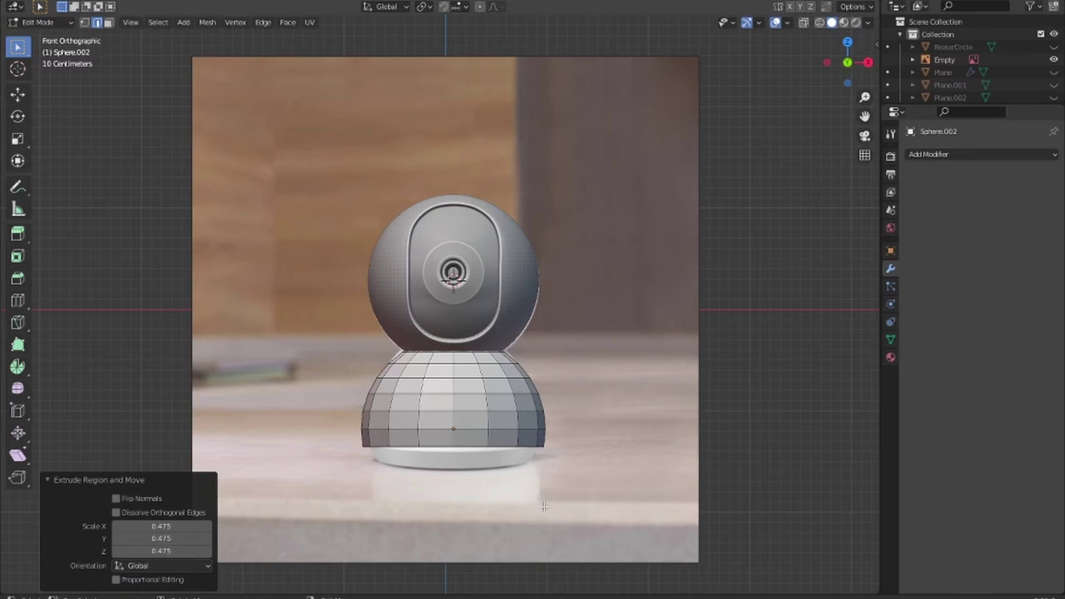
key(z)
key(e)
key(z)
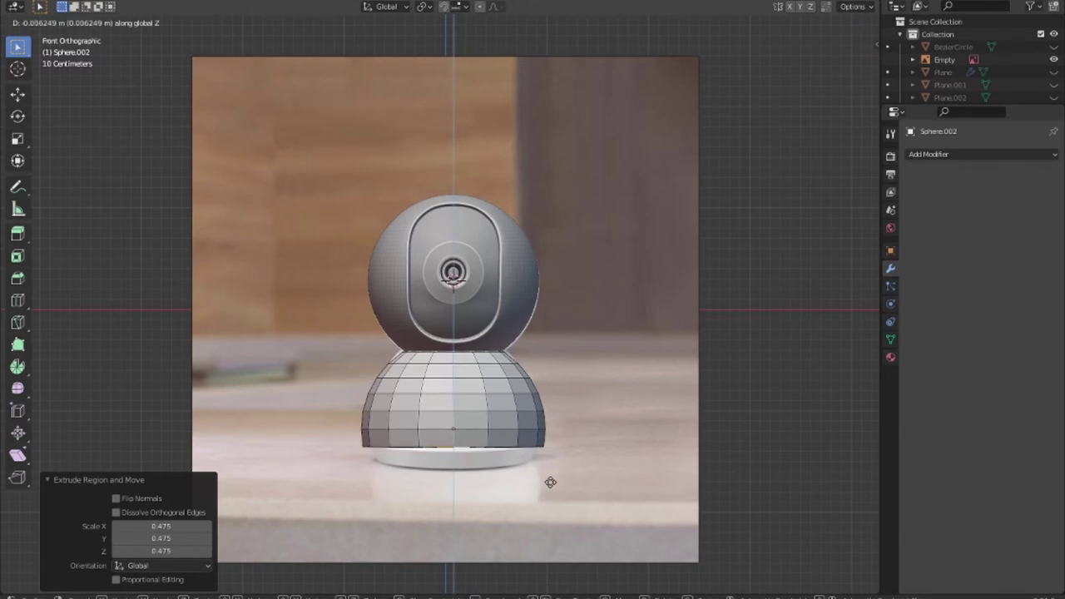
click(553, 498)
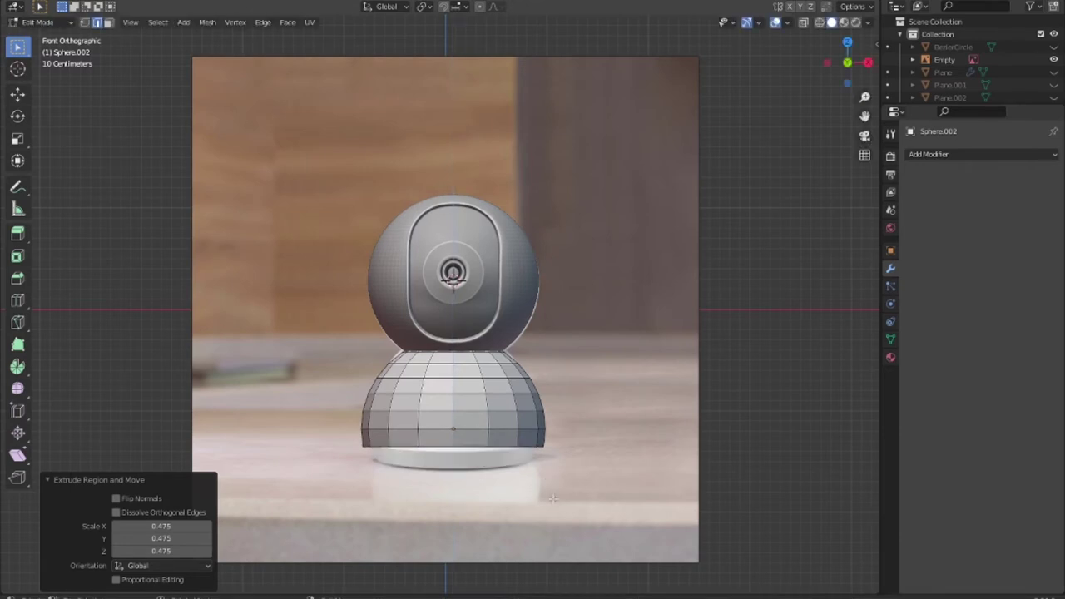
middle_drag(552, 499, 556, 425)
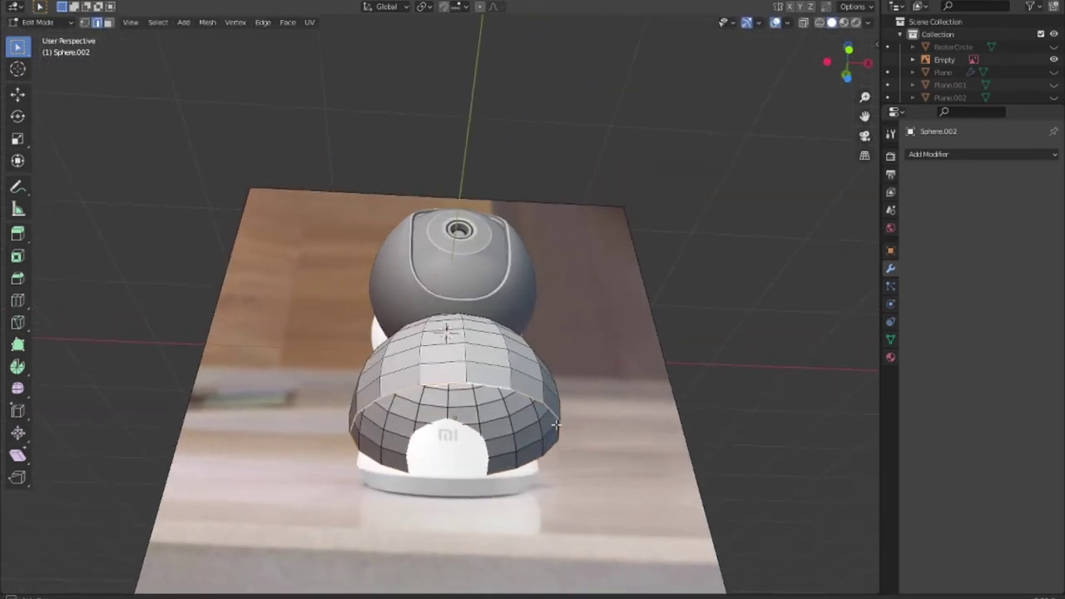
key(KP_1)
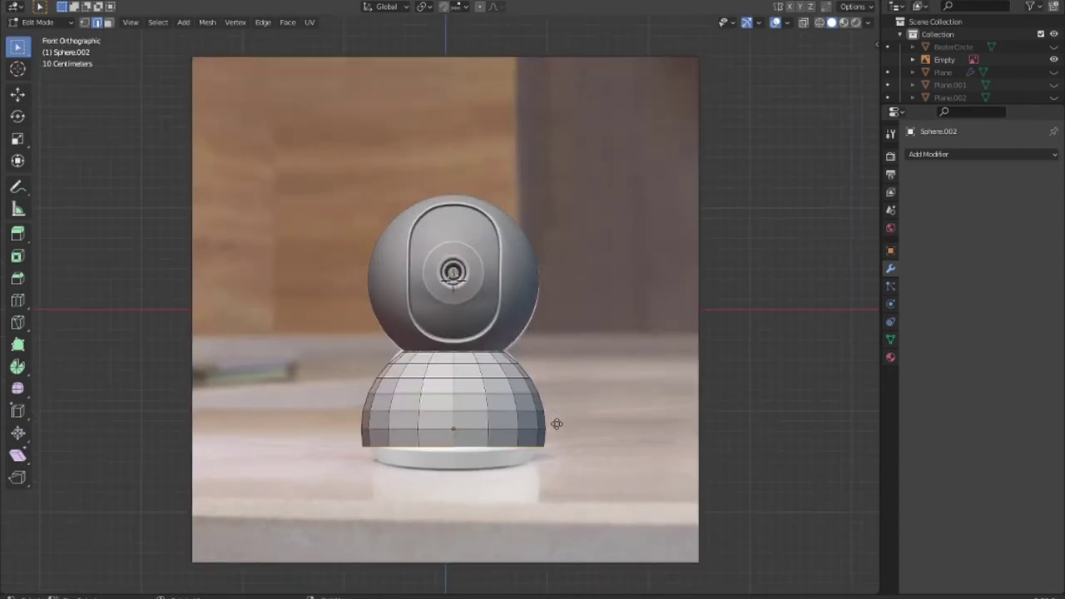
Extrude a lower ring, narrow it to 0.856 then 0.923, and raise it 0.068743 m.
key(e)
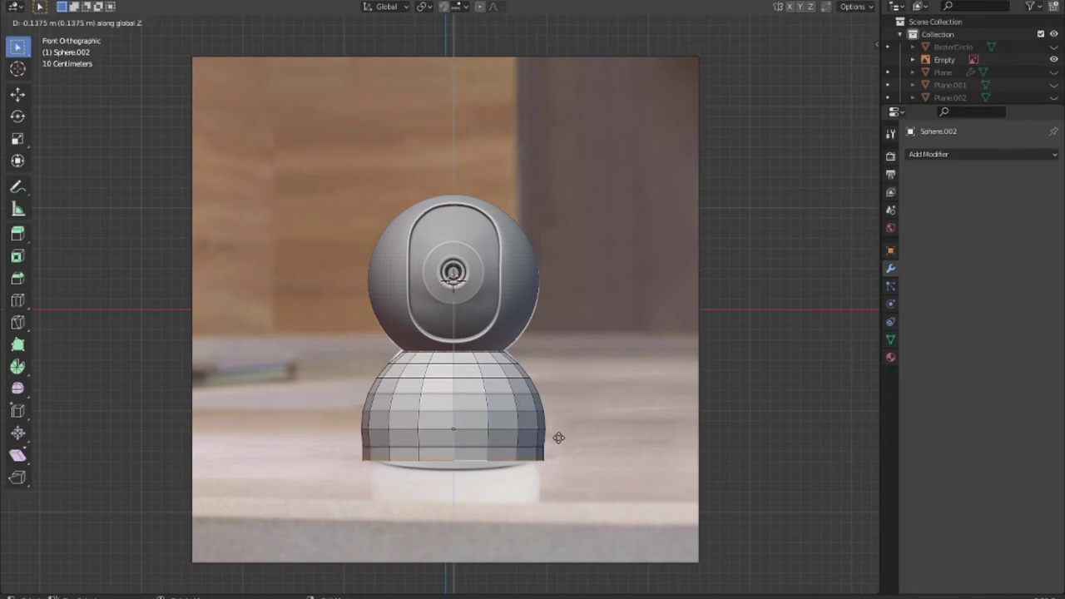
click(559, 438)
key(s)
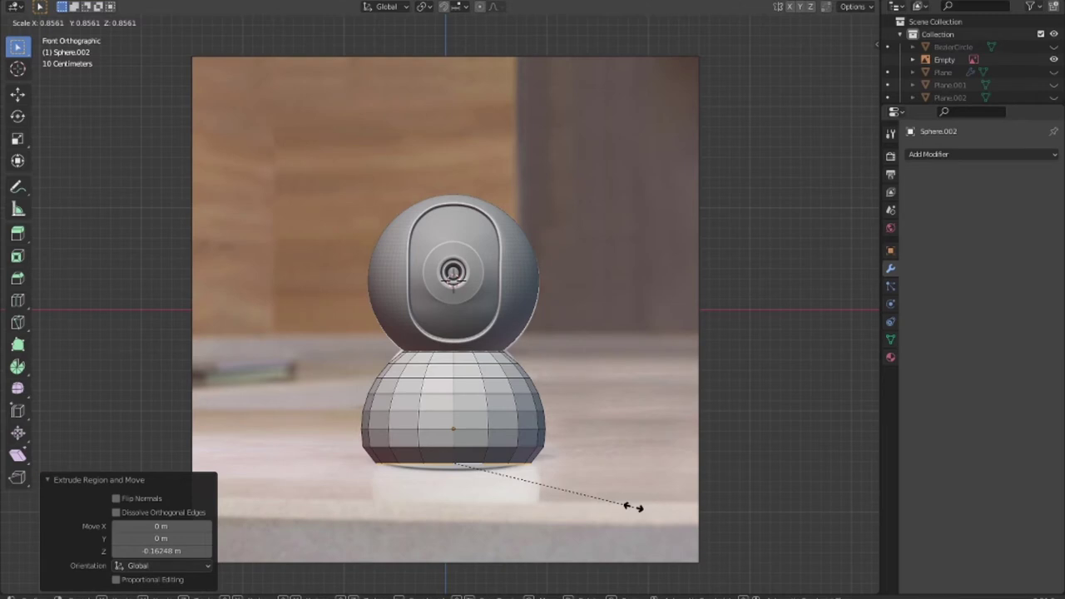
click(632, 507)
key(g)
key(z)
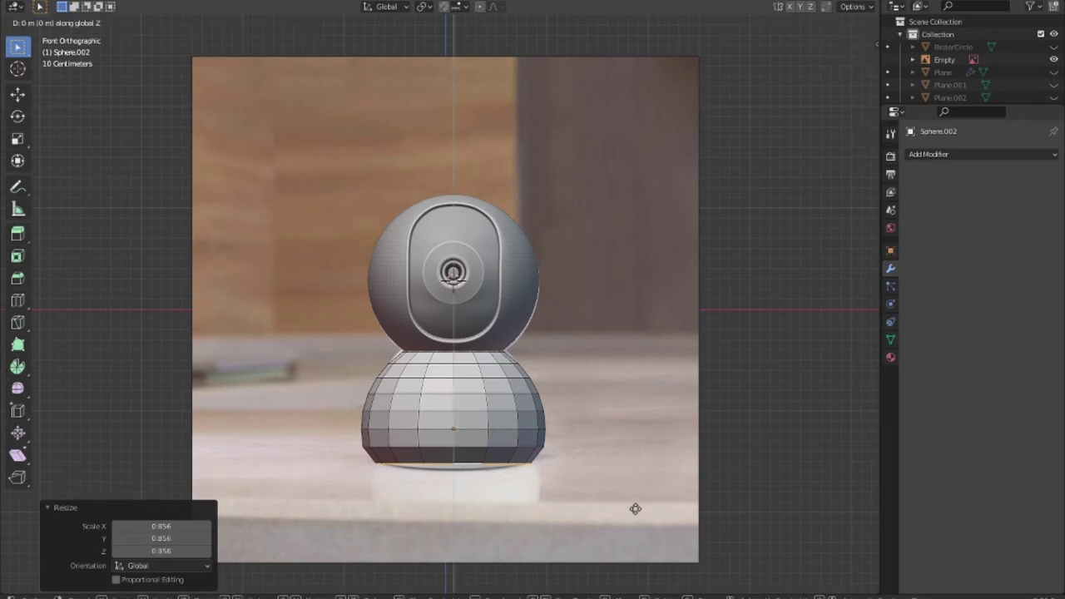
click(636, 513)
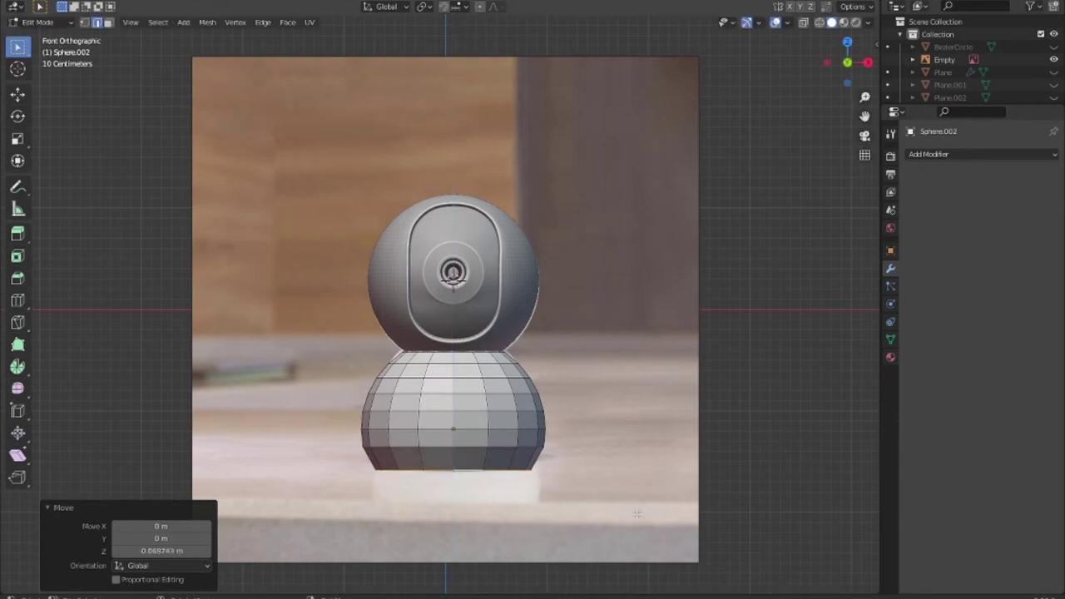
key(s)
click(623, 510)
key(g)
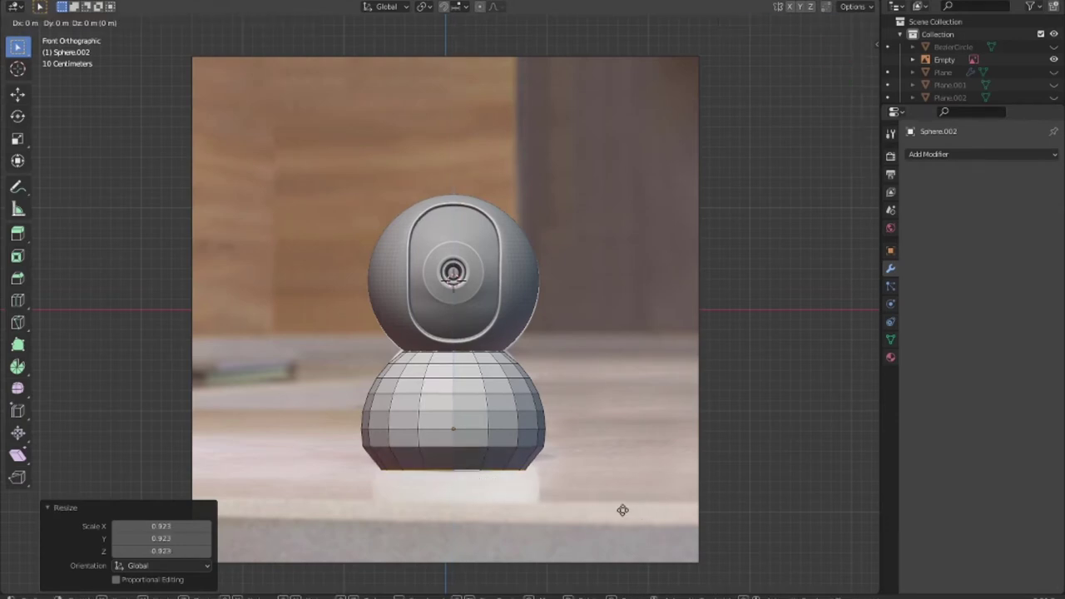
key(z)
click(622, 503)
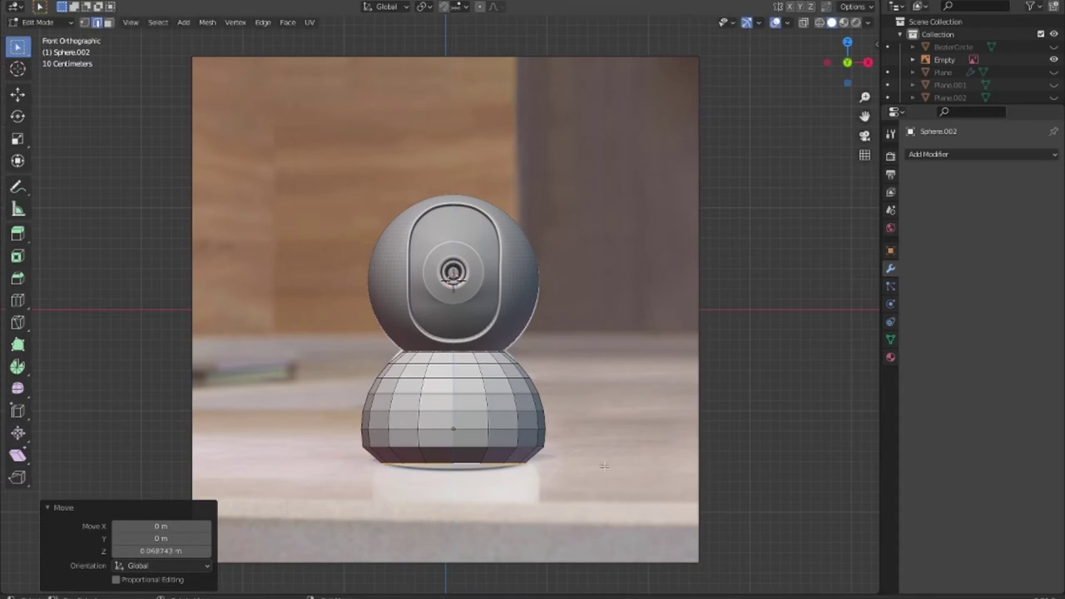
mouse_move(604, 467)
middle_down()
mouse_move(658, 450)
mouse_move(722, 456)
mouse_move(382, 450)
mouse_move(606, 447)
middle_up()
Delete the selected top faces of Sphere.002 to open a round hole.
scroll(607, 448, up, 1)
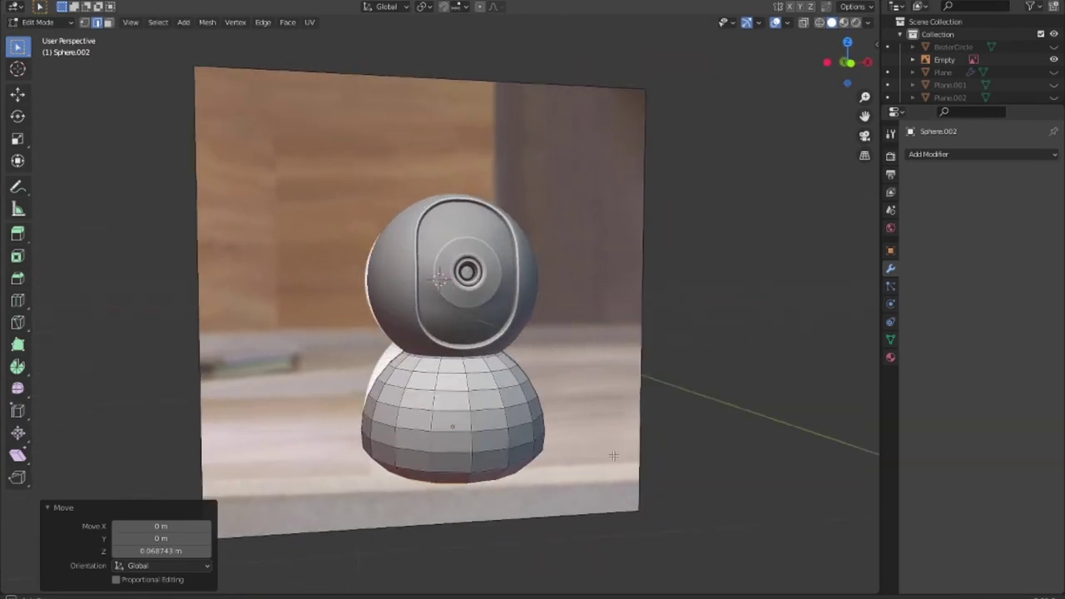
scroll(607, 447, up, 1)
scroll(607, 448, up, 2)
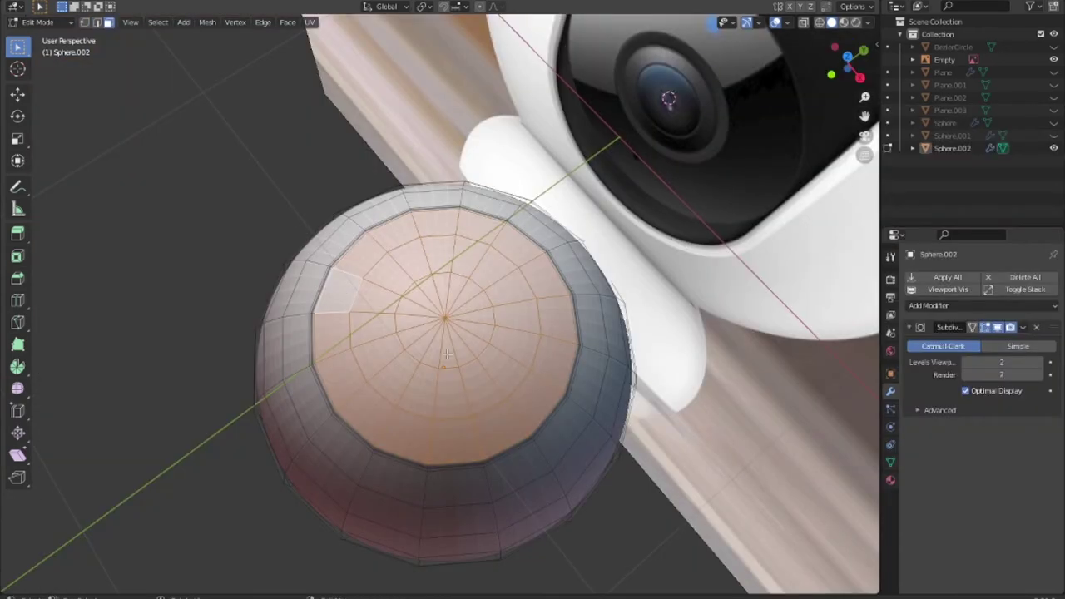
middle_drag(446, 355, 492, 319)
key(x)
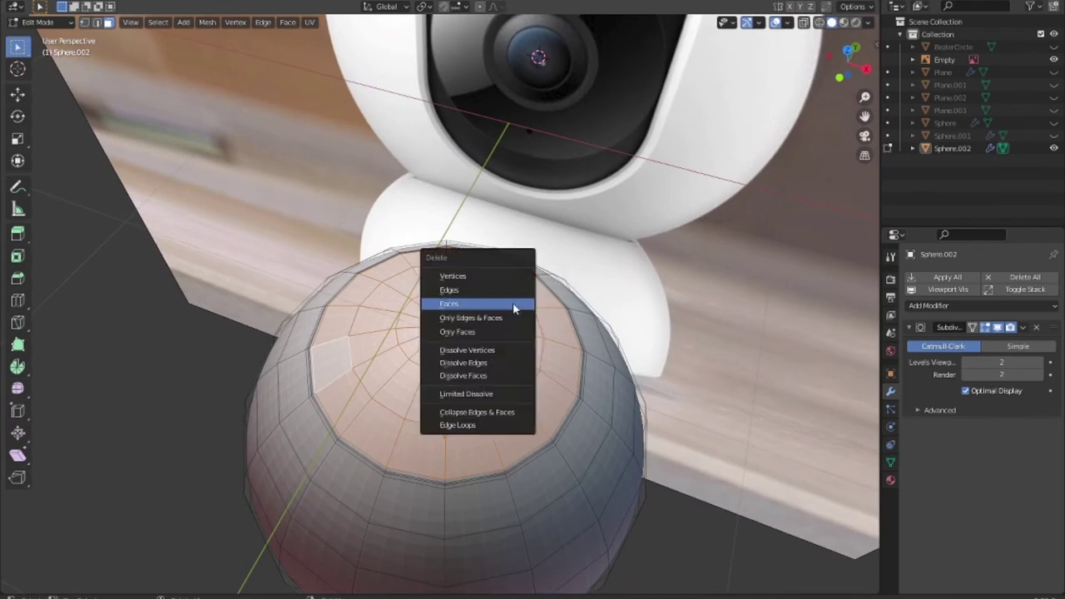
click(514, 309)
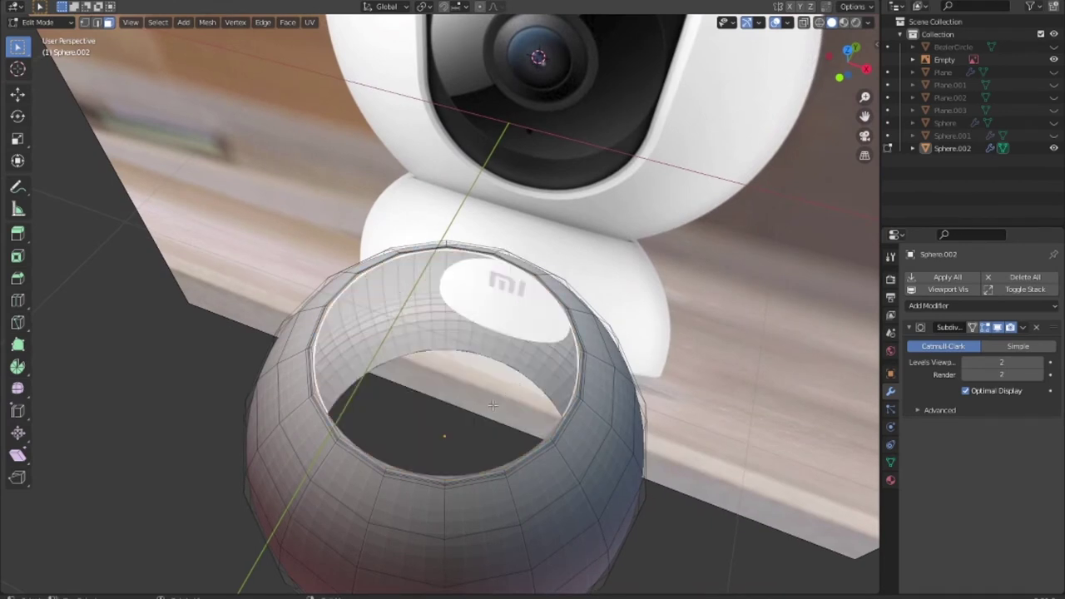
In edge select mode, select the hole's inner rim edge loop.
scroll(524, 476, up, 1)
scroll(506, 483, up, 1)
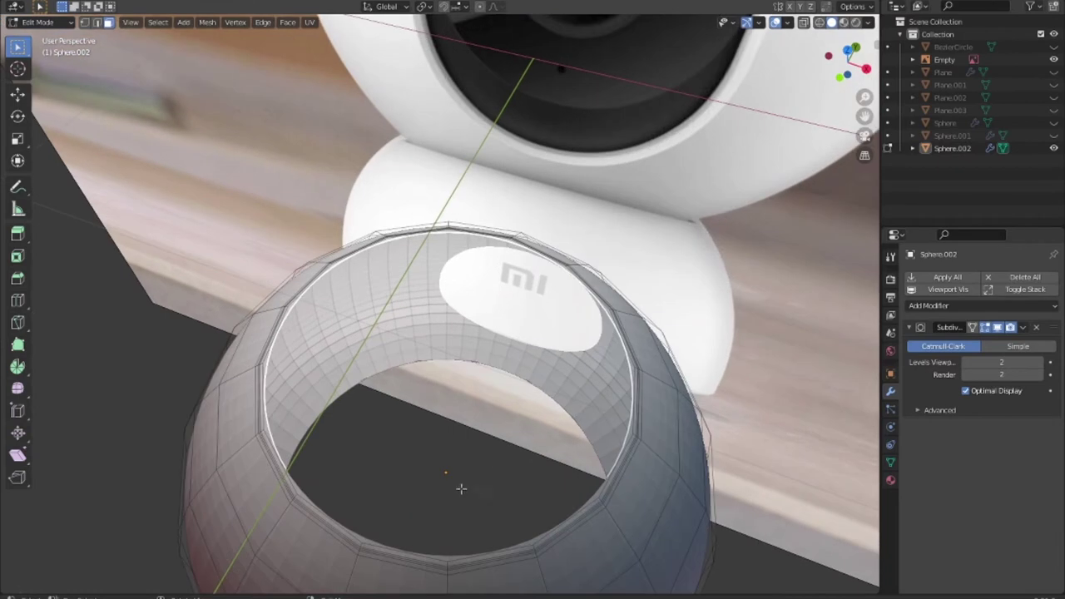
click(106, 25)
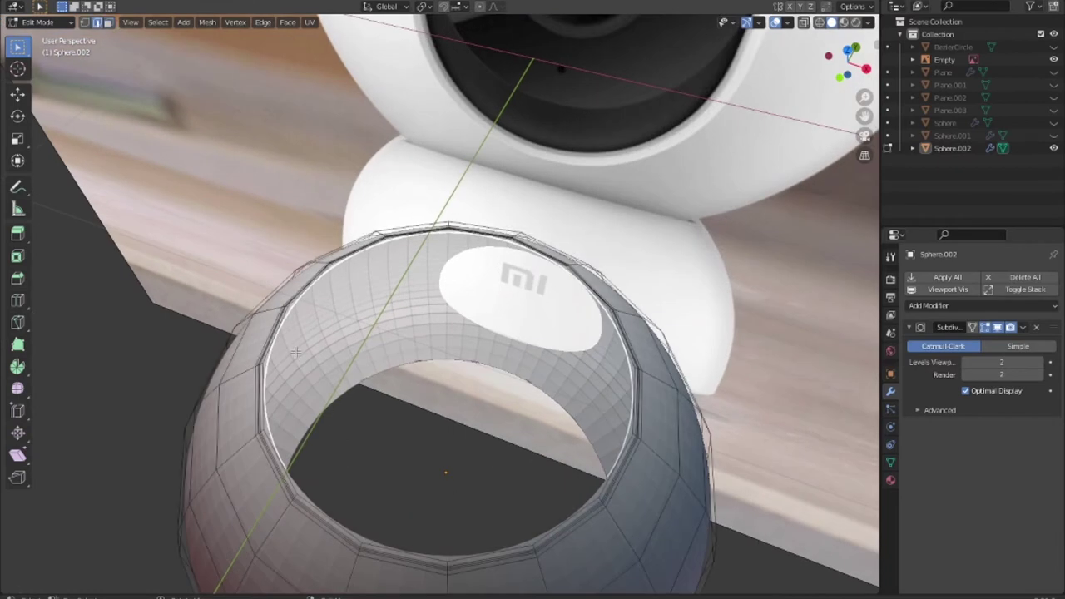
click(355, 539)
alt+shift+click(396, 552)
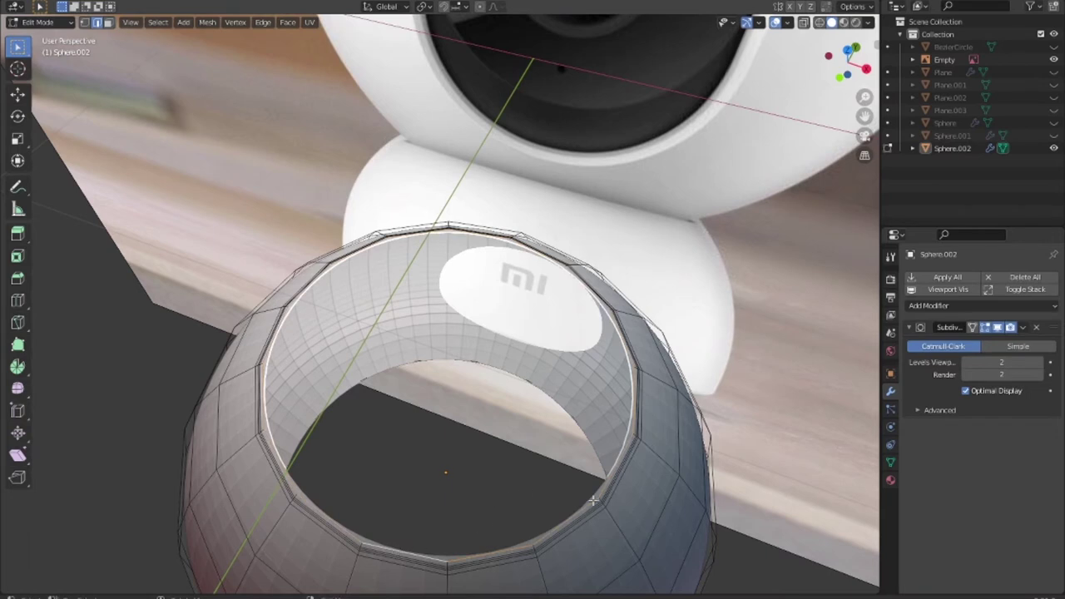
Extrude the hole's rim and scale it slightly inward.
key(g)
click(509, 418)
key(g)
right_click(530, 426)
key(s)
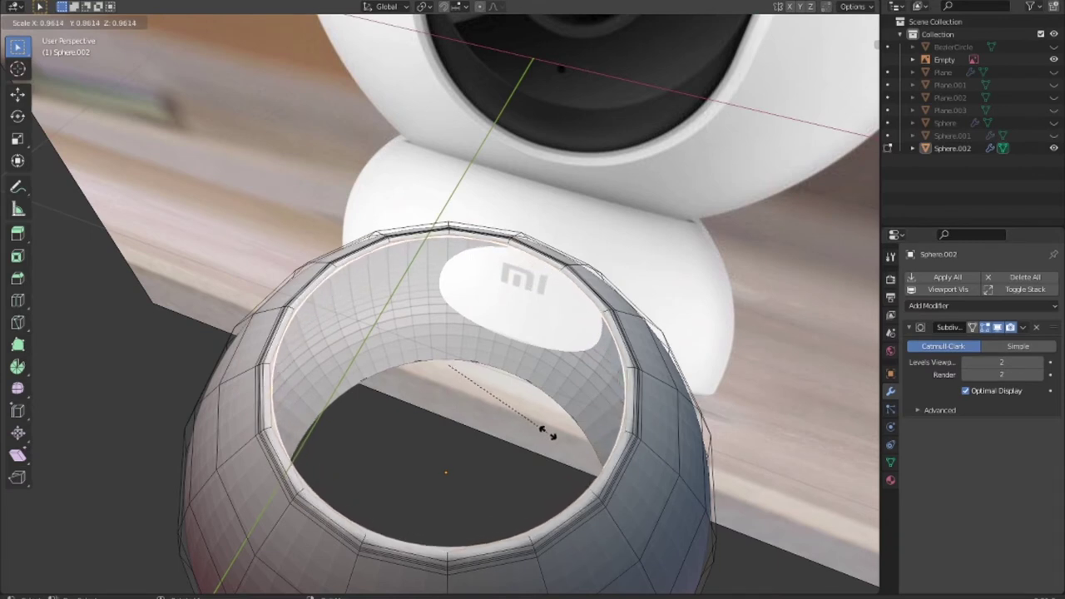
click(549, 433)
middle_drag(549, 432, 554, 391)
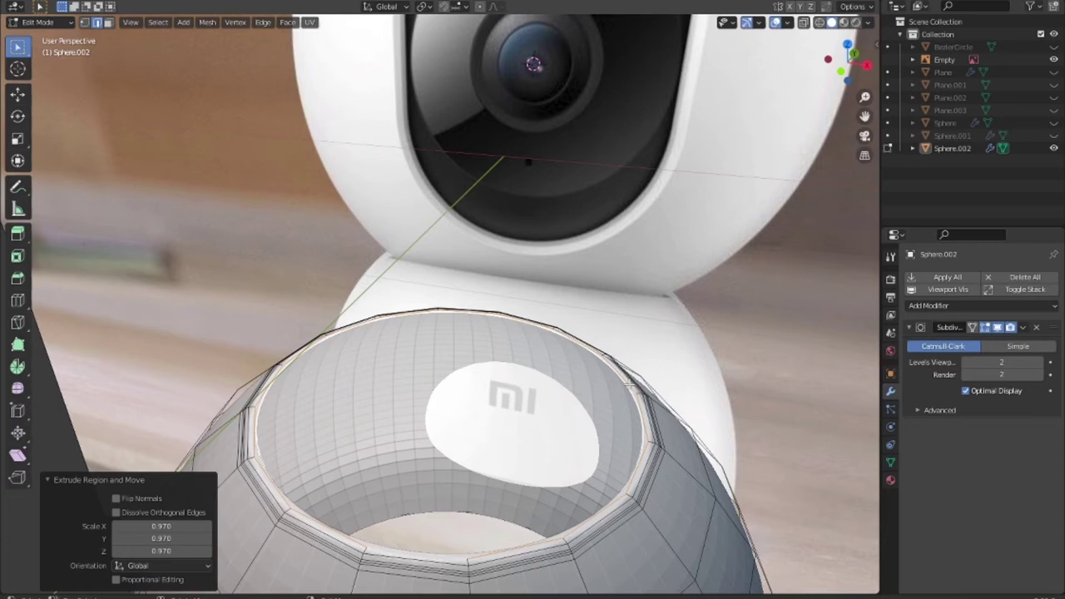
Extrude the rim once more, scale it inward to 0.830 and shift it 0.027509 m along Z.
key(e)
key(s)
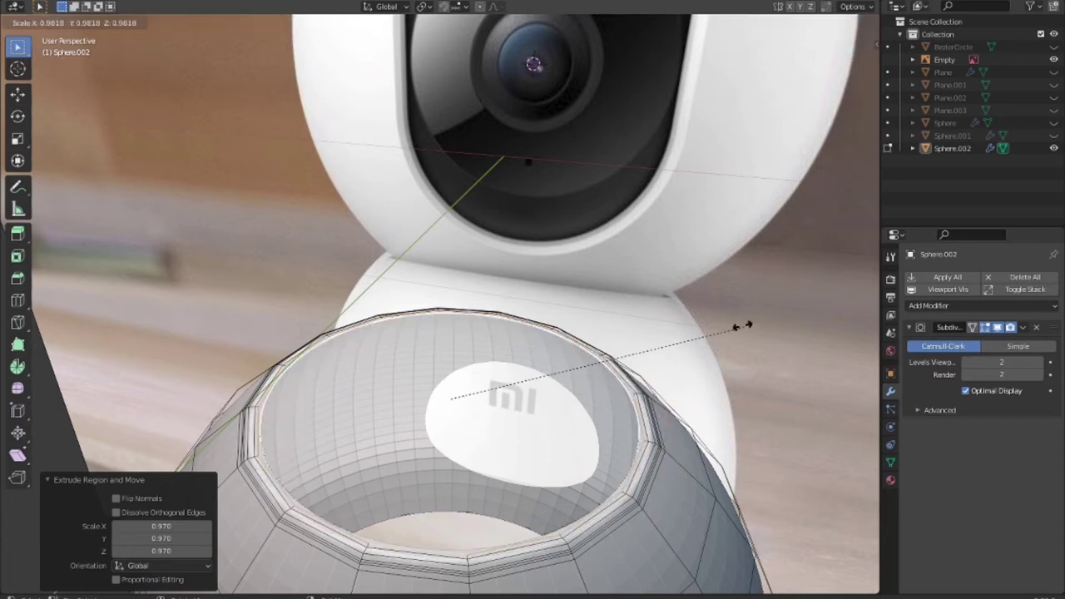
click(701, 335)
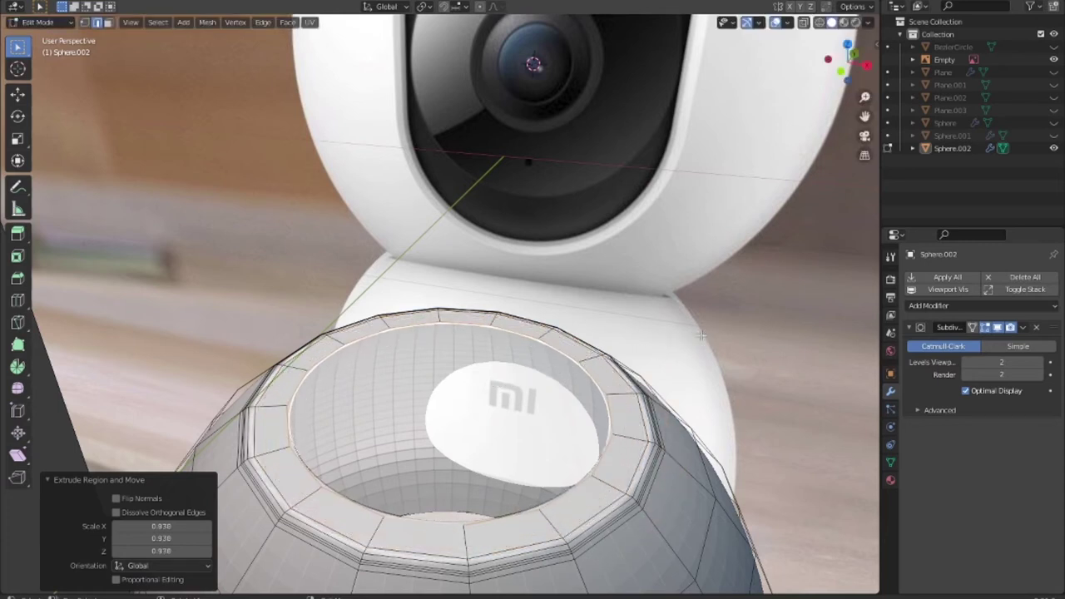
key(g)
key(z)
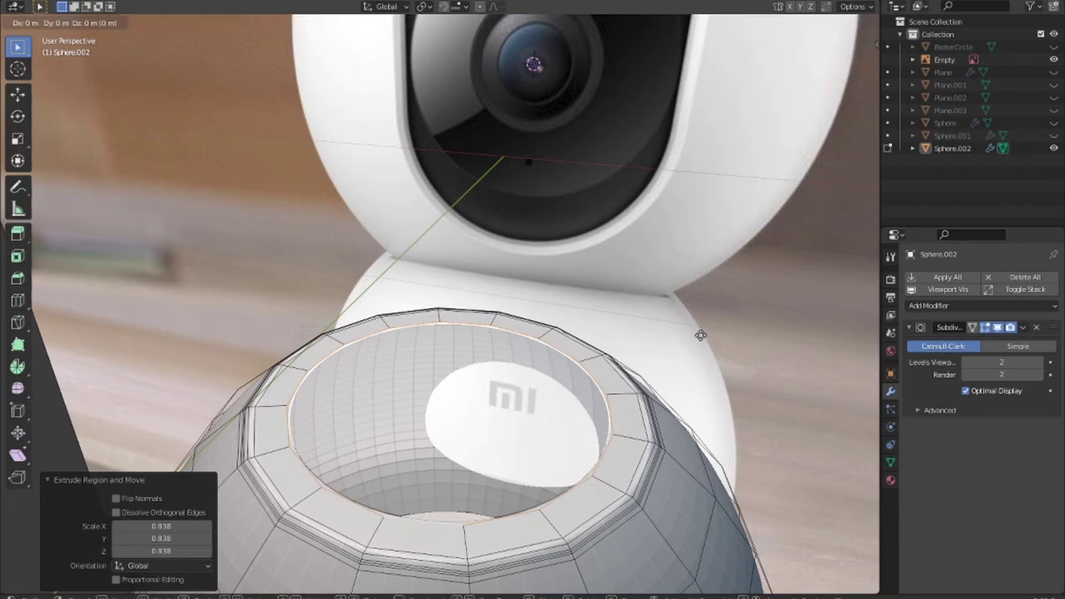
click(698, 343)
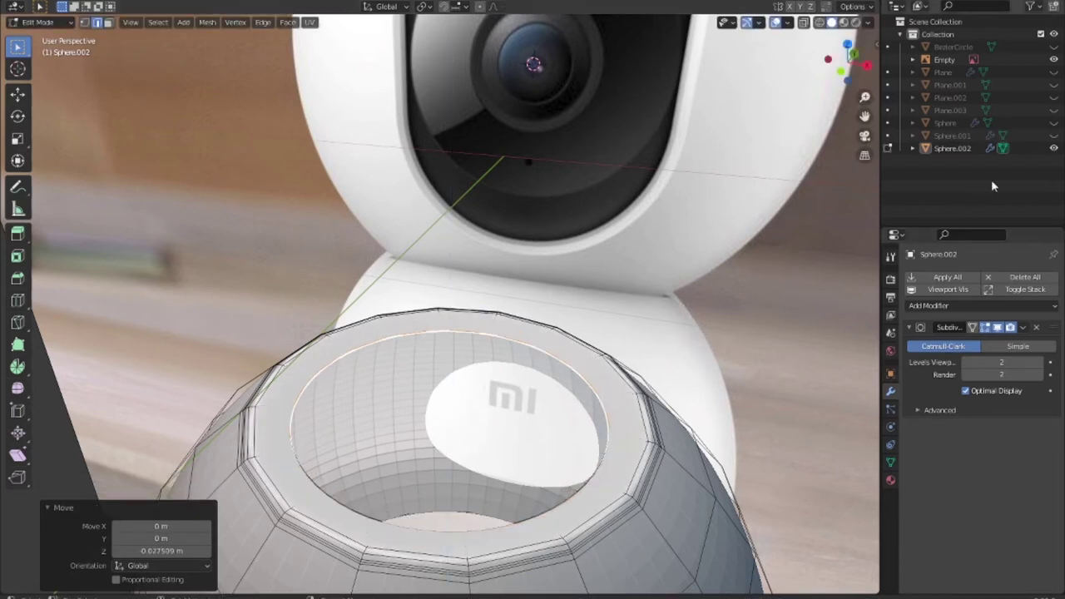
Unhide Sphere and Sphere.001 in the outliner and return to Object Mode.
click(1054, 136)
click(1054, 123)
scroll(554, 321, down, 3)
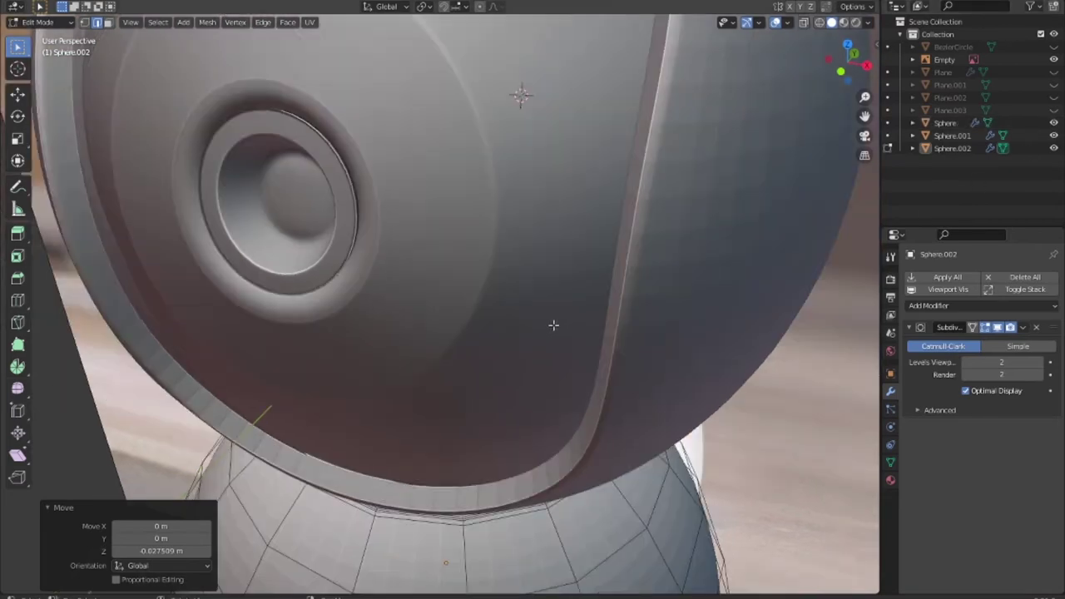
scroll(577, 309, down, 3)
scroll(621, 303, down, 2)
middle_drag(620, 303, 628, 303)
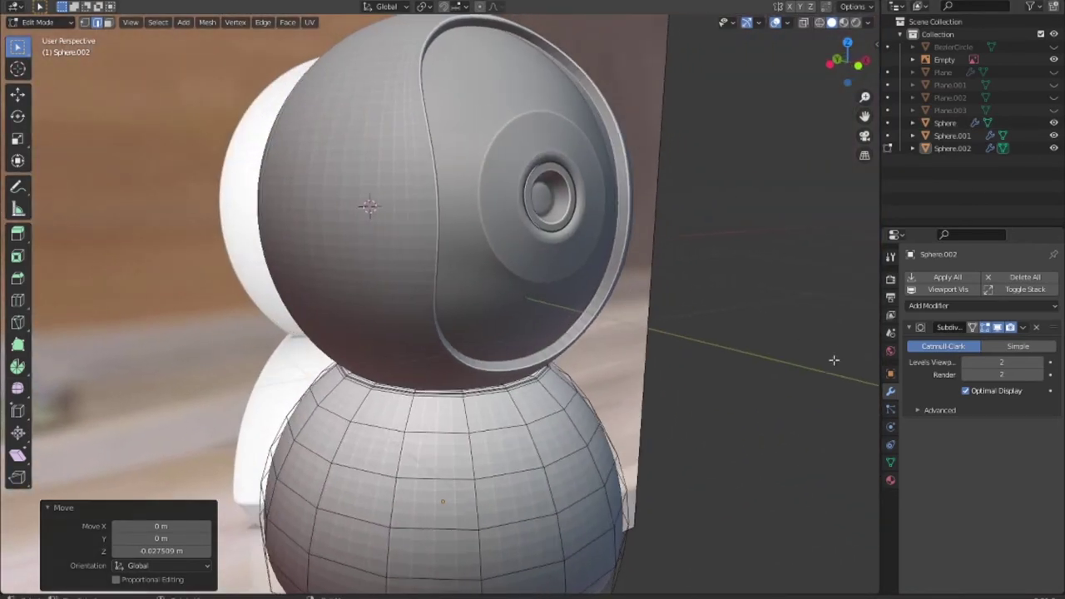
key(Tab)
scroll(749, 357, down, 3)
mouse_move(703, 352)
middle_down()
mouse_move(466, 343)
mouse_move(624, 347)
middle_up()
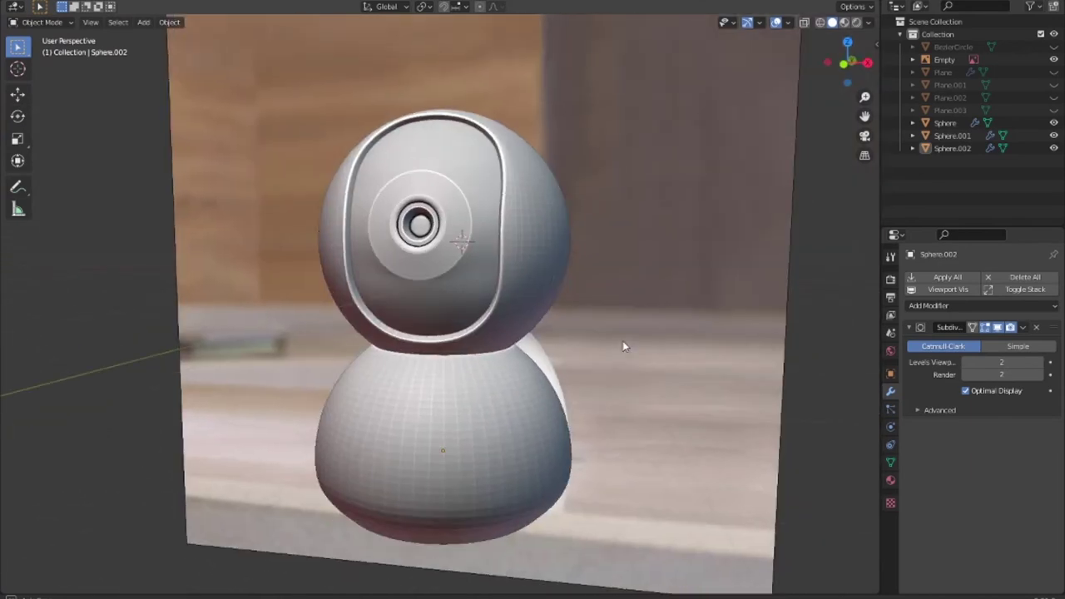
In front view, lower Sphere.002 slightly along Z beneath the head, then deselect it.
key(KP_1)
click(450, 439)
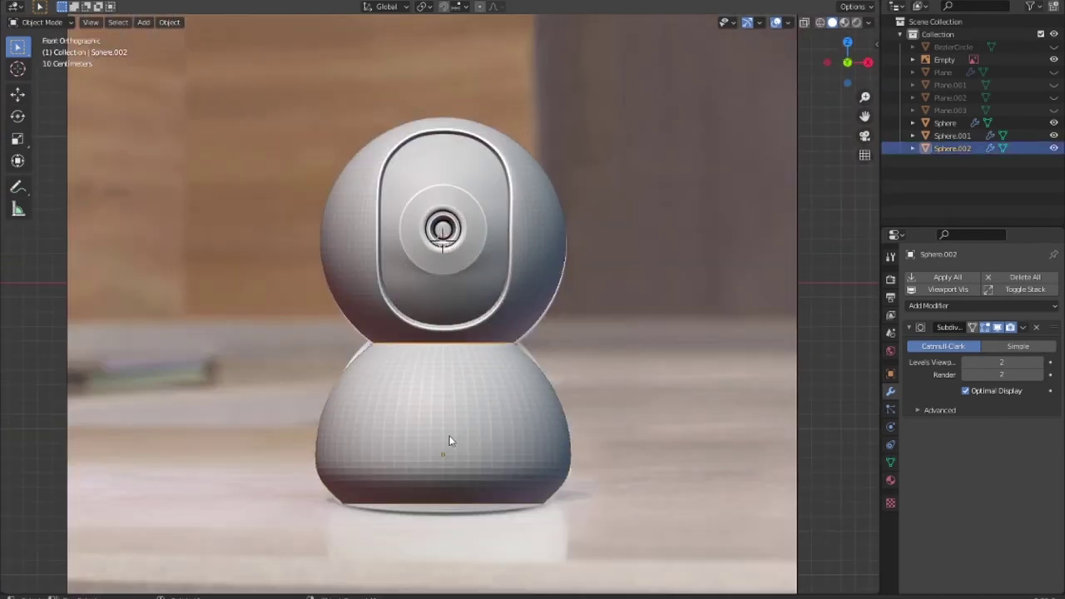
key(g)
key(z)
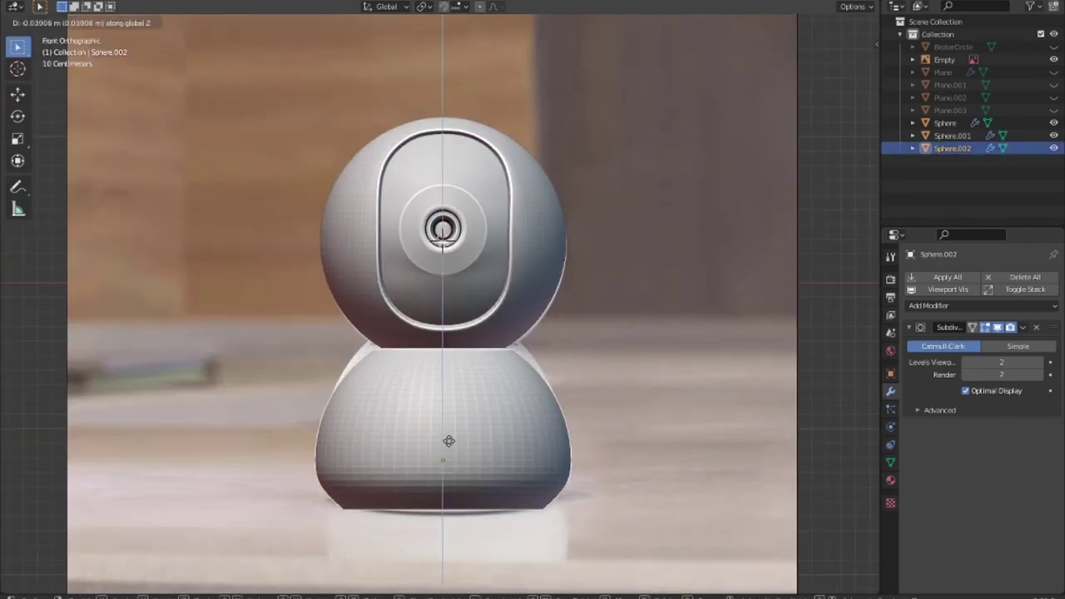
click(448, 441)
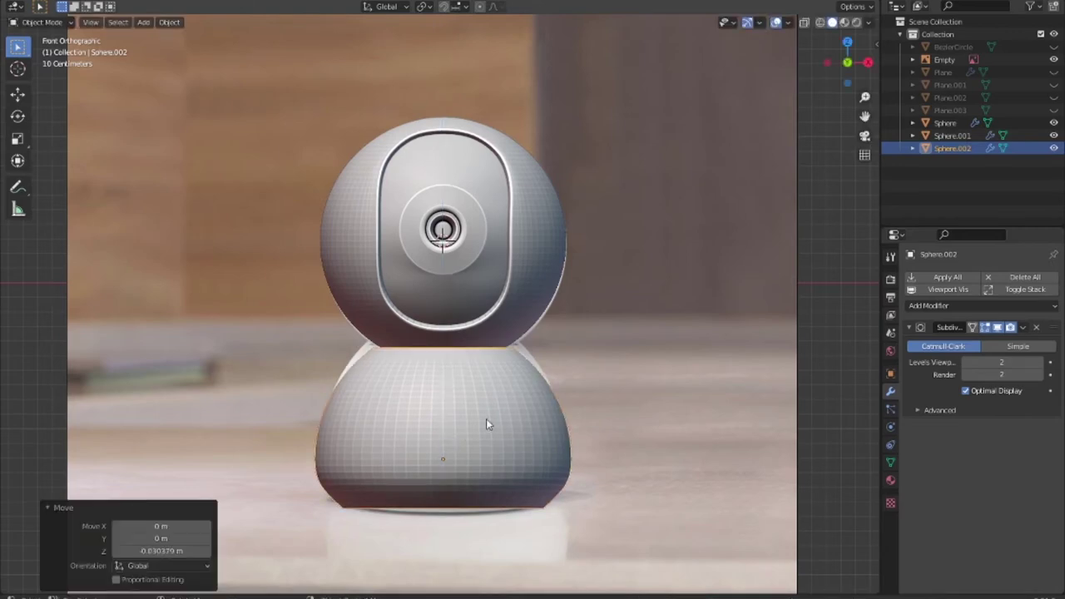
mouse_move(485, 418)
middle_down()
mouse_move(505, 459)
mouse_move(656, 444)
mouse_move(607, 437)
middle_up()
click(606, 436)
mouse_move(444, 421)
middle_down()
mouse_move(342, 425)
mouse_move(392, 440)
mouse_move(546, 441)
mouse_move(573, 378)
mouse_move(627, 380)
mouse_move(570, 368)
mouse_move(511, 273)
mouse_move(497, 276)
mouse_move(536, 398)
middle_up()
Extrude the edge loop around Sphere.002's opening and scale it inward to 0.864.
scroll(537, 398, up, 2)
key(Tab)
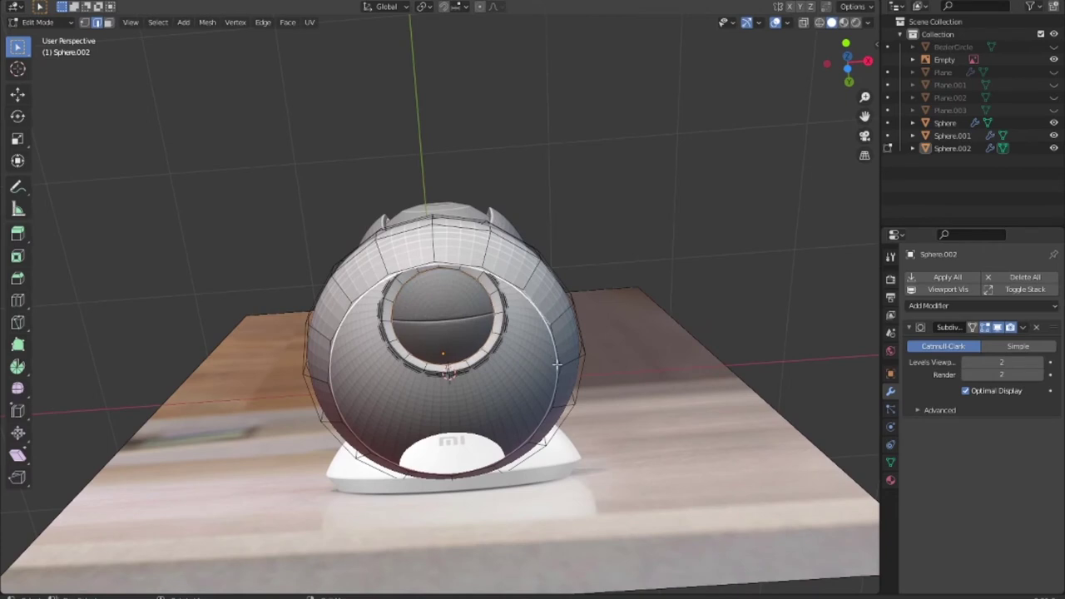
alt+click(549, 389)
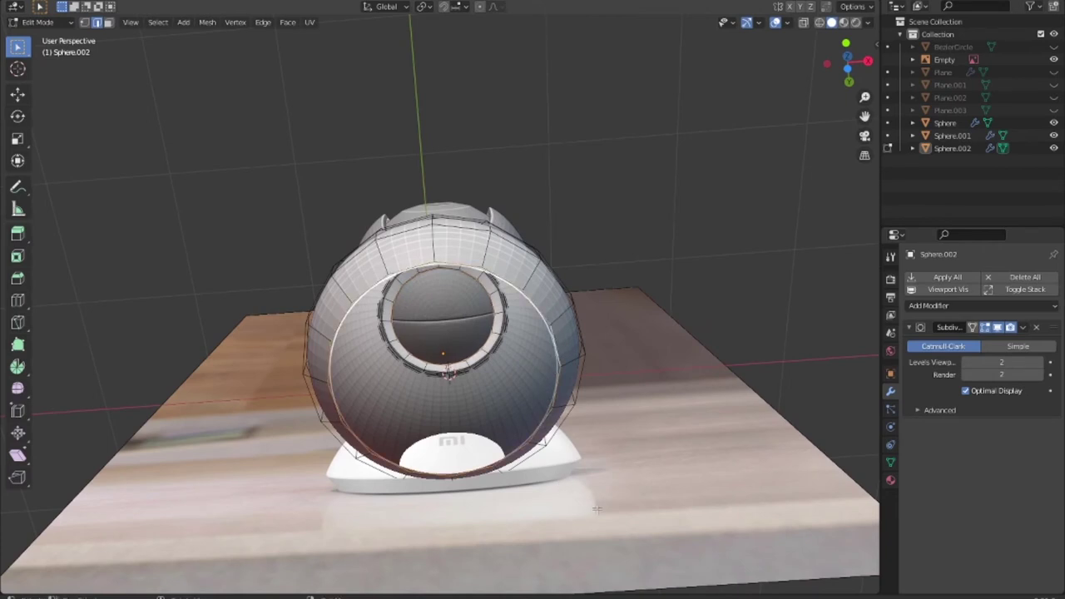
key(e)
key(s)
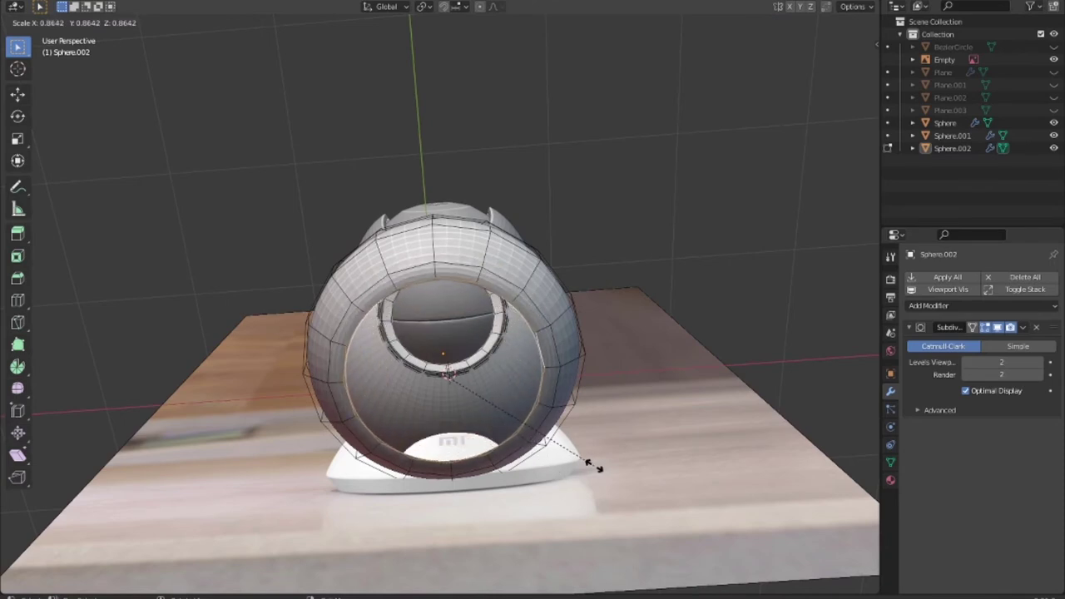
click(595, 467)
Extrude the rim again, scale it inward, raise it 0.0756 m on Z, then shrink it to 0.920.
key(e)
key(s)
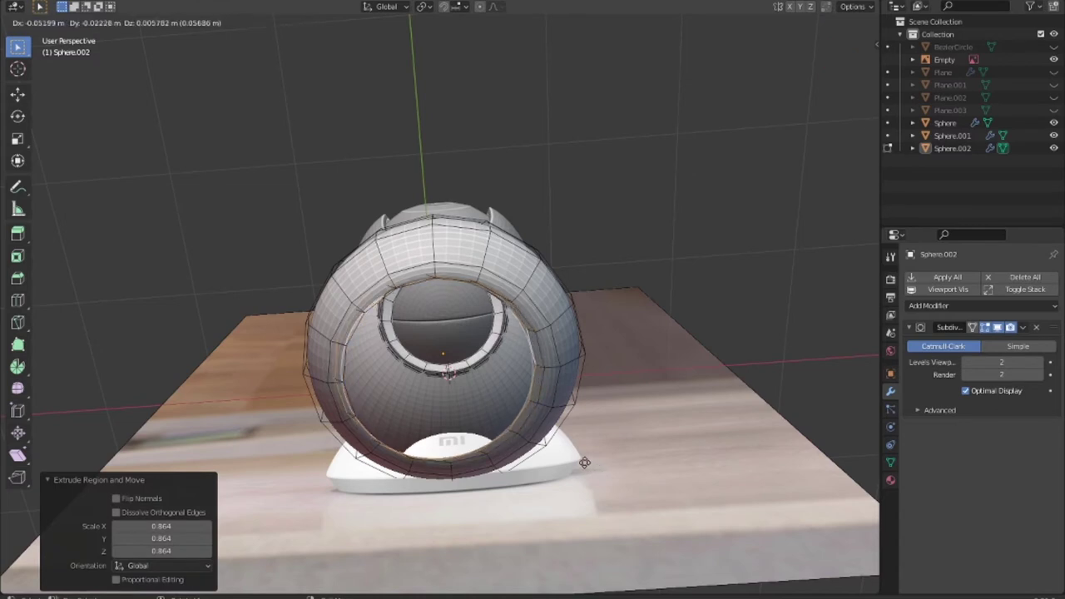
click(580, 460)
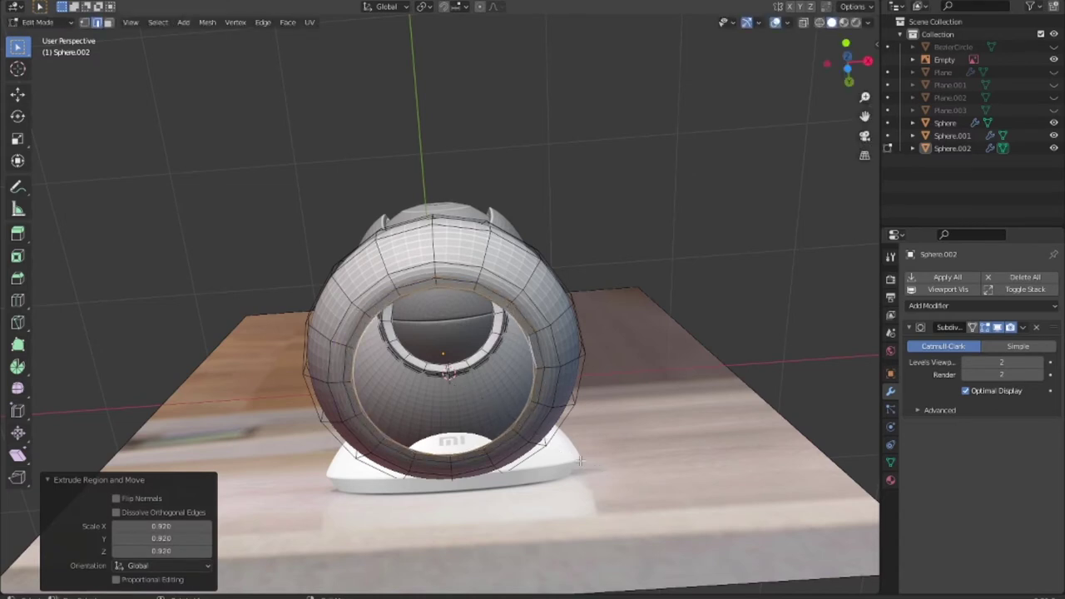
key(e)
key(z)
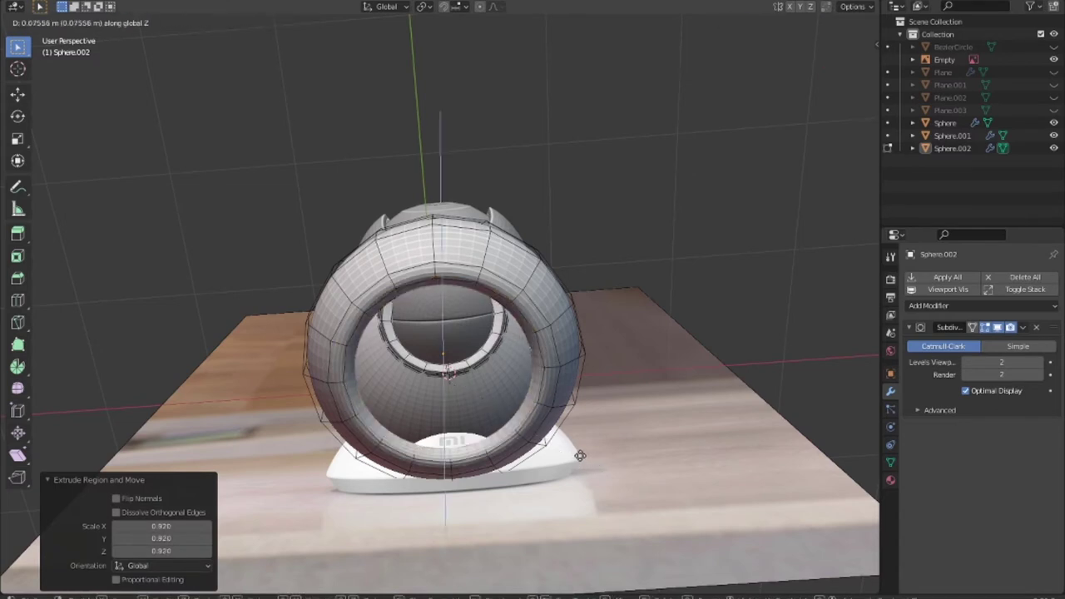
click(580, 456)
key(s)
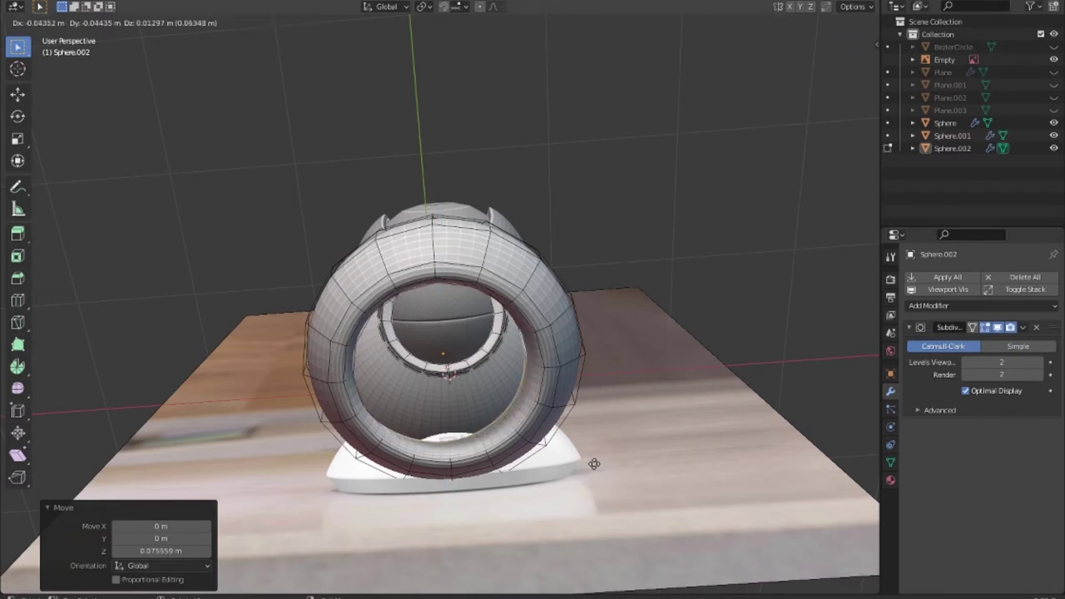
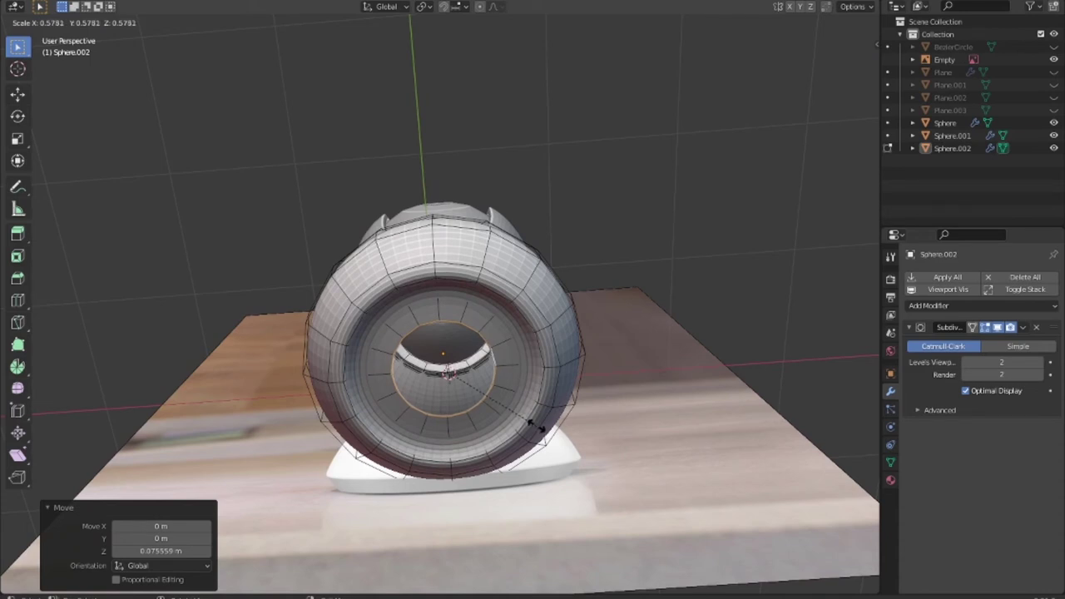
Scale the front opening's inner face loop down to 0.094 and return to Object Mode.
click(531, 424)
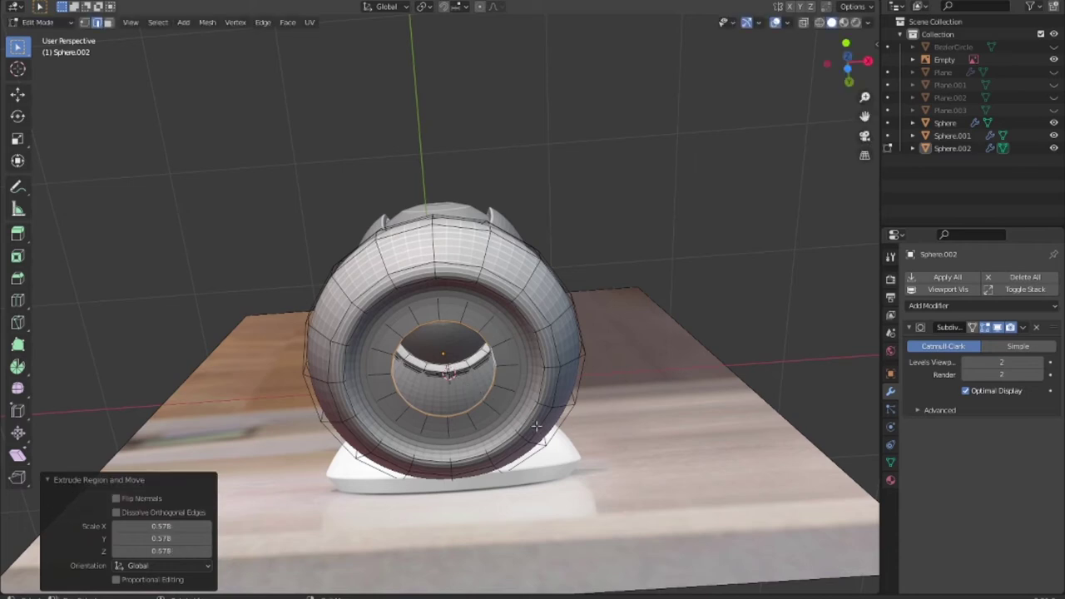
key(i)
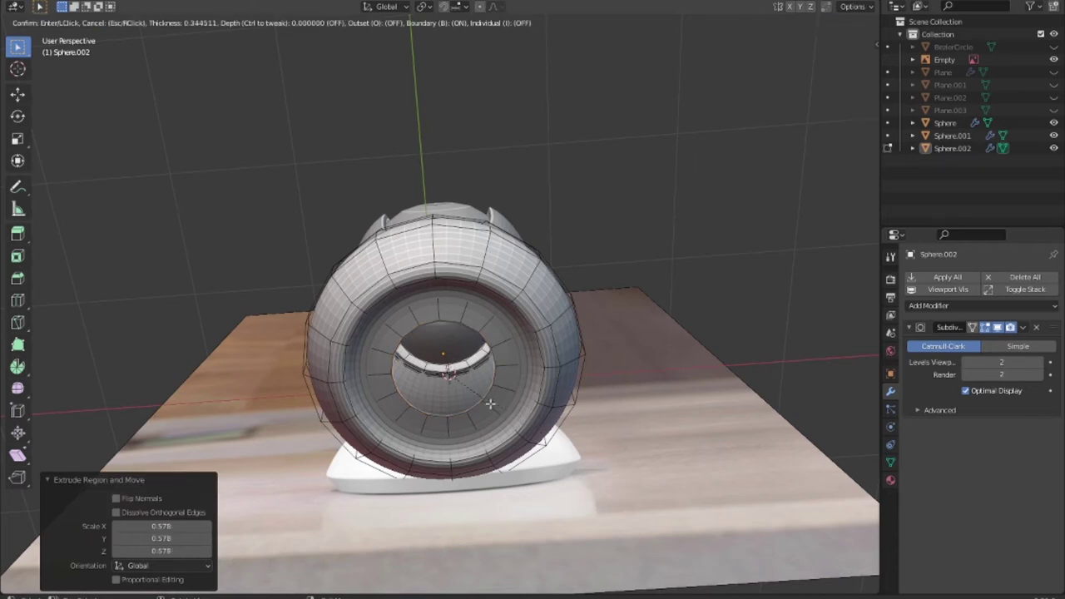
right_click(472, 387)
key(s)
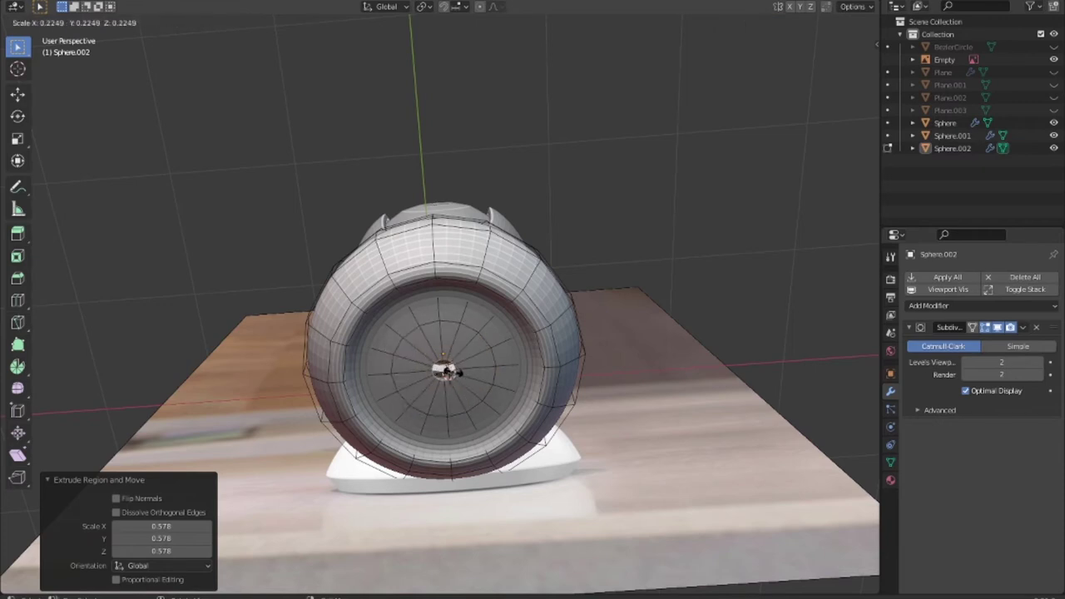
click(446, 371)
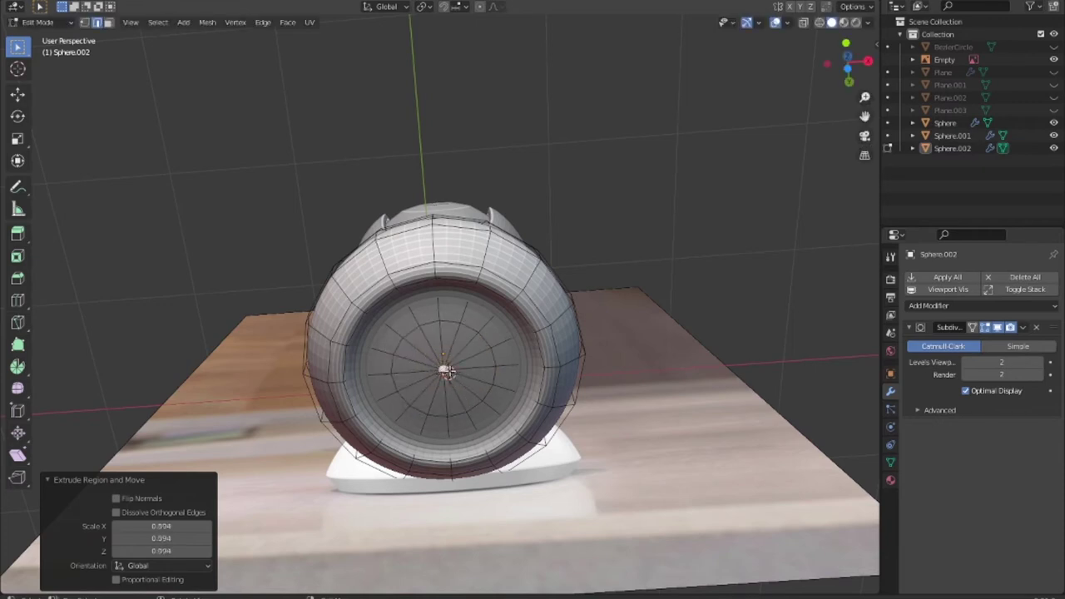
key(Tab)
Toggle see-through display and hide the reference image plane.
scroll(575, 473, down, 2)
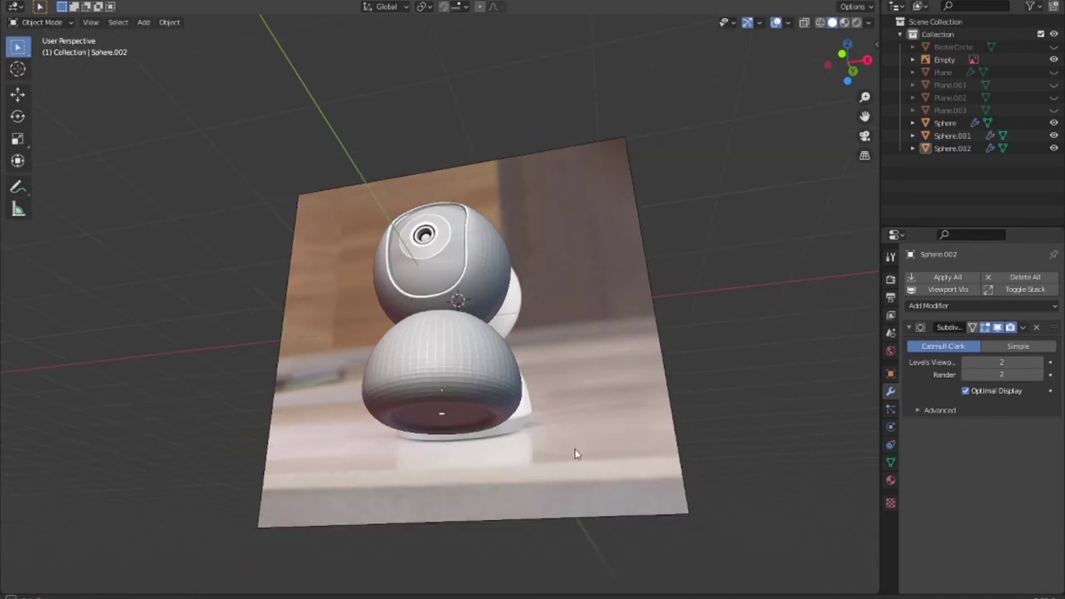
mouse_move(575, 454)
middle_down()
mouse_move(627, 509)
mouse_move(654, 504)
middle_up()
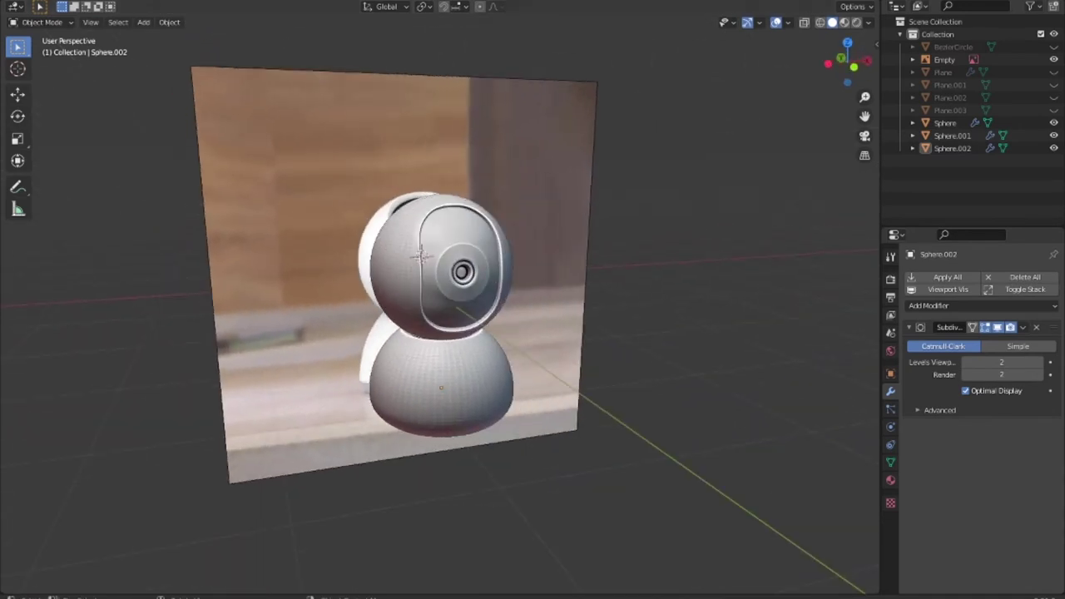
key(alt+Tab)
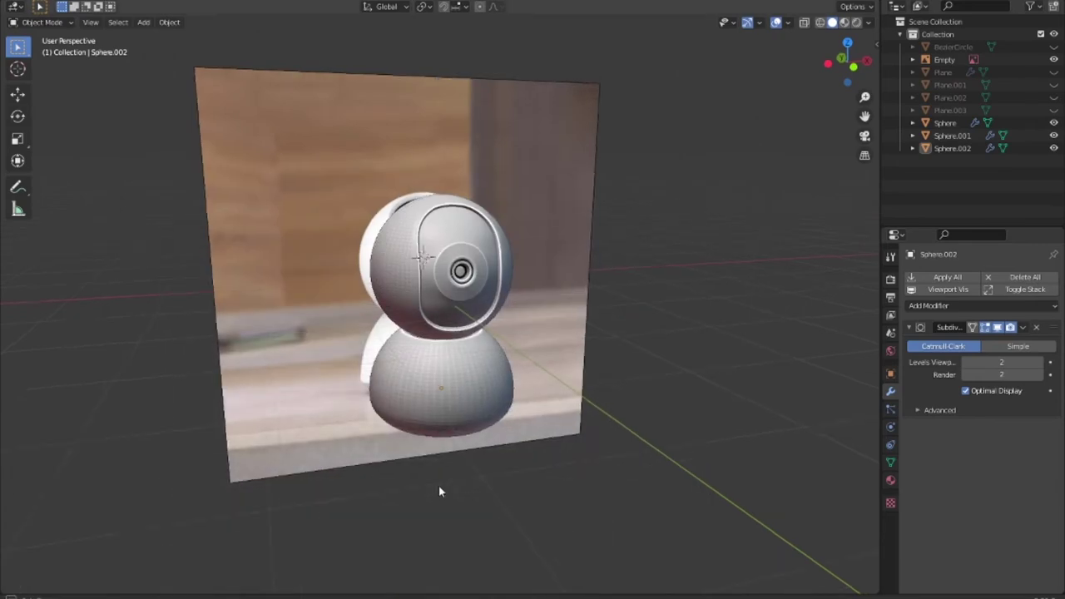
mouse_move(438, 492)
middle_down()
mouse_move(424, 482)
mouse_move(574, 483)
mouse_move(618, 471)
mouse_move(637, 427)
mouse_move(632, 369)
mouse_move(606, 328)
mouse_move(550, 428)
mouse_move(521, 458)
mouse_move(316, 457)
mouse_move(504, 474)
mouse_move(612, 439)
mouse_move(511, 450)
mouse_move(539, 304)
middle_up()
key(alt+z)
key(alt+z)
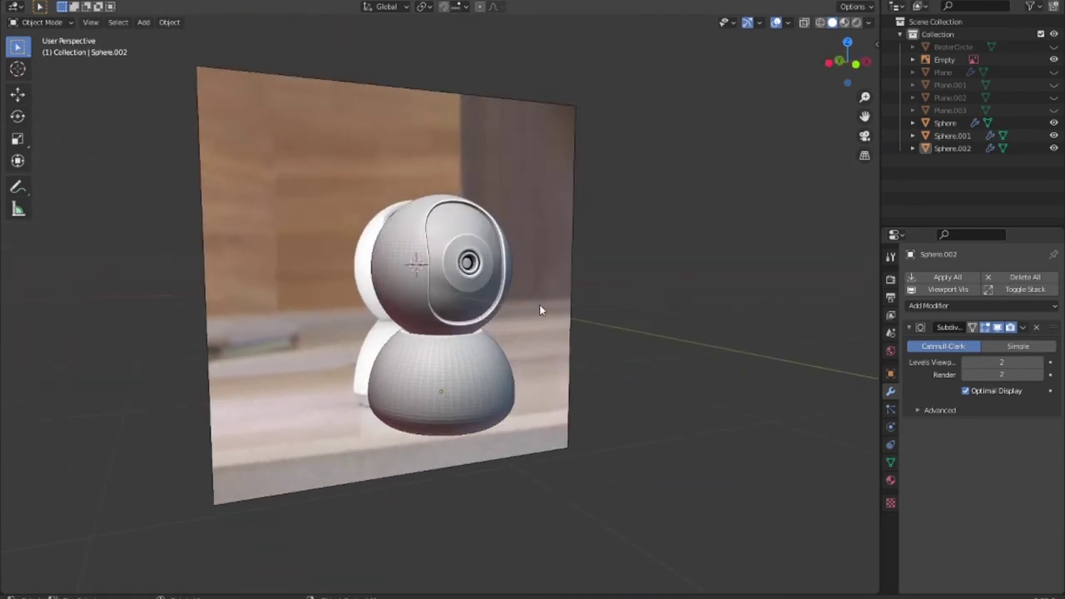
click(556, 331)
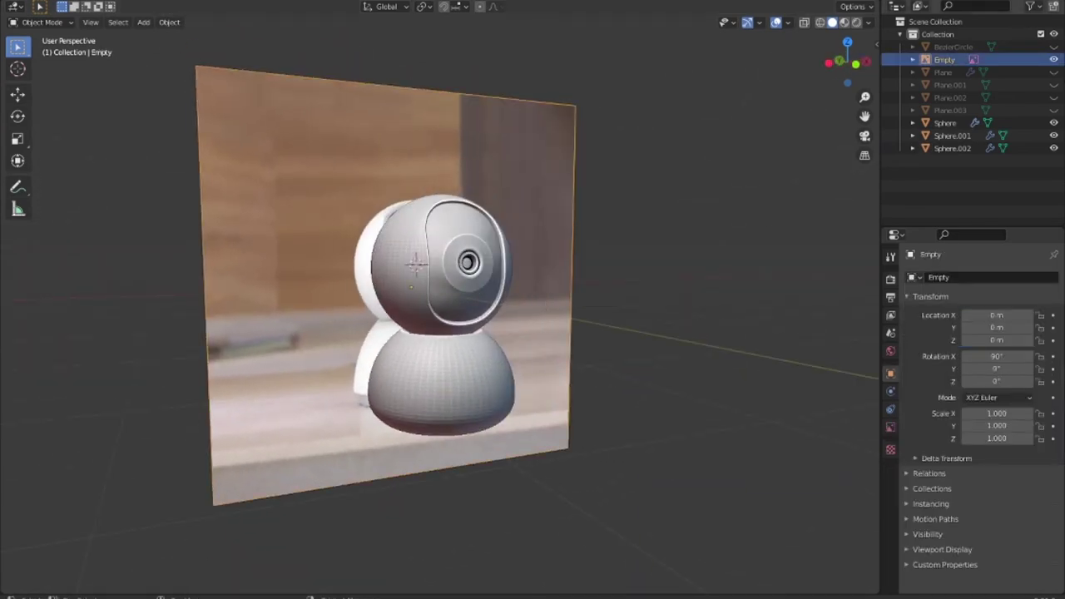
key(h)
Select Sphere.002 and enter Edit Mode, zoomed in on its underside hole.
mouse_move(631, 308)
middle_down()
mouse_move(309, 316)
mouse_move(363, 309)
mouse_move(437, 345)
mouse_move(411, 348)
mouse_move(545, 455)
mouse_move(519, 469)
mouse_move(495, 362)
middle_up()
scroll(493, 366, up, 2)
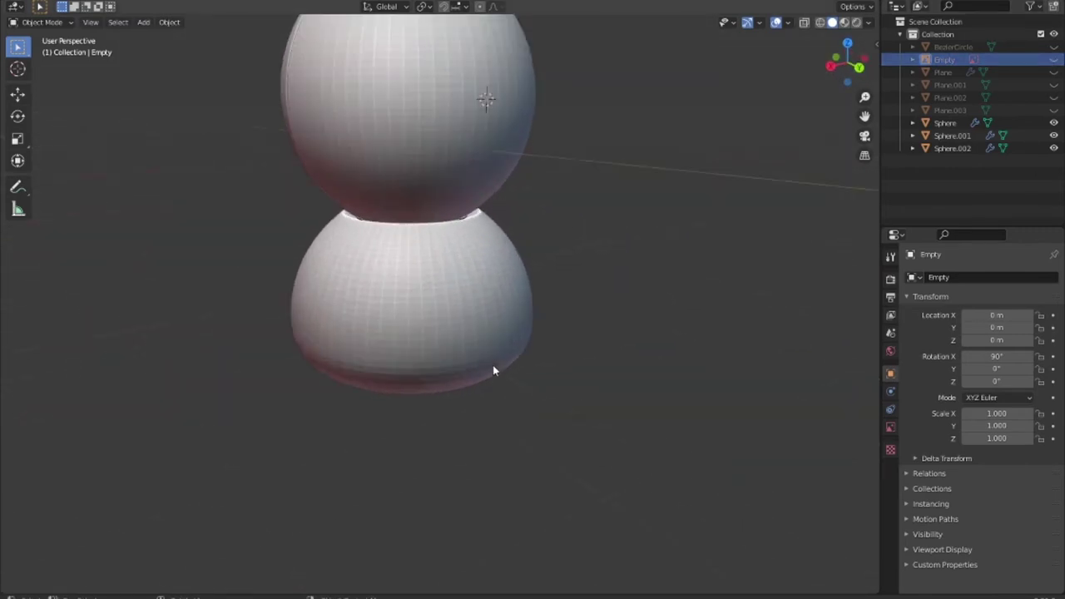
click(493, 365)
scroll(504, 405, up, 1)
scroll(520, 453, up, 1)
key(Tab)
mouse_move(516, 461)
middle_down()
mouse_move(467, 408)
mouse_move(480, 425)
middle_up()
scroll(473, 413, up, 1)
scroll(480, 425, up, 2)
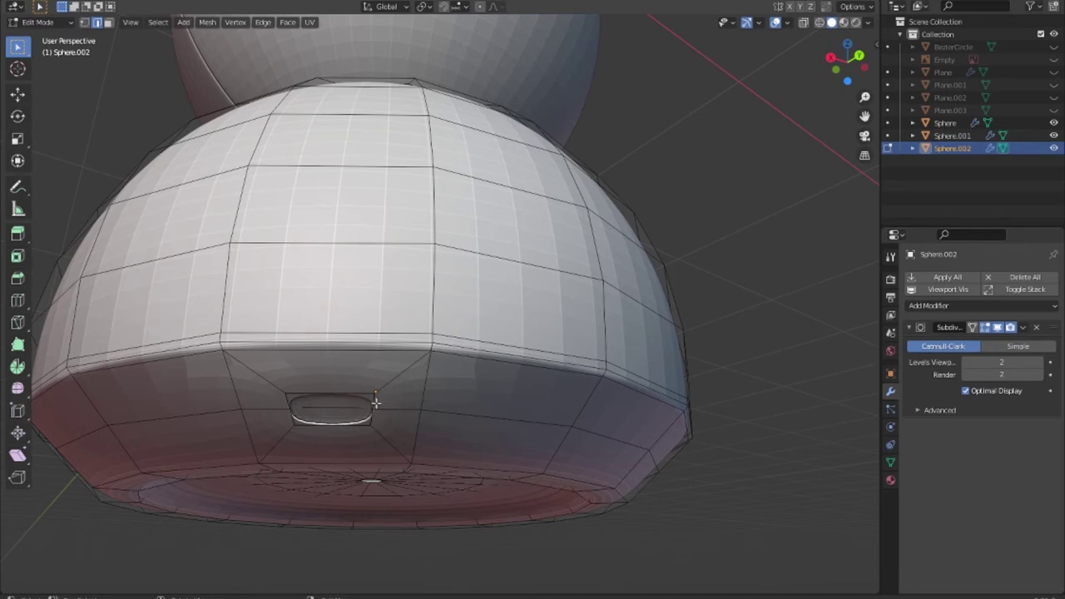
Bevel the edge loop around the small hole in Sphere.002.
alt+click(373, 416)
key(s)
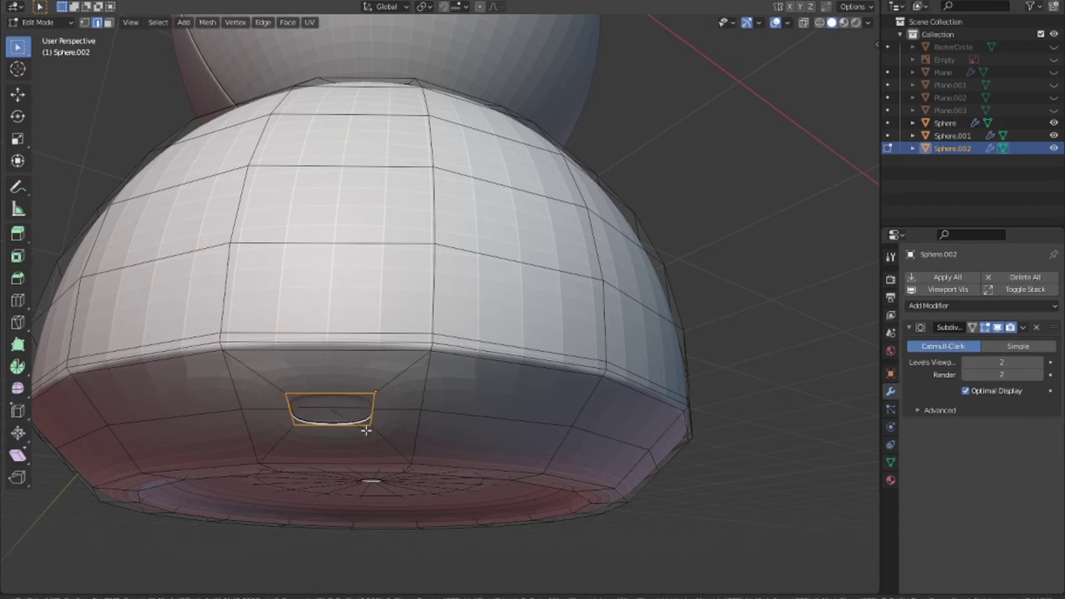
click(368, 430)
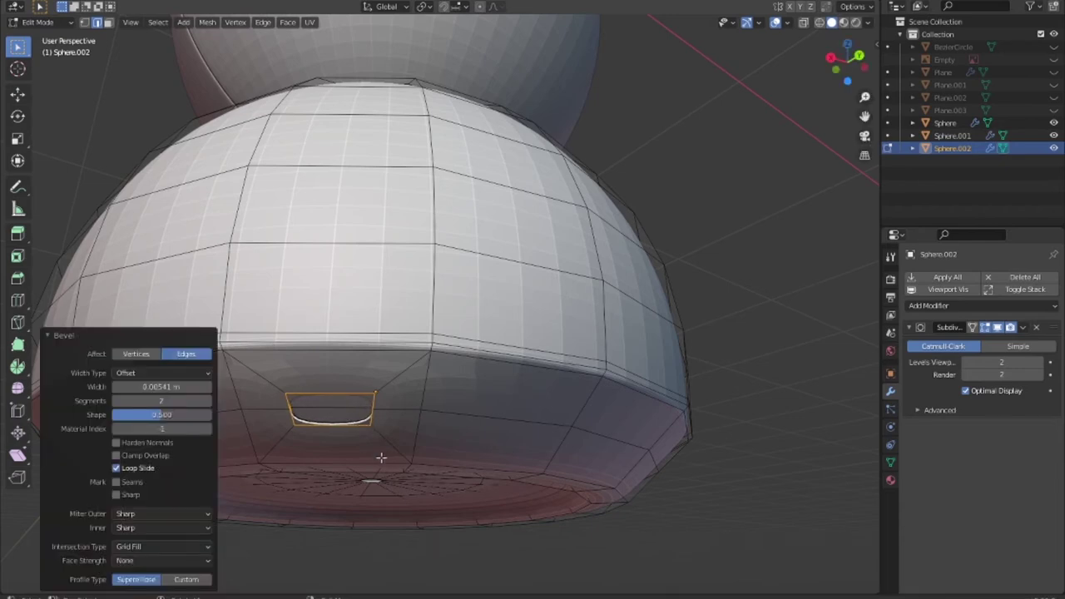
click(509, 533)
mouse_move(538, 492)
middle_down()
mouse_move(637, 492)
mouse_move(473, 493)
mouse_move(570, 516)
middle_up()
key(Tab)
scroll(667, 515, down, 3)
mouse_move(507, 475)
middle_down()
mouse_move(466, 435)
mouse_move(478, 452)
middle_up()
Fill the hole's rim with a face and extrude it inward into a recess.
key(Tab)
alt+click(384, 397)
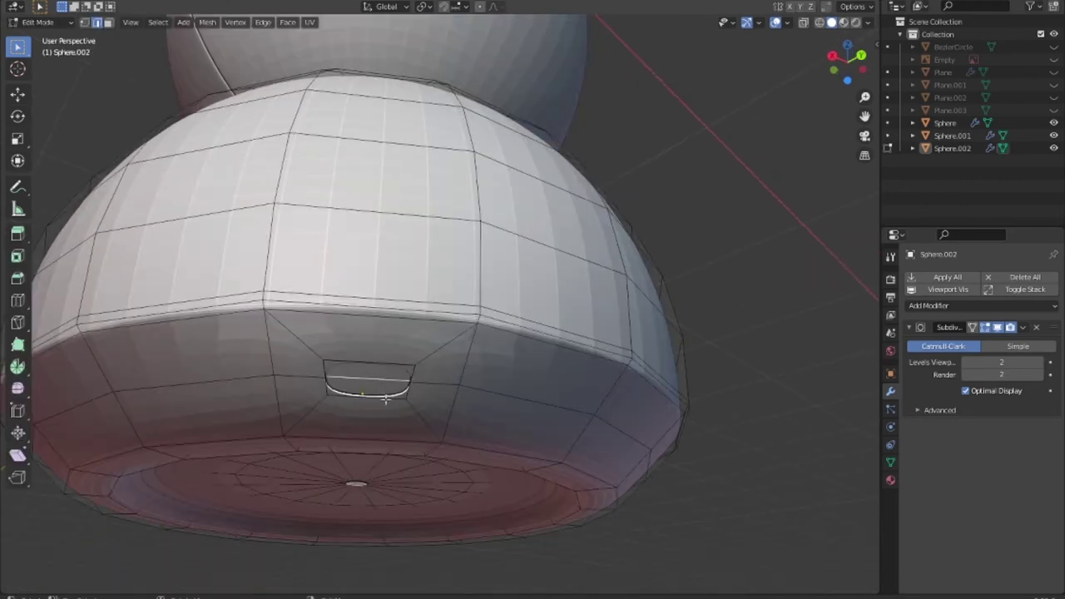
key(f)
key(3)
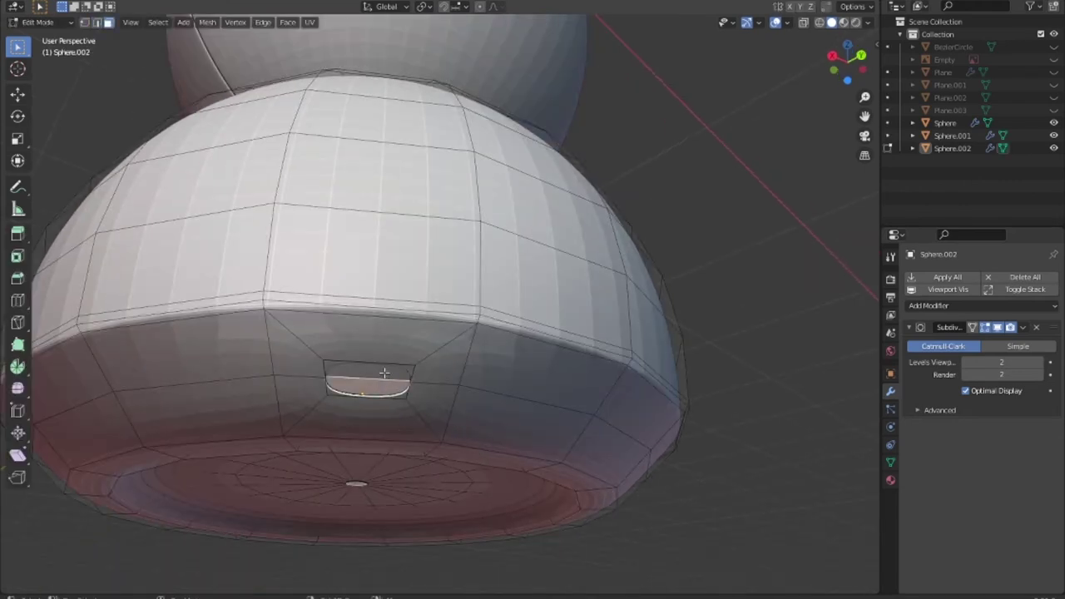
click(384, 373)
key(e)
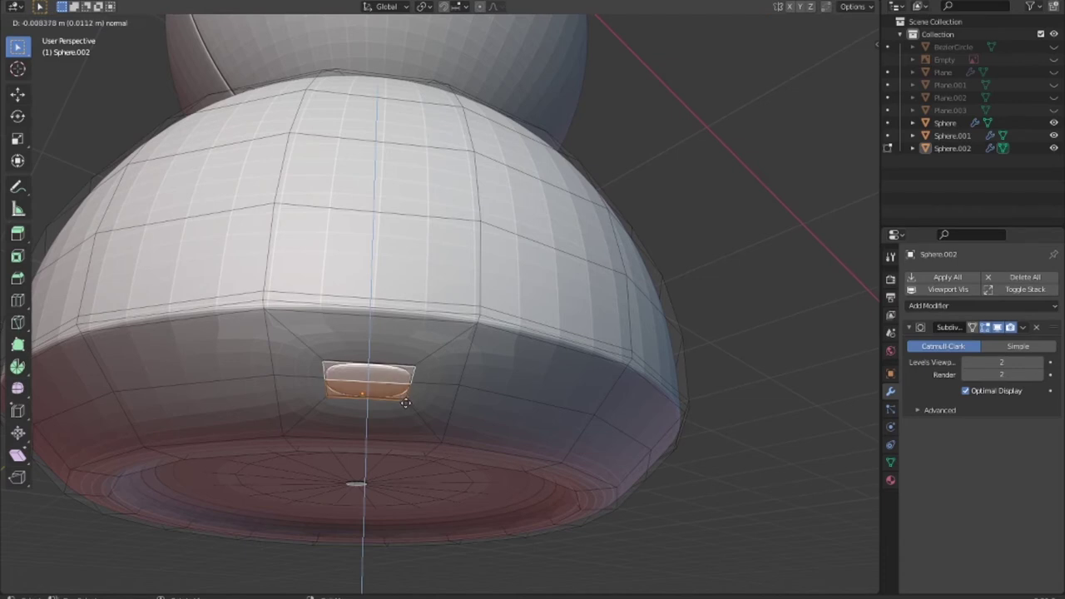
click(408, 404)
key(Tab)
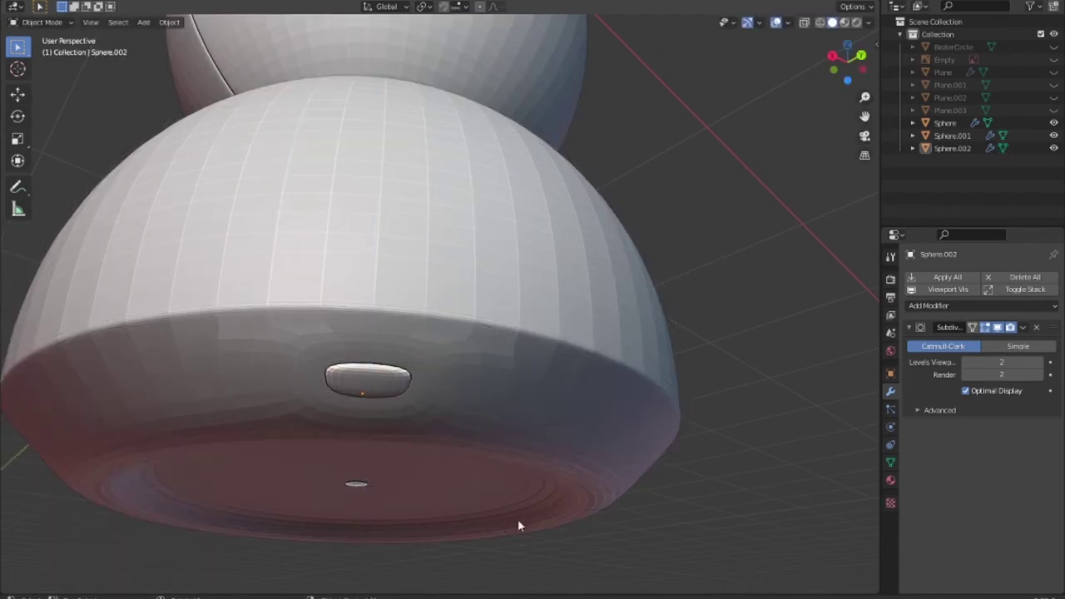
scroll(564, 498, down, 3)
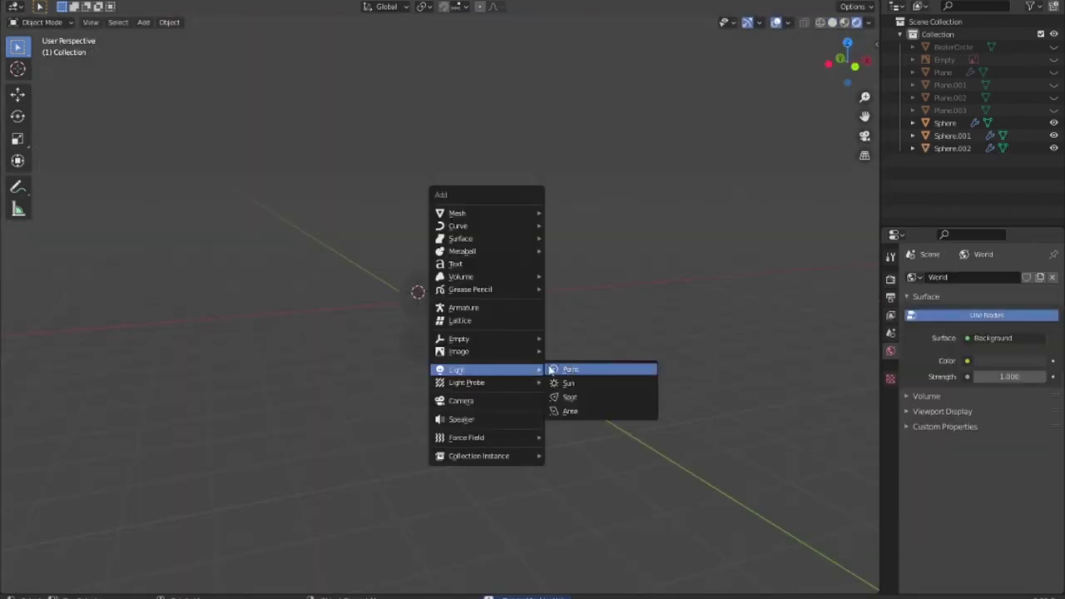
Add an area light, raise it above the model, enlarge it about 5.6x and tilt it 12°.
click(598, 414)
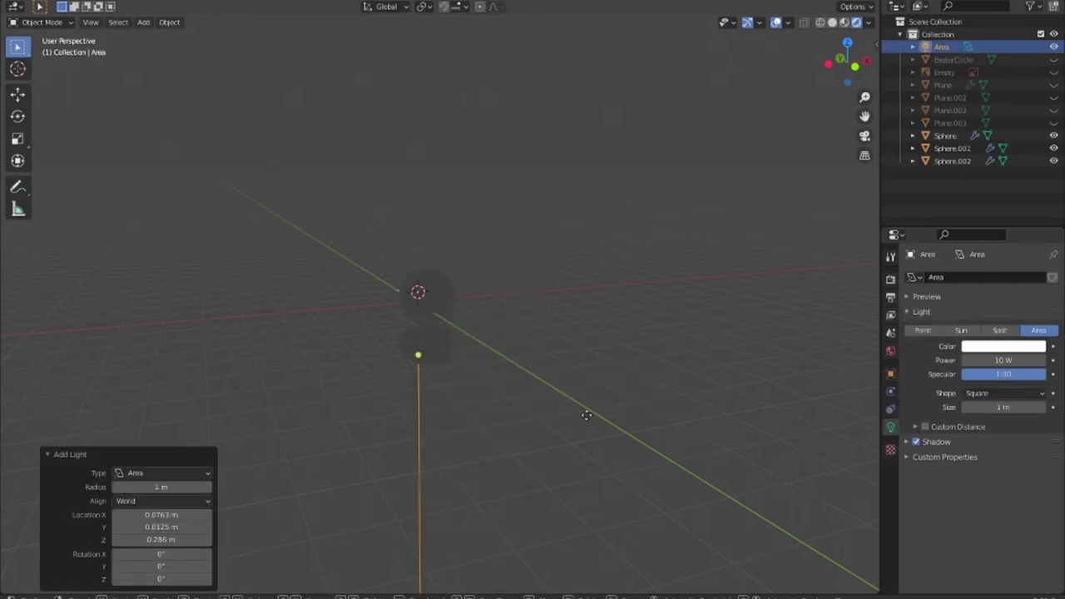
key(g)
key(z)
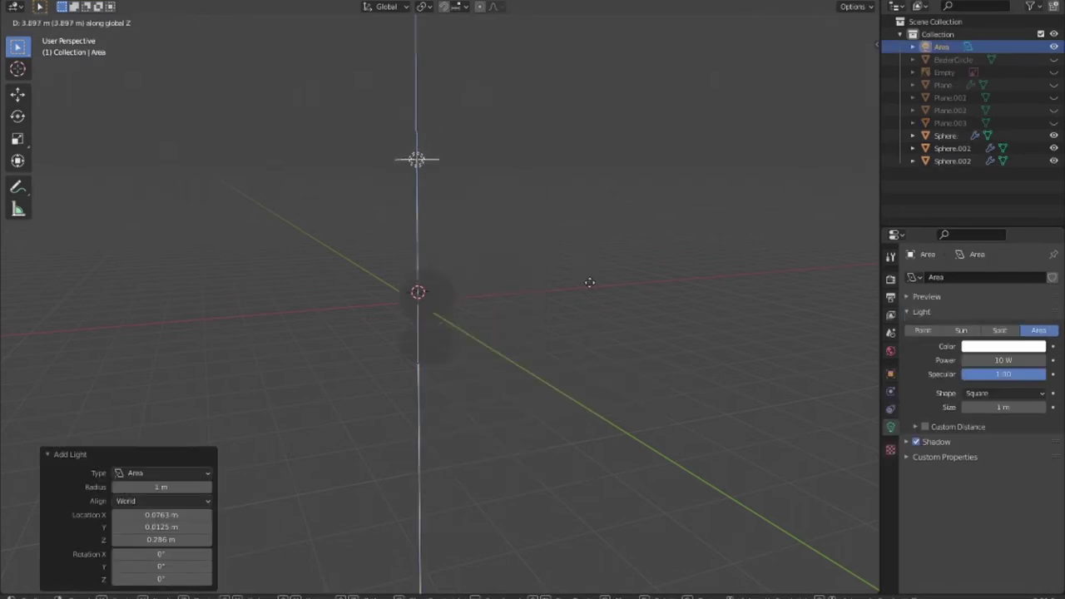
click(589, 282)
key(s)
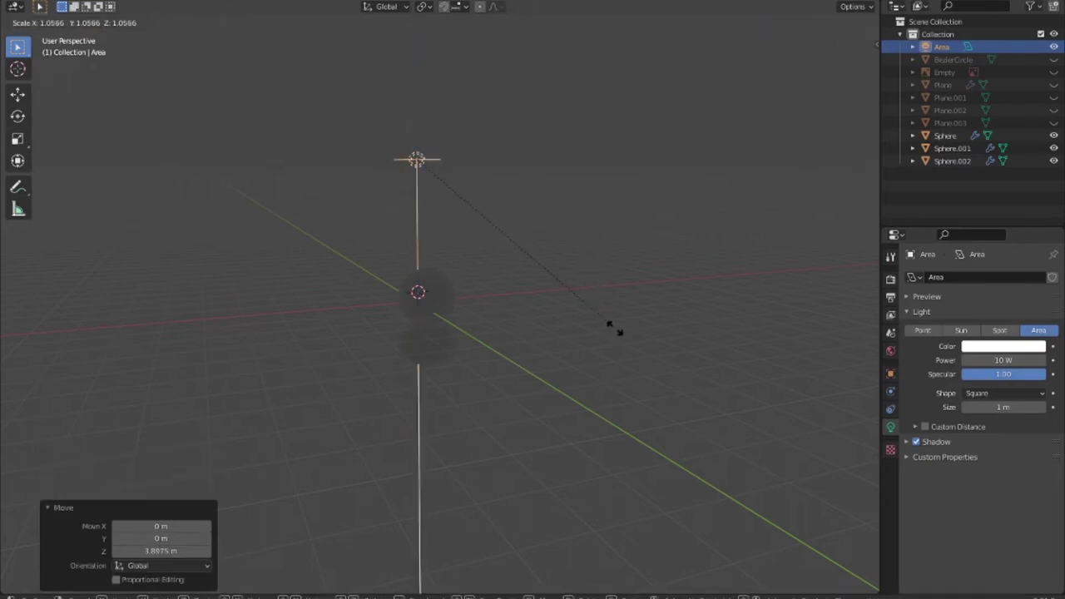
click(612, 293)
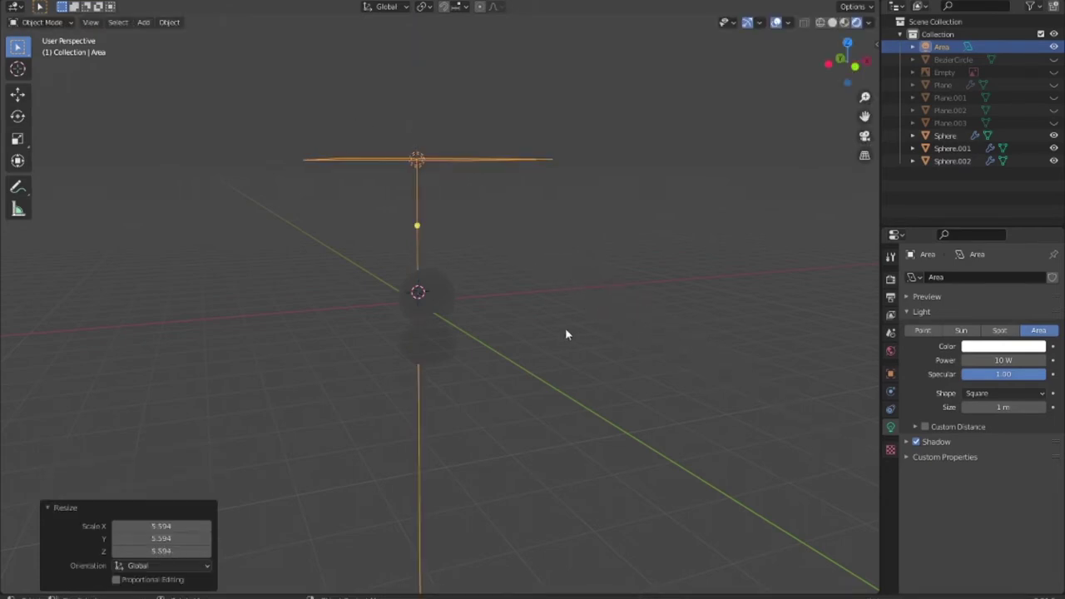
key(r)
click(674, 302)
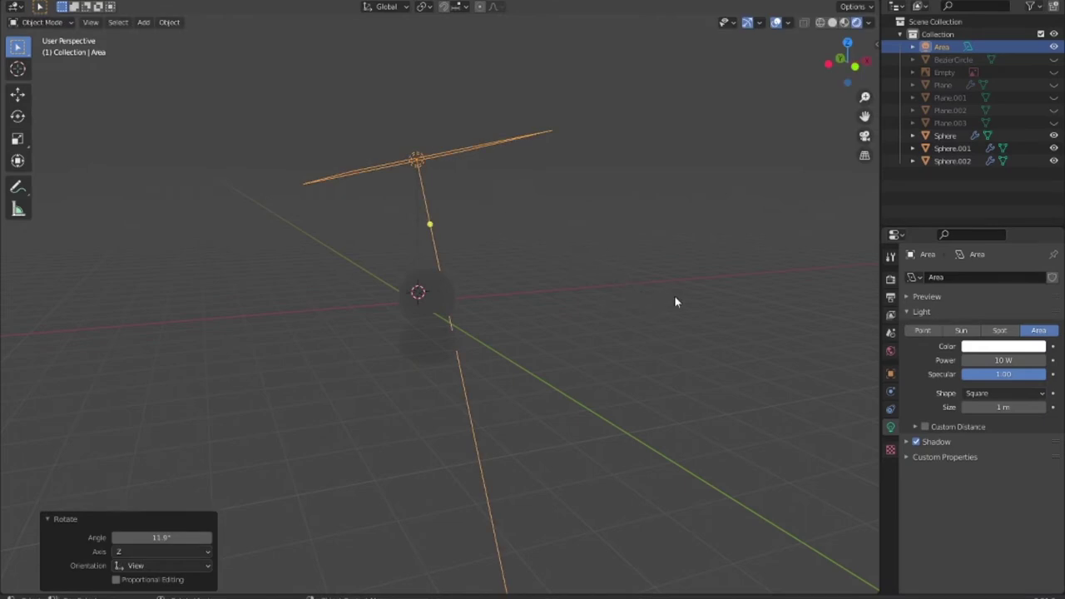
Move the area light off to the model's left, checking from top and front views.
key(KP_1)
key(KP_7)
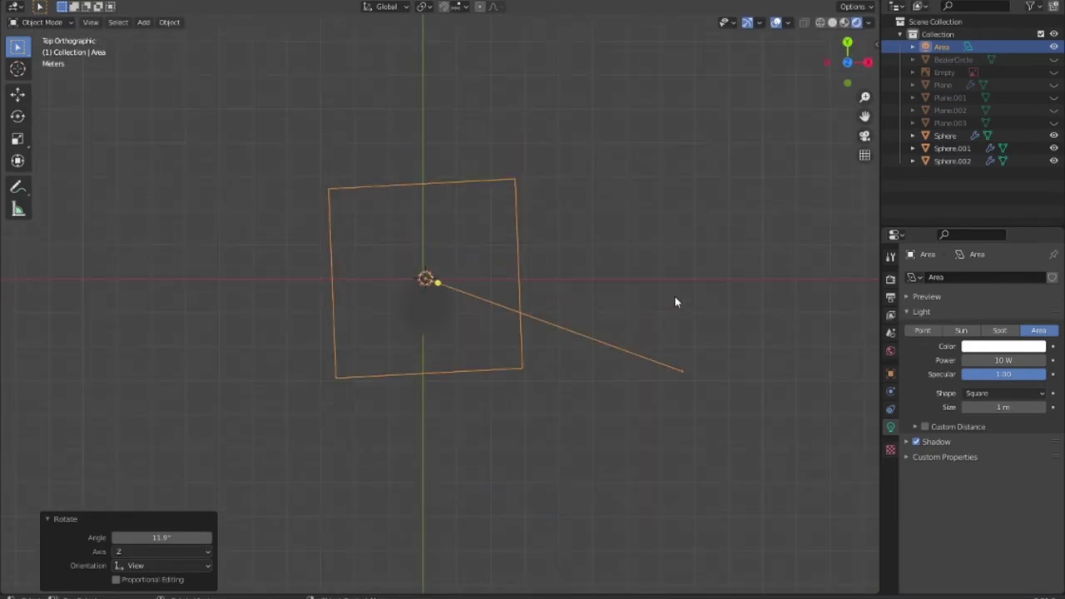
key(g)
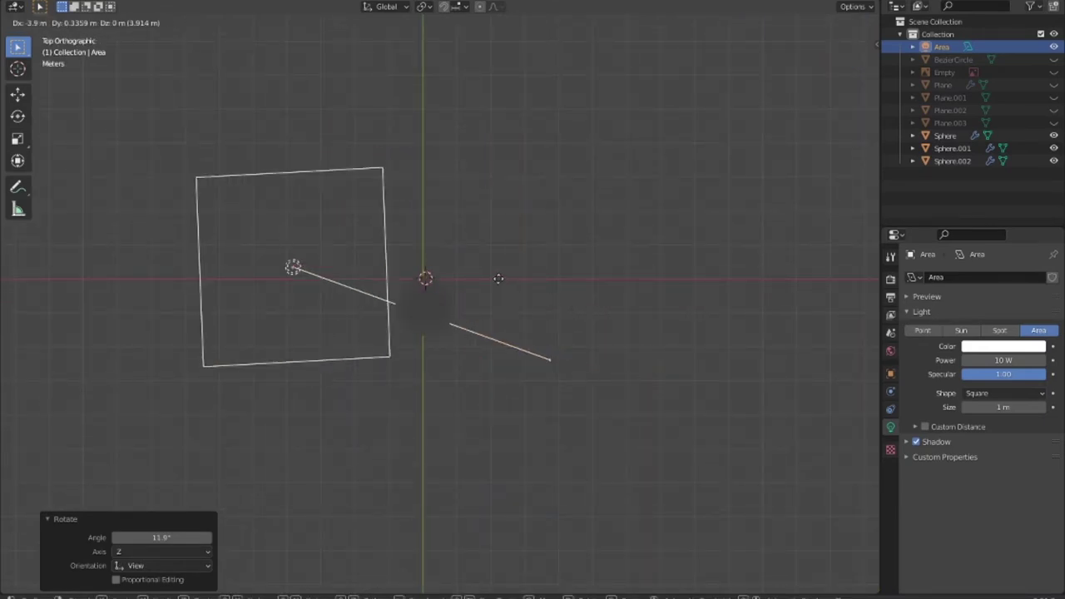
click(517, 359)
mouse_move(517, 360)
middle_down()
mouse_move(477, 221)
mouse_move(492, 230)
middle_up()
key(KP_1)
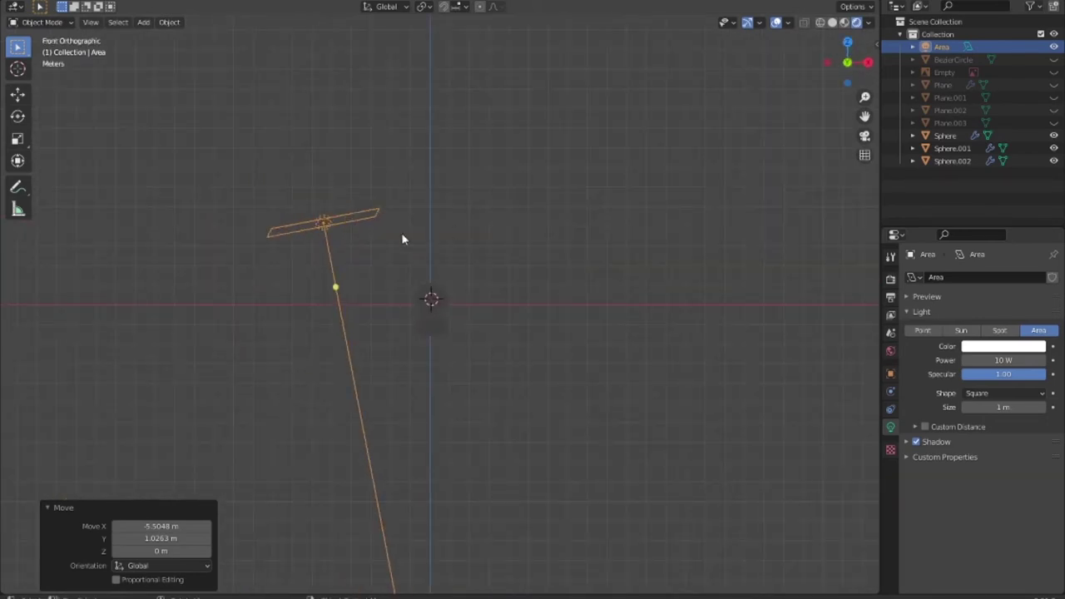
Raise the three sphere objects 1.58 m upward.
drag(469, 384, 412, 259)
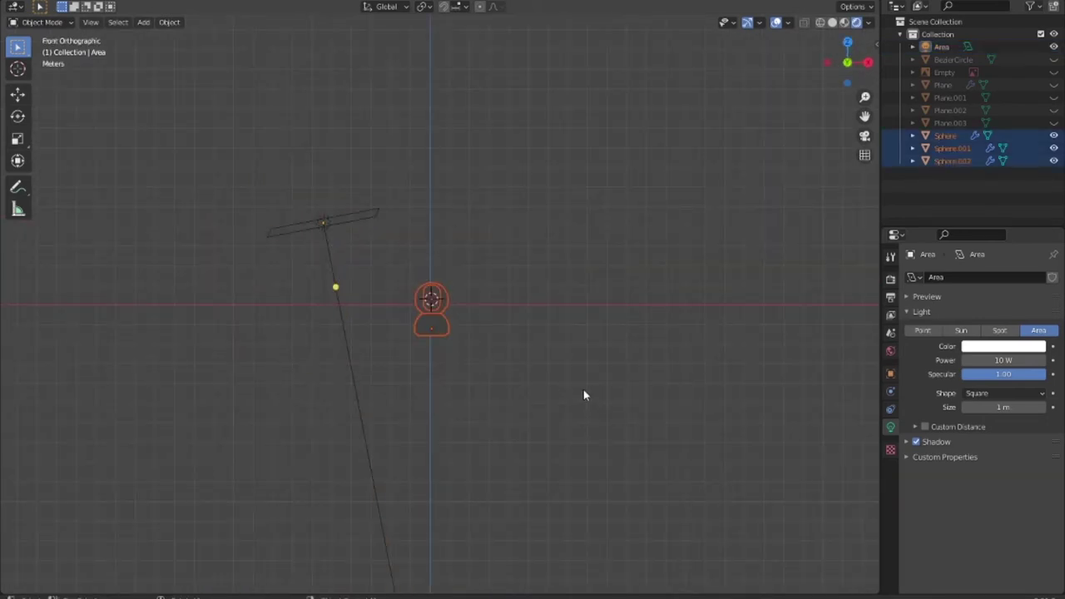
key(g)
key(z)
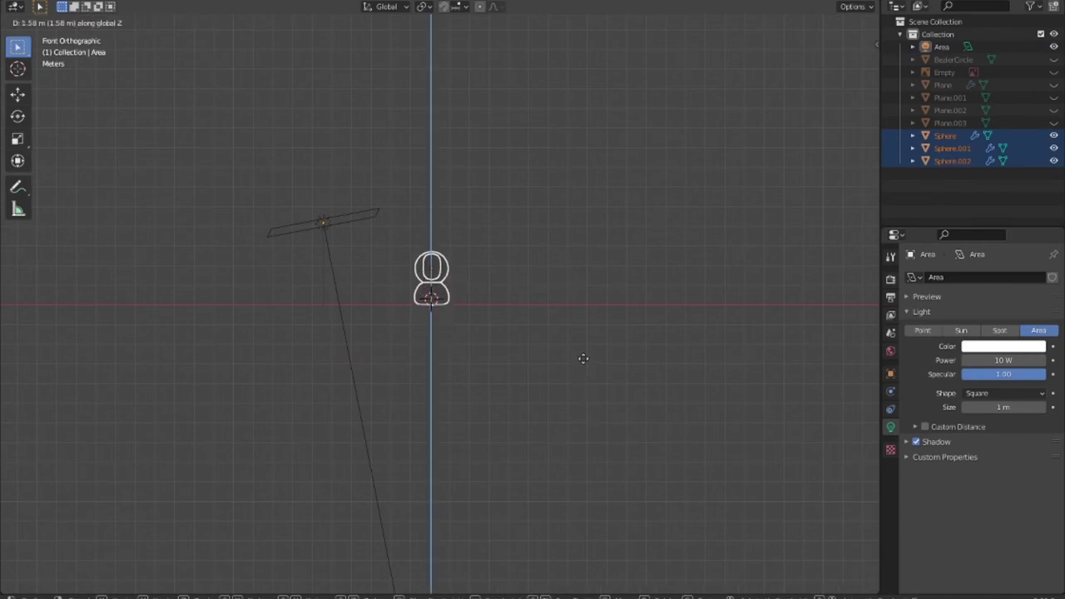
click(583, 364)
click(583, 359)
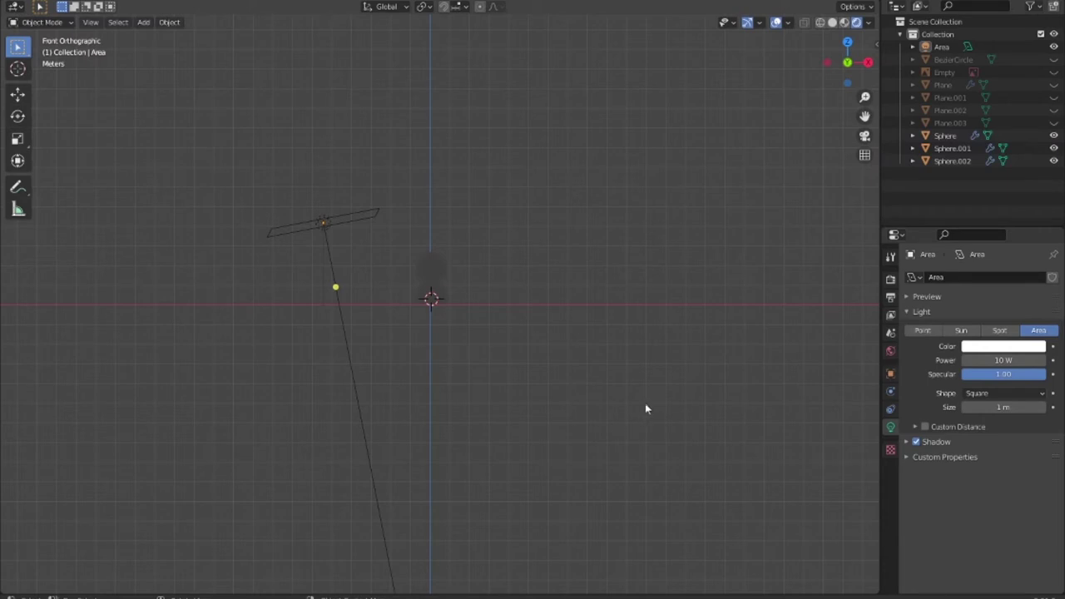
Enter 600 W as the area light's power.
click(967, 427)
click(967, 427)
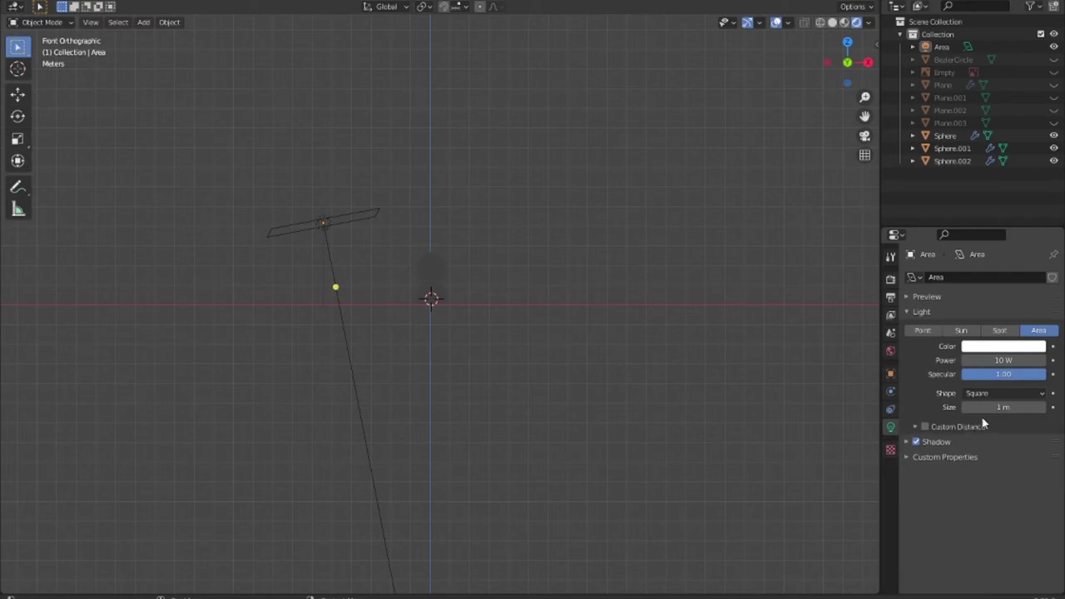
click(1003, 360)
Duplicate the 600 W light to the model's right and move the original to its left.
key(Return)
key(shift+d)
click(654, 309)
key(r)
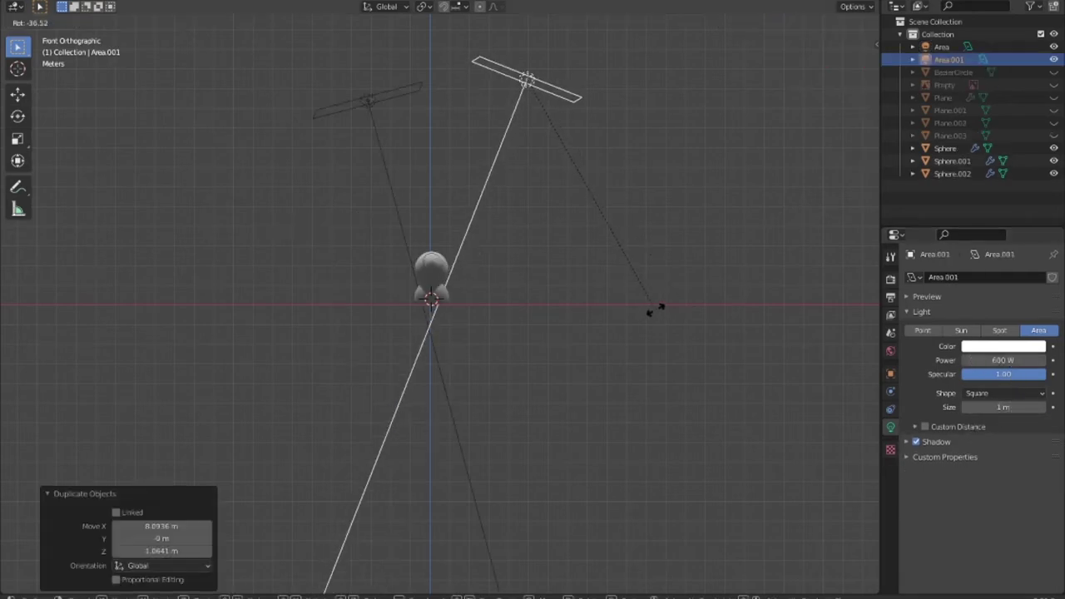
click(656, 309)
key(KP_7)
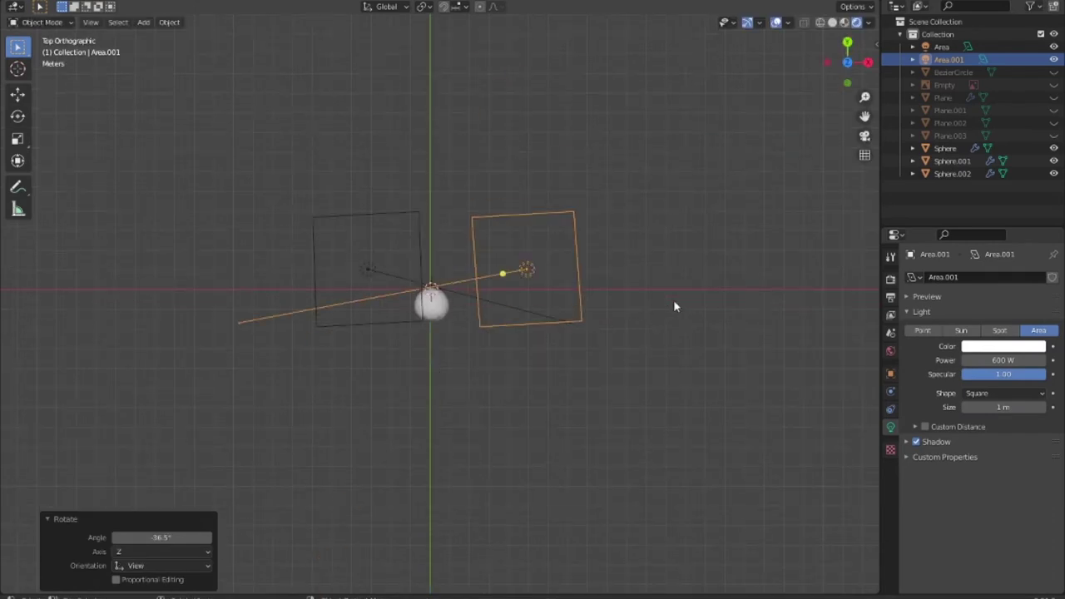
key(g)
click(786, 306)
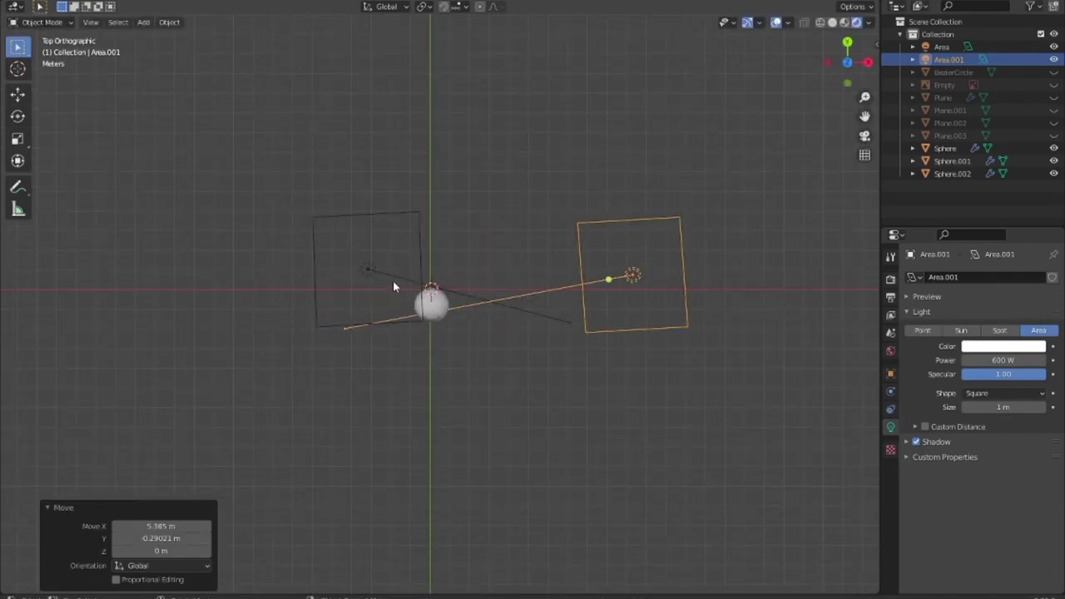
click(370, 272)
key(g)
click(268, 268)
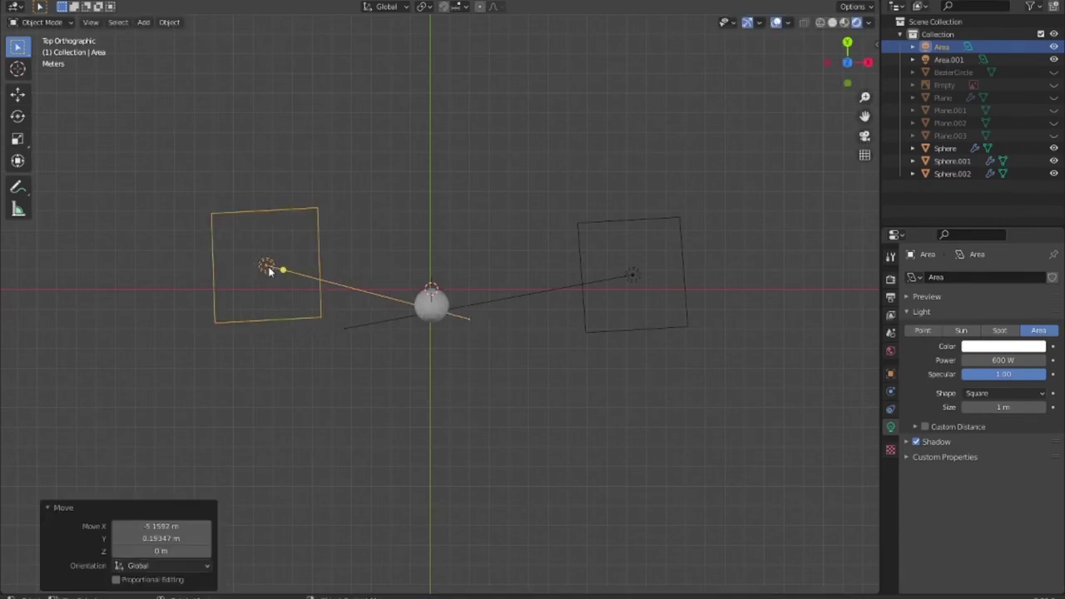
Add a third light beyond the model, rotated -63.4° toward it.
key(shift+d)
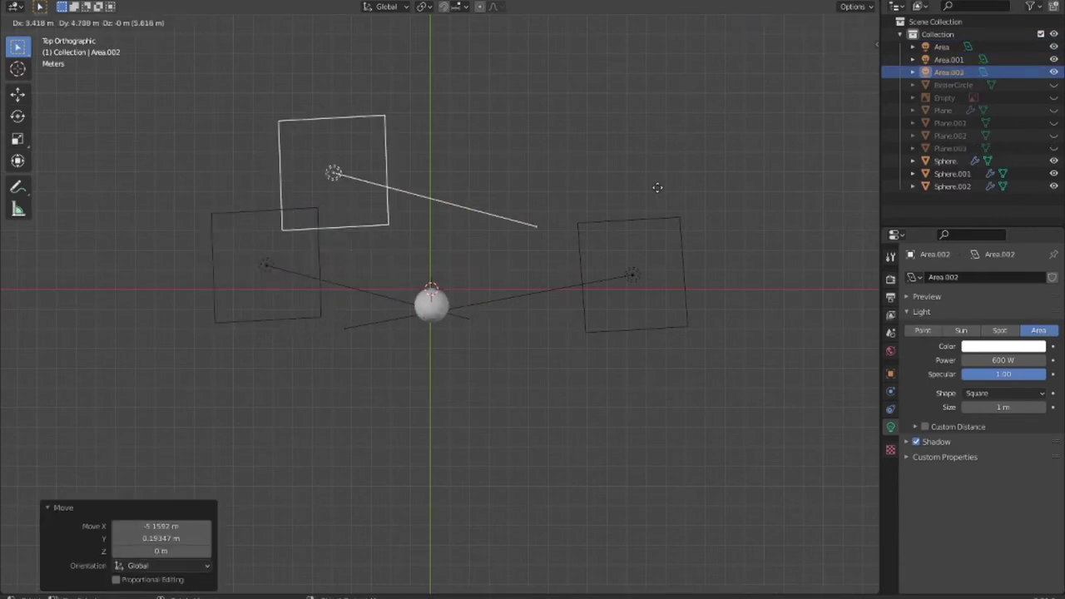
click(685, 169)
key(r)
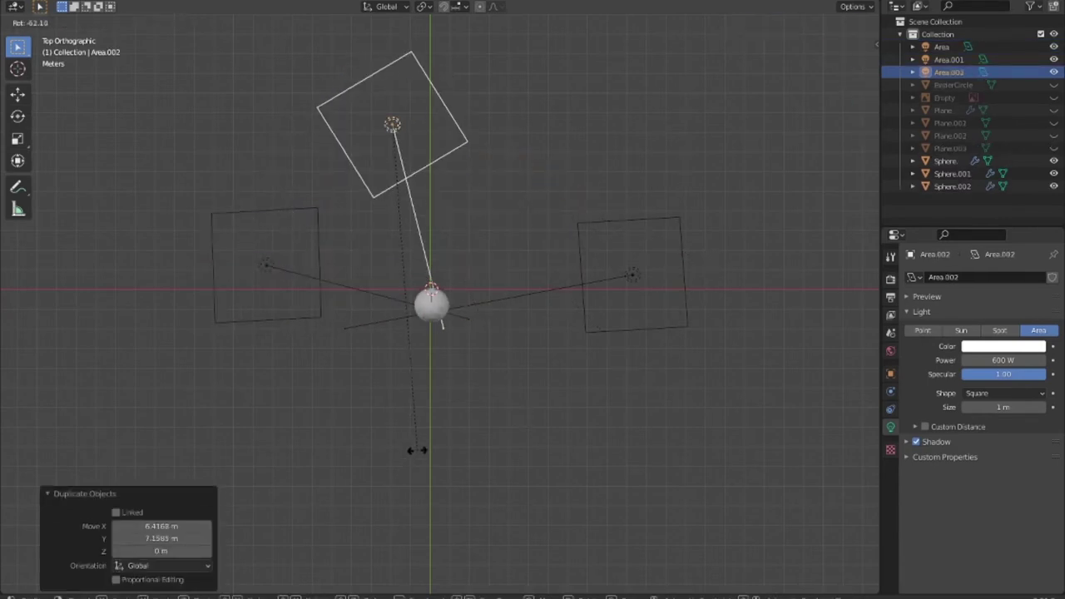
click(406, 445)
mouse_move(499, 458)
middle_down()
mouse_move(522, 346)
mouse_move(554, 361)
middle_up()
scroll(522, 337, up, 5)
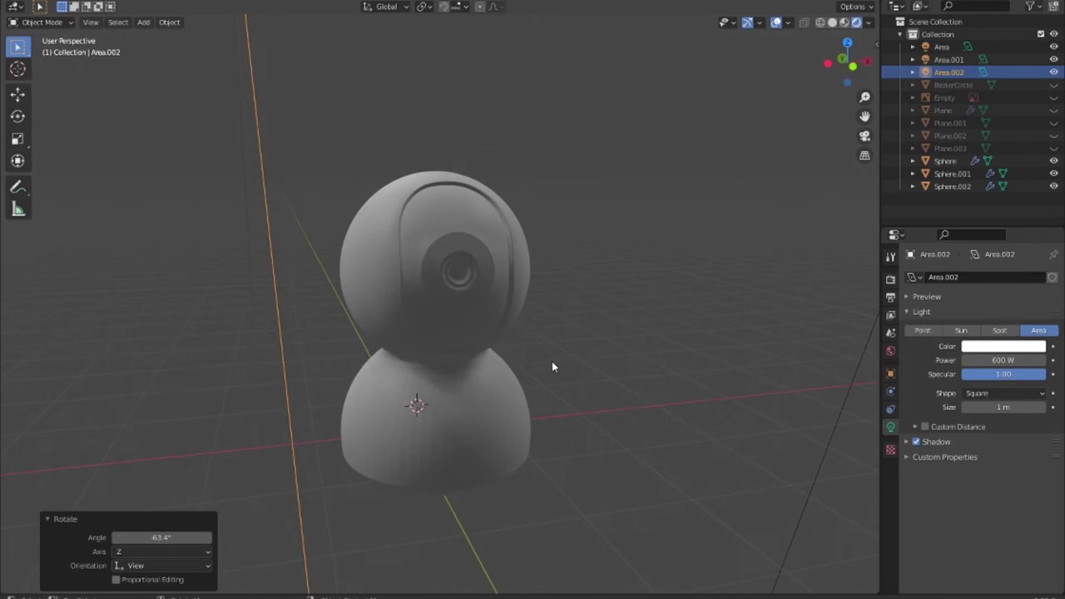
Orbit to the lens side and switch the viewport to Rendered shading.
scroll(551, 363, down, 1)
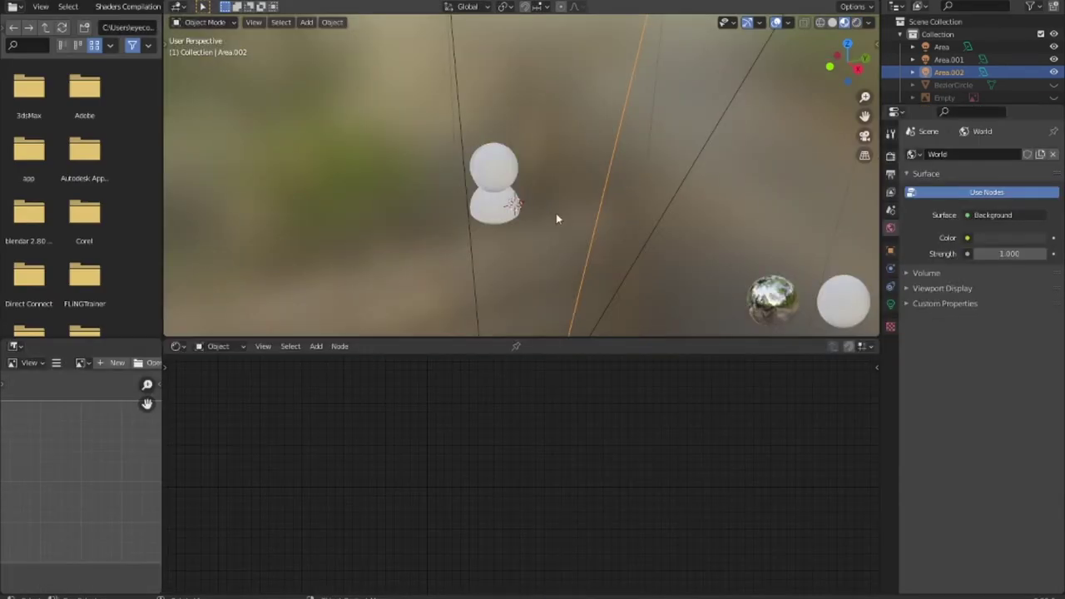
mouse_move(445, 198)
middle_down()
mouse_move(354, 208)
mouse_move(505, 154)
middle_up()
scroll(504, 155, up, 2)
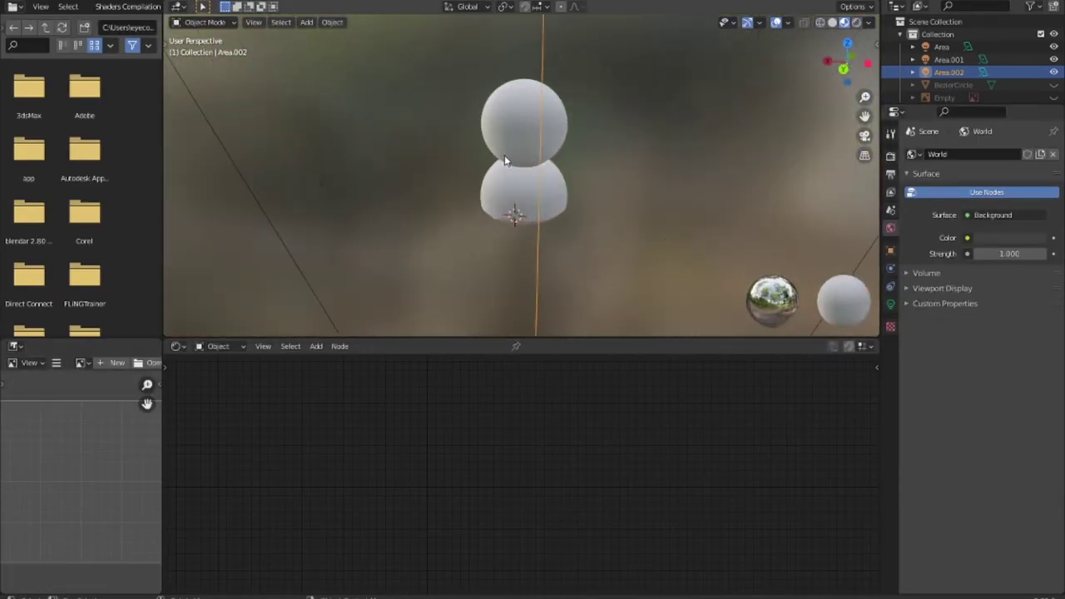
scroll(504, 155, up, 2)
middle_drag(685, 166, 798, 161)
scroll(643, 202, up, 2)
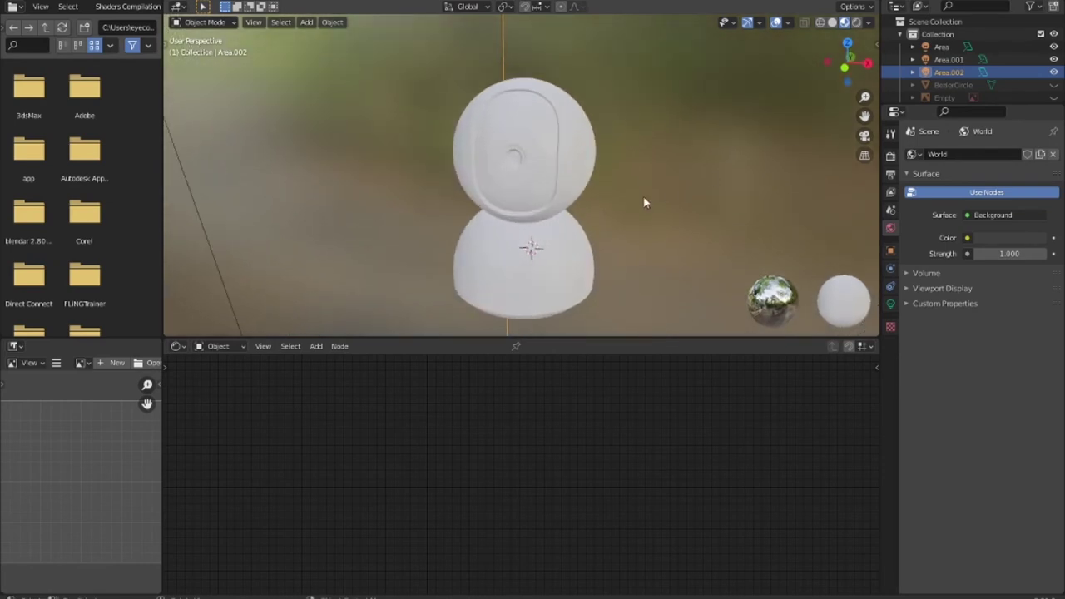
middle_drag(641, 202, 628, 189)
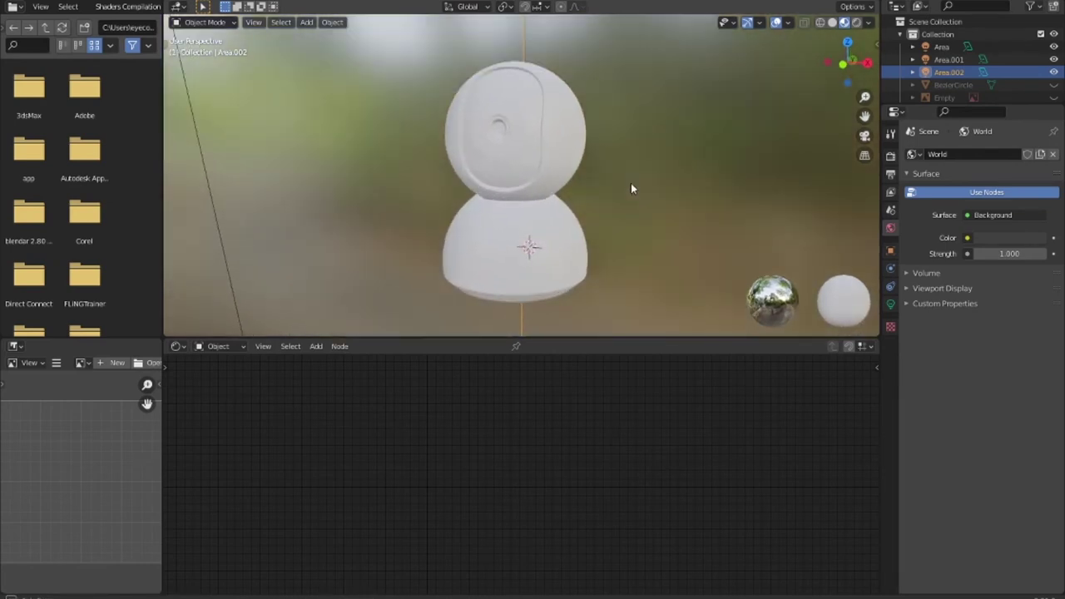
scroll(630, 189, down, 1)
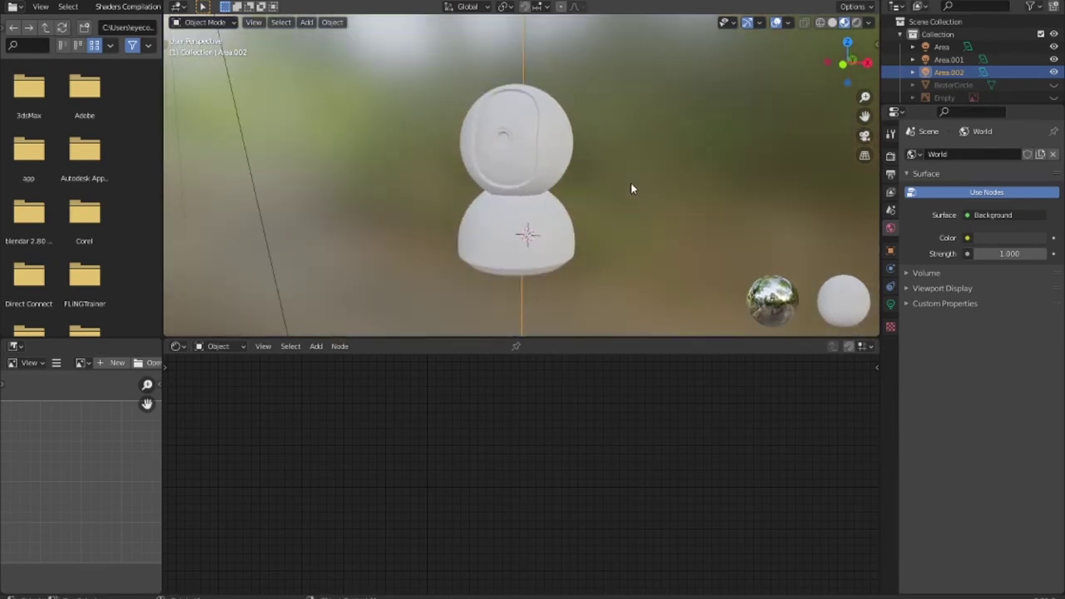
click(856, 23)
click(870, 23)
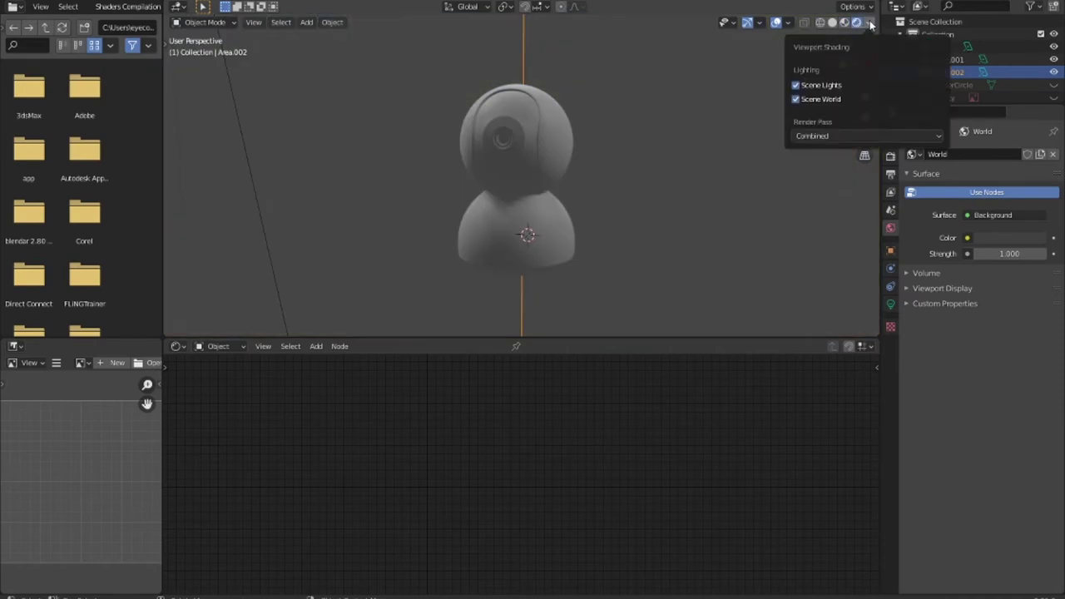
Show the World shader nodes framed in the node editor, with the sidebar open.
click(238, 345)
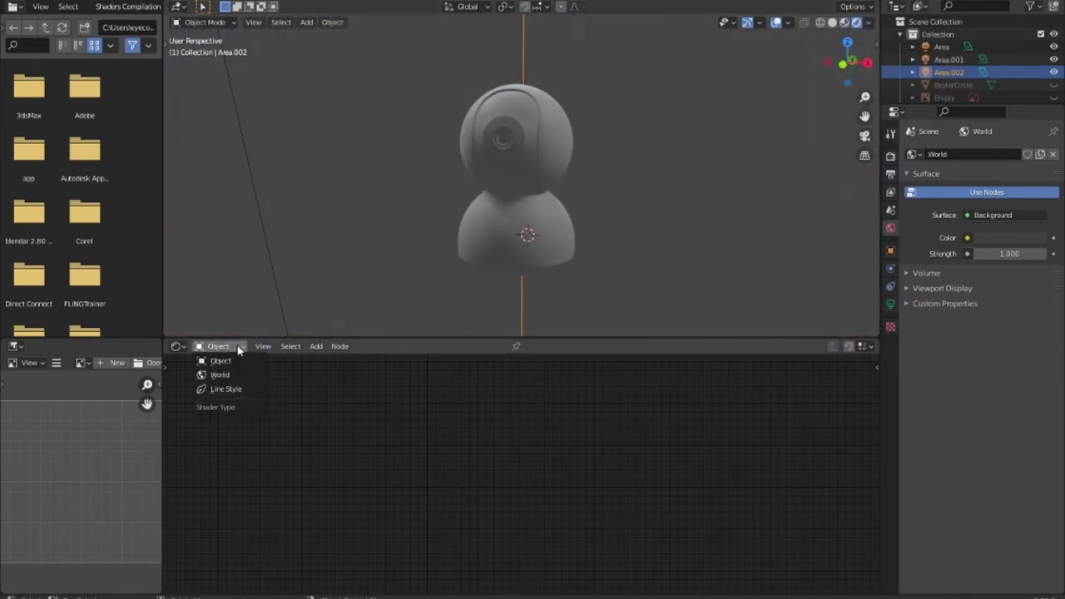
click(241, 377)
key(Home)
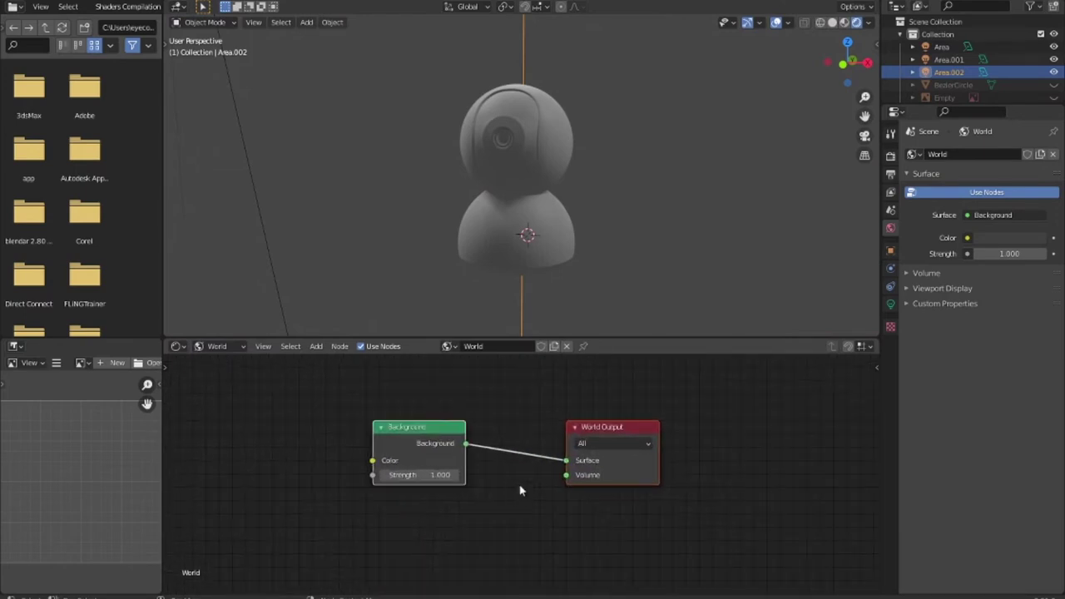
click(875, 163)
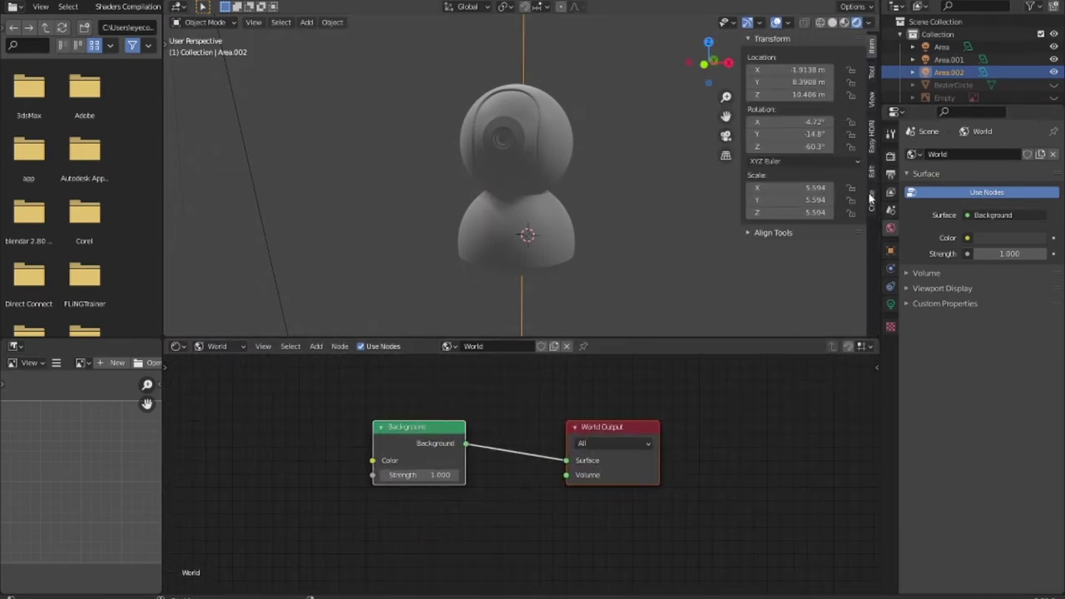
Create Easy HDRI world nodes and load concrete_tunnel_02_4k.hdr as the background.
click(872, 141)
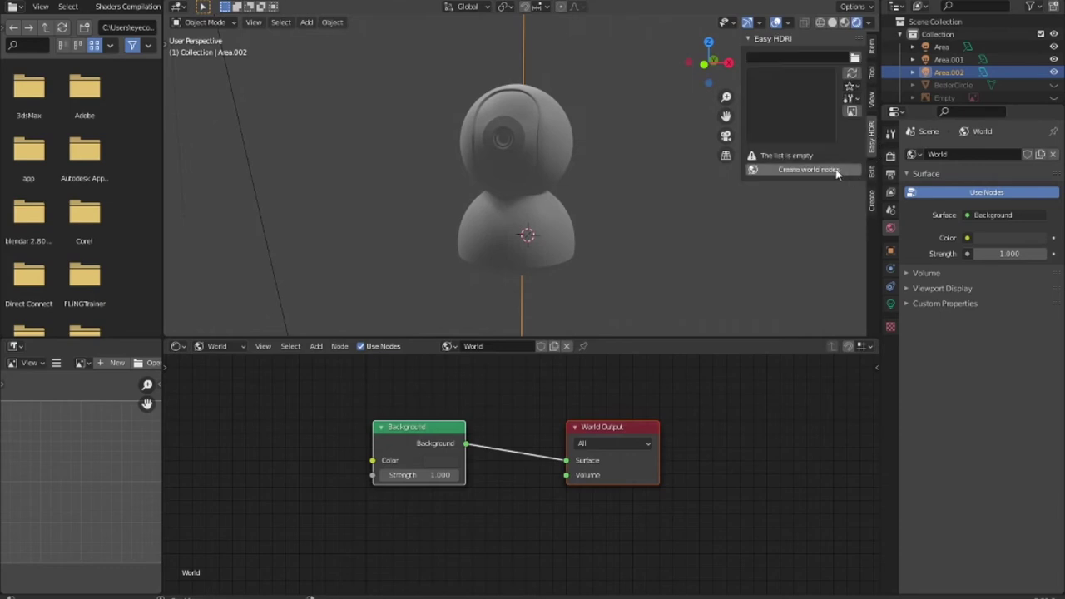
click(837, 169)
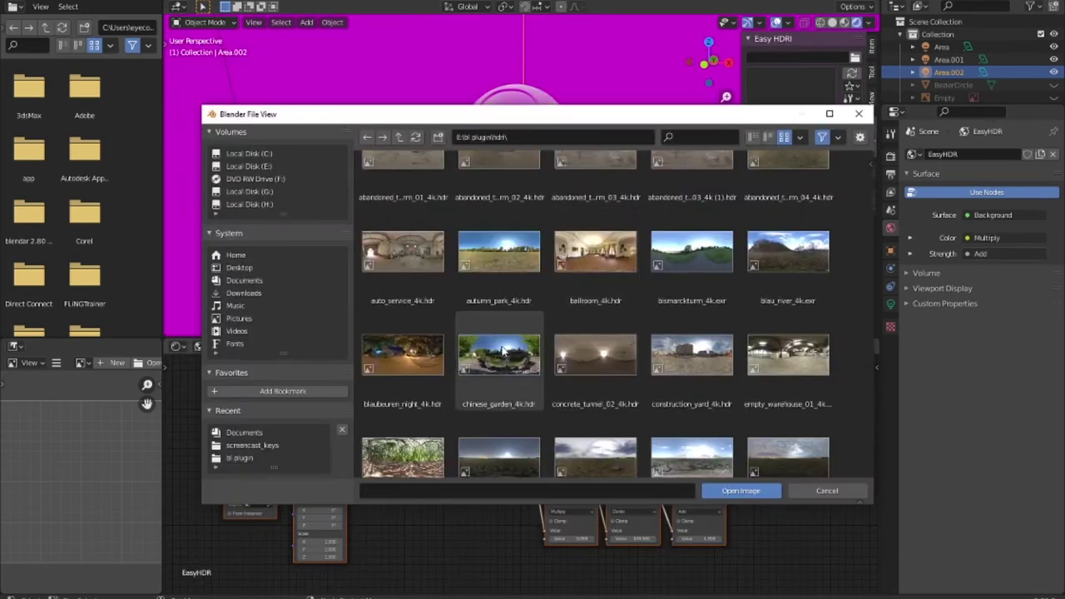
double_click(587, 346)
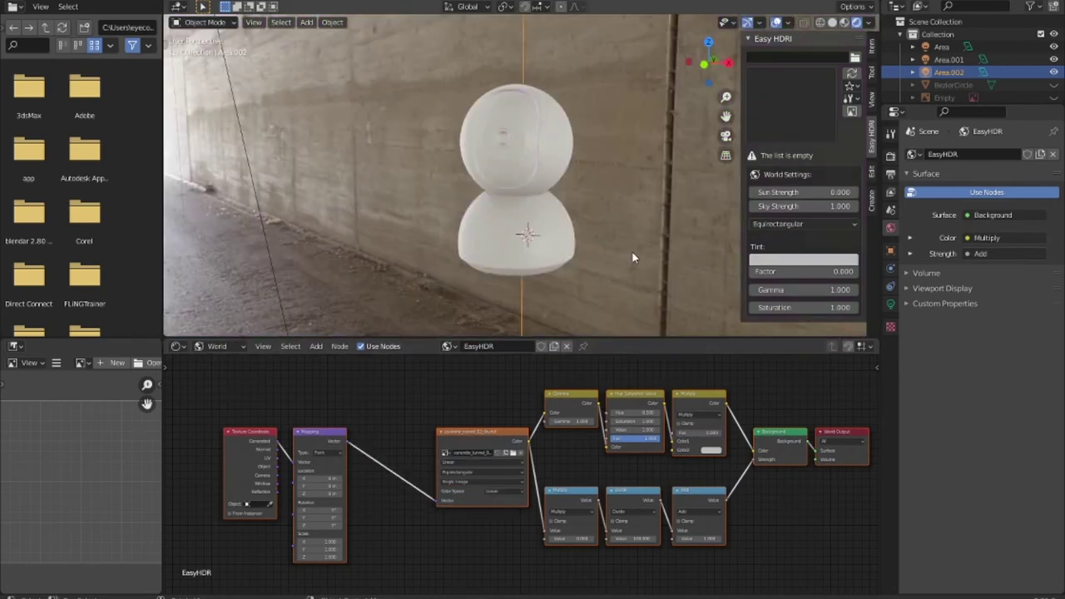
mouse_move(632, 258)
middle_down()
mouse_move(442, 264)
mouse_move(541, 230)
mouse_move(646, 235)
mouse_move(758, 275)
mouse_move(733, 258)
mouse_move(661, 247)
middle_up()
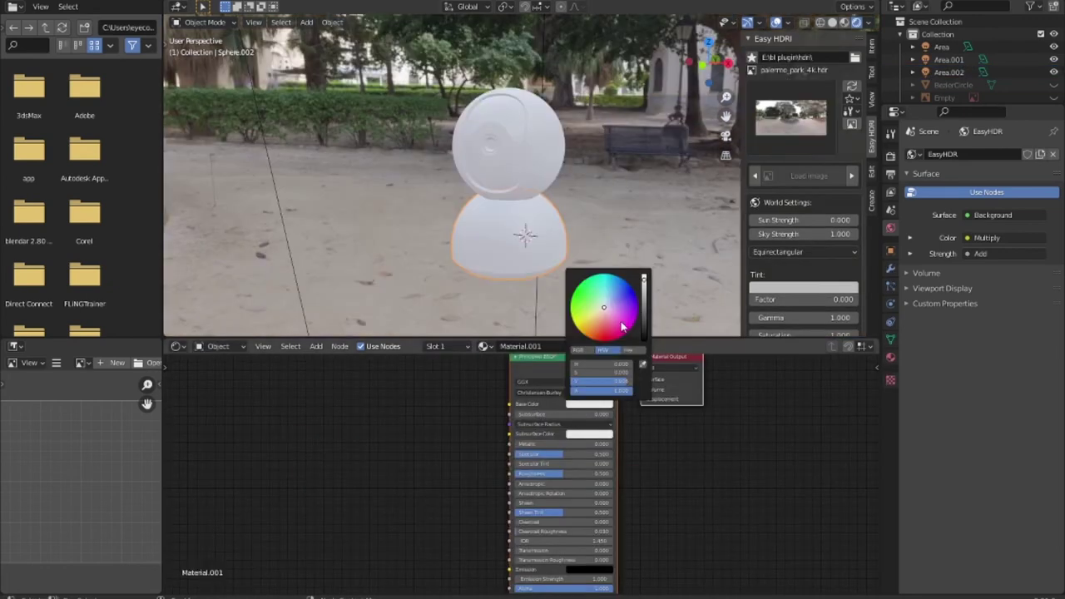
Make the lower dome's base colour off-white, with Roughness 0.755 and Specular 0.523.
click(604, 300)
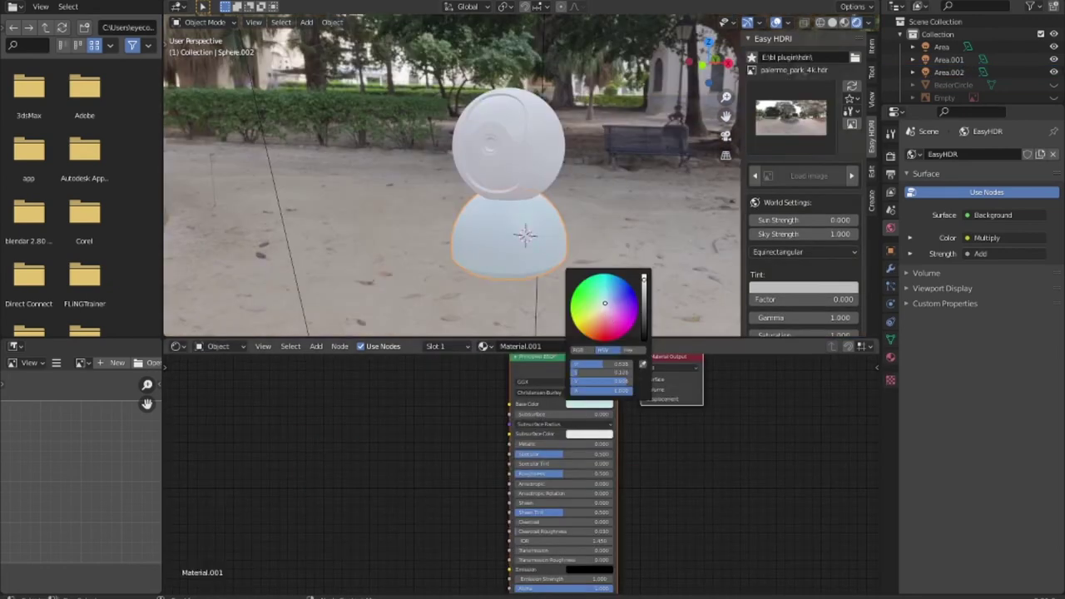
drag(604, 303, 604, 306)
ctrl+scroll(607, 311, up, 2)
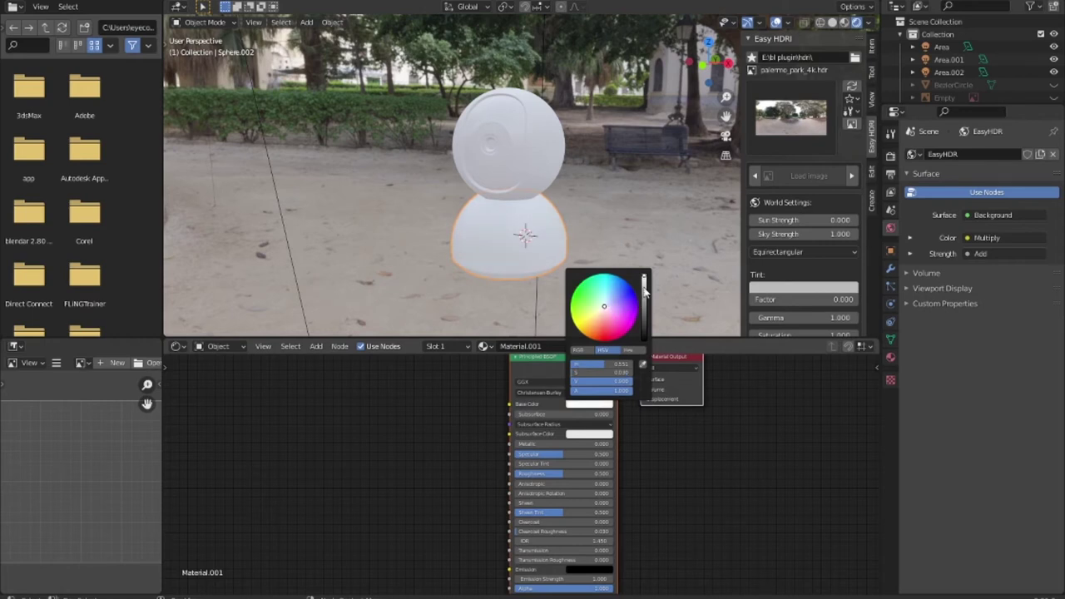
drag(646, 281, 643, 287)
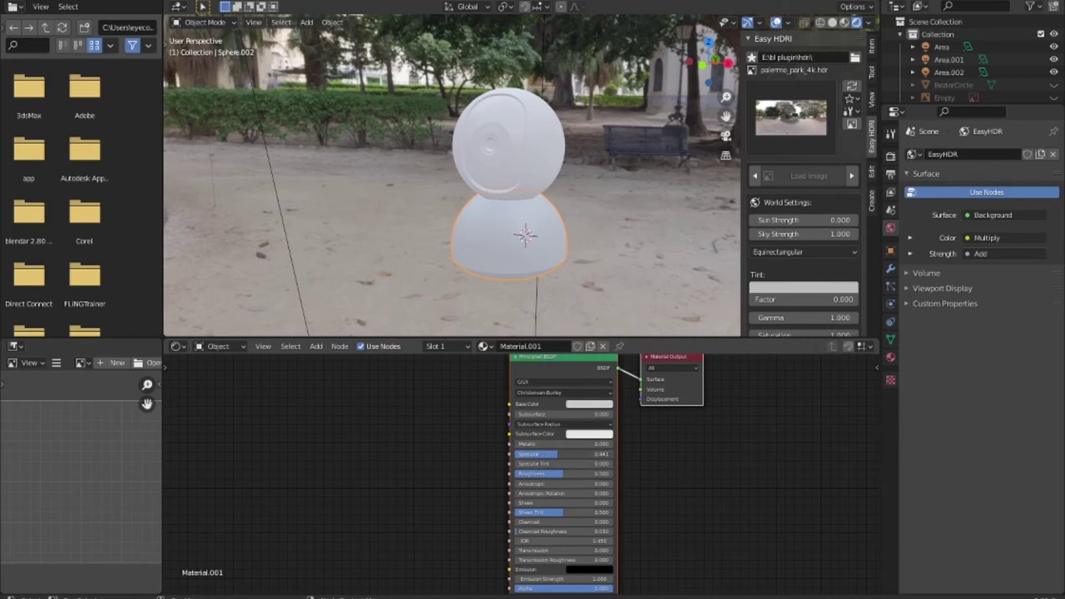
drag(557, 473, 592, 473)
drag(552, 459, 565, 456)
click(537, 179)
Assign Material.002 to the head sphere as a single-user copy, then select the inner face part.
click(493, 346)
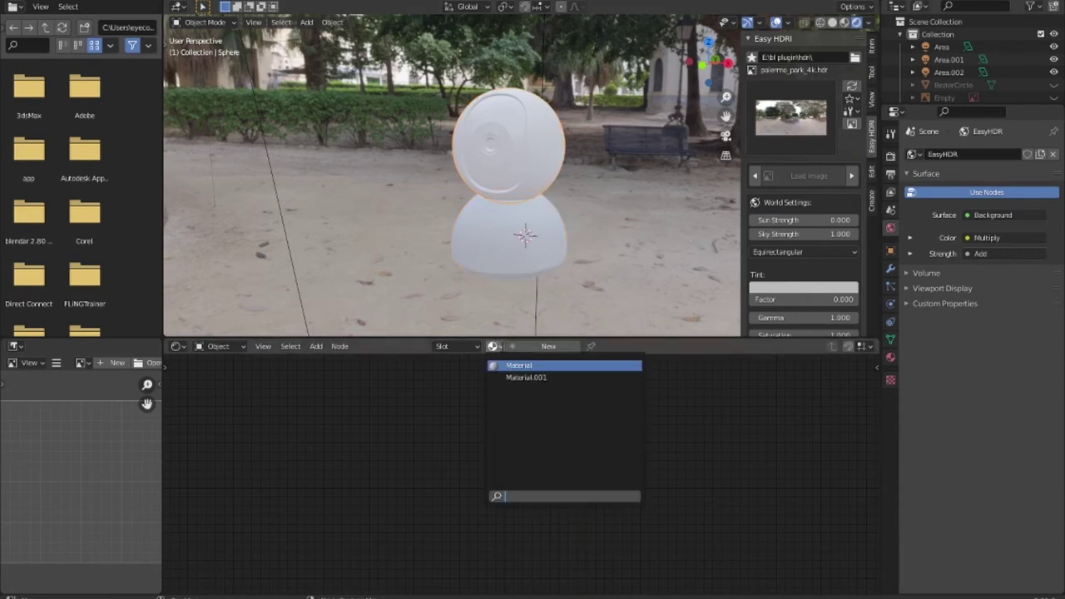
key(Escape)
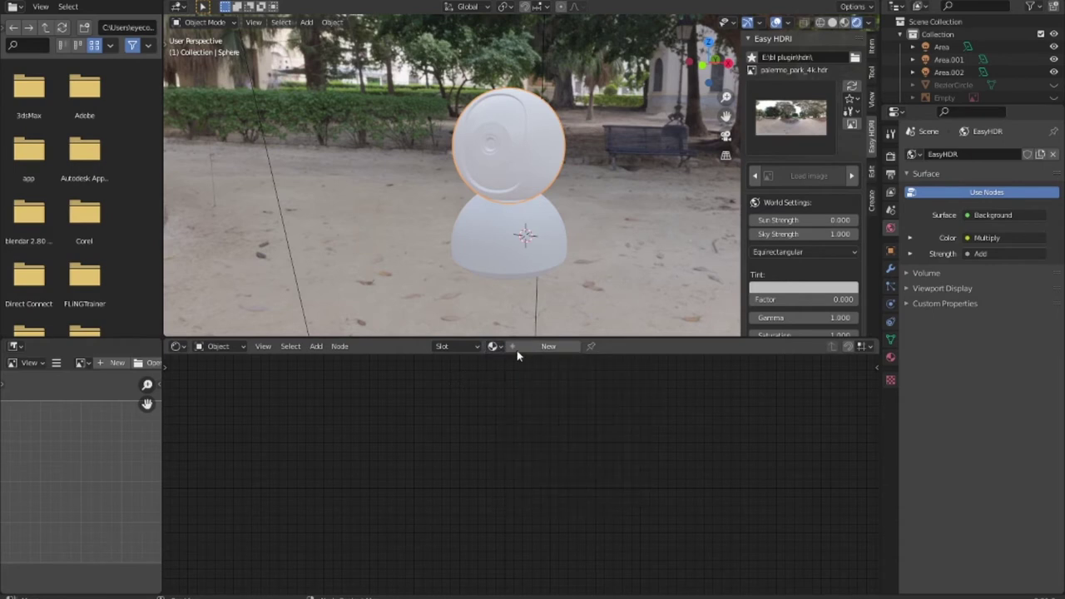
click(516, 258)
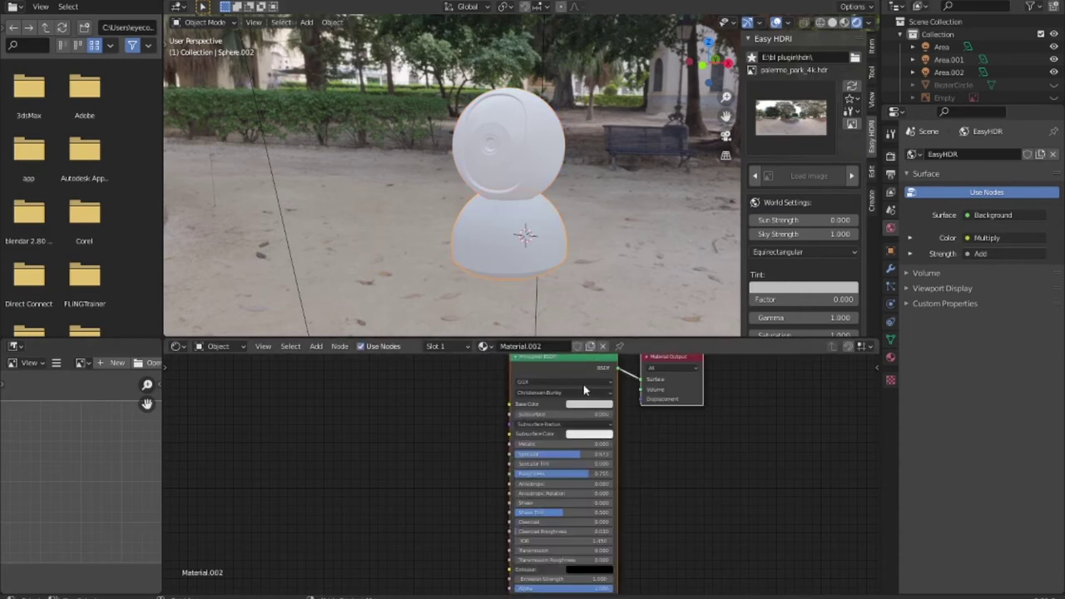
click(543, 165)
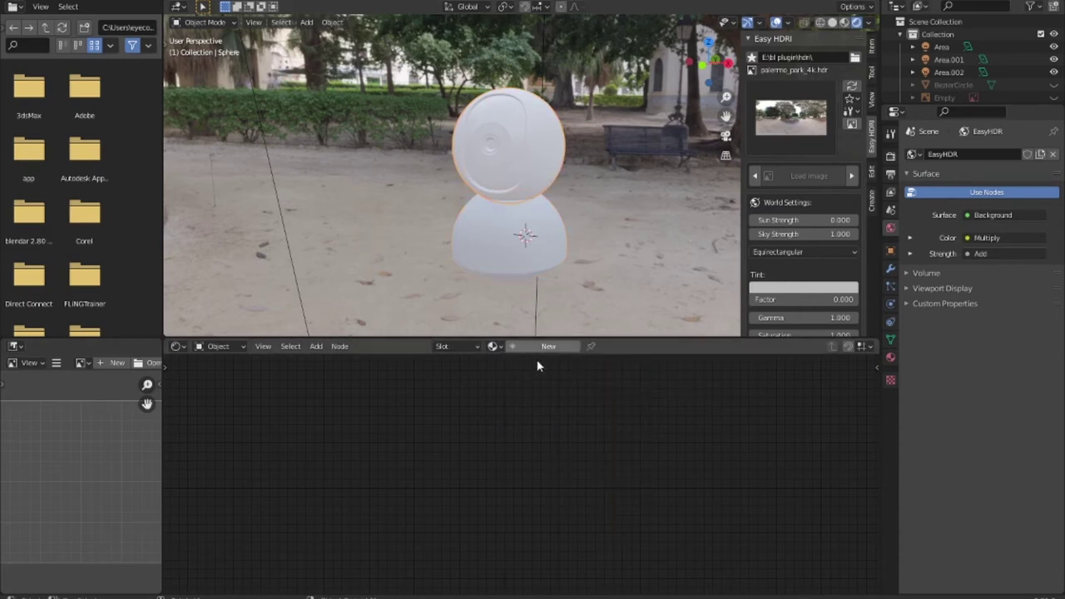
click(492, 346)
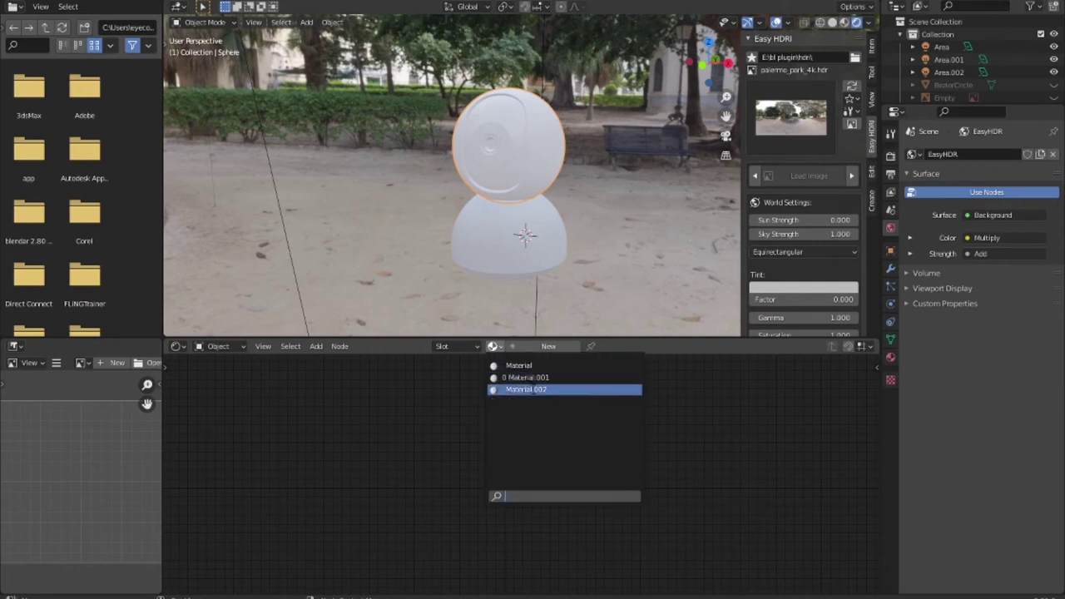
click(533, 390)
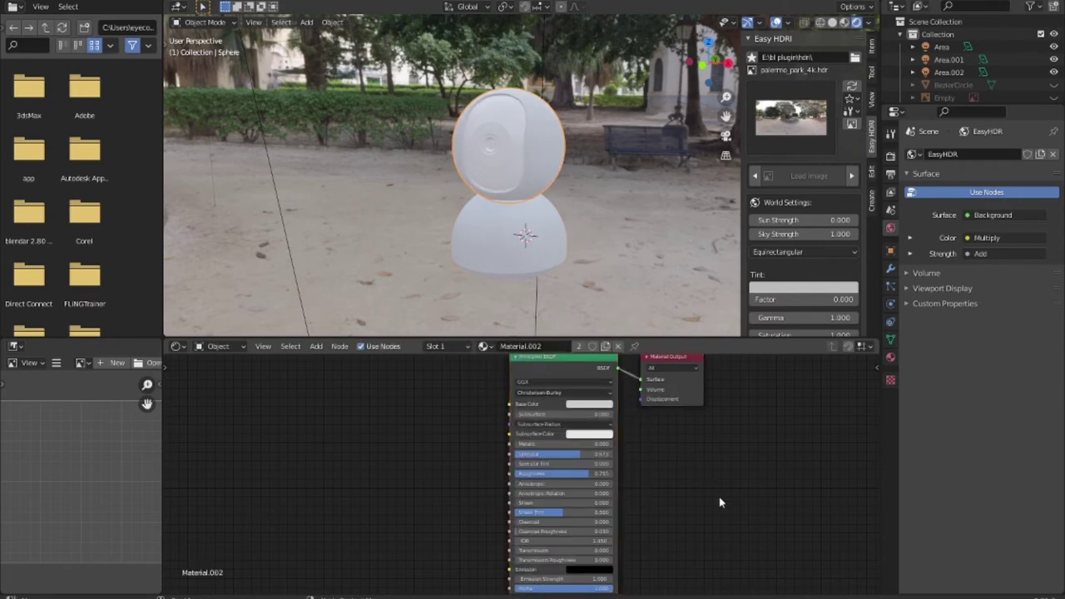
click(608, 347)
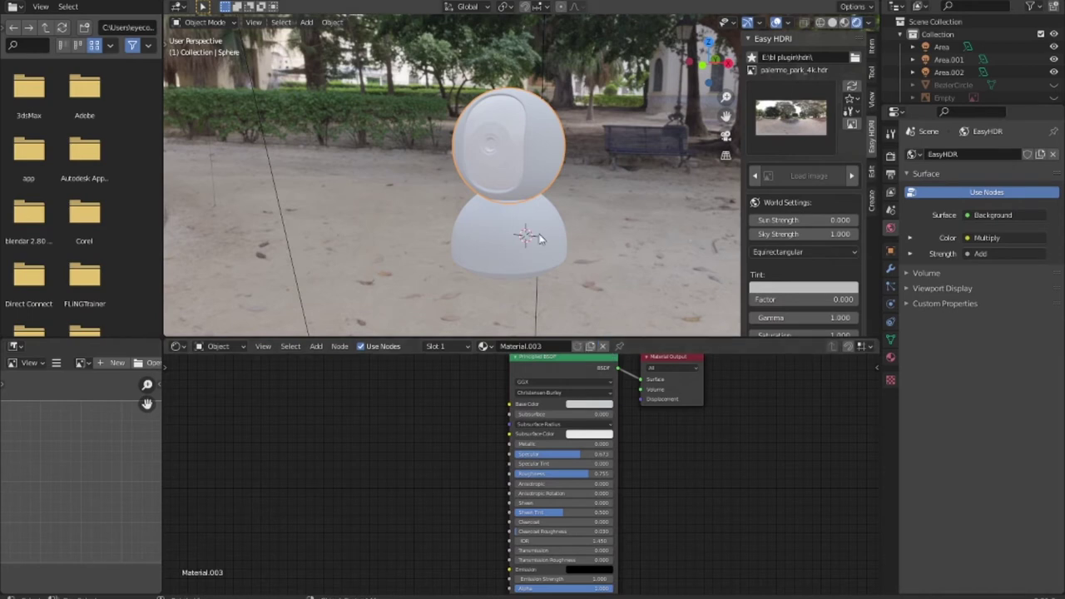
click(510, 183)
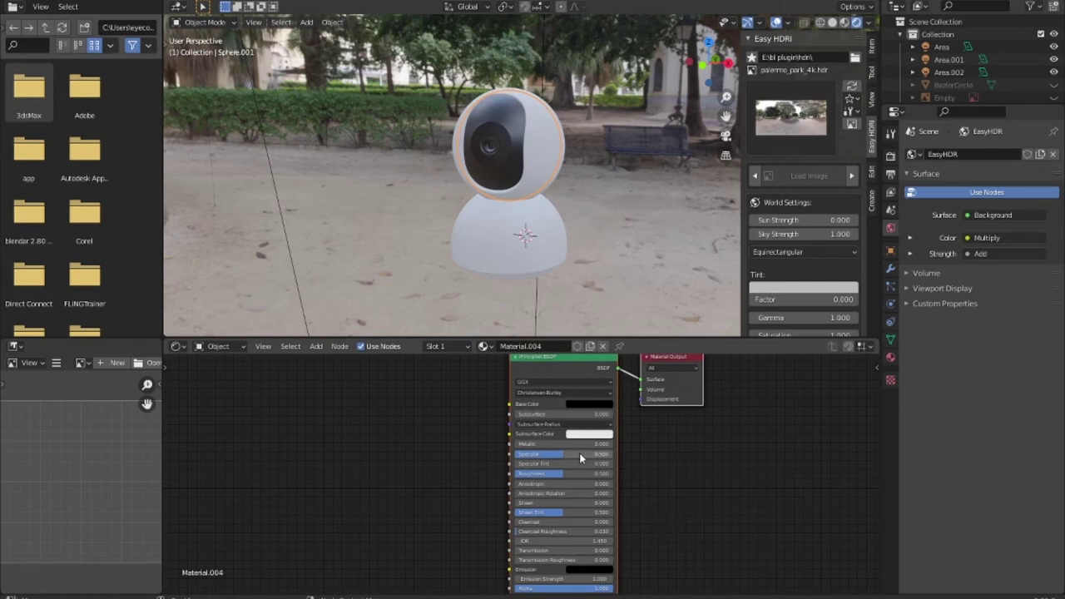
Set the black material's Specular to 0.232 and Roughness to 0.486, then inspect the model.
drag(562, 454, 543, 453)
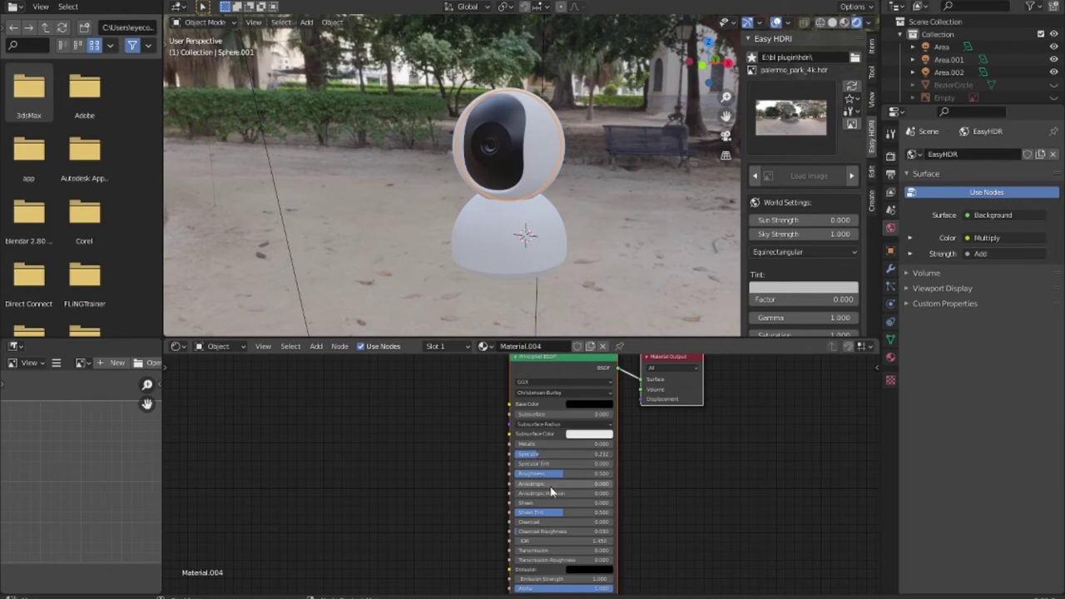
mouse_move(563, 474)
mouse_down()
mouse_move(579, 473)
mouse_move(567, 473)
mouse_up()
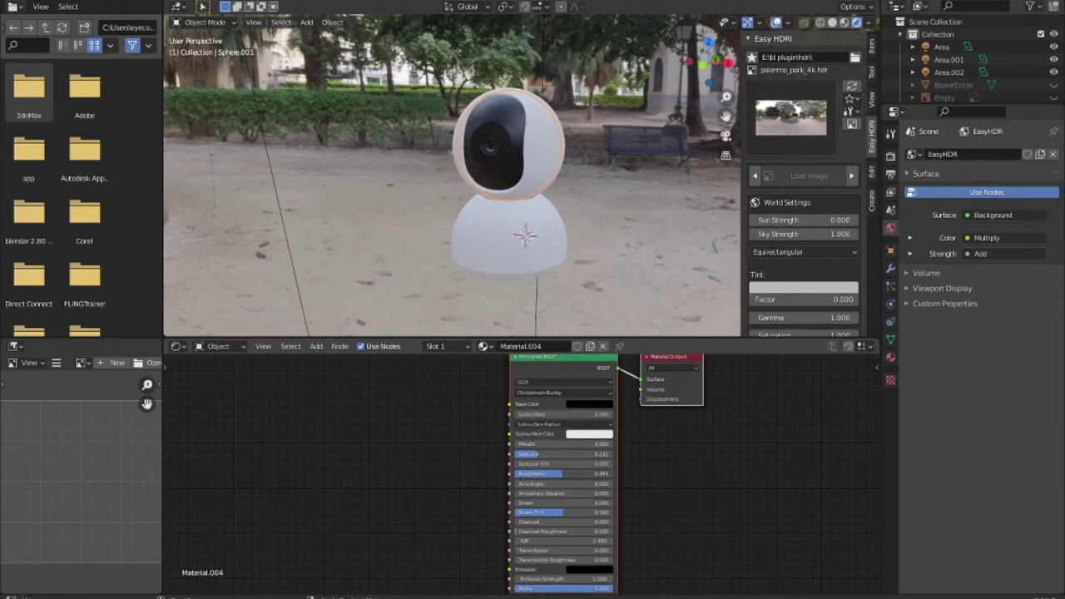
scroll(605, 203, up, 3)
middle_drag(582, 200, 605, 203)
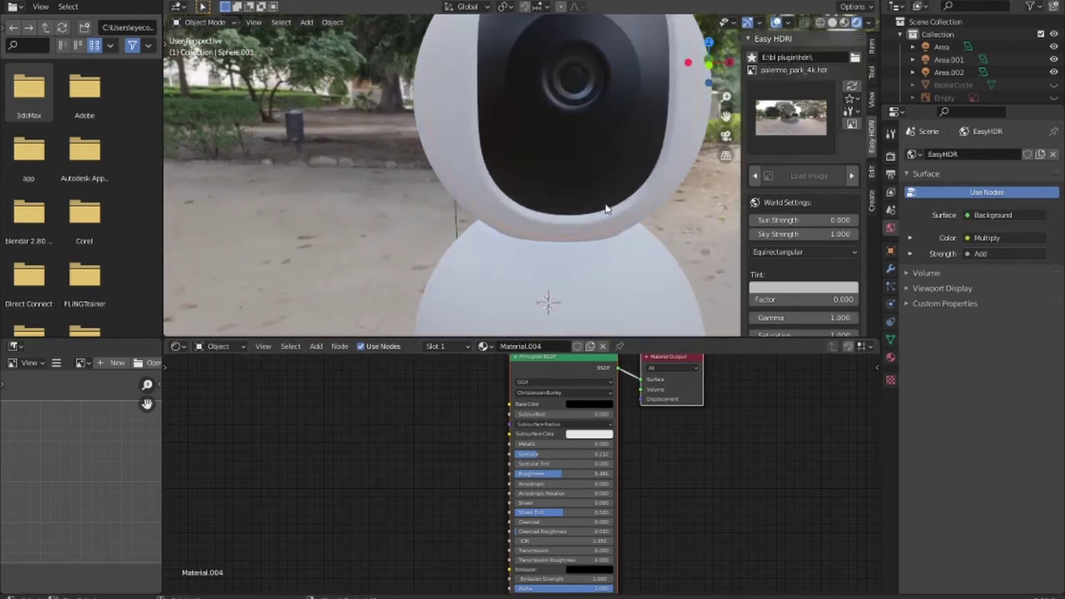
scroll(605, 205, down, 2)
scroll(604, 206, down, 2)
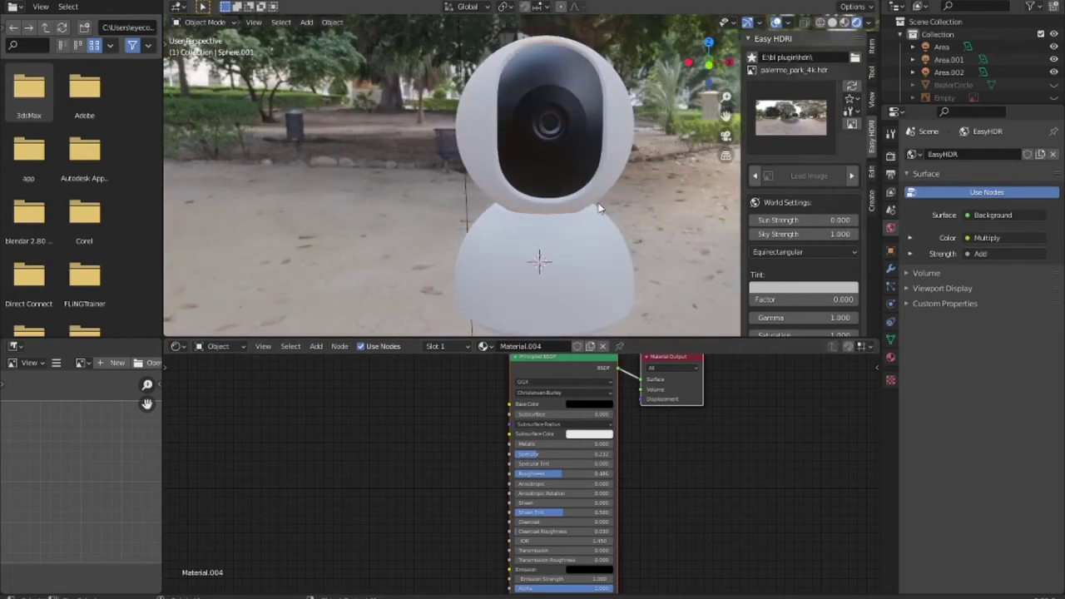
mouse_move(599, 208)
middle_down()
mouse_move(510, 205)
mouse_move(575, 207)
mouse_move(501, 114)
middle_up()
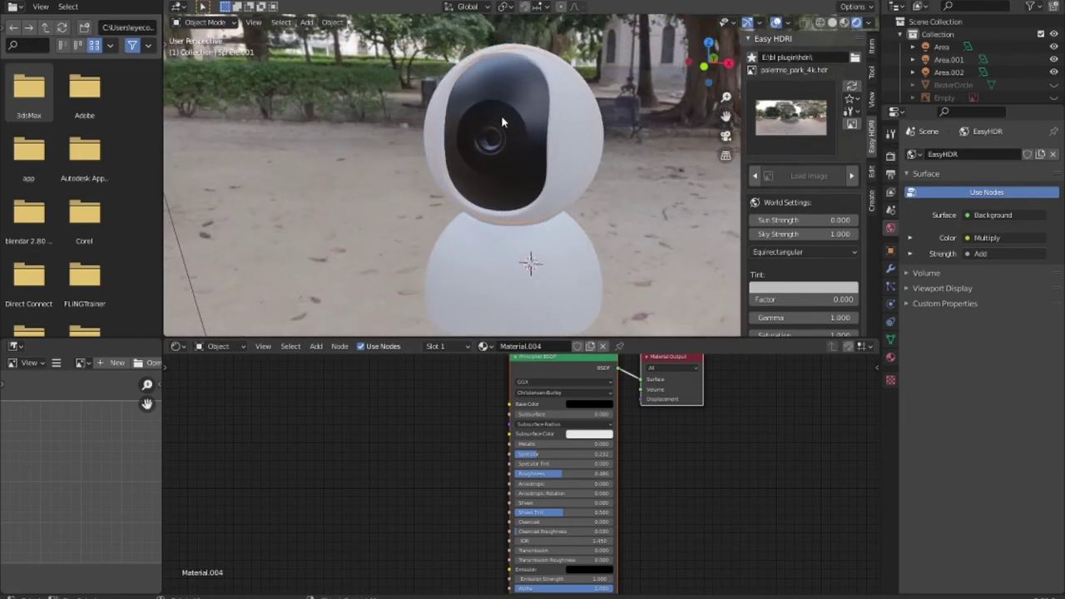
scroll(501, 121, up, 3)
click(525, 156)
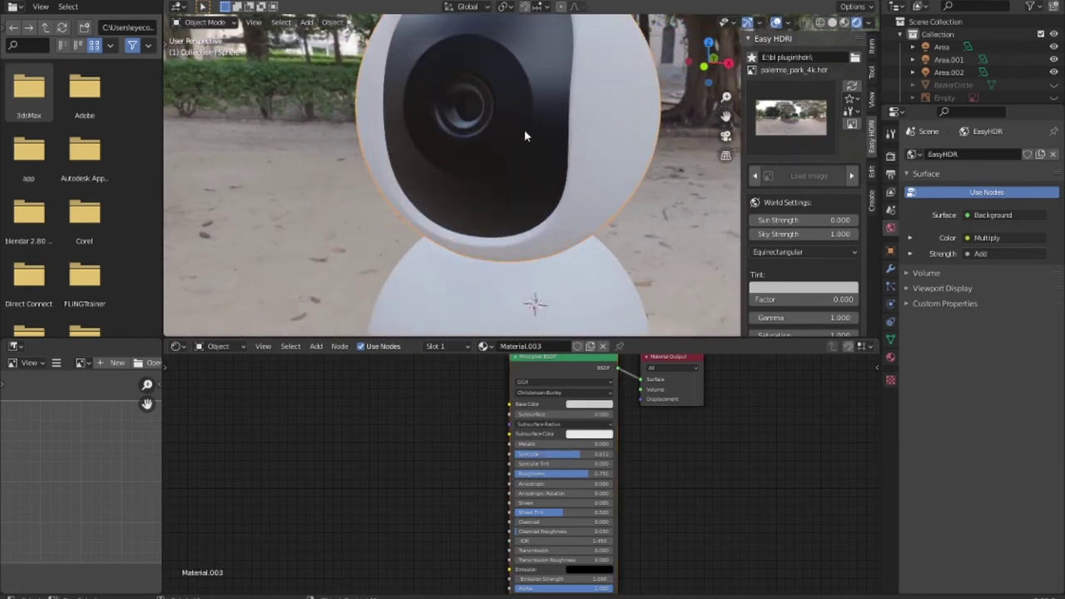
click(545, 198)
Enter Edit Mode on the face part and toggle the world's node setup off and back on.
key(Tab)
scroll(548, 197, down, 3)
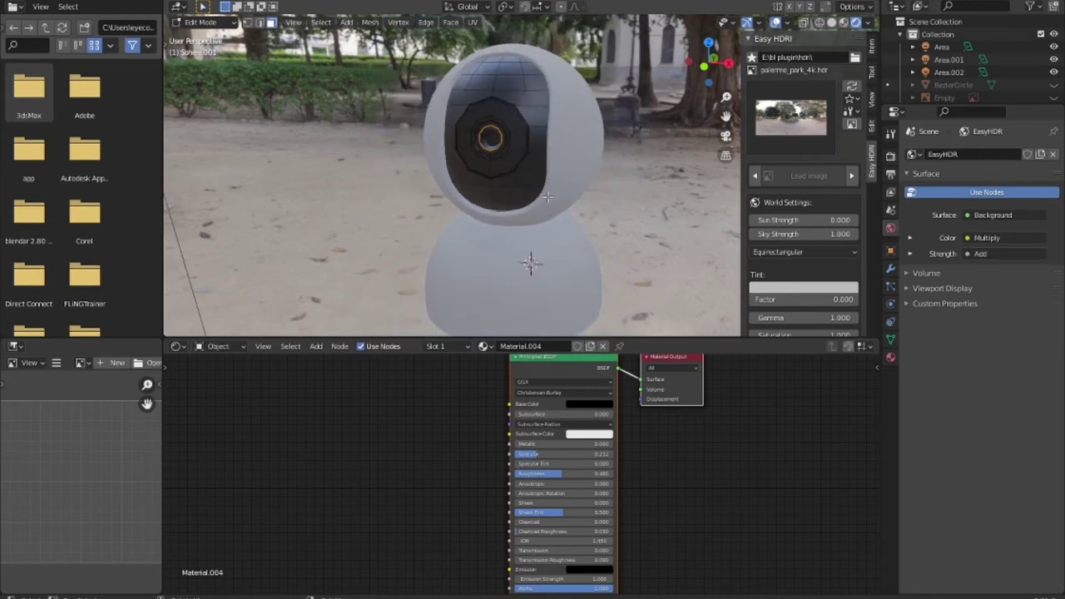
scroll(550, 190, up, 1)
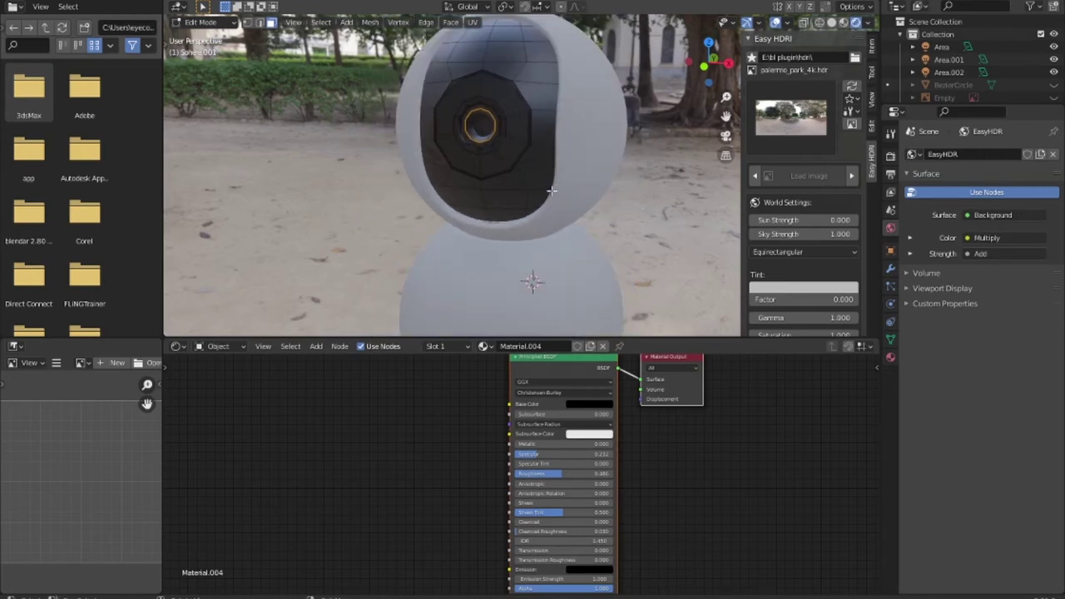
scroll(551, 190, down, 2)
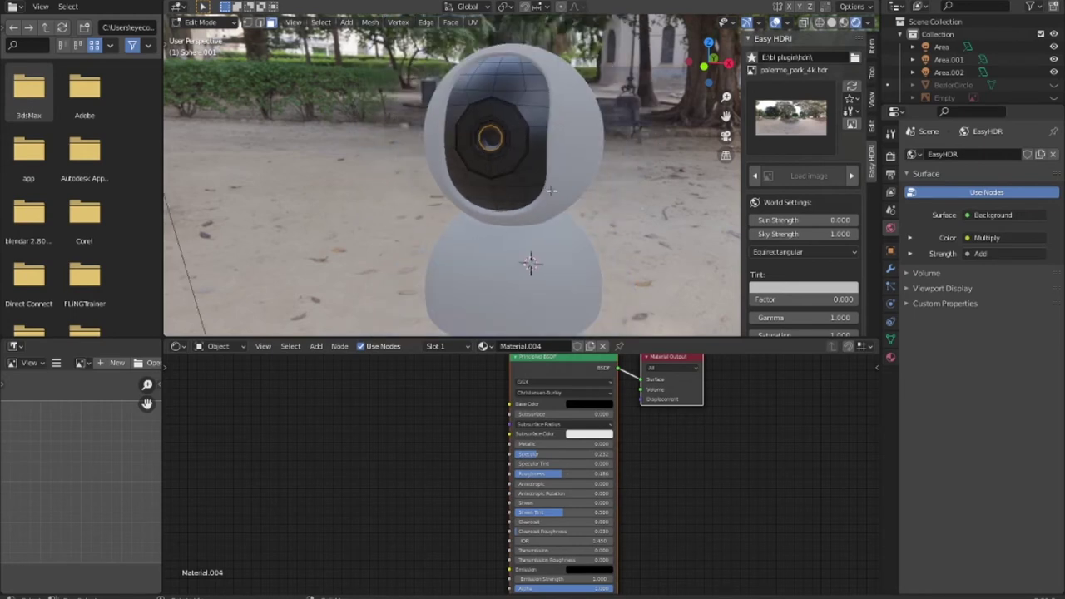
click(979, 193)
scroll(623, 247, down, 2)
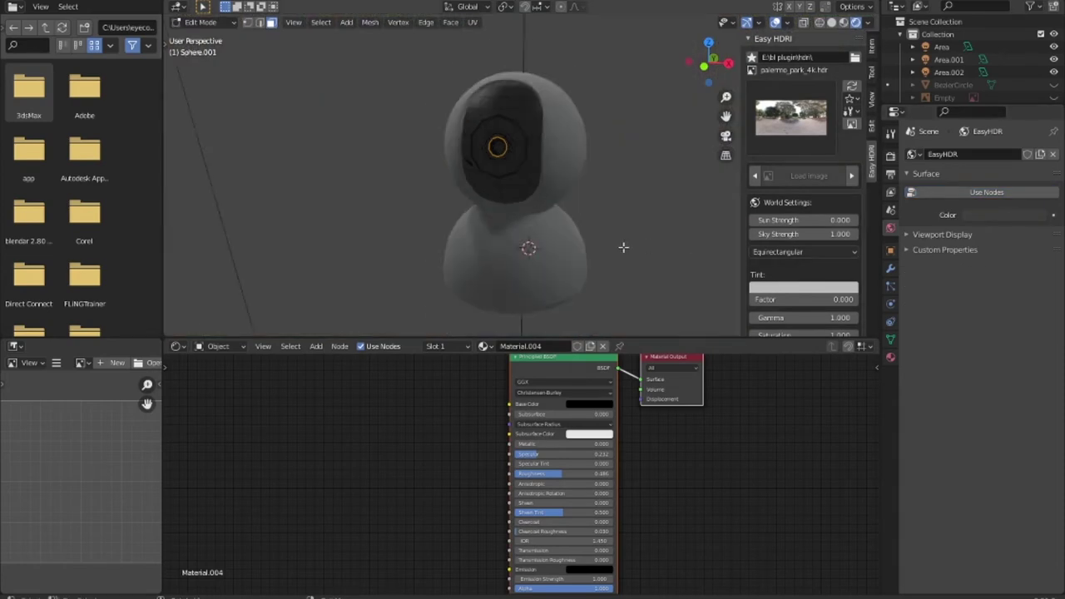
scroll(623, 247, down, 1)
scroll(624, 247, up, 1)
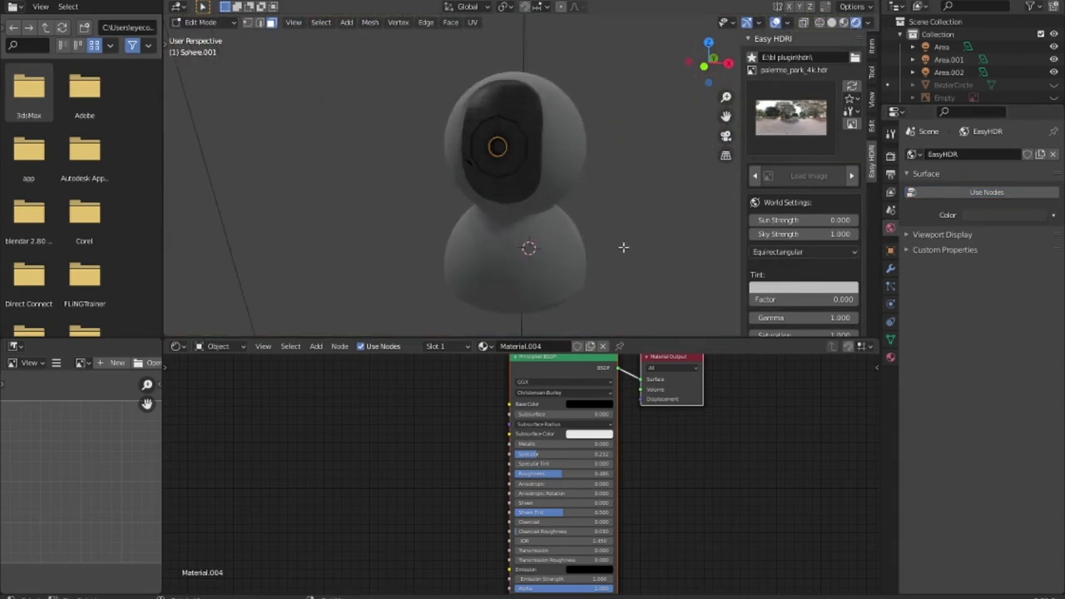
click(978, 195)
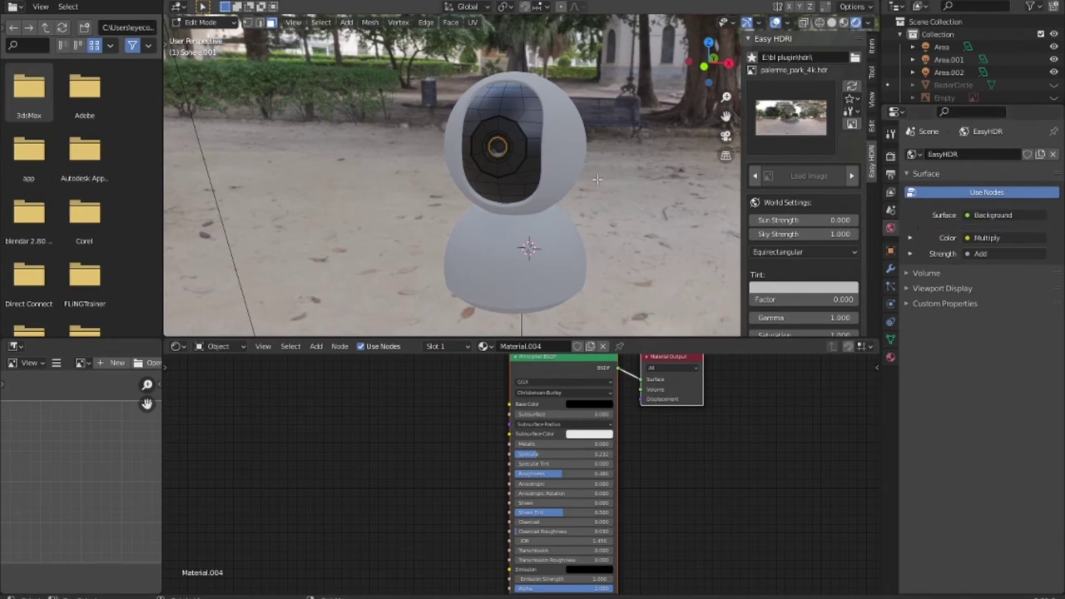
Show the face part's Material.004 settings and select the ring of faces around the lens.
click(890, 357)
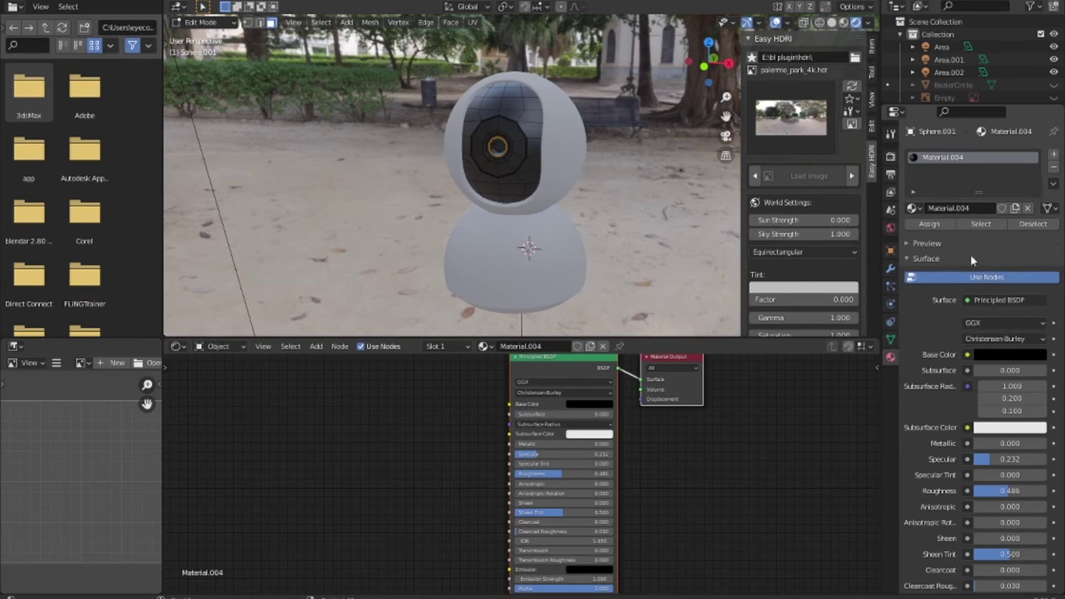
scroll(532, 149, up, 1)
scroll(542, 142, up, 3)
scroll(549, 158, down, 1)
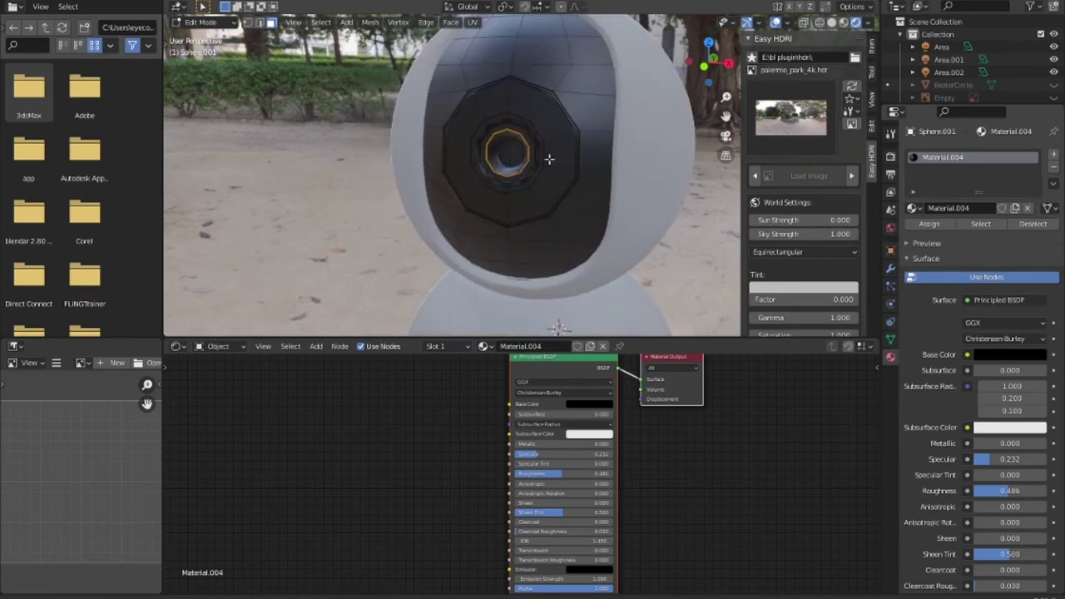
scroll(550, 159, down, 2)
click(565, 160)
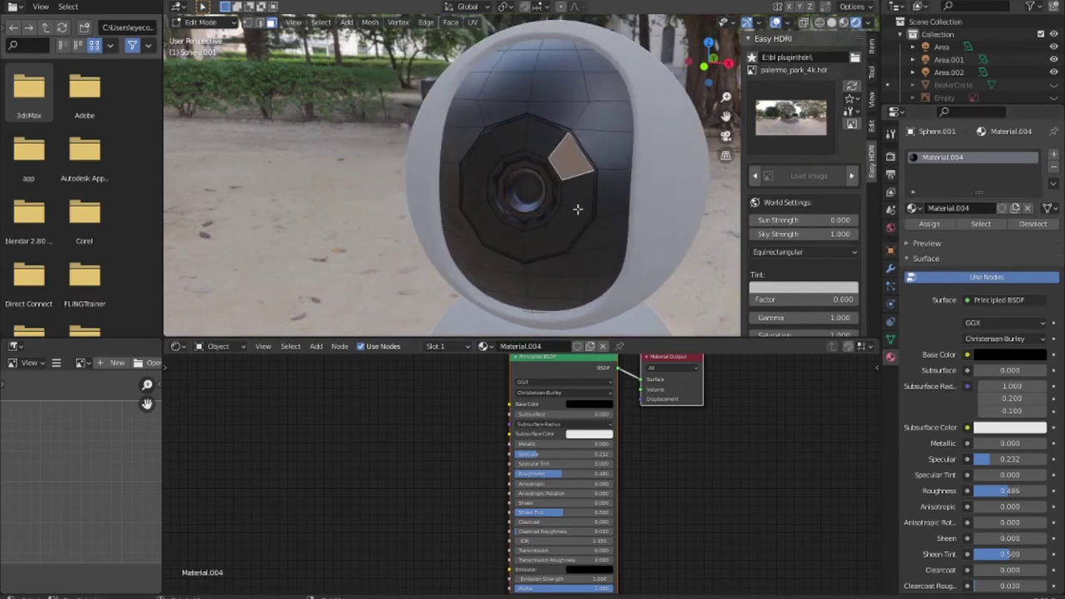
alt+click(574, 216)
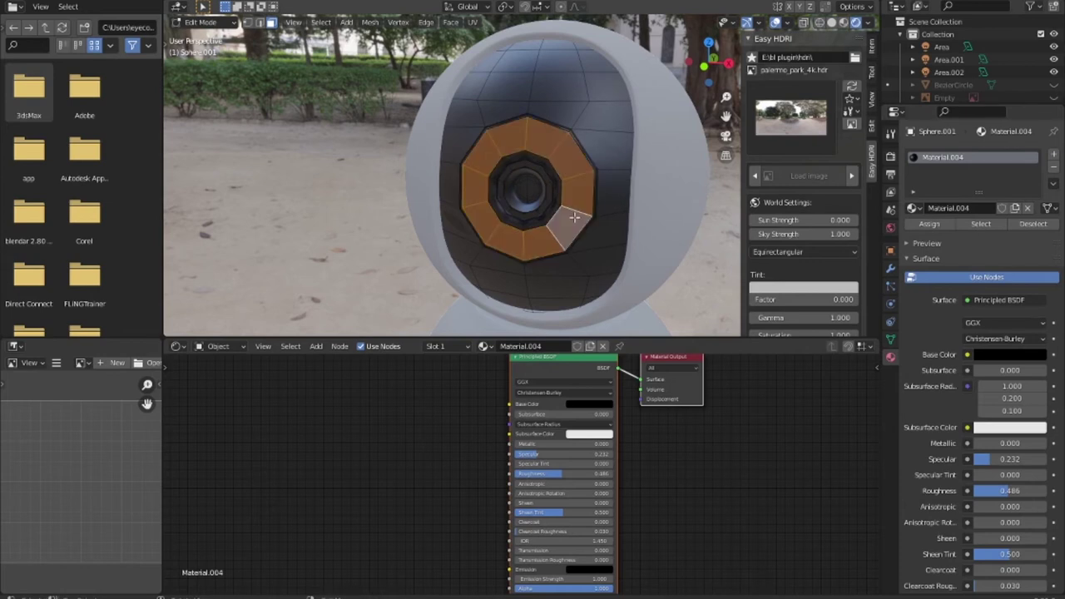
Add a second material slot, assign it to the ring faces, and create a new material.
click(1054, 157)
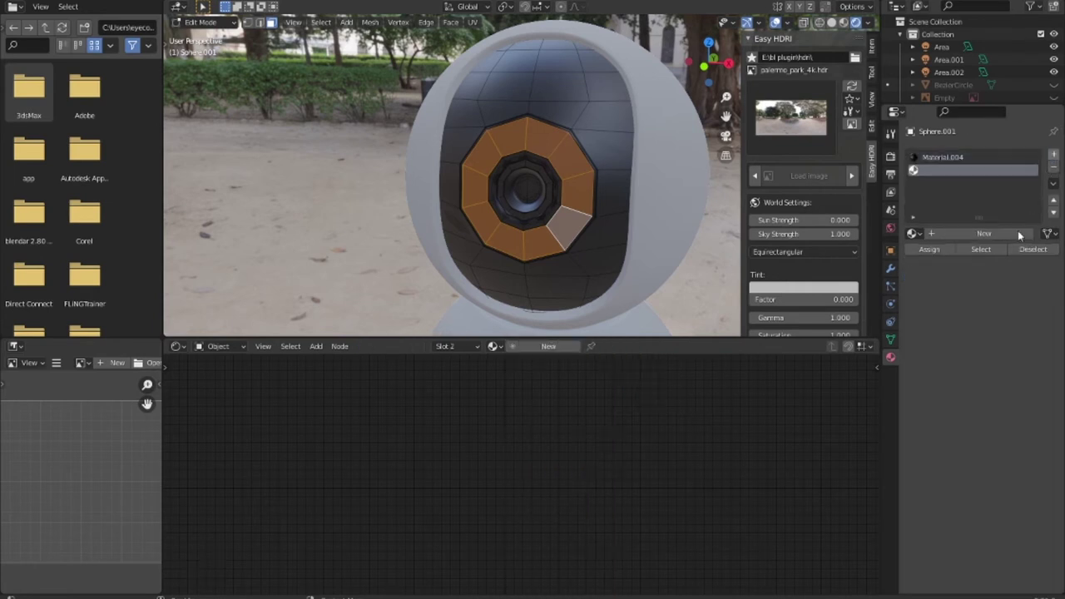
click(936, 251)
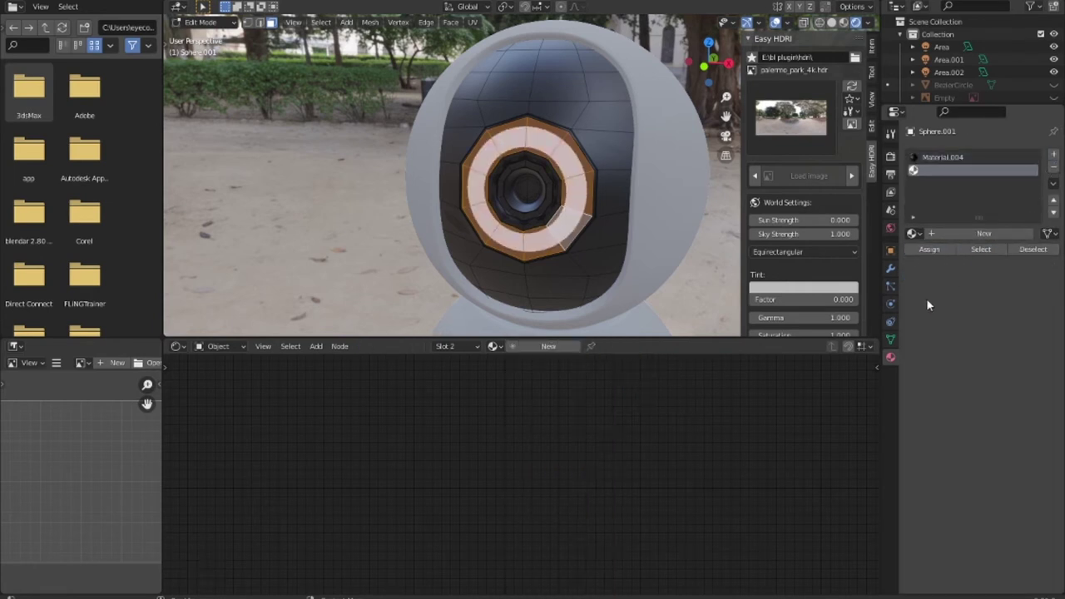
click(548, 346)
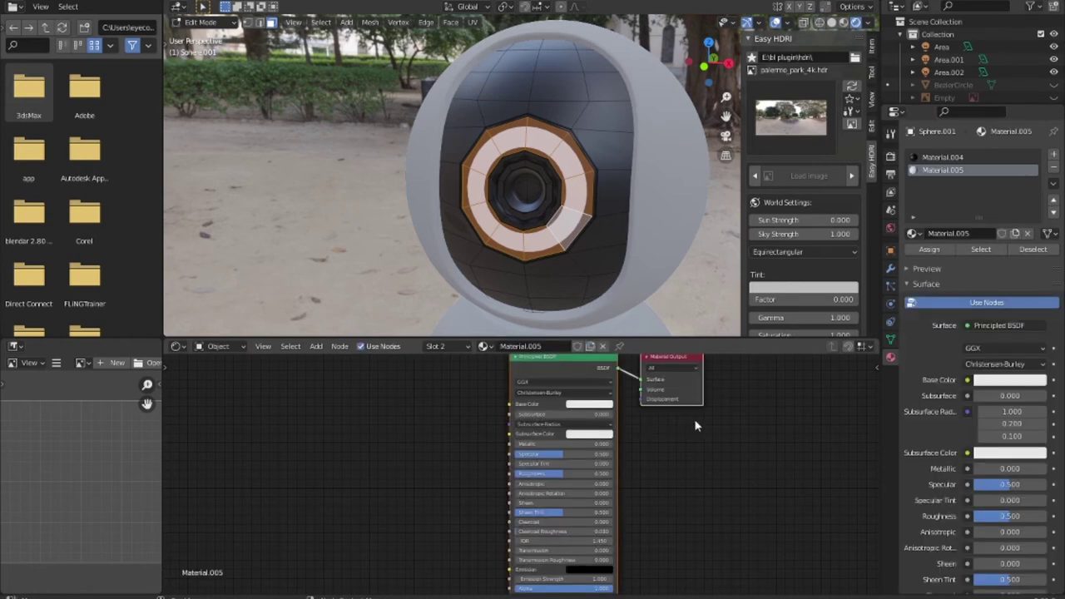
Make the ring material black with Specular 0.723, Metallic 0.141 and Transmission 0.027.
click(609, 408)
click(646, 333)
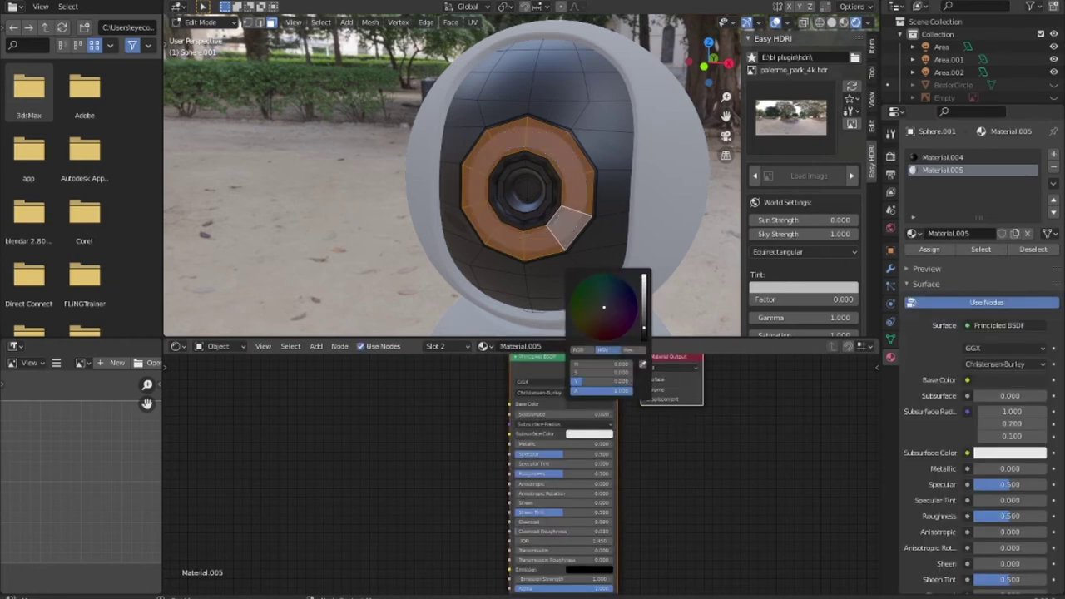
drag(643, 330, 643, 340)
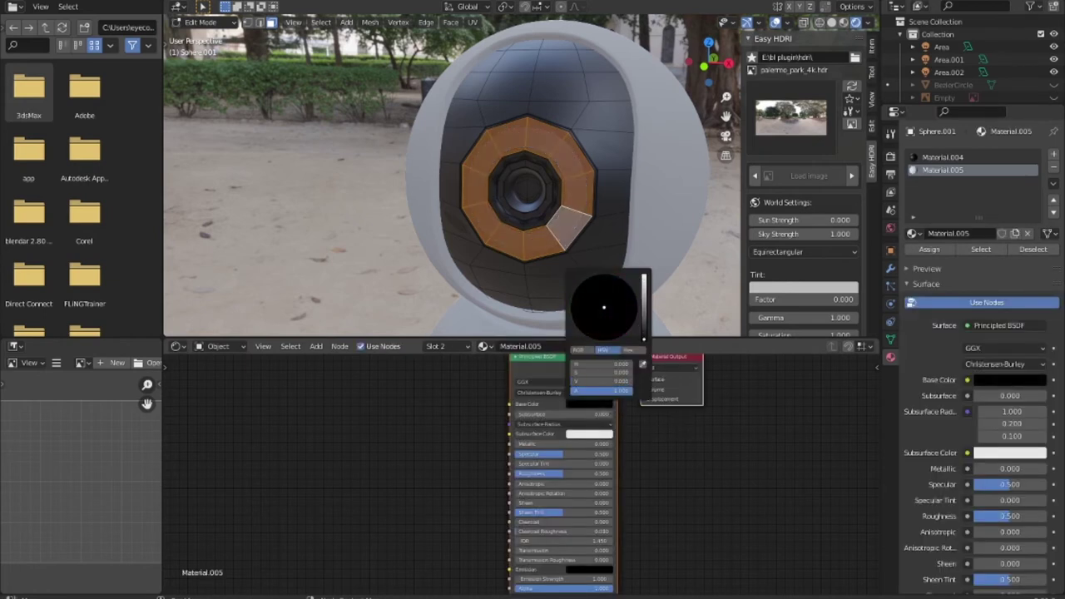
mouse_move(643, 337)
mouse_down()
mouse_move(644, 279)
mouse_move(643, 336)
mouse_up()
drag(566, 454, 590, 454)
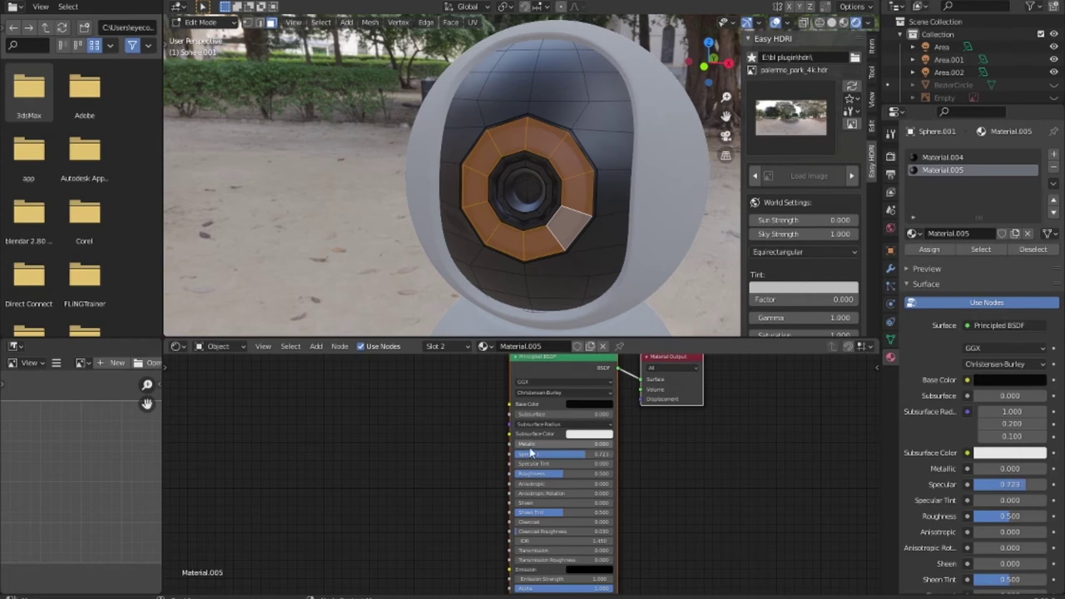
drag(519, 443, 533, 443)
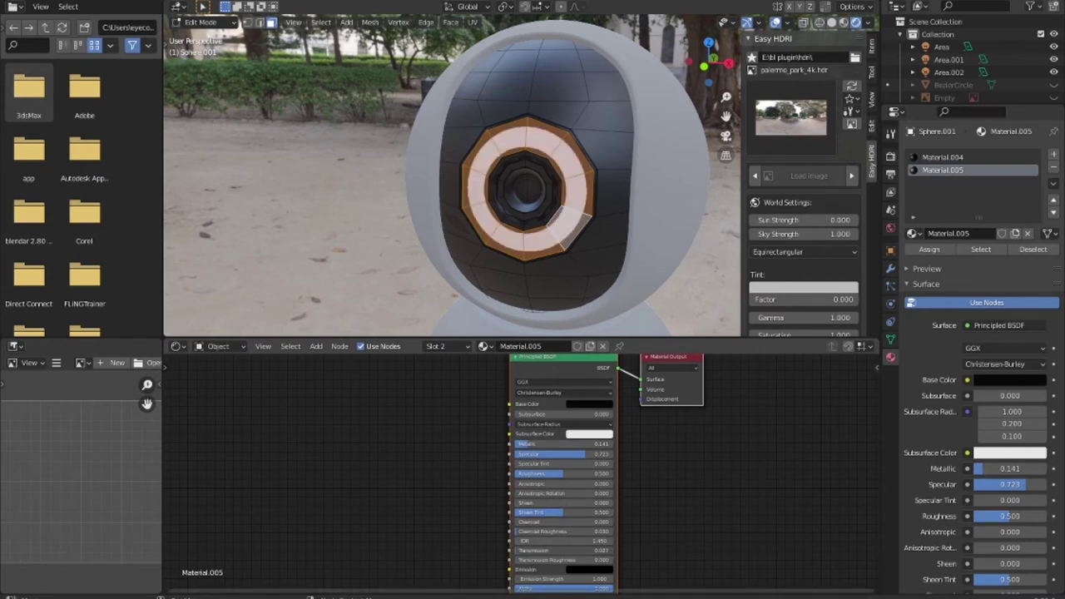
drag(565, 550, 583, 550)
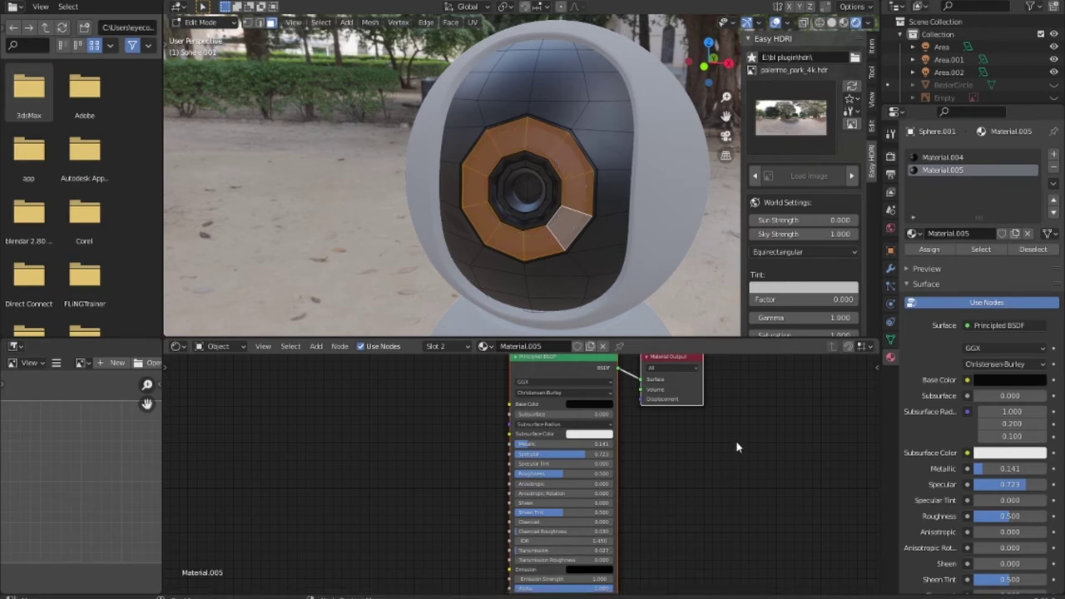
Tune Material.005 to Metallic 0.109, Specular 0.859, Roughness 0.118 and Sheen Tint 0.650.
key(Tab)
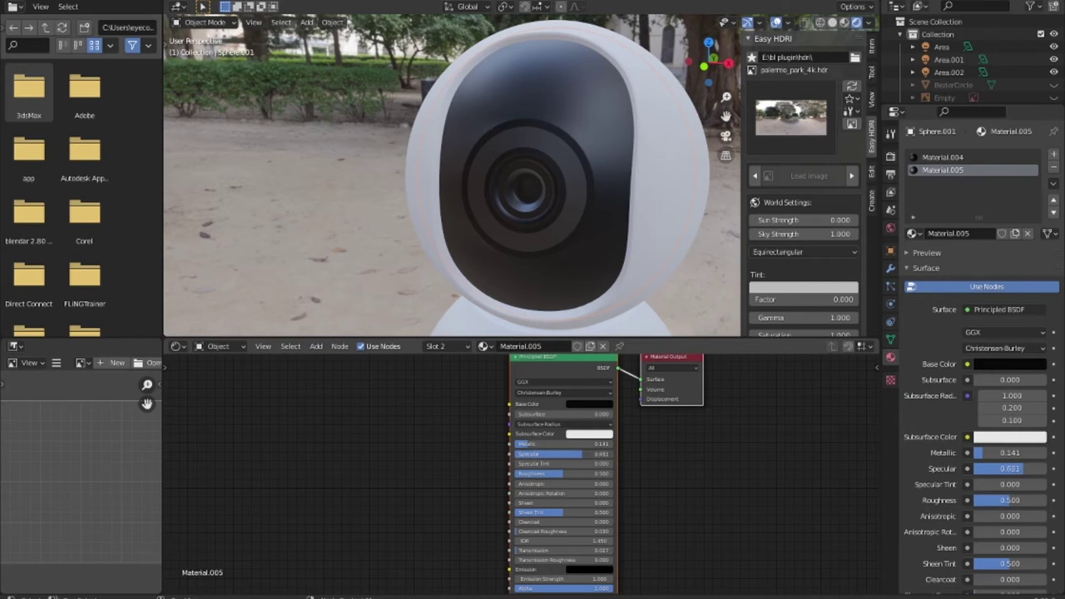
mouse_move(546, 454)
mouse_down()
mouse_move(599, 453)
mouse_move(561, 444)
mouse_move(528, 454)
mouse_move(570, 454)
mouse_up()
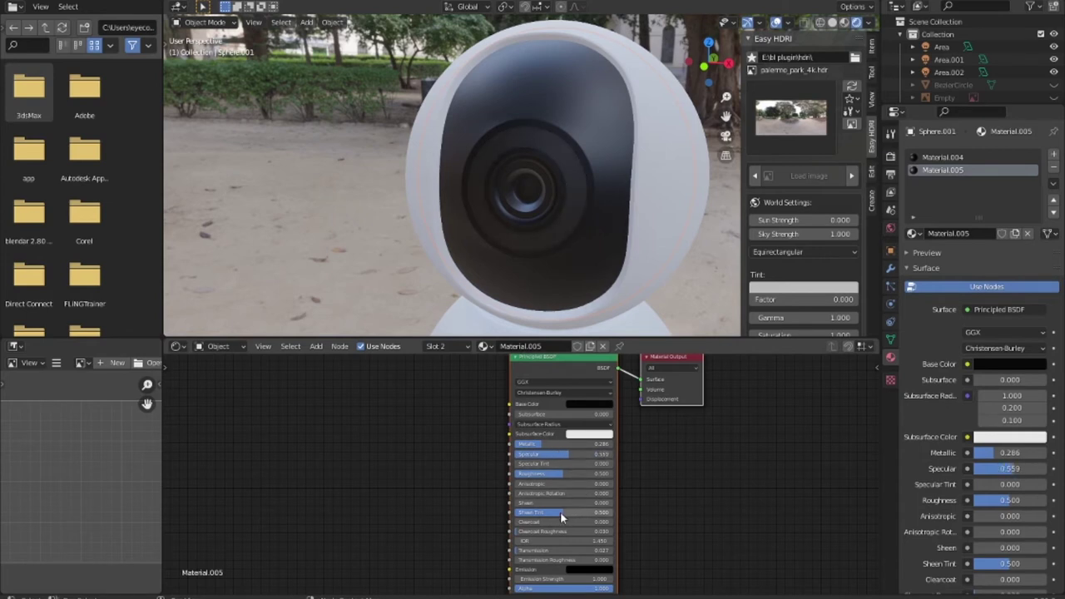
mouse_move(560, 513)
mouse_down()
mouse_move(530, 512)
mouse_move(576, 513)
mouse_up()
mouse_move(562, 474)
mouse_down()
mouse_move(576, 473)
mouse_move(514, 473)
mouse_up()
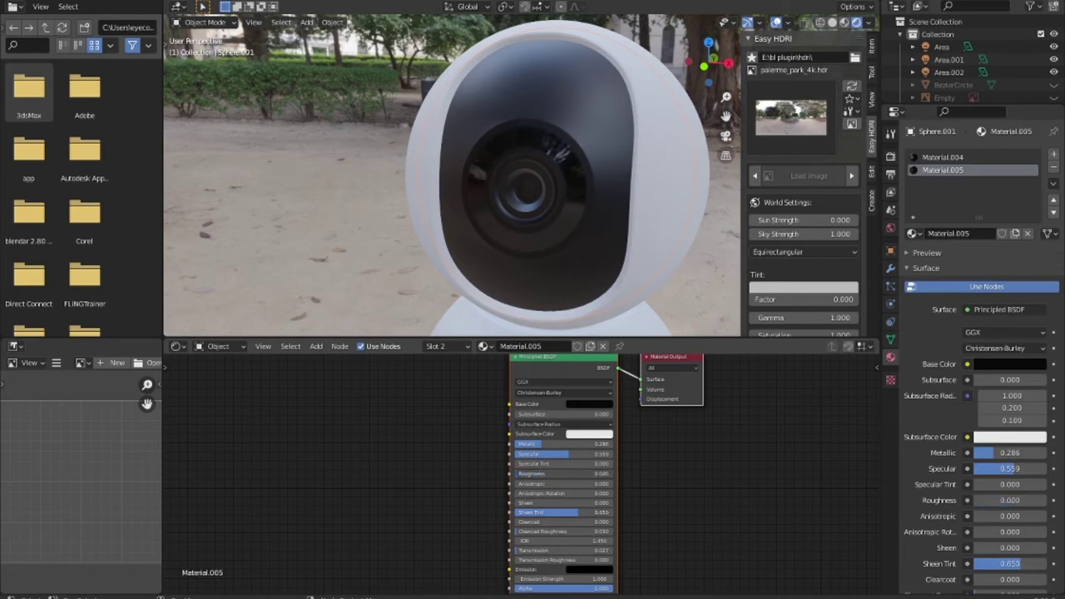
drag(518, 474, 528, 473)
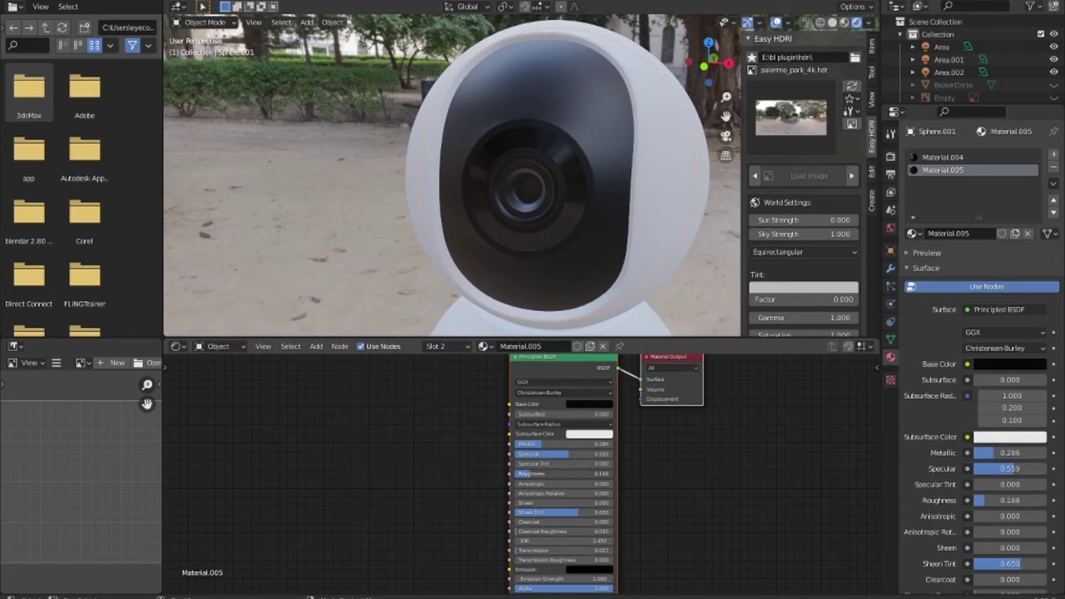
mouse_move(542, 443)
mouse_down()
mouse_move(556, 444)
mouse_move(521, 443)
mouse_move(585, 453)
mouse_up()
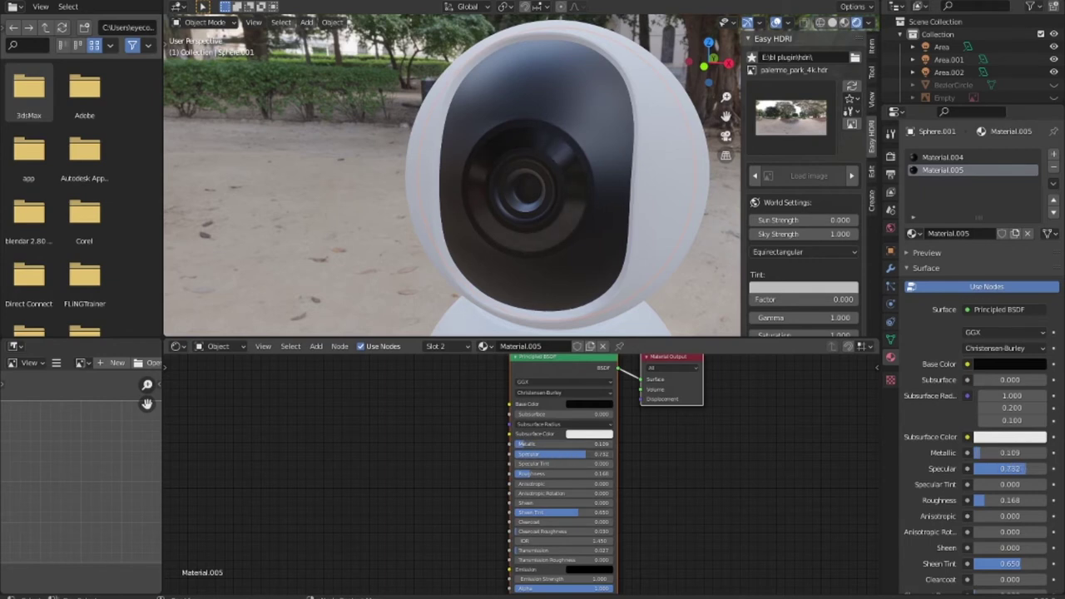
drag(585, 454, 596, 454)
drag(536, 476, 527, 473)
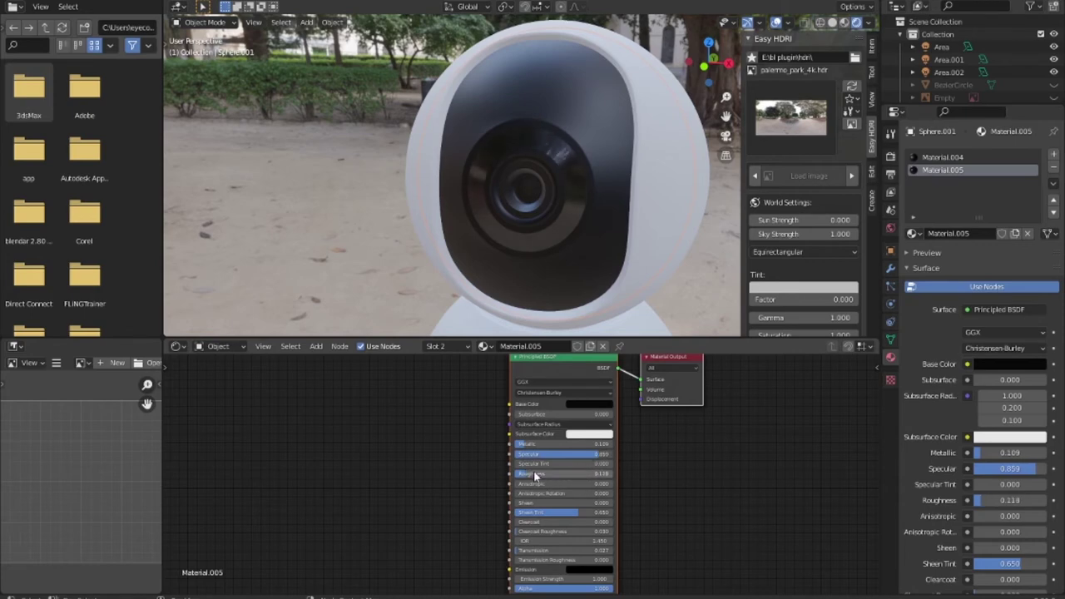
Orbit around the camera model and select its outer sphere.
mouse_move(553, 235)
middle_down()
mouse_move(597, 235)
mouse_move(530, 226)
mouse_move(544, 225)
middle_up()
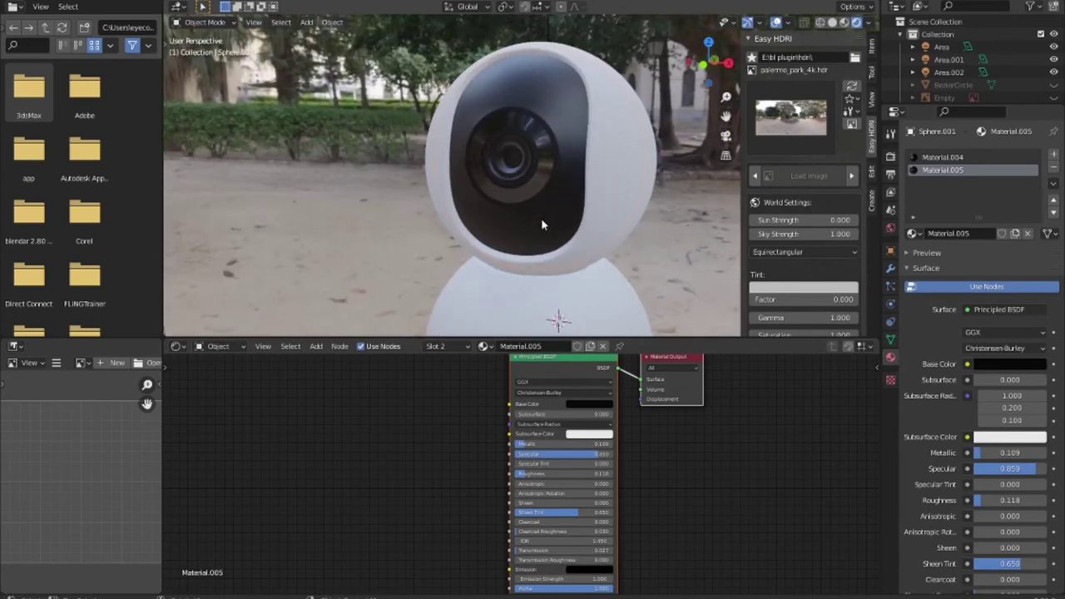
scroll(541, 218, up, 2)
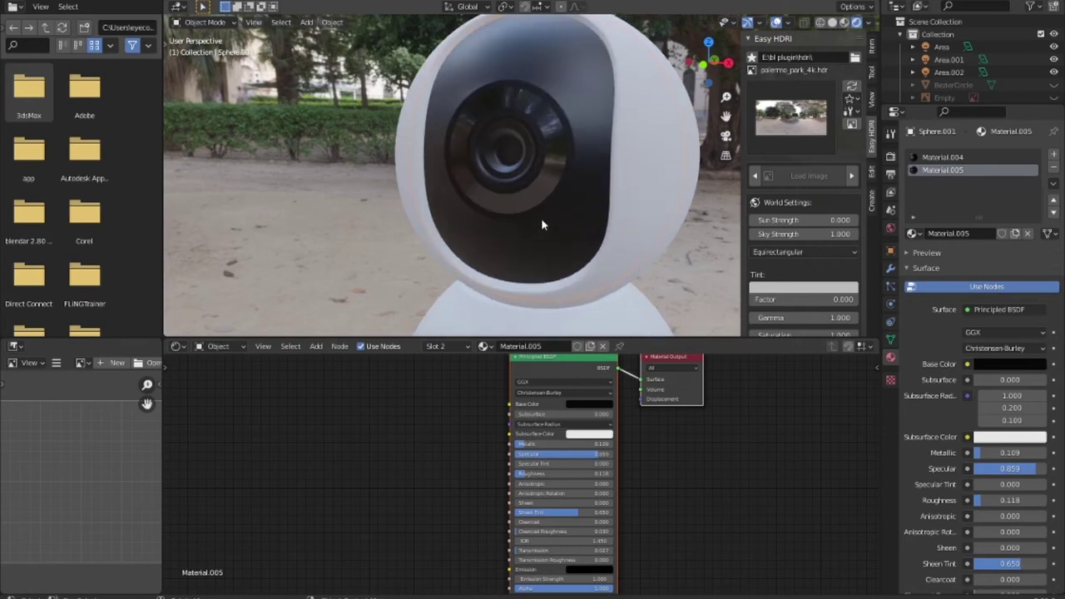
scroll(541, 218, down, 2)
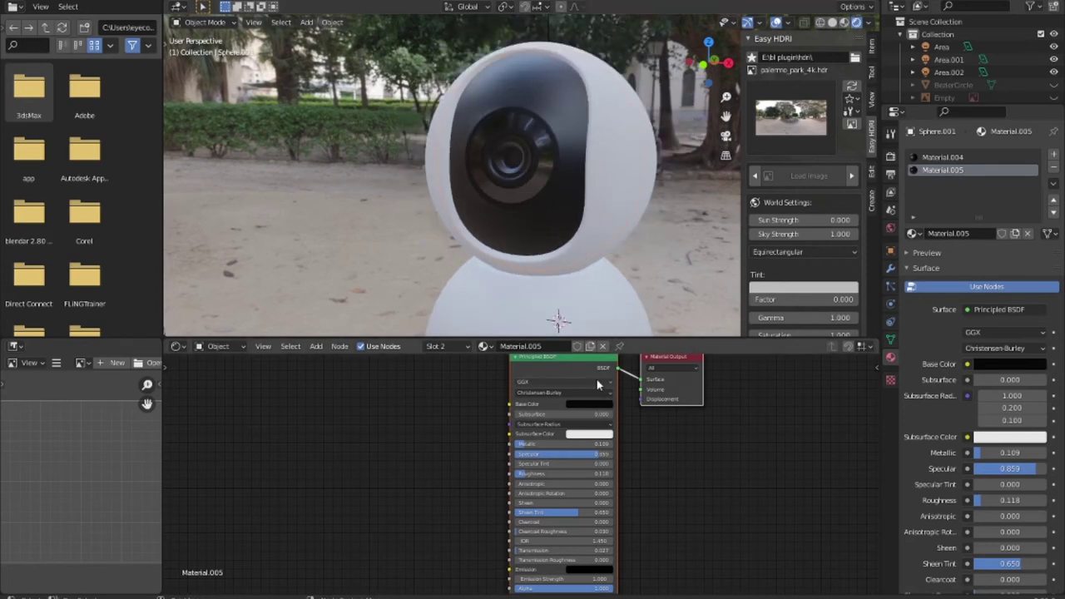
scroll(526, 171, up, 2)
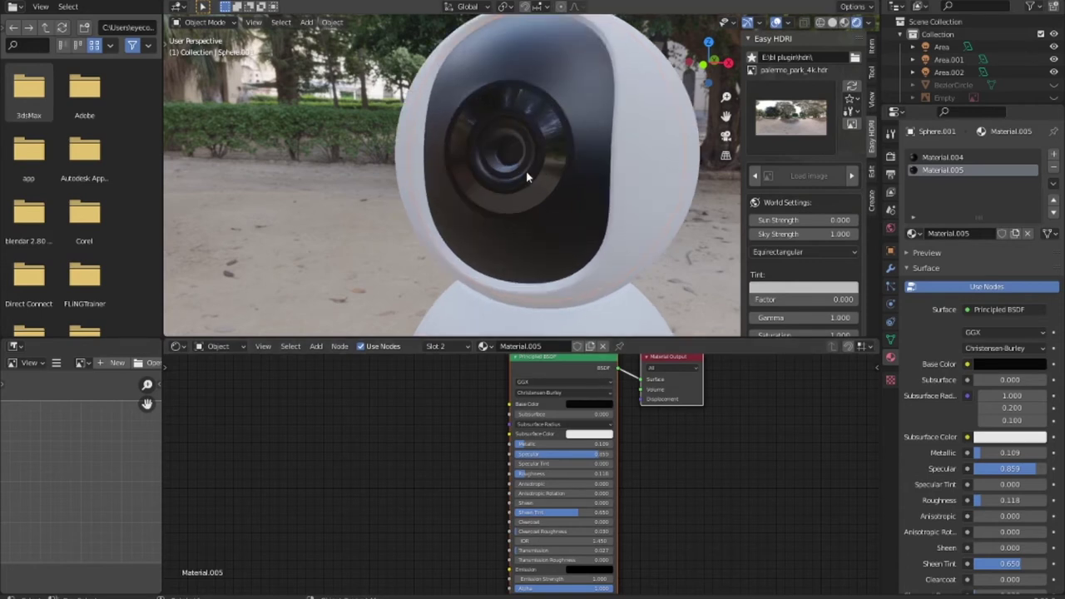
click(509, 159)
Select the inner lens object in Edit Mode, clear its selection and check its subdivision settings.
click(512, 163)
key(Tab)
click(511, 151)
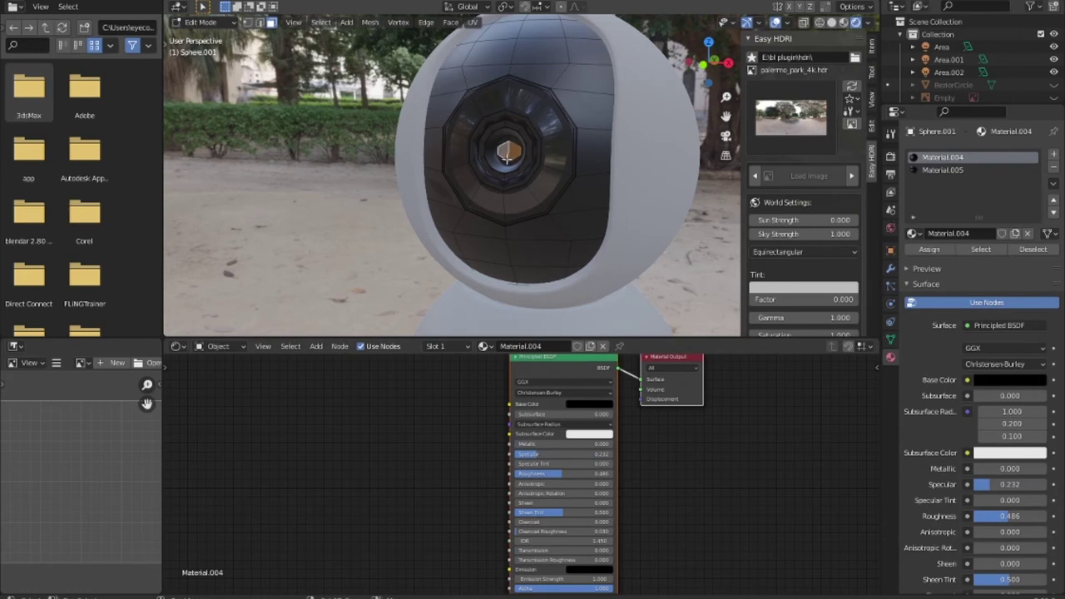
scroll(509, 155, up, 3)
scroll(507, 158, up, 3)
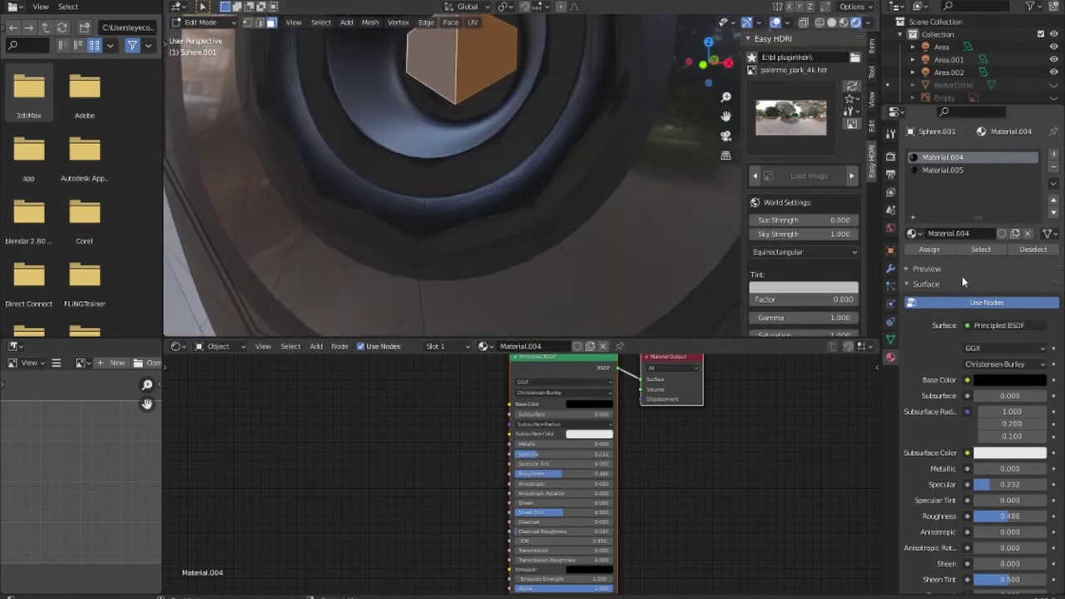
click(890, 268)
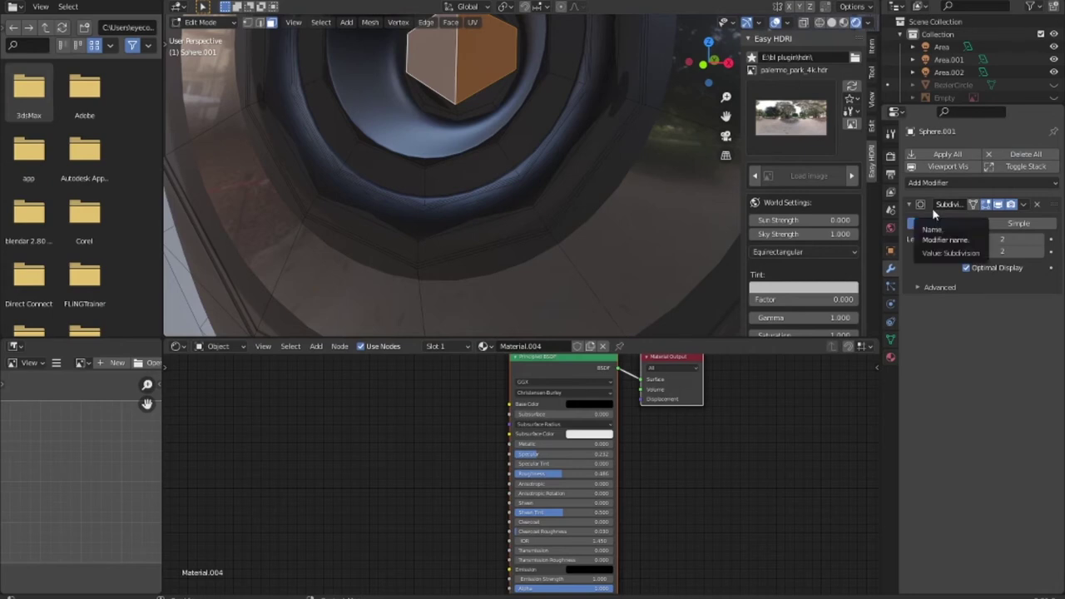
Select the centre cube's top and front faces and return to the lens's materials.
scroll(528, 179, up, 1)
mouse_move(528, 179)
middle_down()
mouse_move(530, 208)
mouse_move(530, 187)
middle_up()
scroll(530, 187, down, 3)
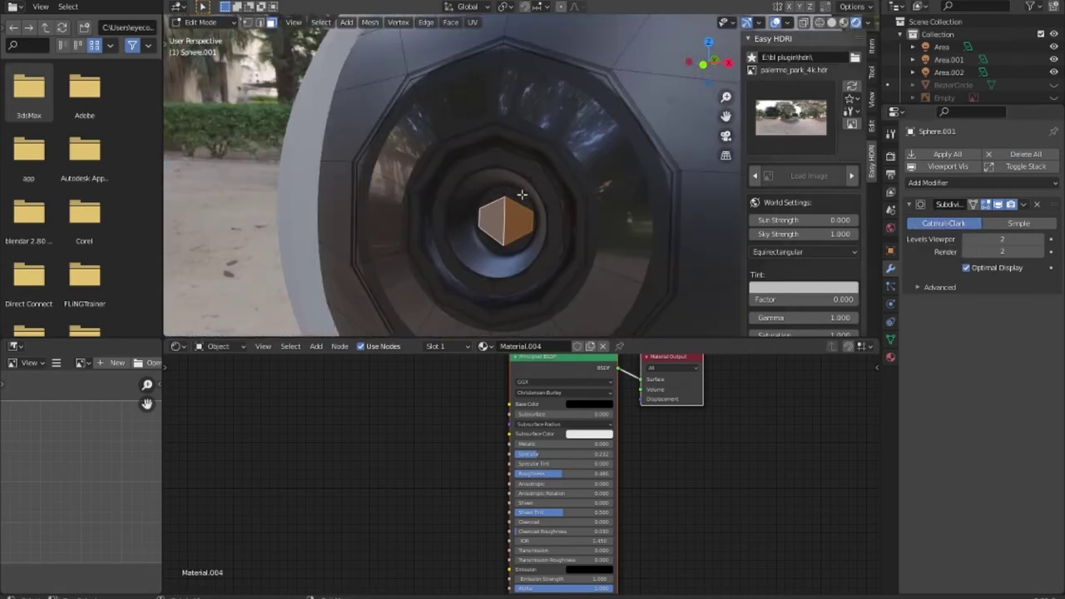
click(502, 201)
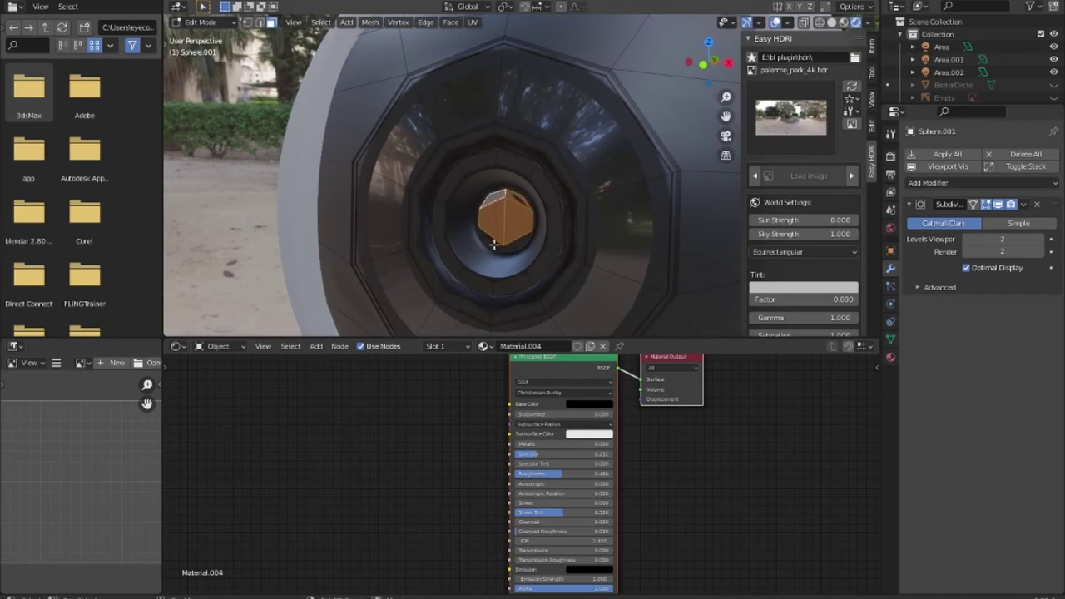
click(497, 242)
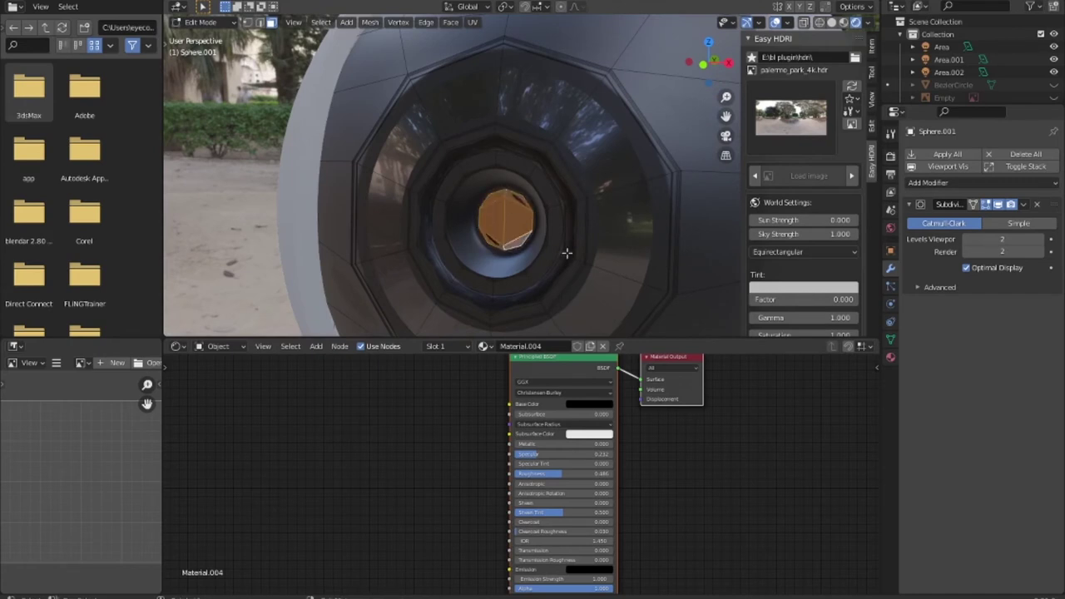
scroll(565, 252, down, 2)
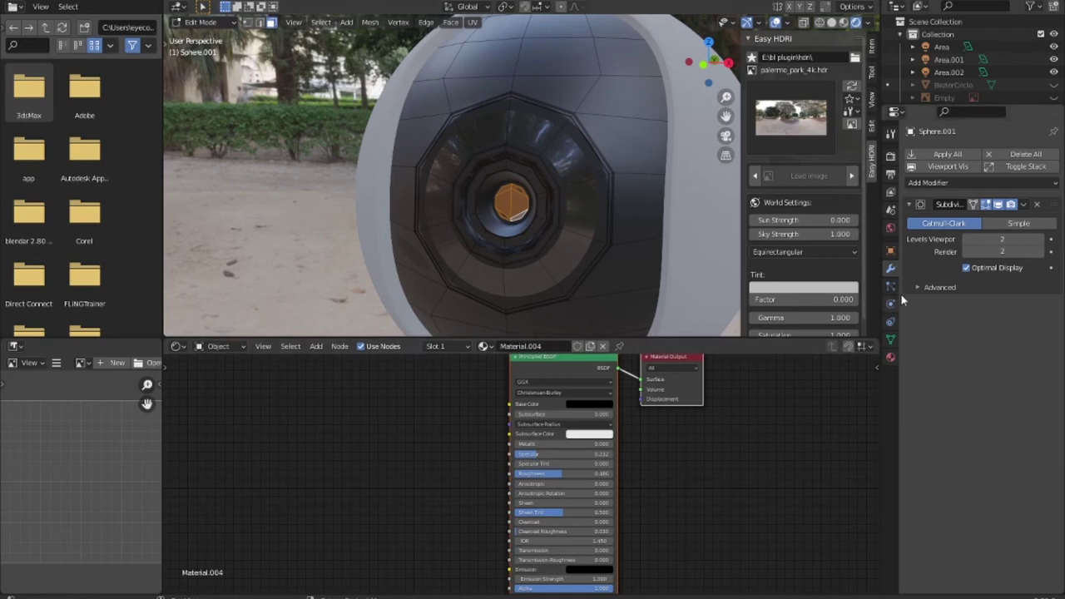
click(890, 356)
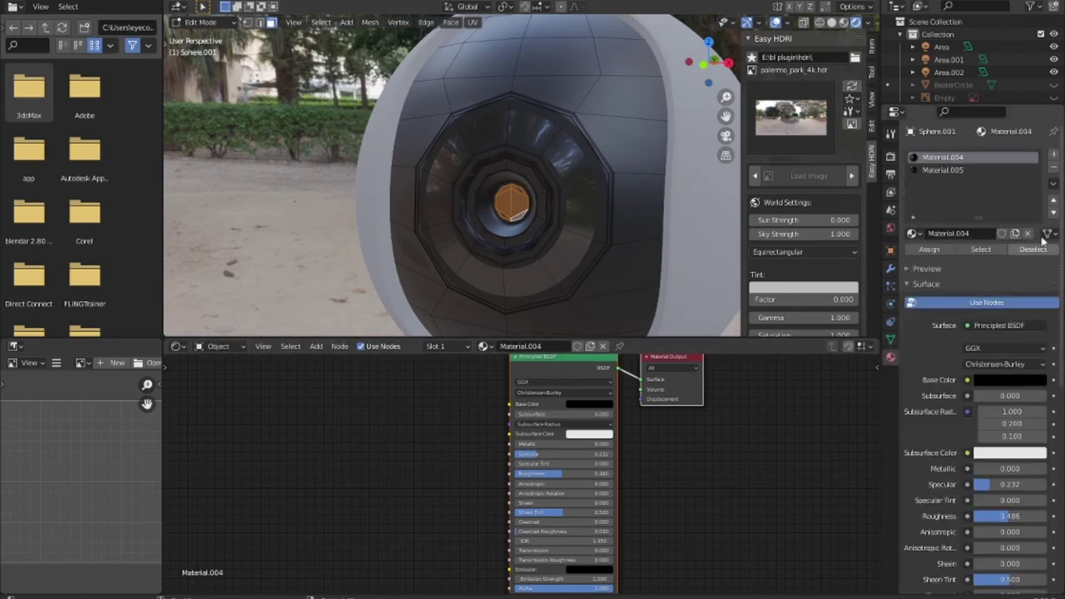
Assign a new pale yellow Material.006 in a third slot to the cube faces, then exit Edit Mode.
click(1052, 157)
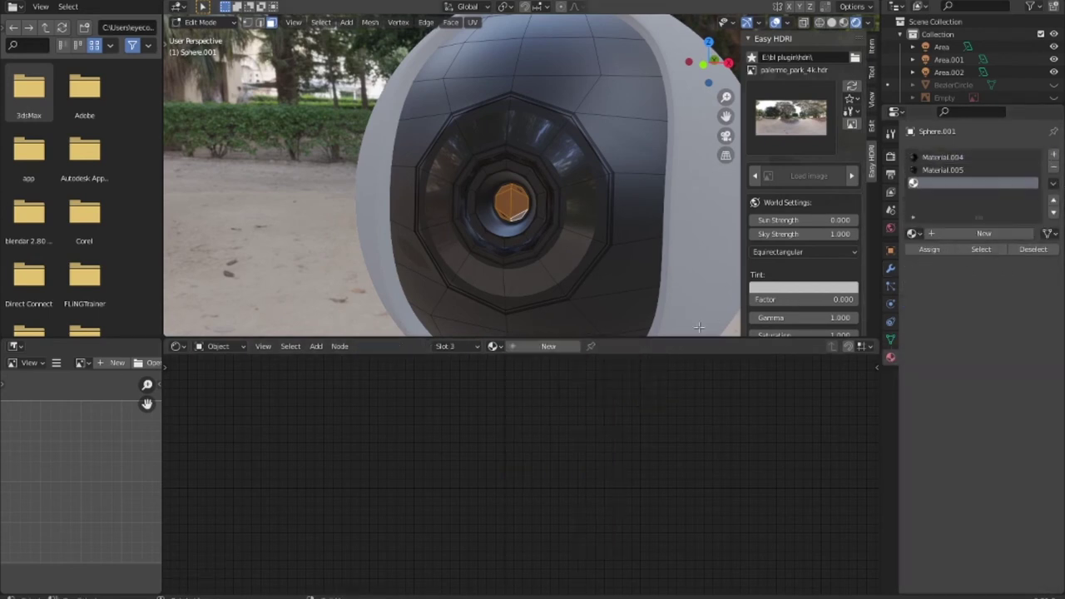
click(548, 346)
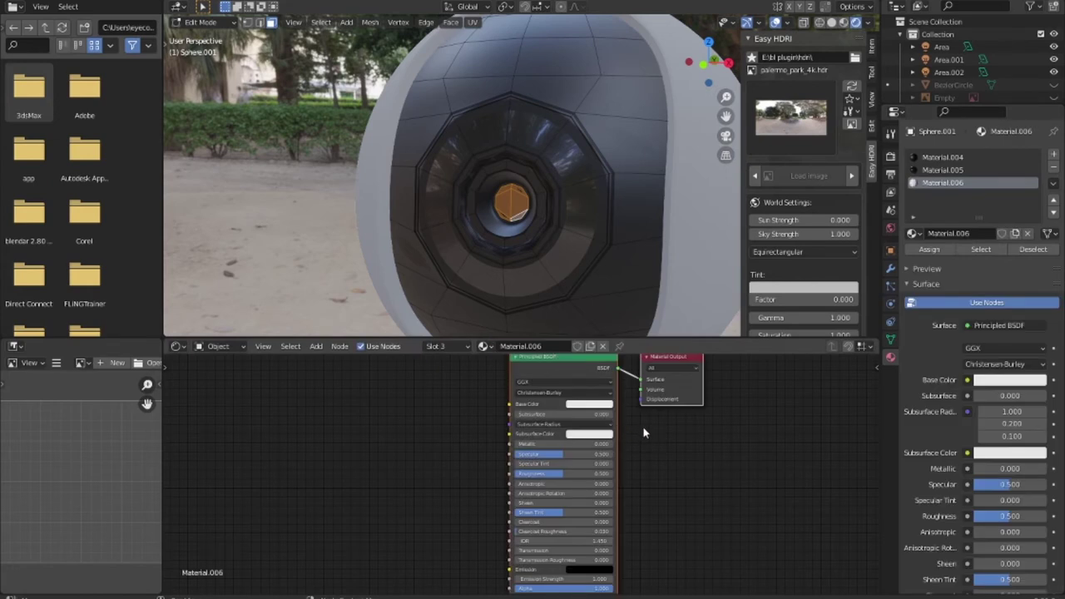
scroll(597, 447, down, 2)
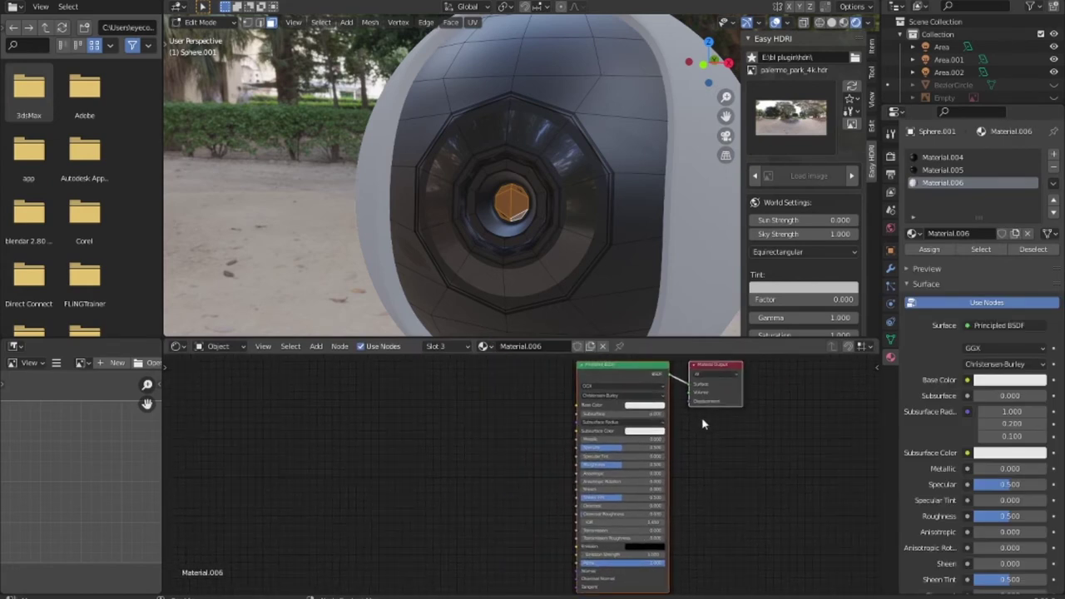
click(657, 409)
mouse_move(657, 342)
mouse_down()
mouse_move(641, 333)
mouse_move(649, 330)
mouse_up()
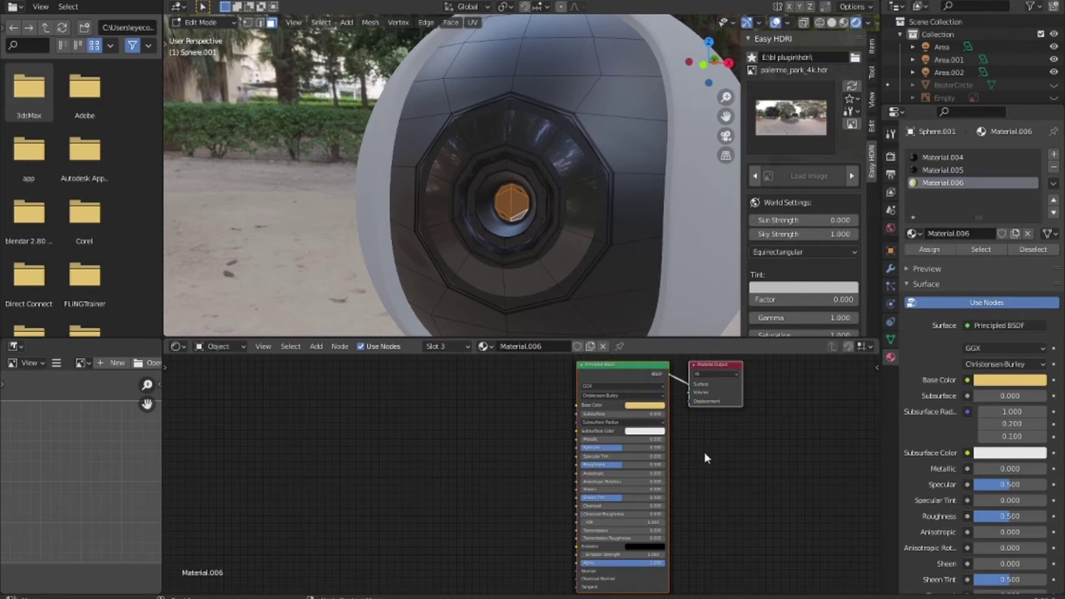
click(931, 250)
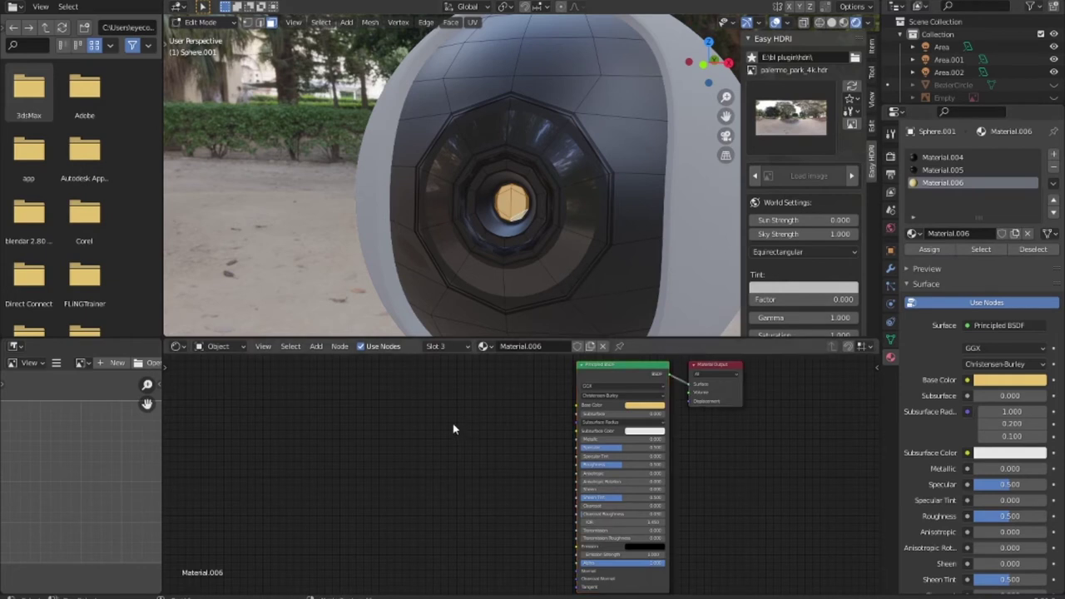
key(Tab)
mouse_move(524, 230)
middle_down()
mouse_move(564, 230)
mouse_move(536, 226)
mouse_move(540, 233)
middle_up()
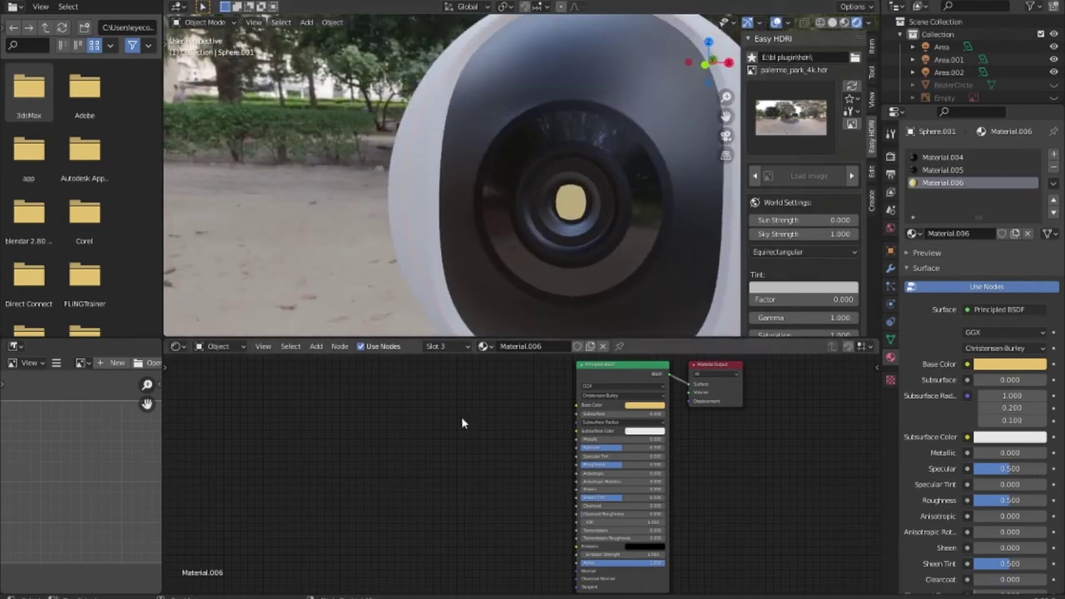
Add a MixRGB node, discarding a Gradient Texture, and link it into Base Color.
key(shift+a)
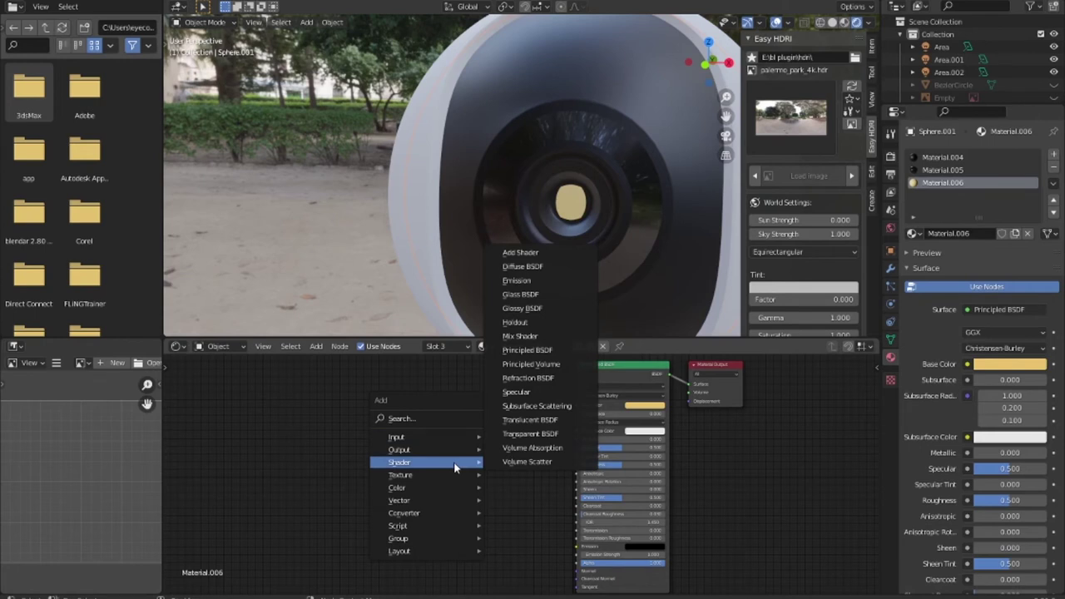
mouse_move(424, 474)
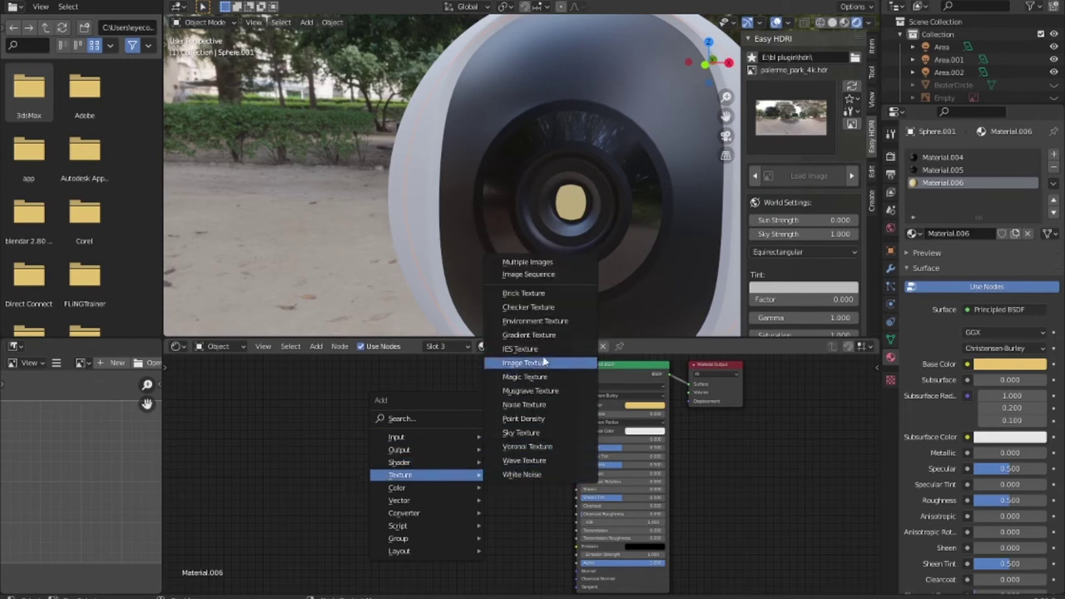
click(543, 335)
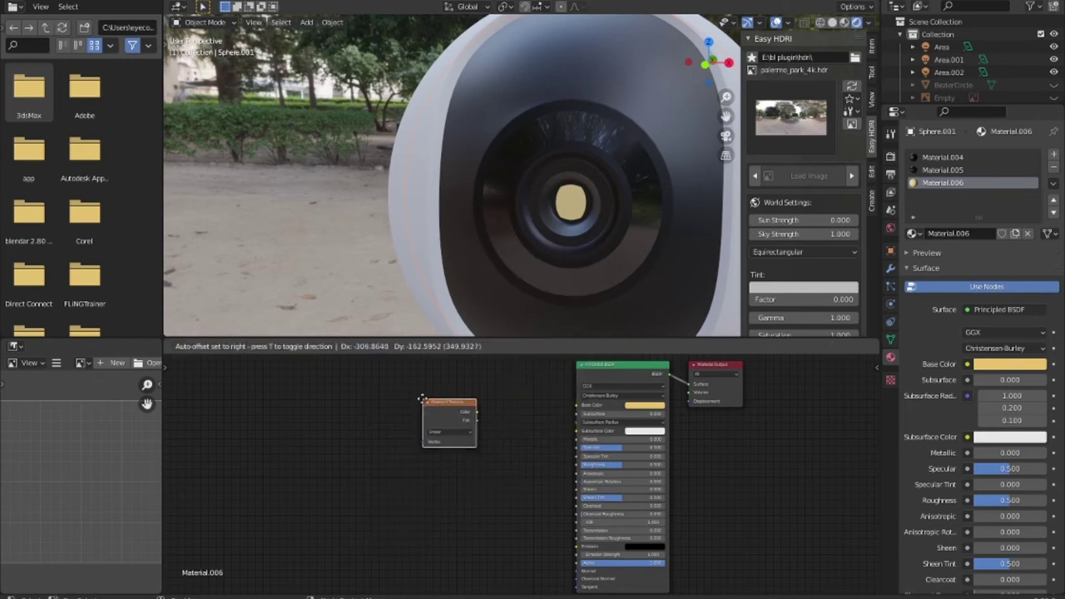
key(Escape)
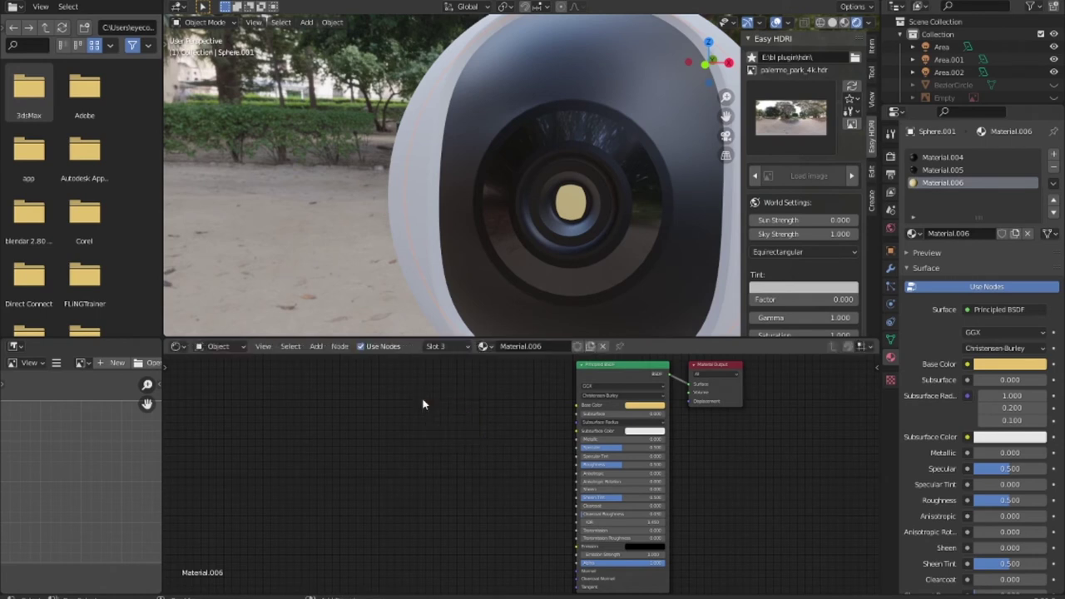
key(shift+a)
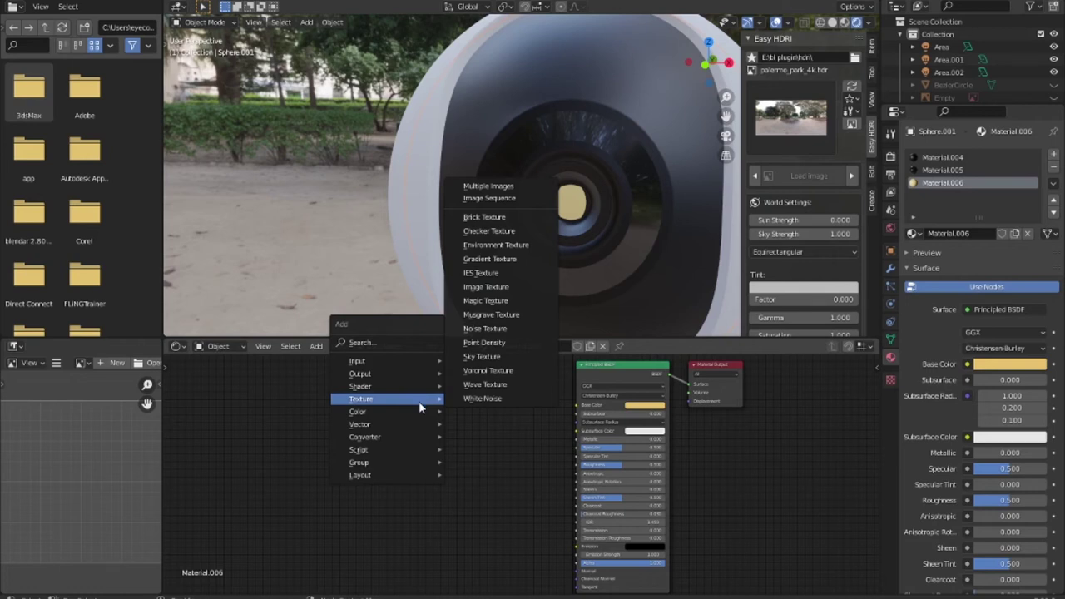
mouse_move(386, 412)
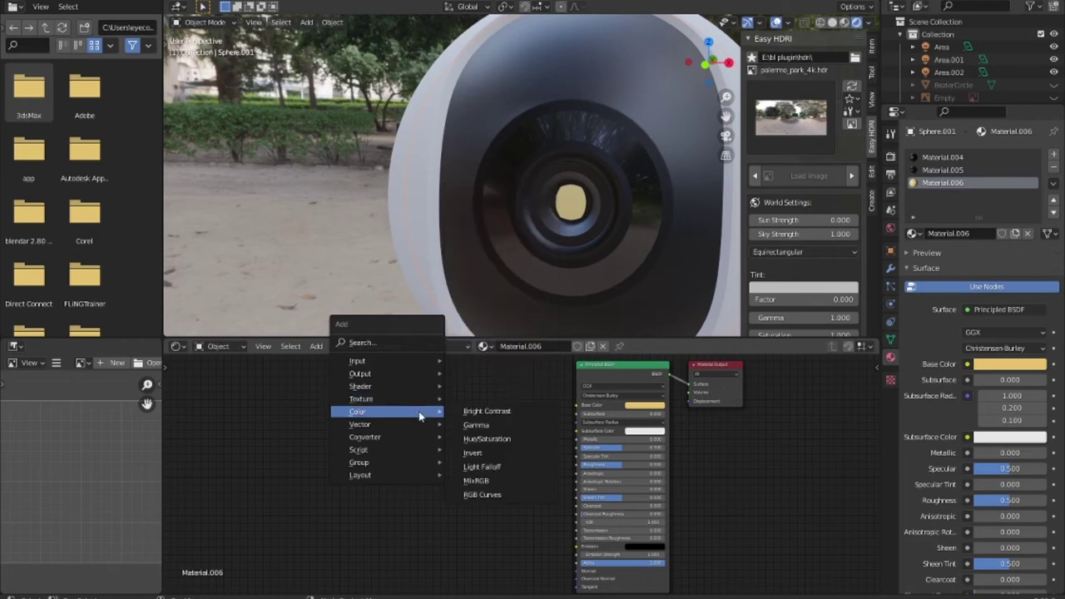
click(517, 480)
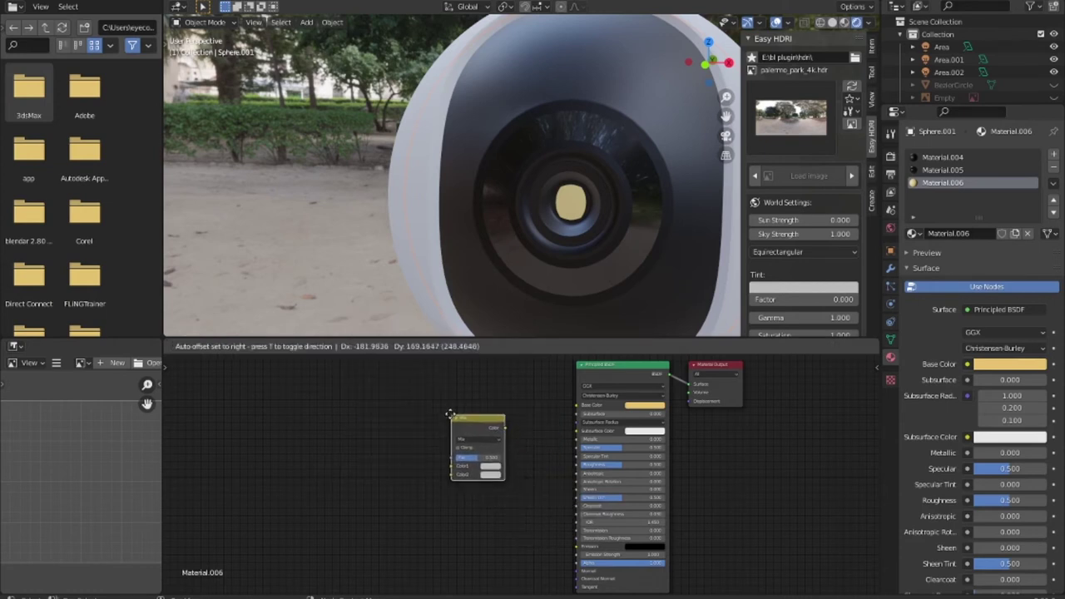
click(488, 426)
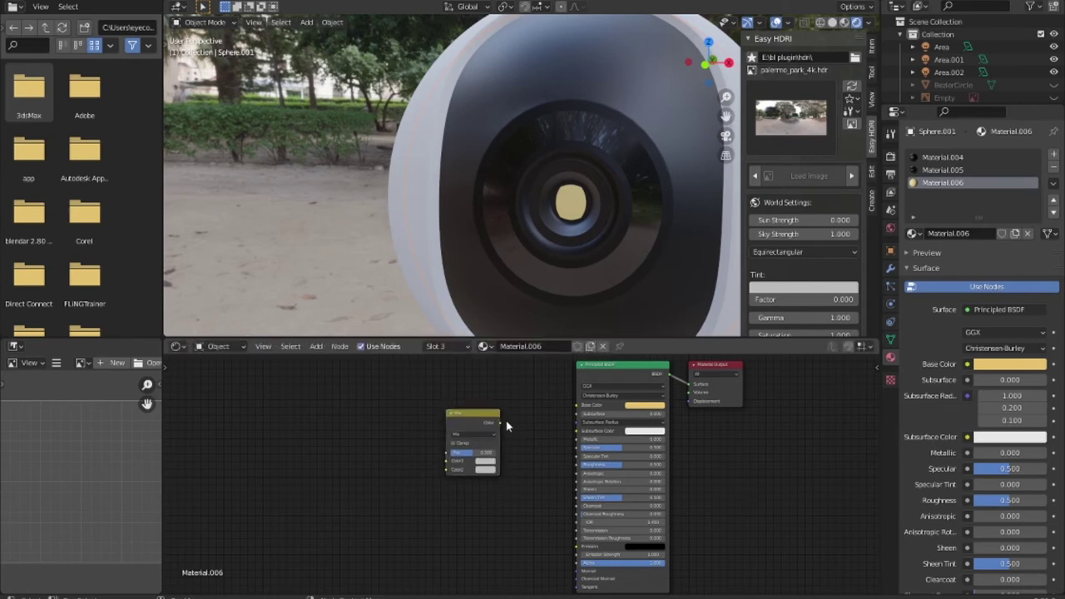
drag(499, 423, 576, 406)
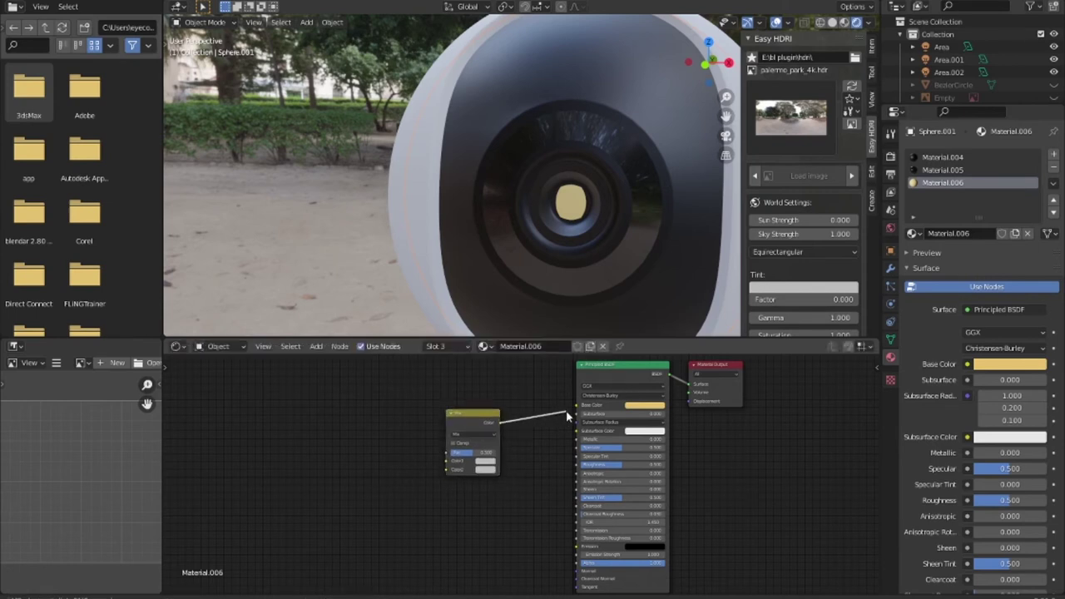
Set the Mix node's colours to blue and yellow, keep Mix blending, and reposition it.
click(491, 461)
click(524, 363)
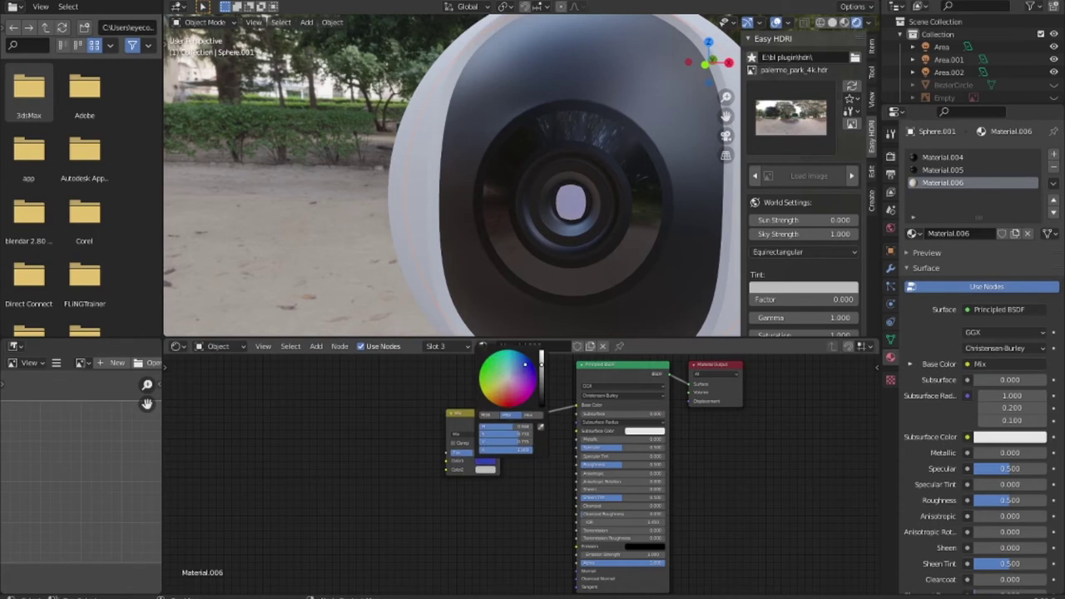
click(488, 470)
click(489, 400)
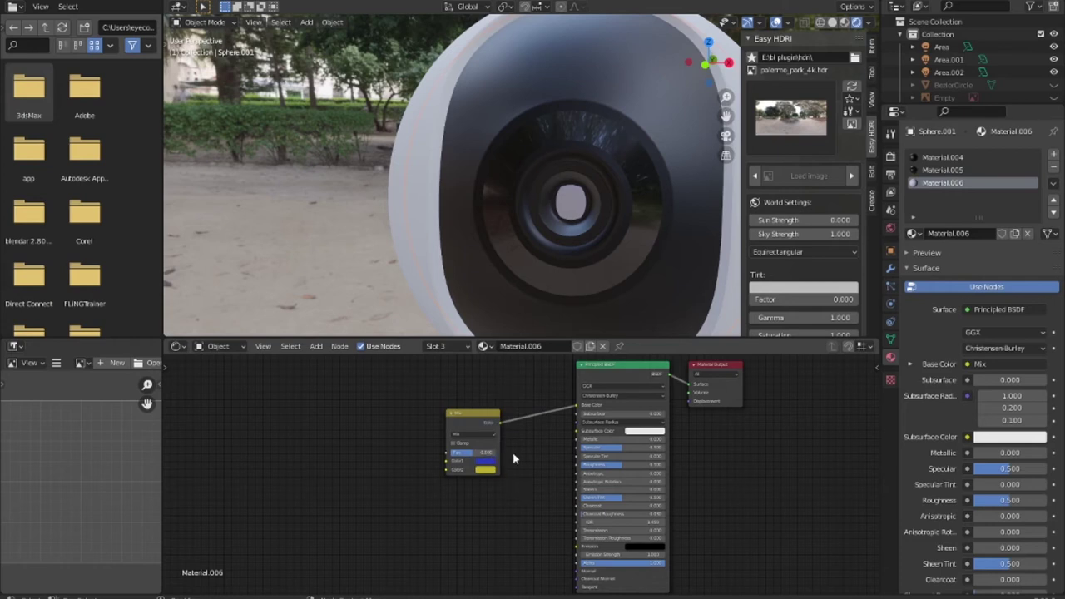
click(484, 434)
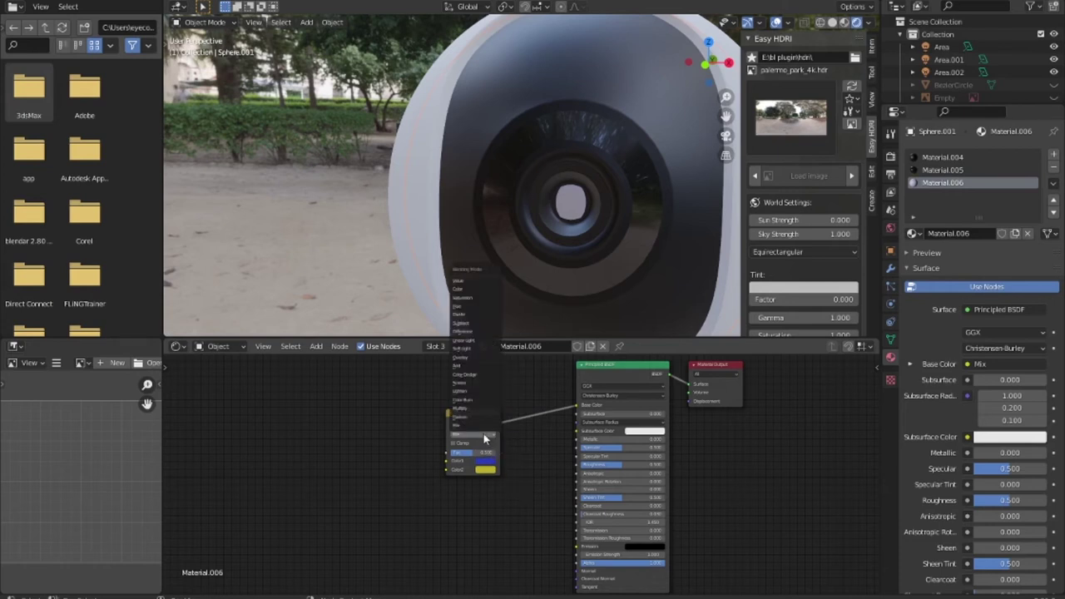
click(483, 433)
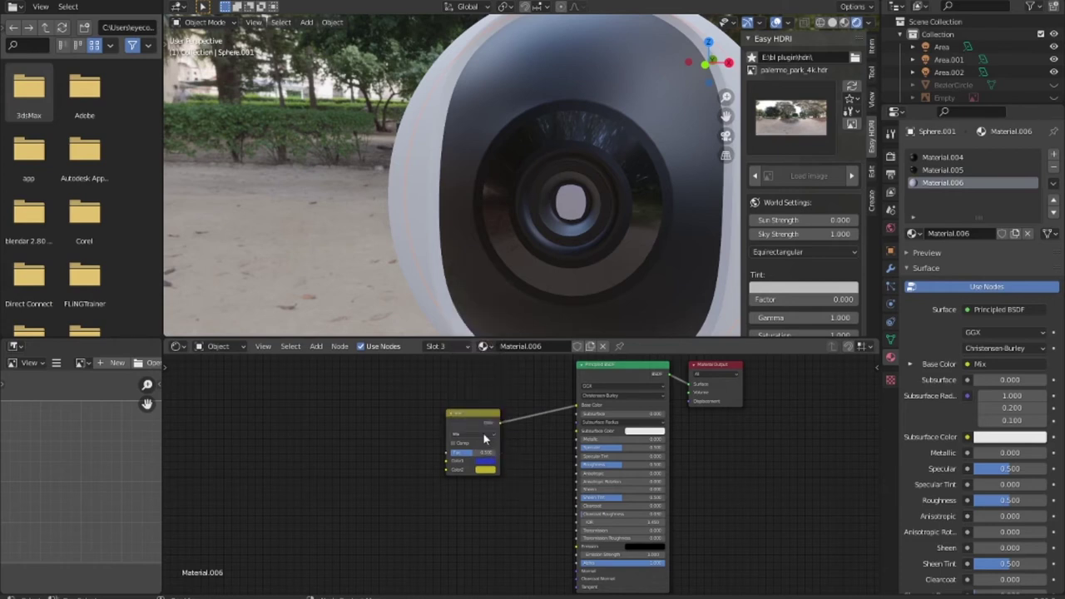
drag(490, 411, 508, 388)
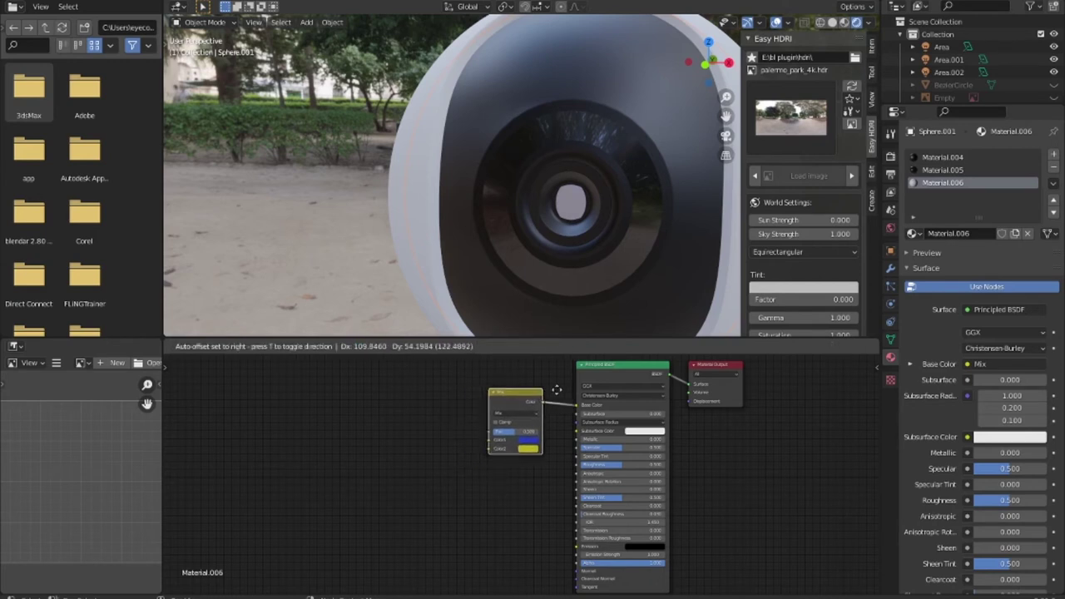
Move the Mix node beside the shader and change the shader's Base Color to blue.
mouse_move(509, 388)
mouse_down()
mouse_move(489, 476)
mouse_move(742, 366)
mouse_up()
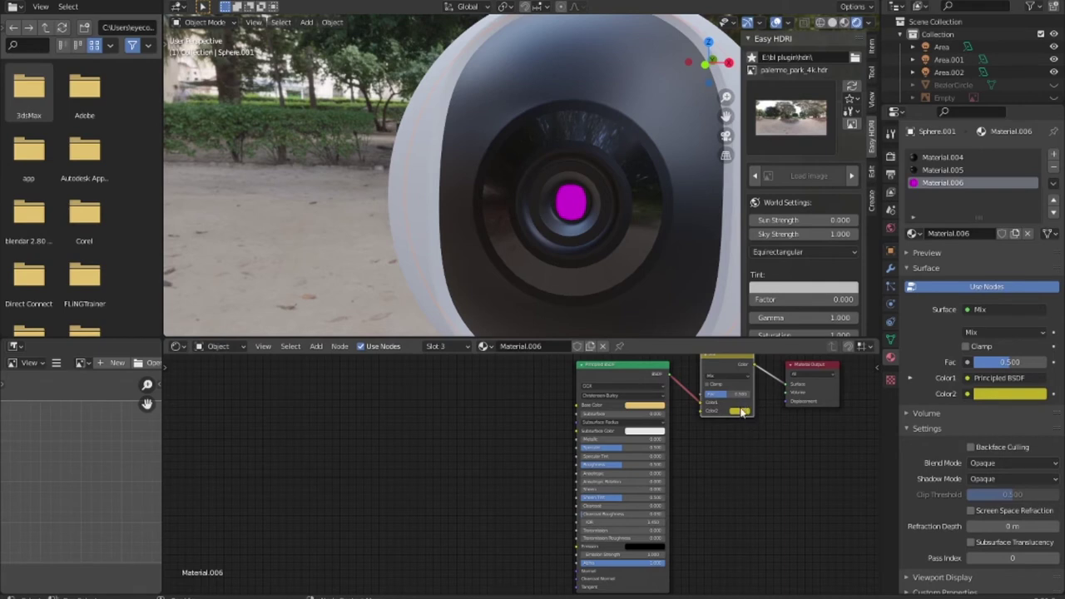
click(742, 412)
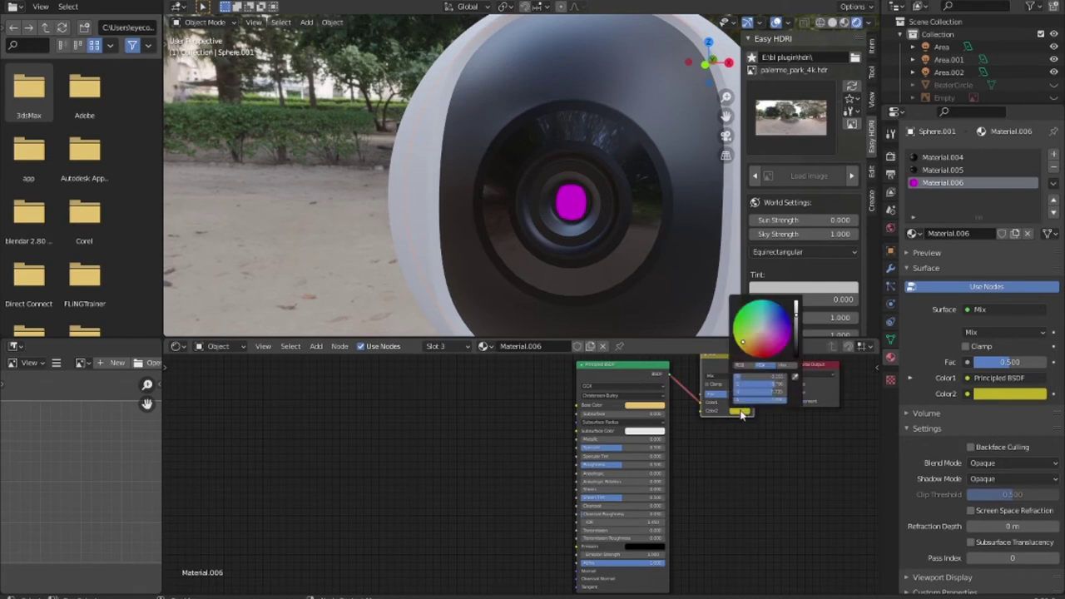
click(653, 411)
drag(663, 337, 670, 309)
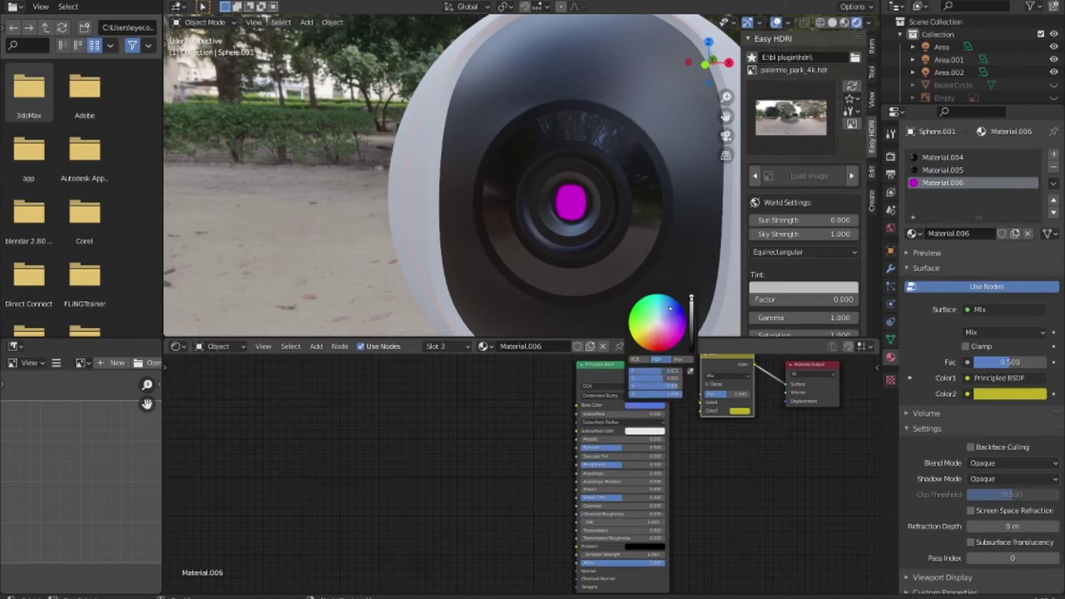
Make the second mix colour orange and set the mix factor to about 0.6.
click(739, 408)
mouse_move(774, 343)
mouse_down()
mouse_move(780, 319)
mouse_move(782, 336)
mouse_move(769, 316)
mouse_up()
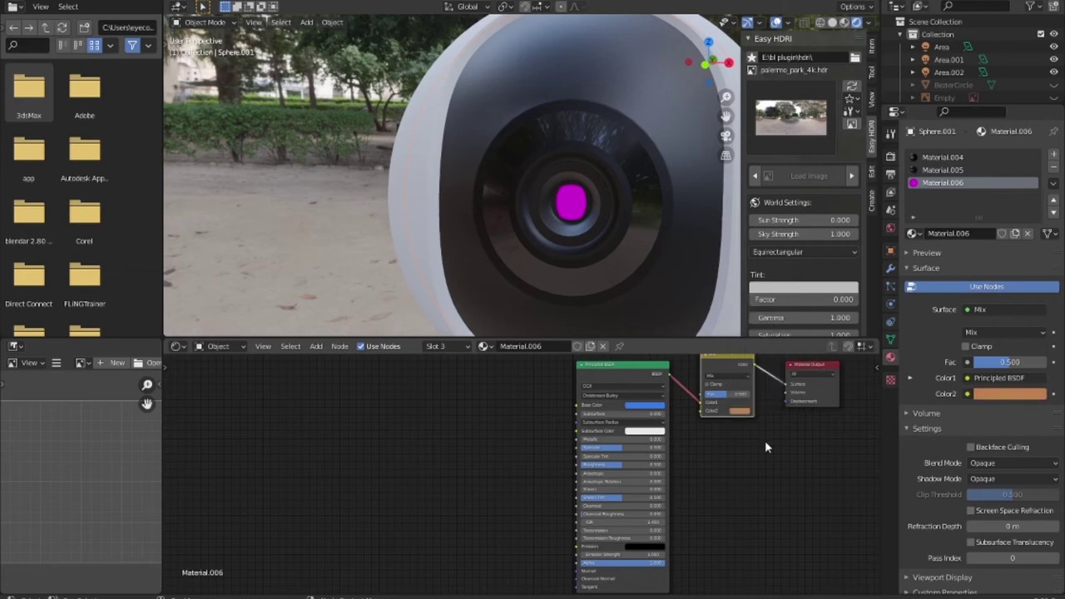
drag(733, 396, 722, 395)
drag(1009, 362, 1036, 362)
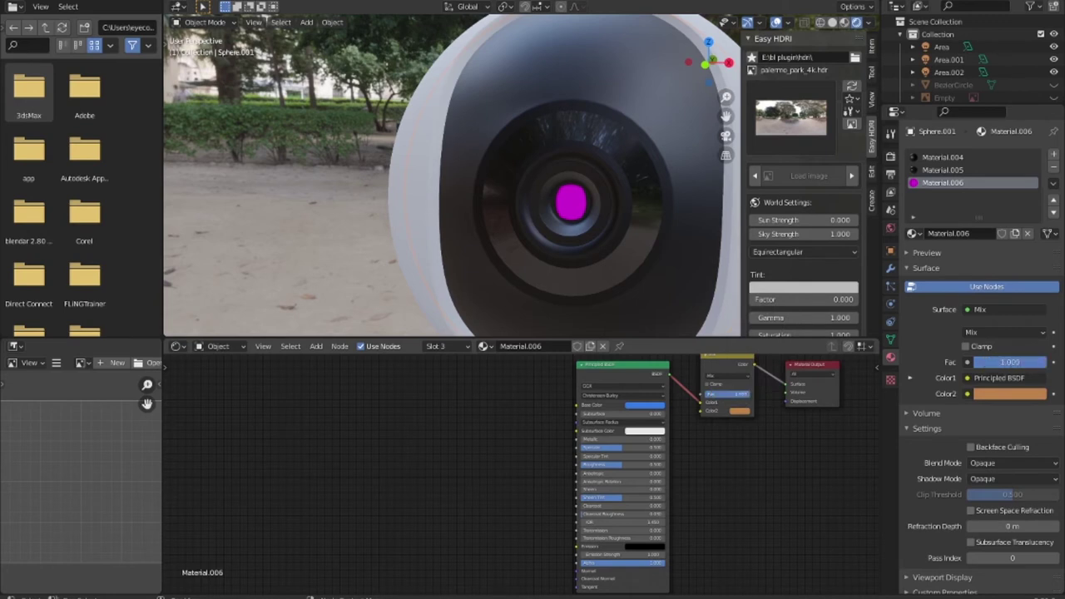
drag(746, 406, 738, 407)
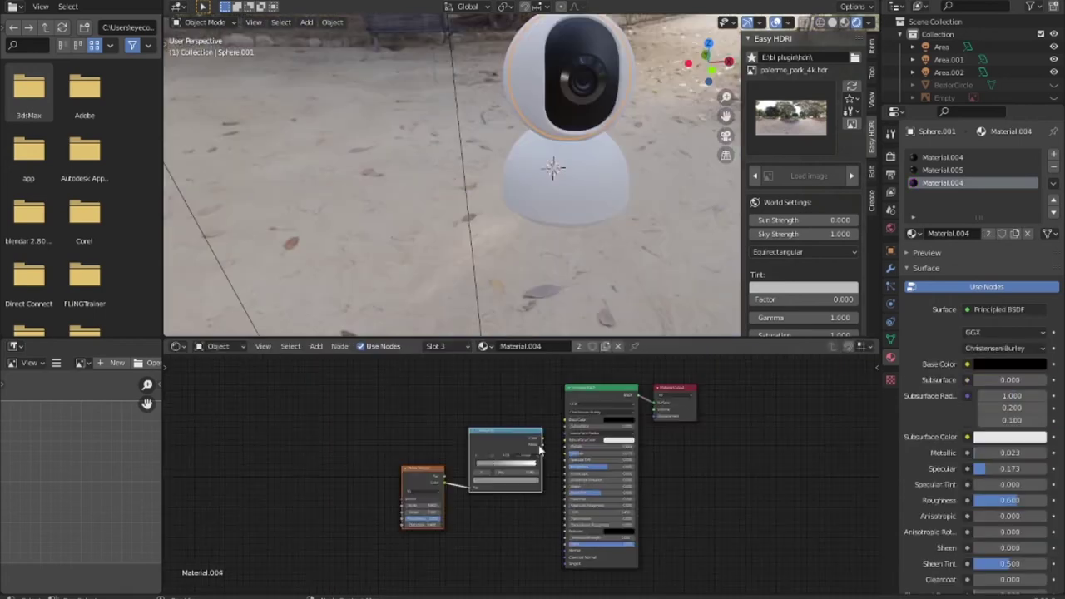
Link the ColorRamp to Base Color, undo it, and rearrange the ColorRamp and Noise Texture nodes.
drag(564, 427, 565, 421)
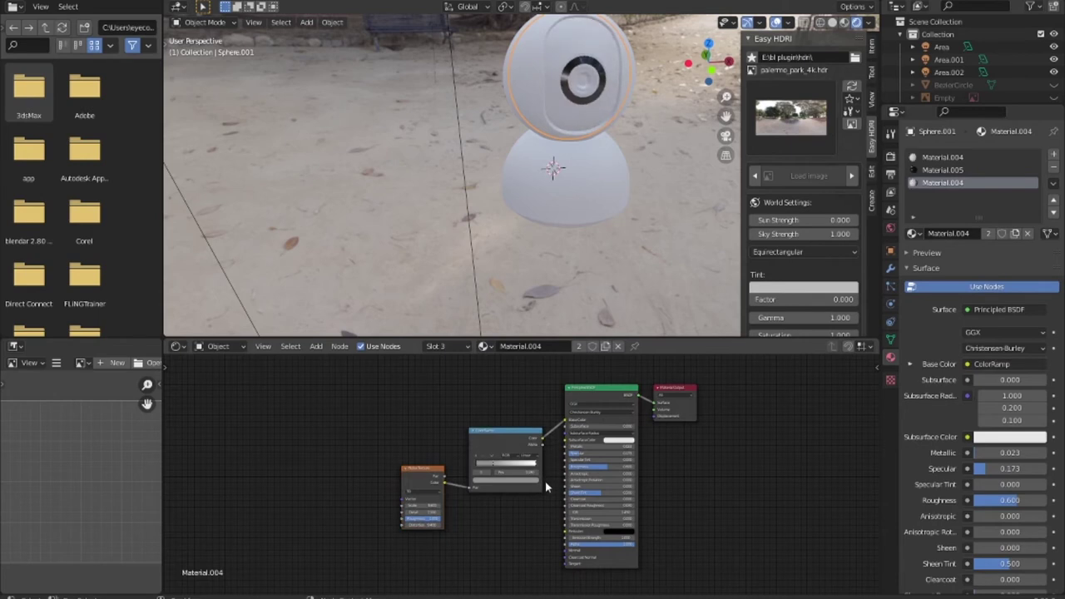
key(ctrl+z)
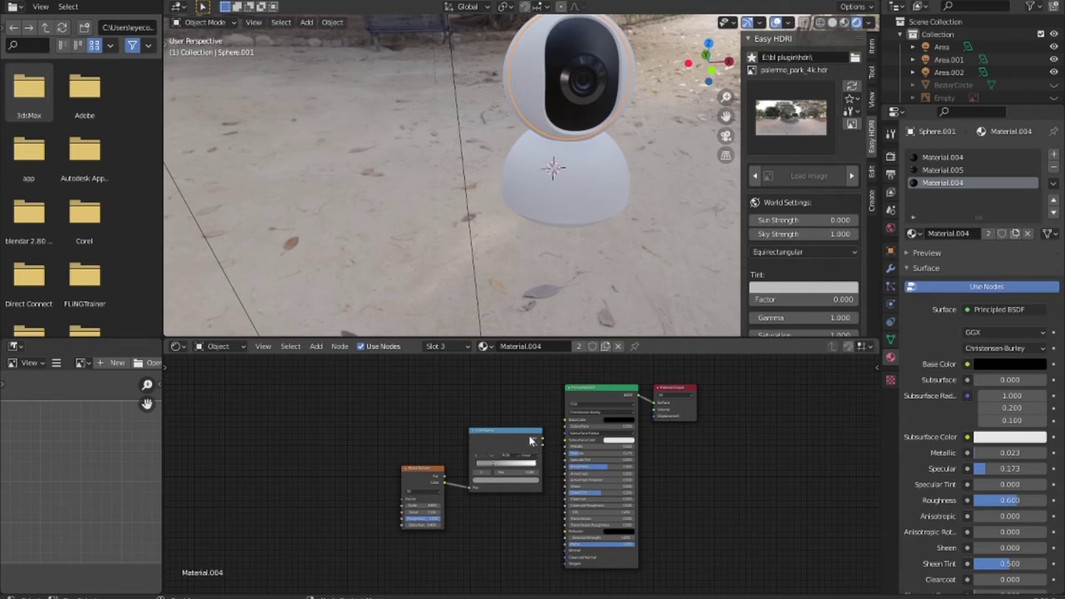
mouse_move(533, 439)
mouse_down()
mouse_move(511, 420)
mouse_move(567, 426)
mouse_up()
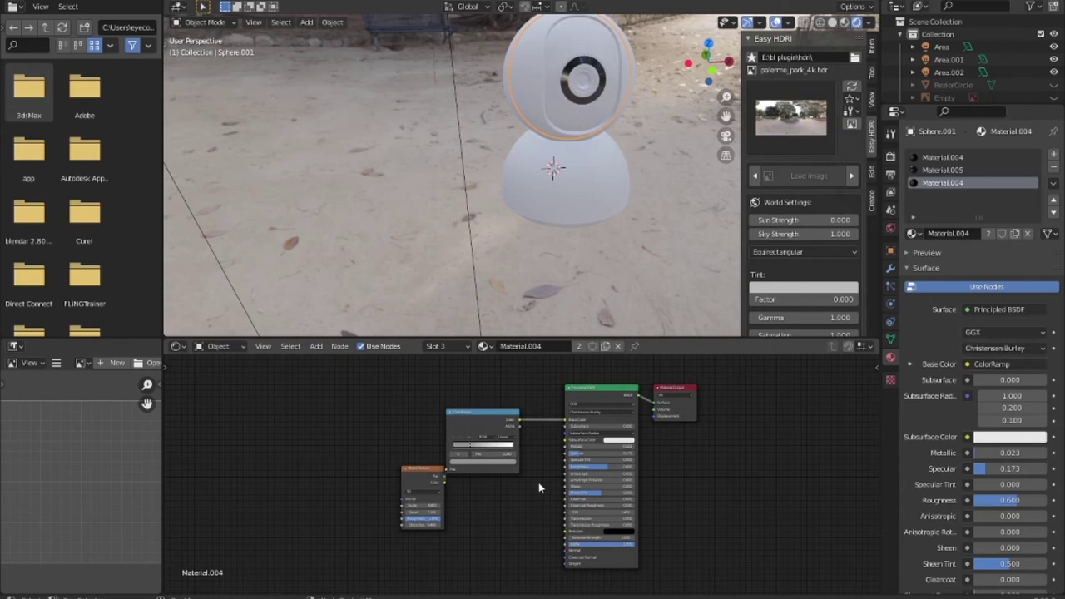
drag(431, 473, 379, 457)
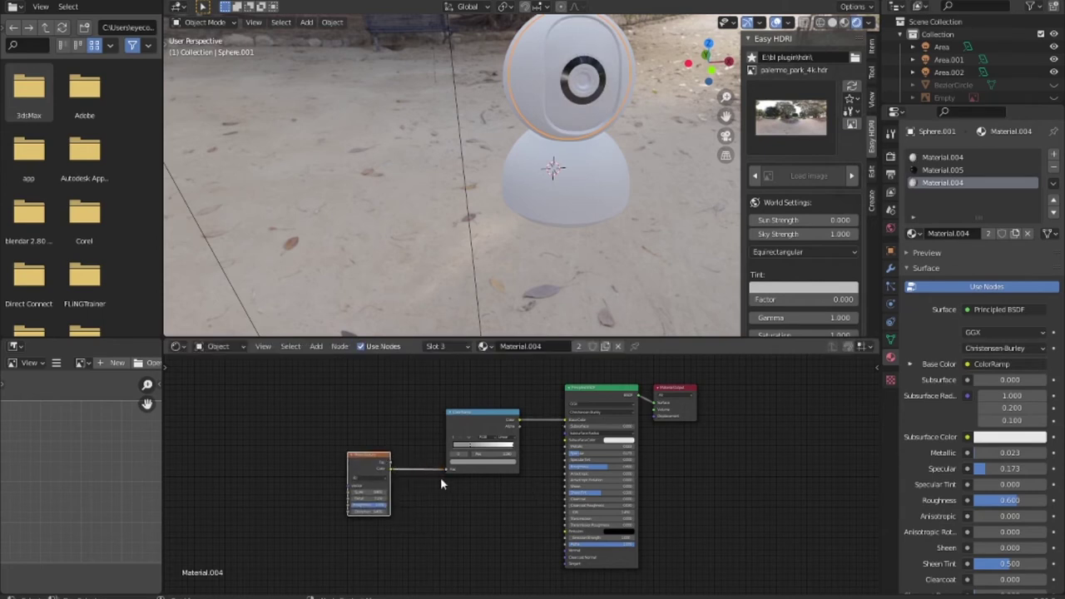
drag(472, 464, 484, 479)
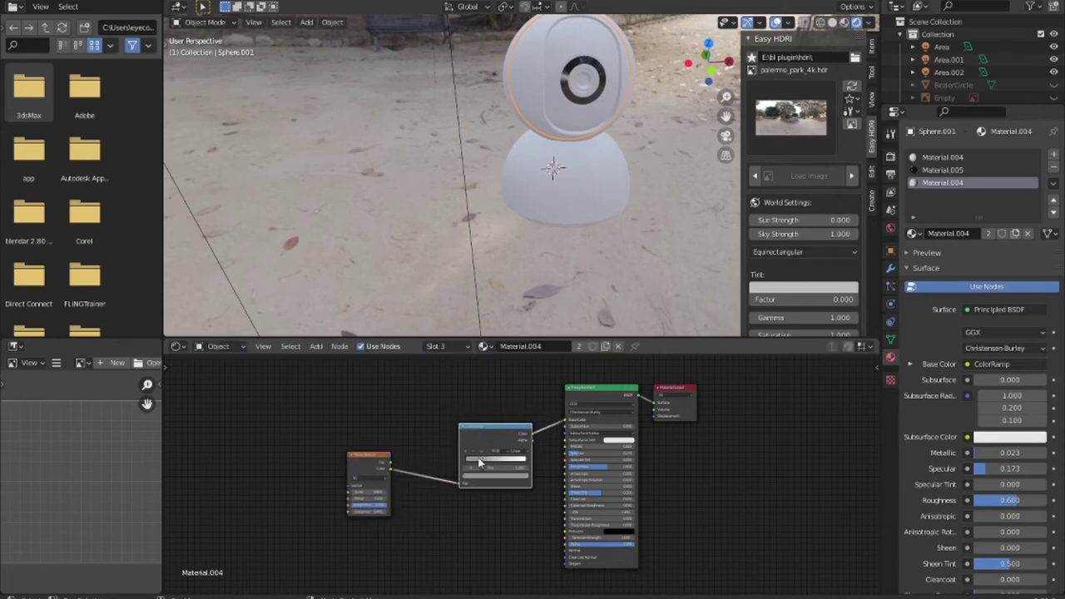
Adjust the ColorRamp stop colours, ending near black, and unlink it from Base Color.
click(491, 479)
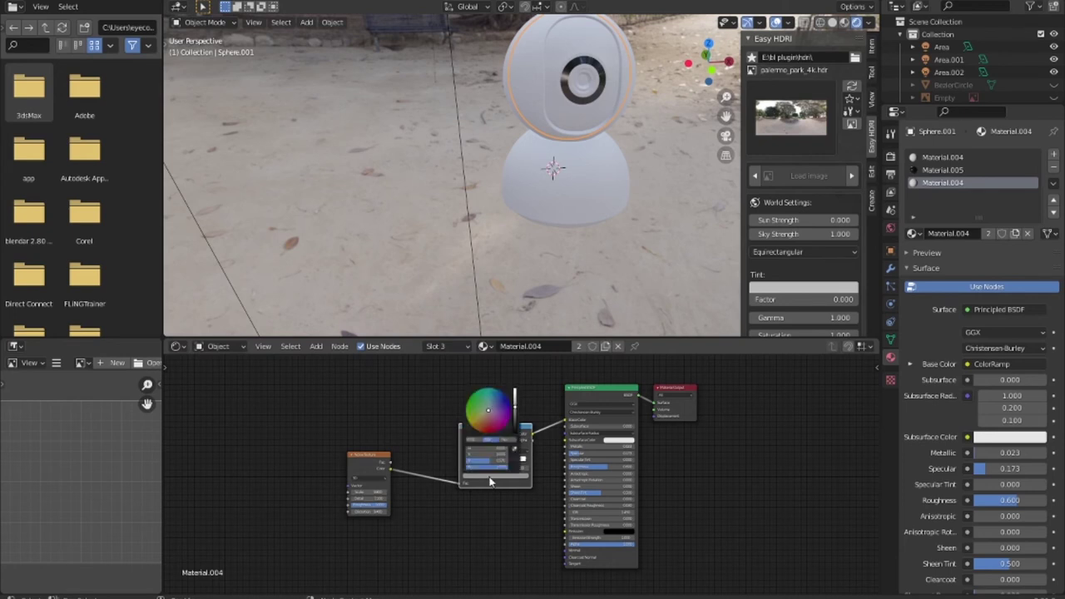
drag(514, 396, 514, 432)
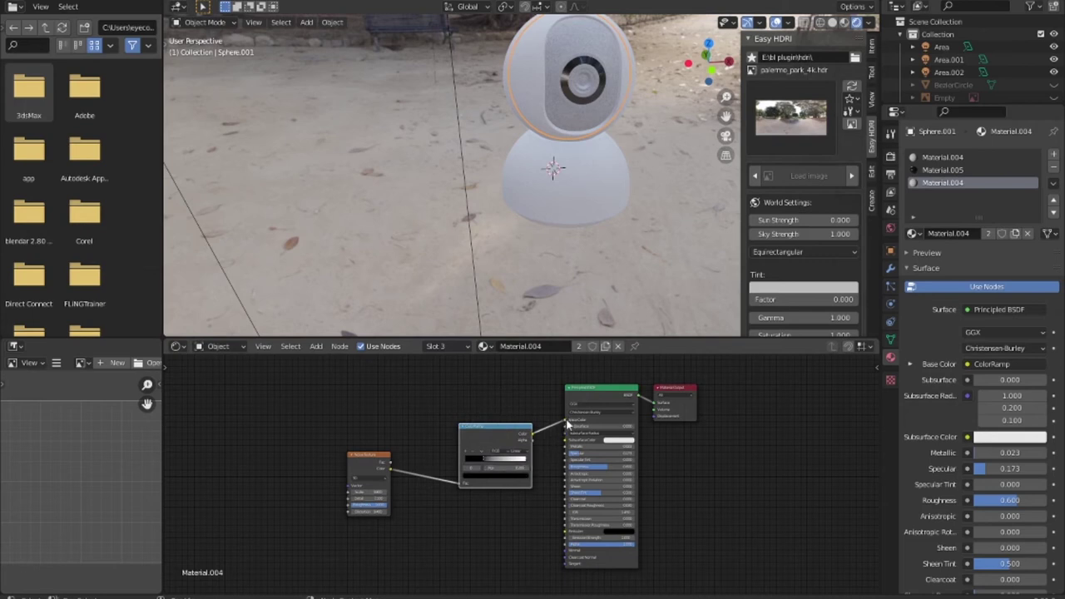
mouse_move(565, 420)
mouse_down()
mouse_move(547, 549)
mouse_move(565, 545)
mouse_up()
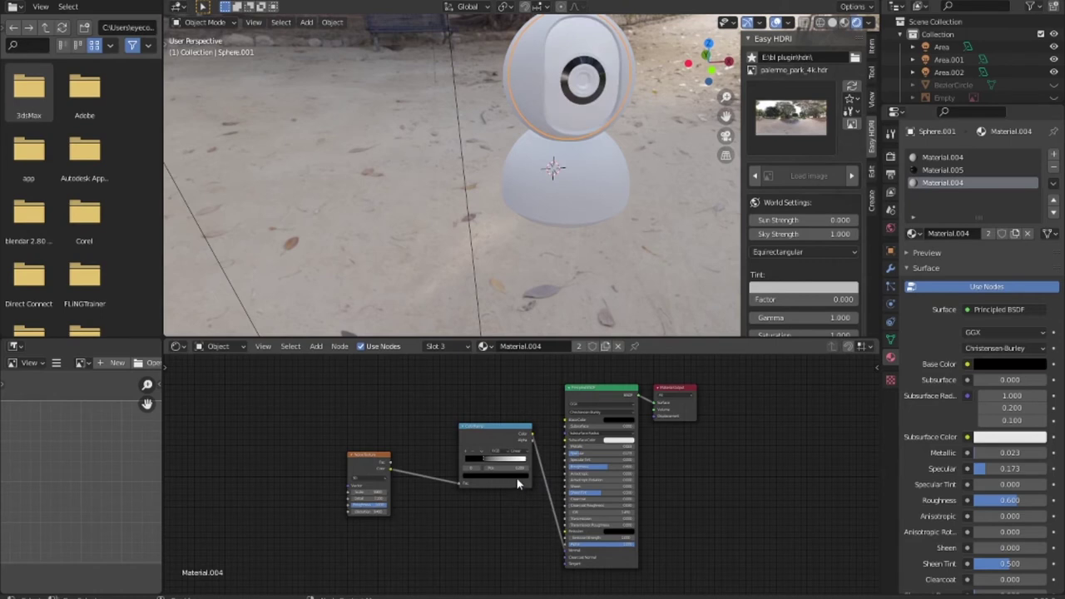
click(486, 470)
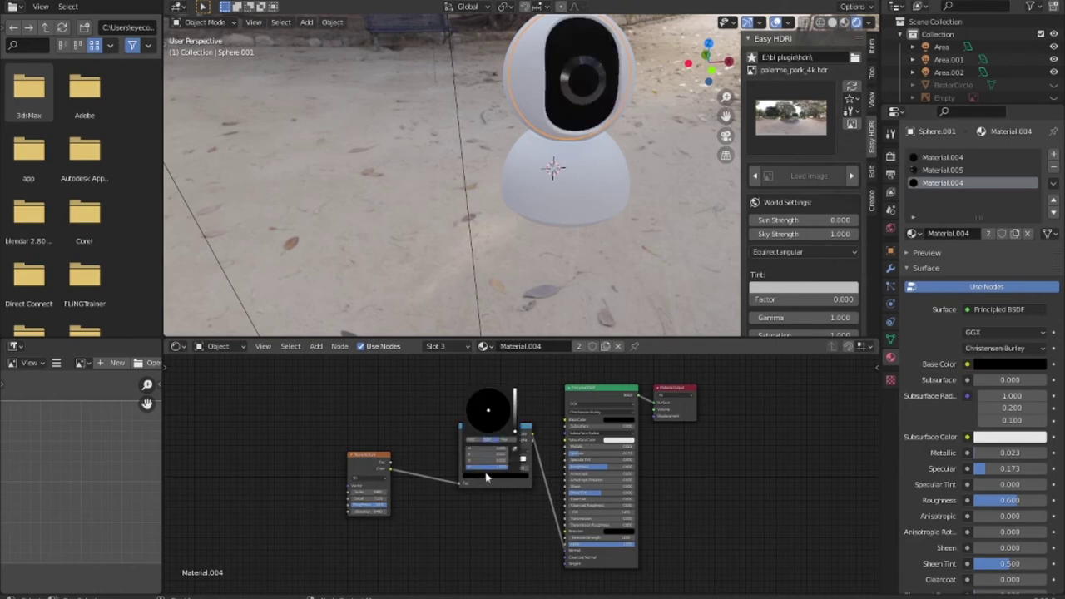
drag(514, 423, 517, 393)
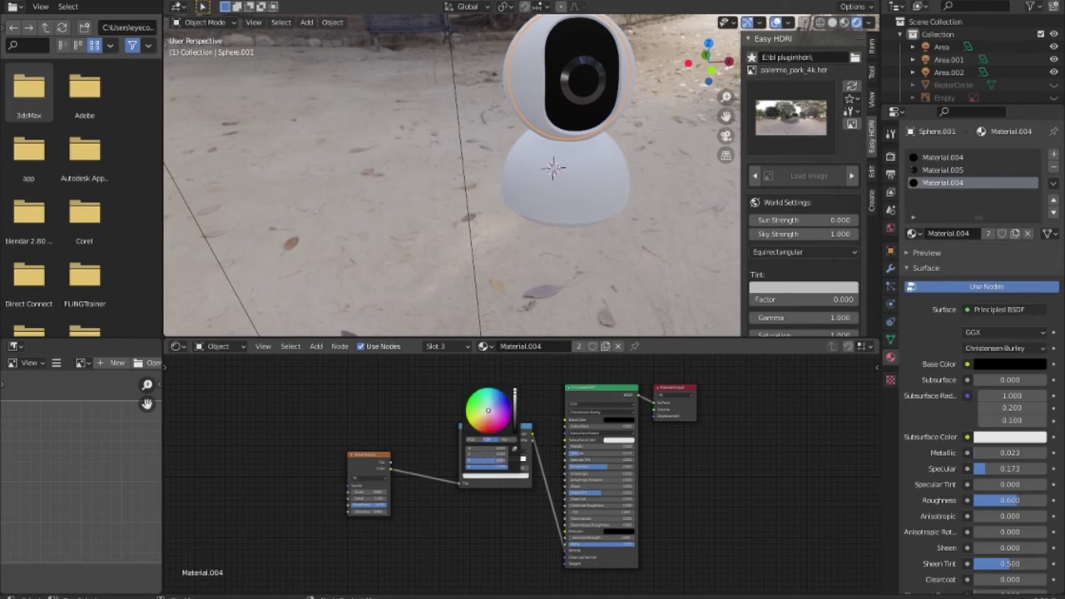
mouse_move(578, 215)
middle_down()
mouse_move(573, 139)
mouse_move(576, 177)
middle_up()
scroll(576, 177, up, 5)
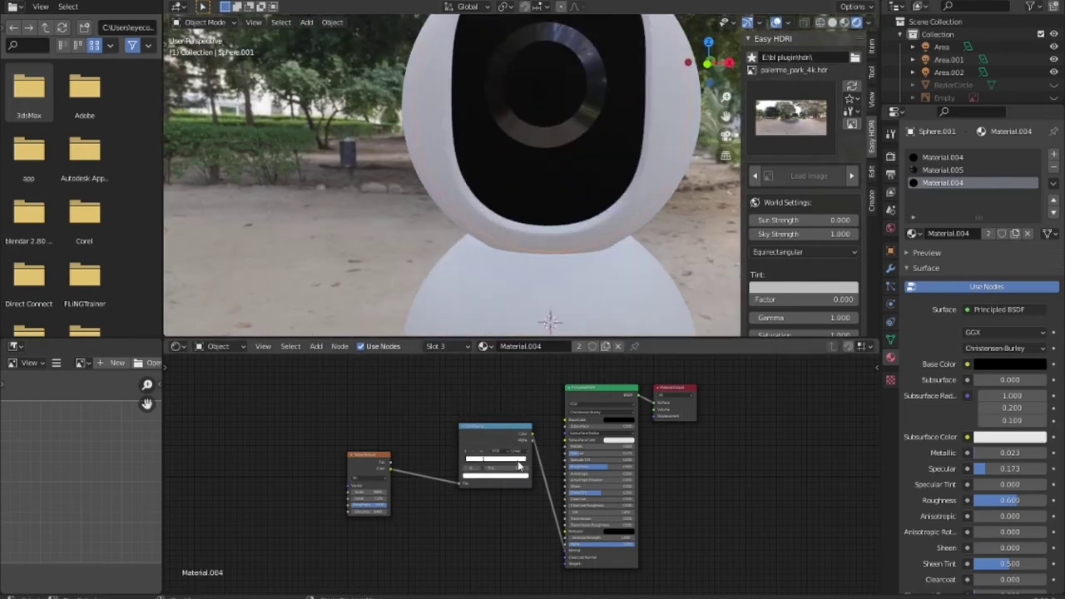
click(495, 476)
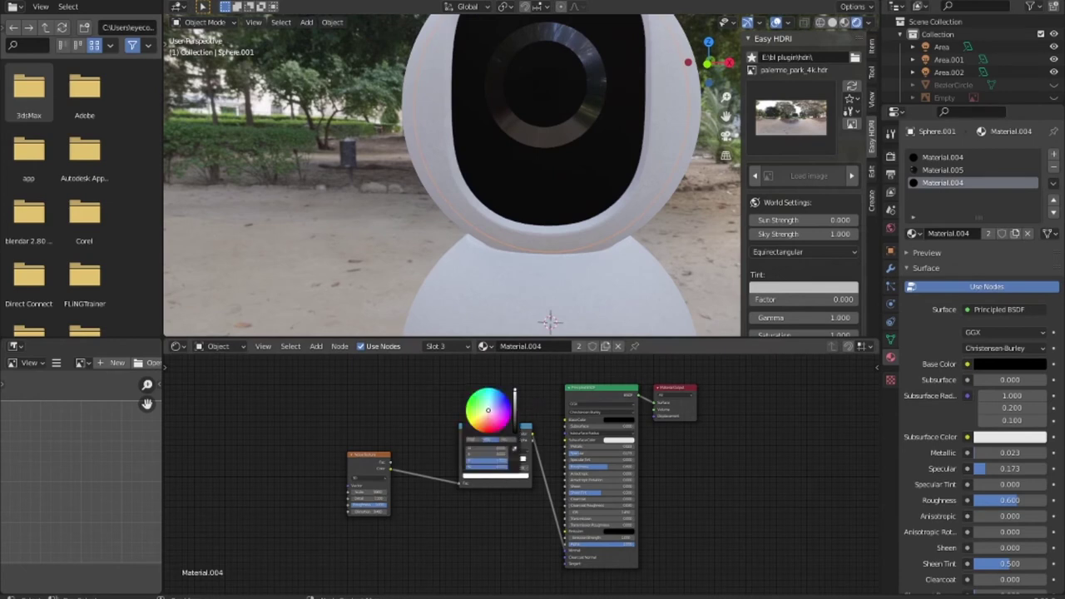
drag(516, 392, 519, 439)
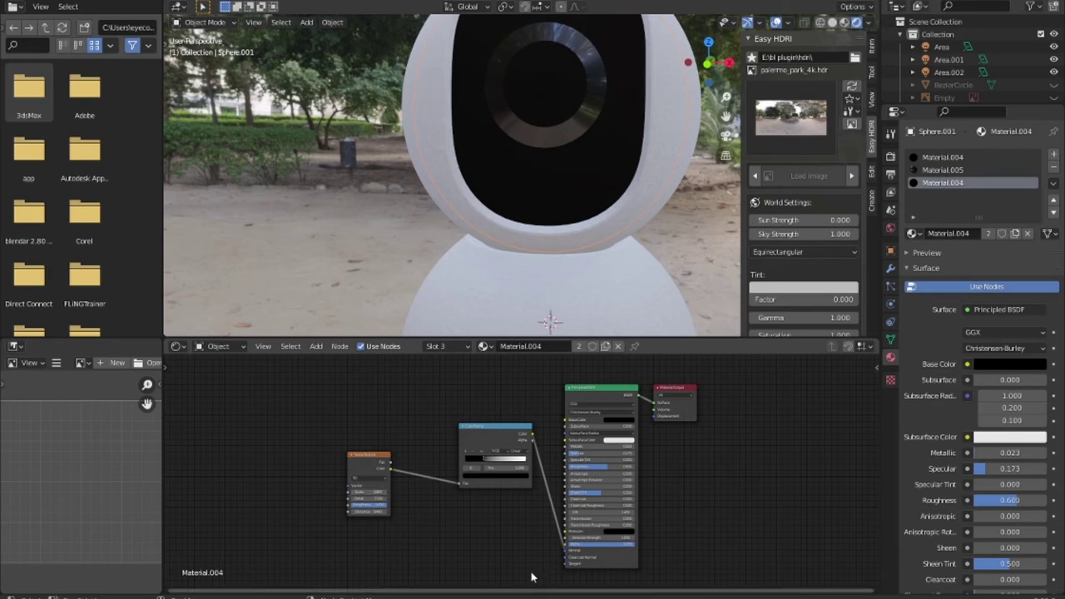
Rewire the ColorRamp to drive Metallic and switch the world to the chinese_garden_4k HDRI.
mouse_move(565, 556)
mouse_down()
mouse_move(539, 557)
mouse_move(563, 510)
mouse_move(566, 454)
mouse_up()
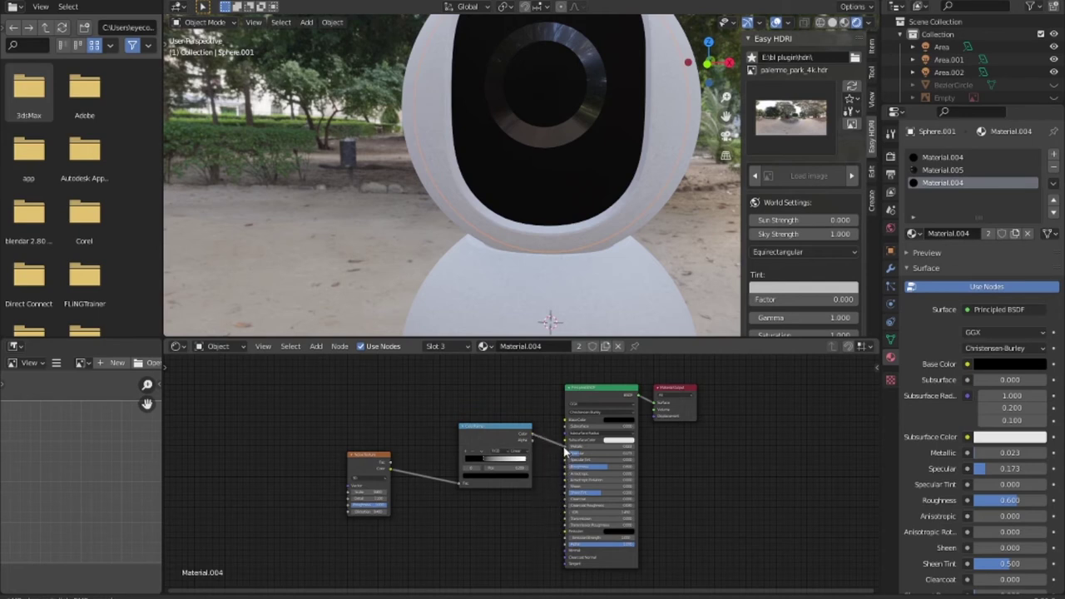
scroll(554, 467, down, 1)
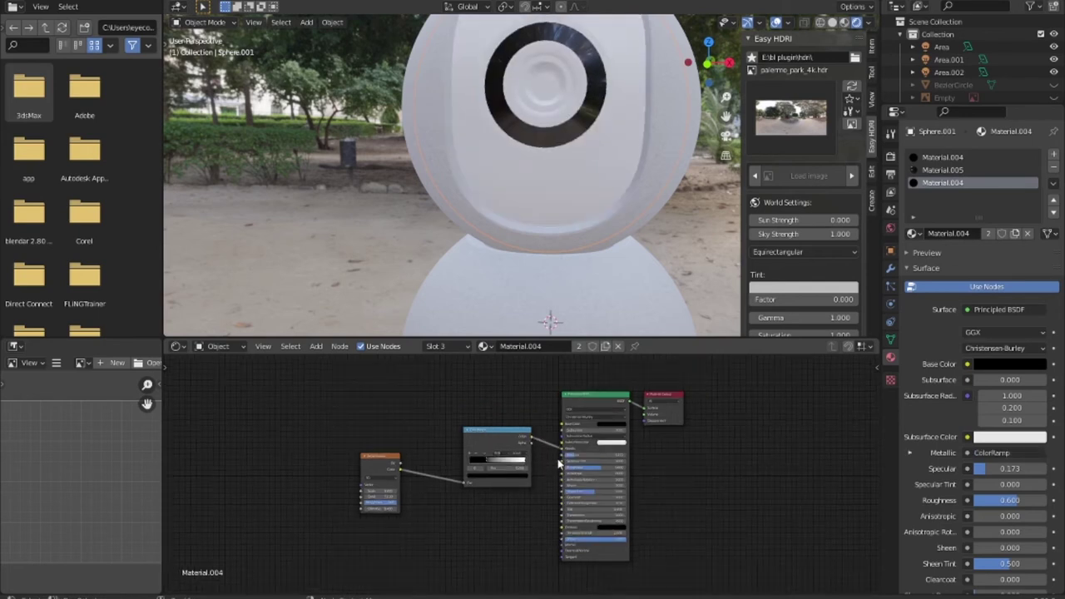
scroll(563, 460, up, 1)
scroll(571, 456, up, 1)
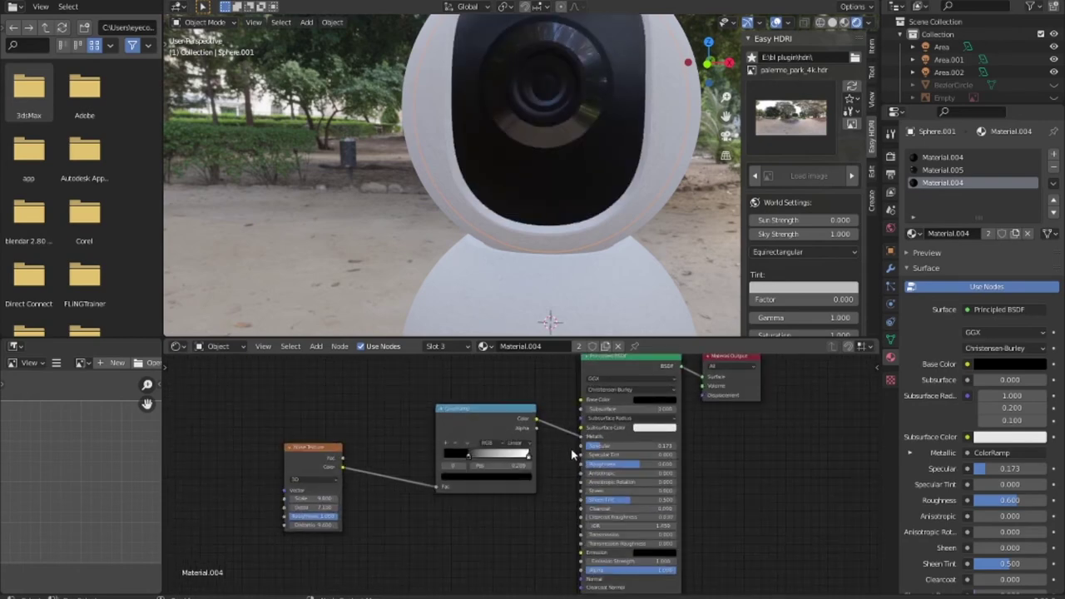
mouse_move(611, 178)
middle_down()
mouse_move(616, 209)
mouse_move(671, 200)
mouse_move(553, 192)
mouse_move(608, 204)
mouse_move(653, 198)
middle_up()
click(782, 137)
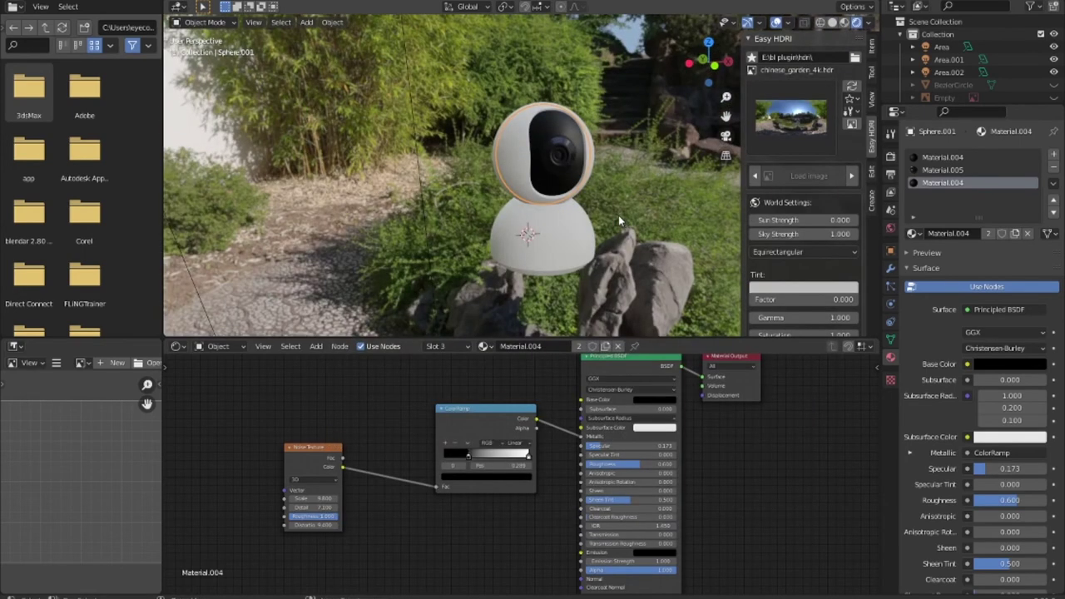
Switch the environment to the palermo_park HDRI and hide the HDRI background.
click(806, 124)
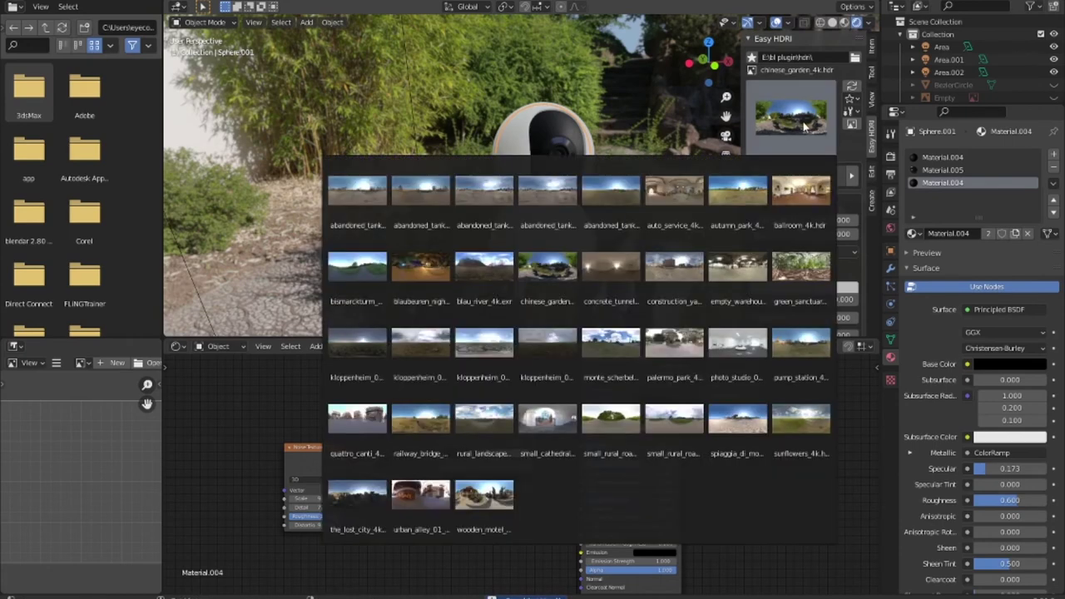
click(674, 343)
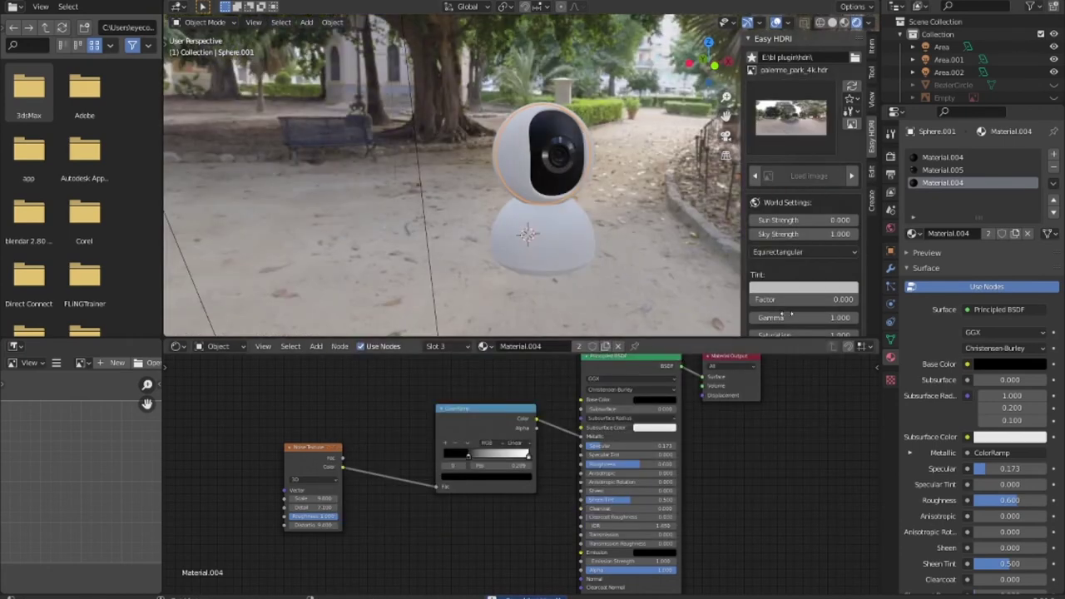
click(850, 124)
middle_drag(632, 191, 517, 190)
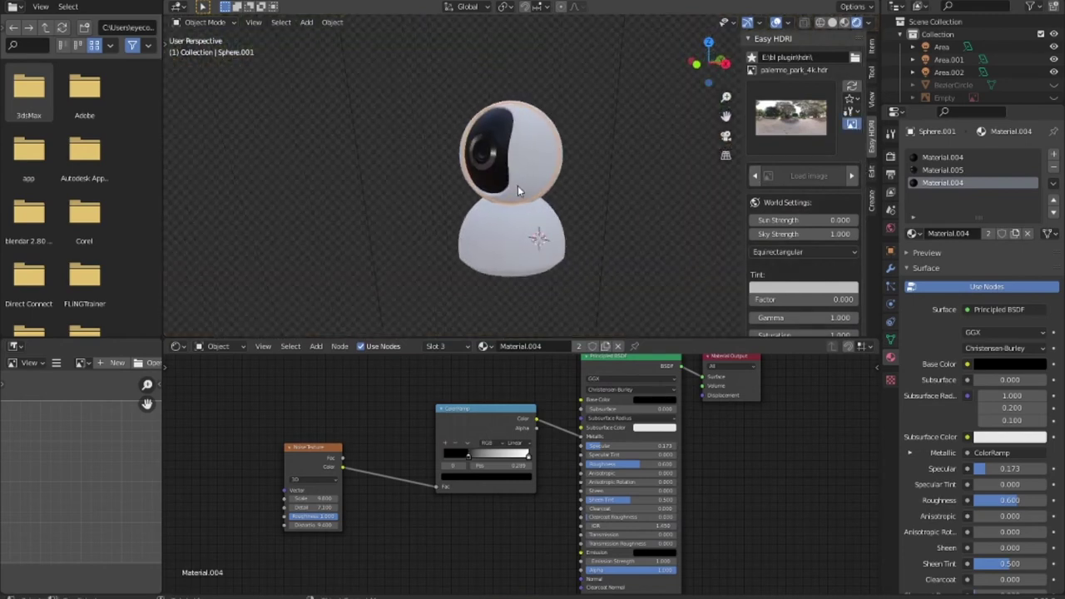
scroll(517, 190, up, 5)
Try the urban_alley_01_4k HDRI, then settle on wooden_motel_4k.
click(791, 125)
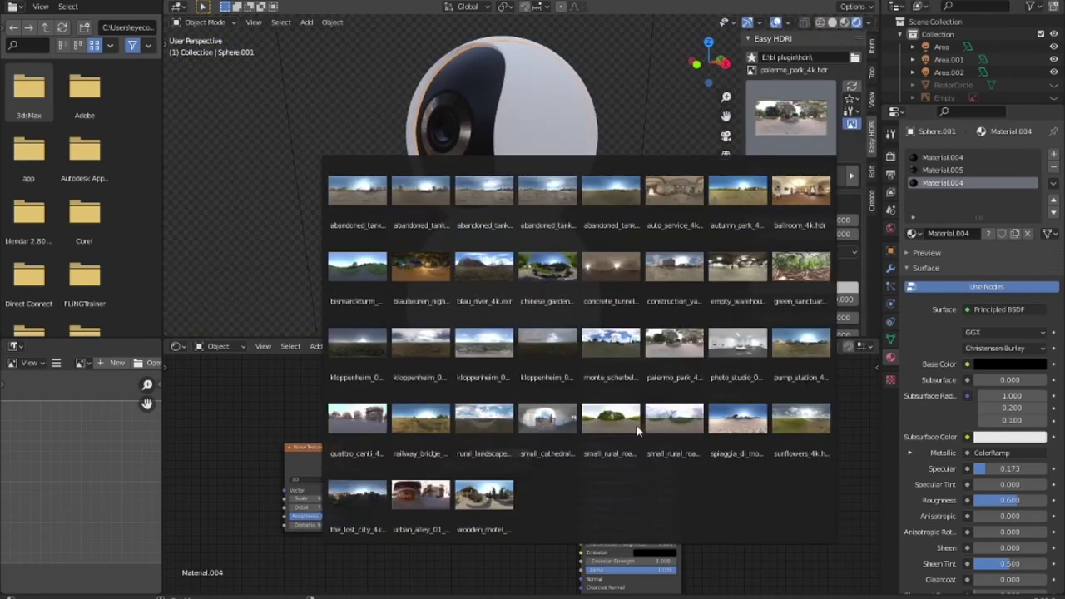
click(631, 147)
mouse_move(597, 169)
middle_down()
mouse_move(646, 195)
mouse_move(665, 190)
middle_up()
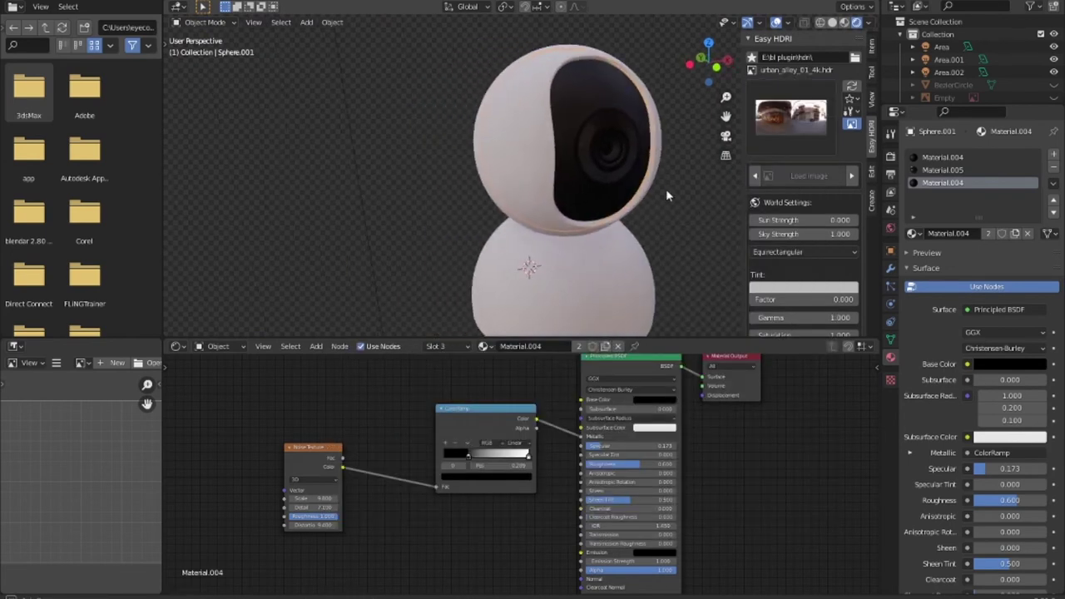
click(794, 132)
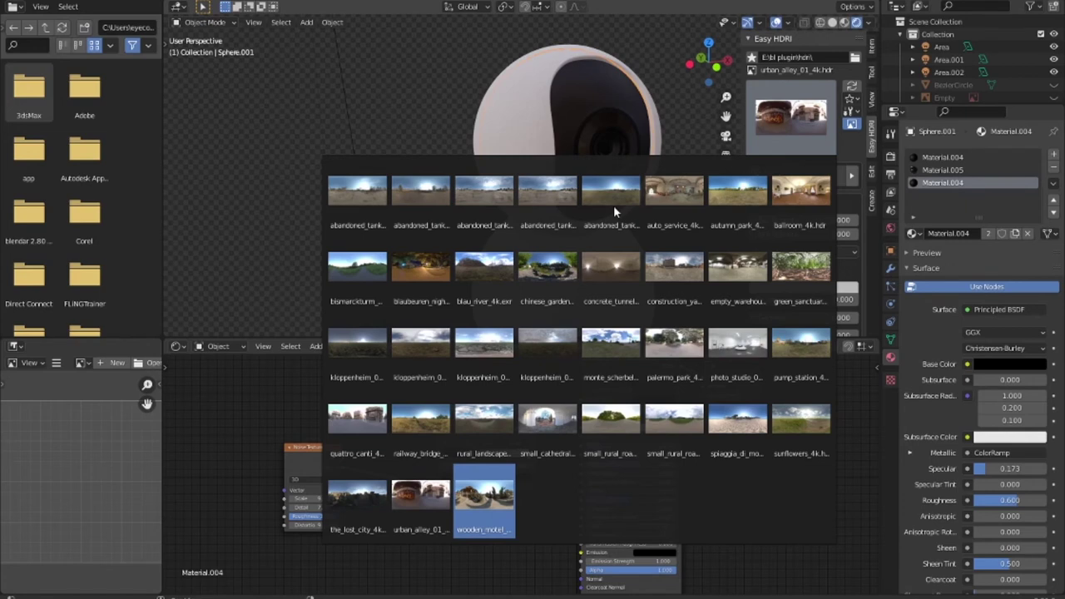
middle_drag(614, 211, 557, 196)
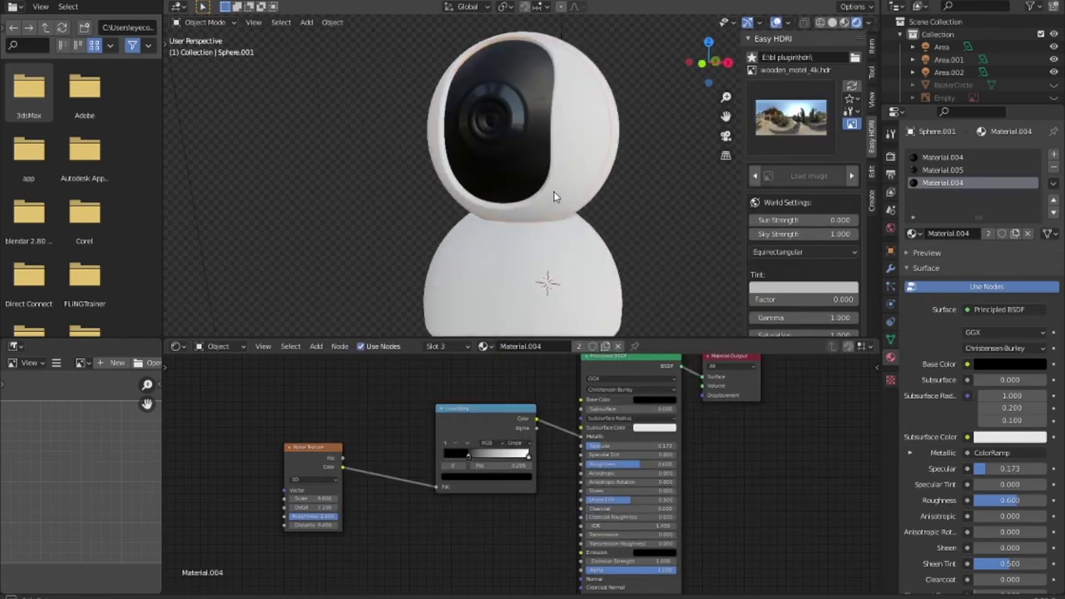
mouse_move(612, 221)
middle_down()
mouse_move(650, 226)
mouse_move(392, 218)
mouse_move(378, 202)
mouse_move(337, 200)
mouse_move(524, 195)
mouse_move(628, 208)
mouse_move(634, 218)
middle_up()
Slide Material.004's ColorRamp black stop to about position 0.3 and view the shell from the side.
scroll(634, 220, up, 2)
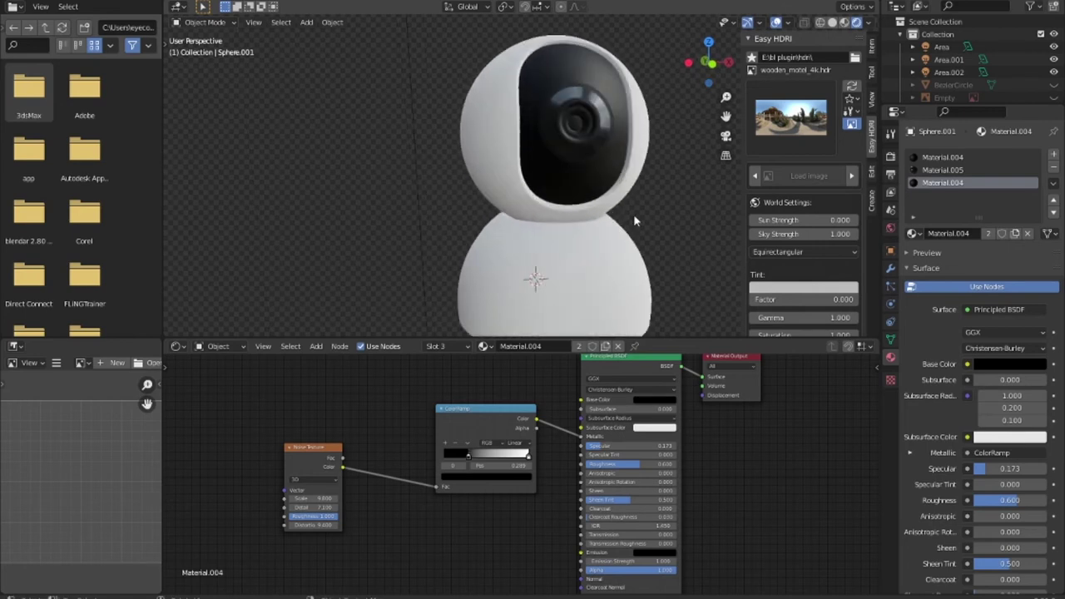
scroll(634, 220, up, 2)
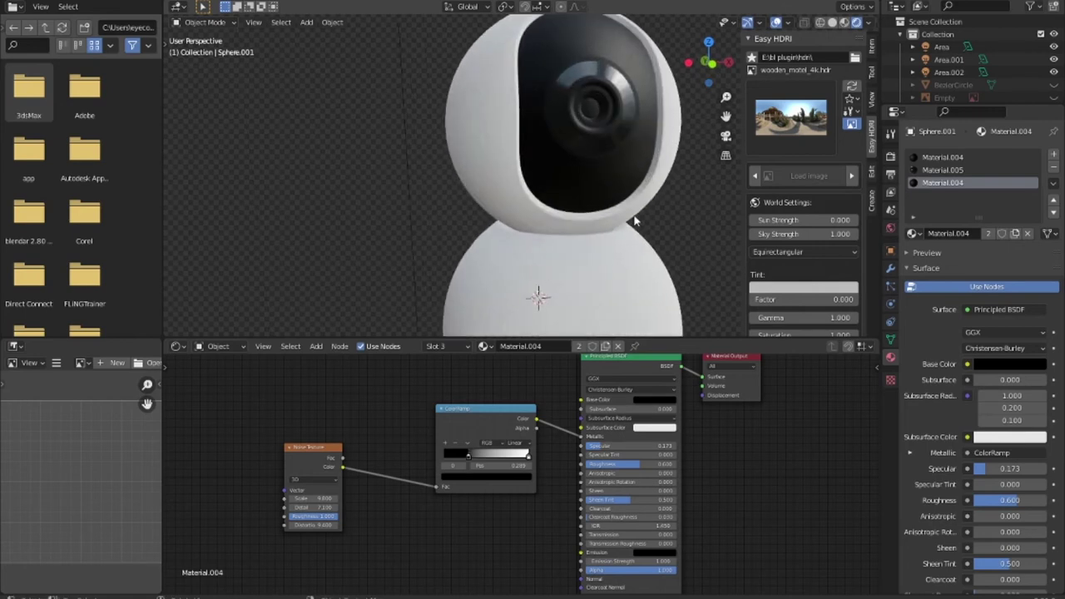
scroll(634, 221, up, 2)
scroll(634, 220, up, 2)
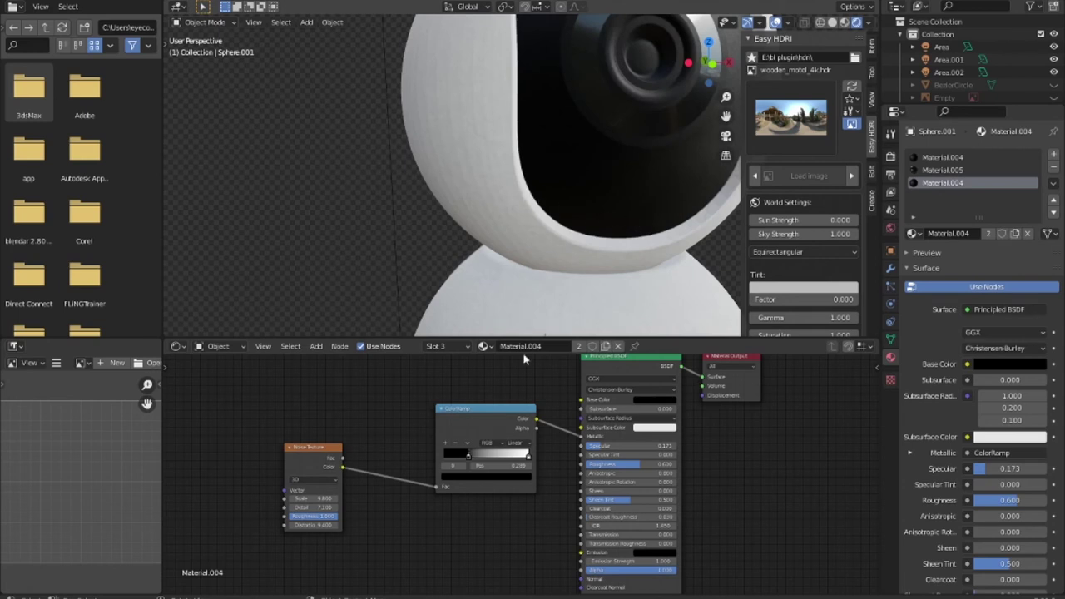
mouse_move(467, 457)
mouse_down()
mouse_move(454, 457)
mouse_move(480, 471)
mouse_up()
scroll(628, 219, down, 2)
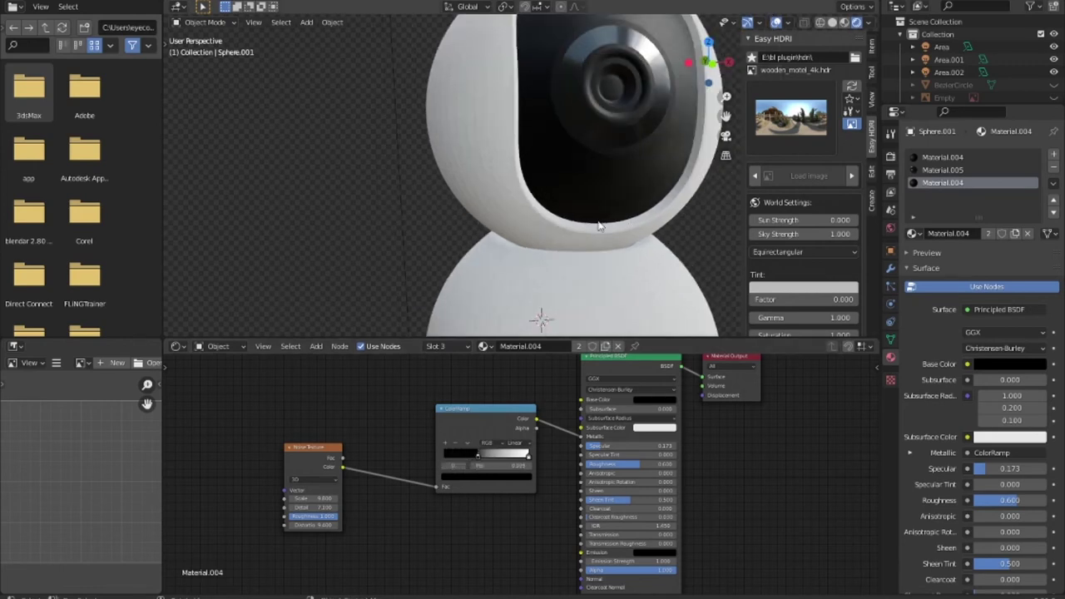
scroll(598, 225, down, 2)
scroll(603, 226, down, 2)
scroll(612, 227, down, 1)
scroll(626, 229, down, 1)
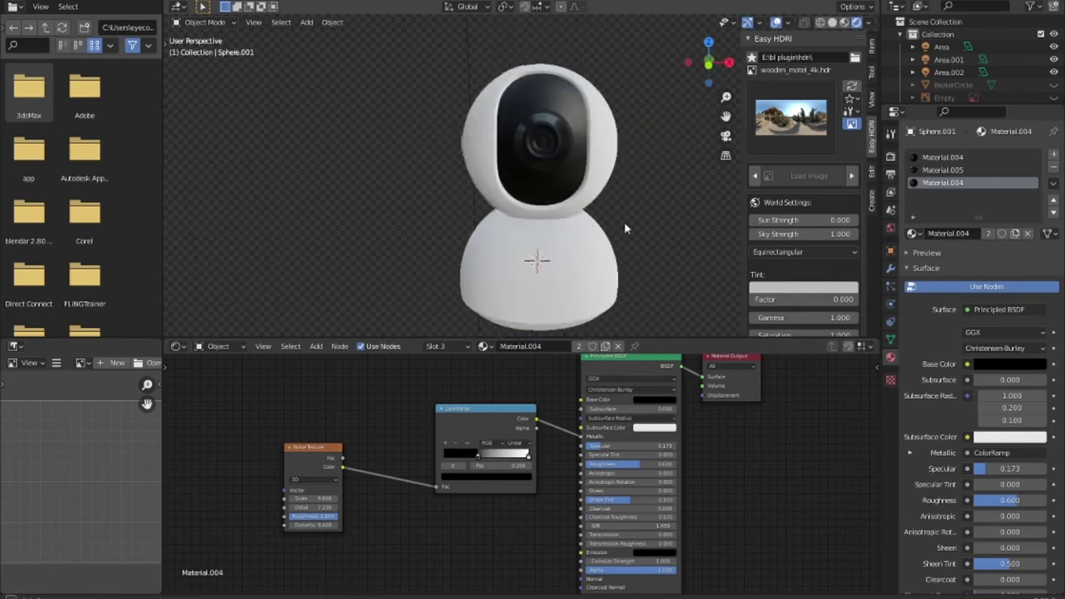
middle_drag(627, 229, 630, 221)
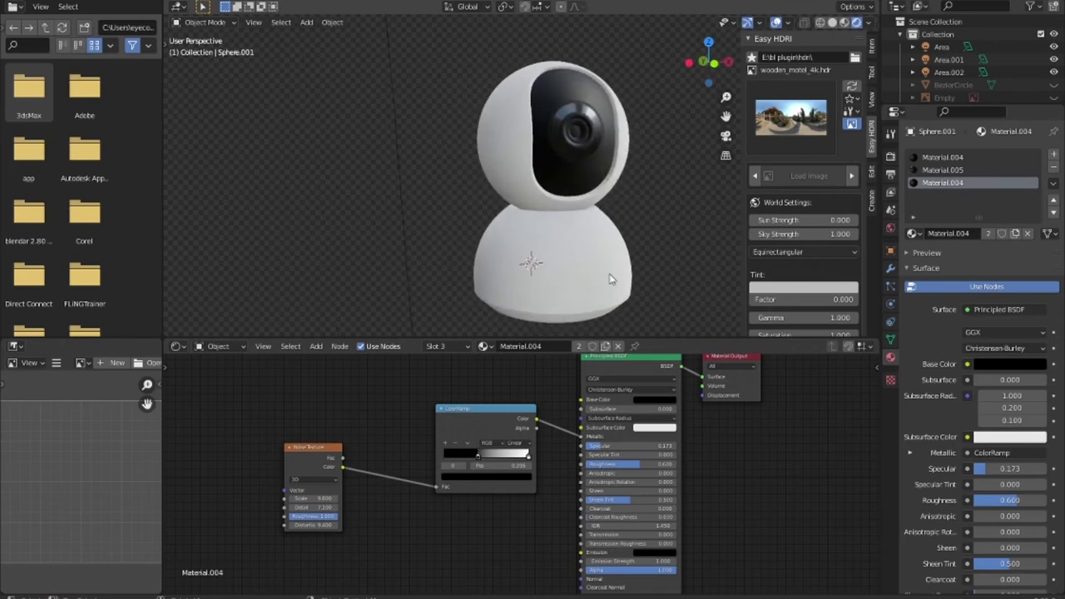
Assign Material.006 to the lens and shift the ColorRamp's blue stop to reshape the gradient.
click(485, 347)
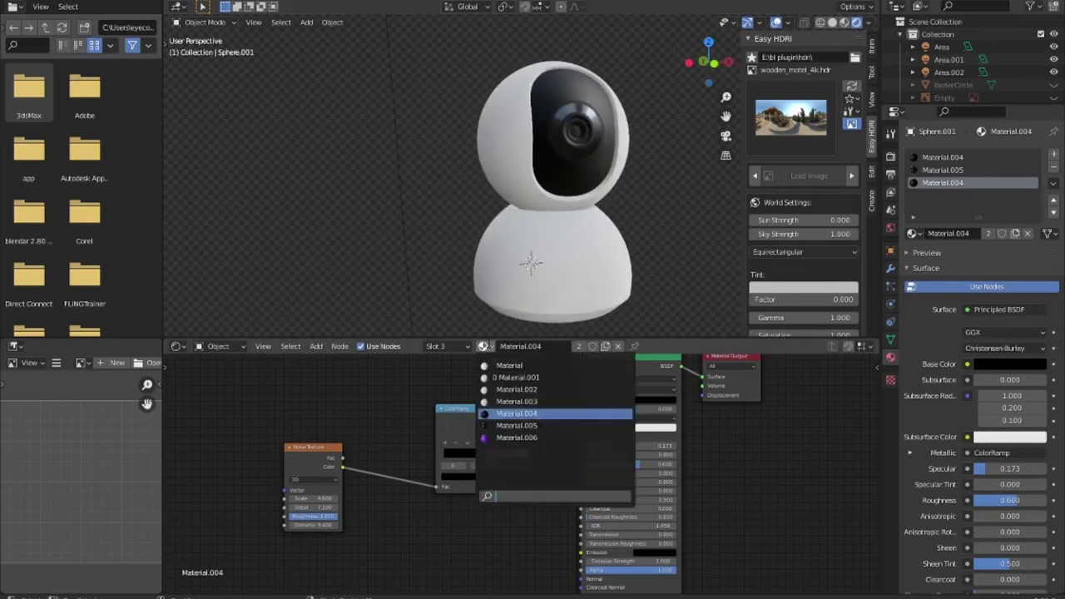
click(504, 441)
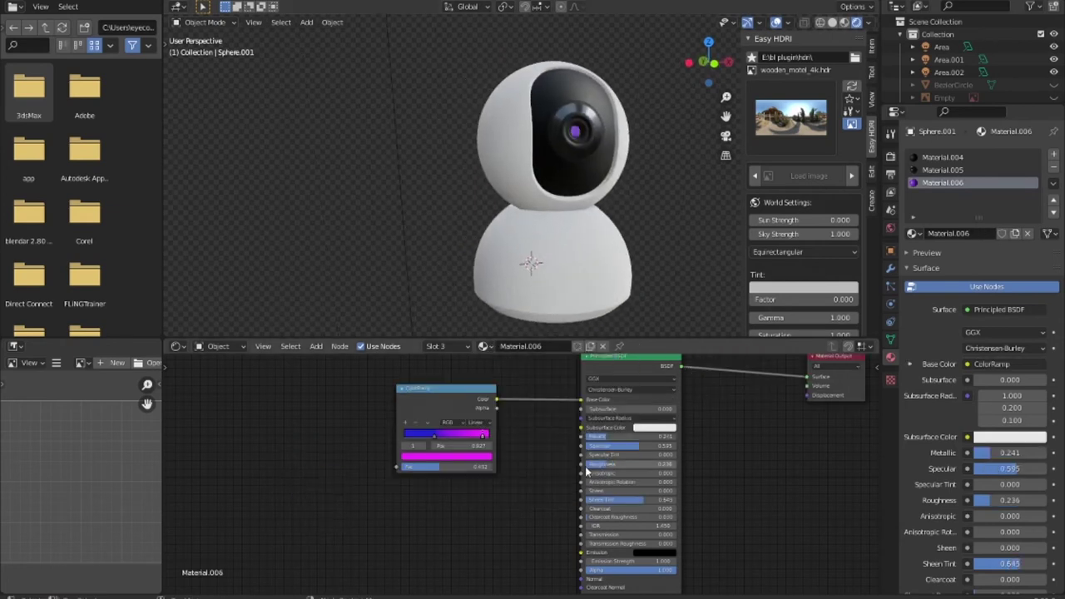
click(434, 436)
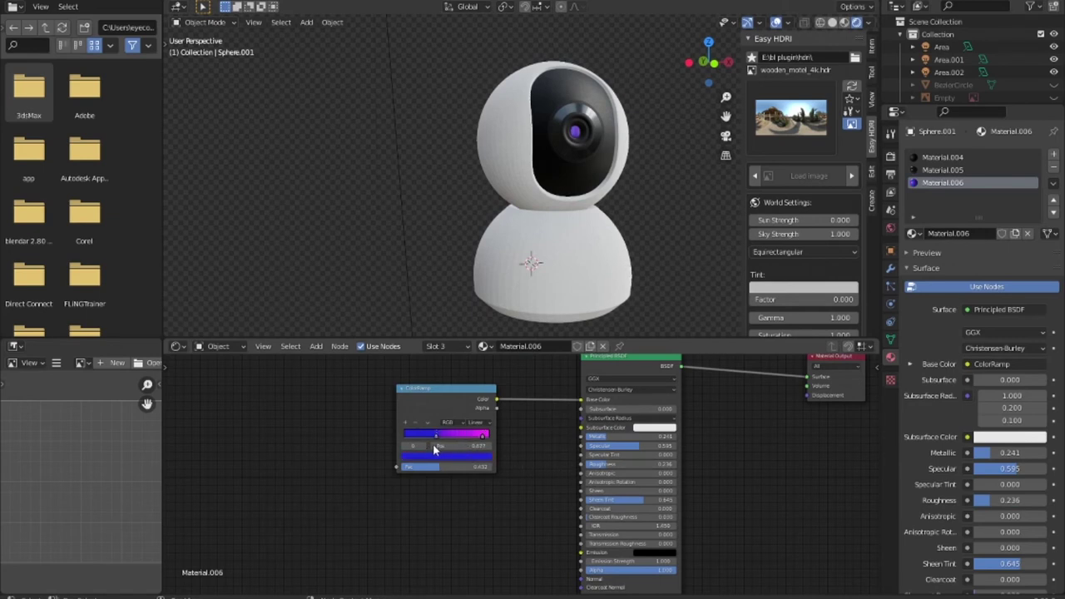
drag(438, 443, 431, 445)
Raise the lens Transmission slightly, lower its Specular and raise Metallic to about 0.809.
mouse_move(599, 242)
middle_down()
mouse_move(551, 243)
mouse_move(575, 251)
middle_up()
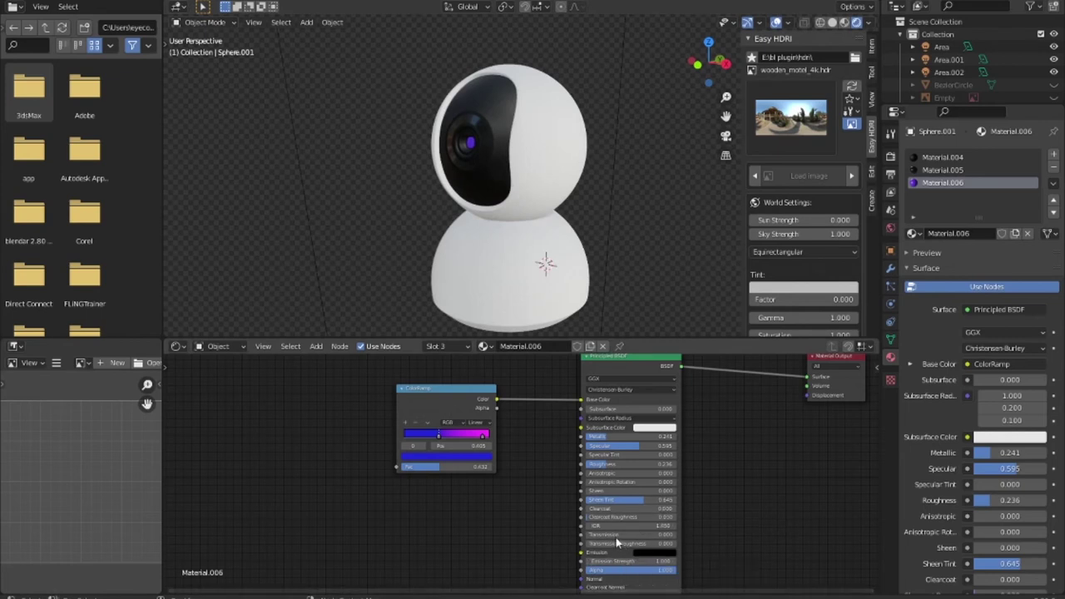
drag(587, 534, 596, 534)
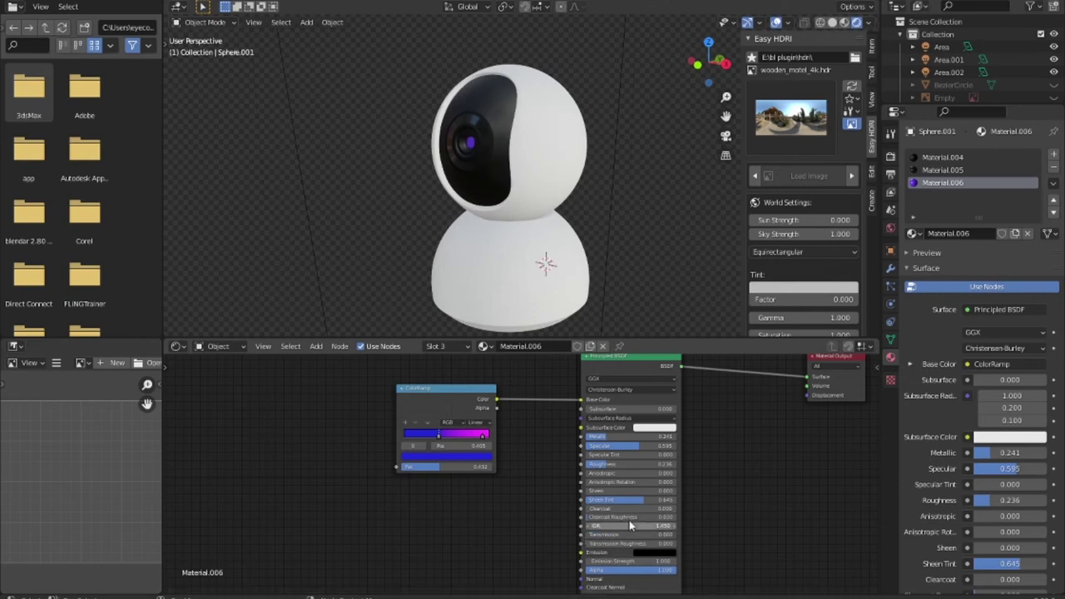
drag(639, 446, 606, 446)
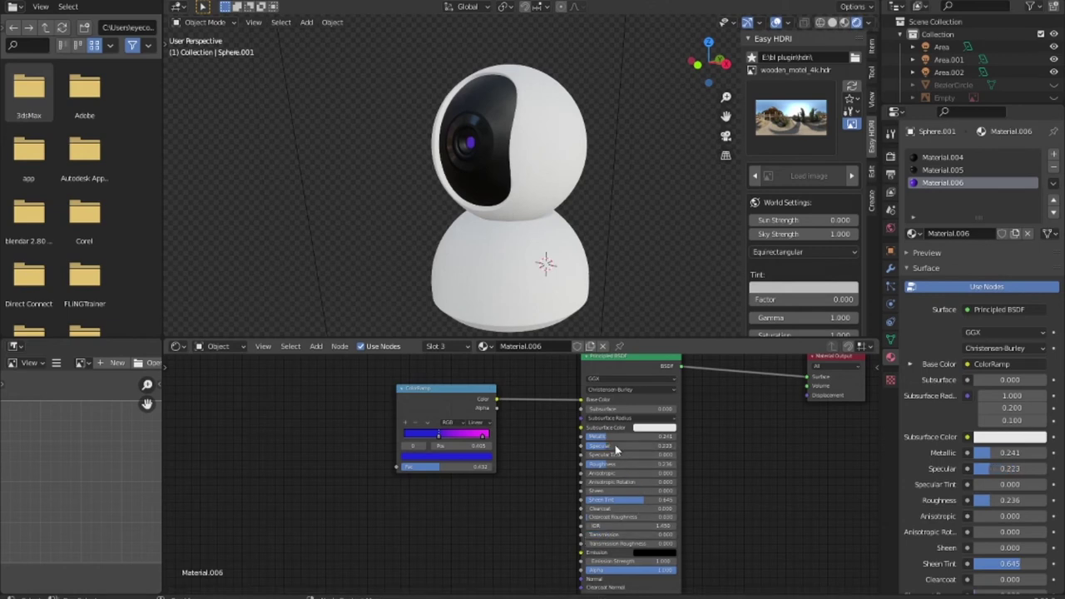
mouse_move(990, 453)
mouse_down()
mouse_move(976, 453)
mouse_move(1011, 452)
mouse_up()
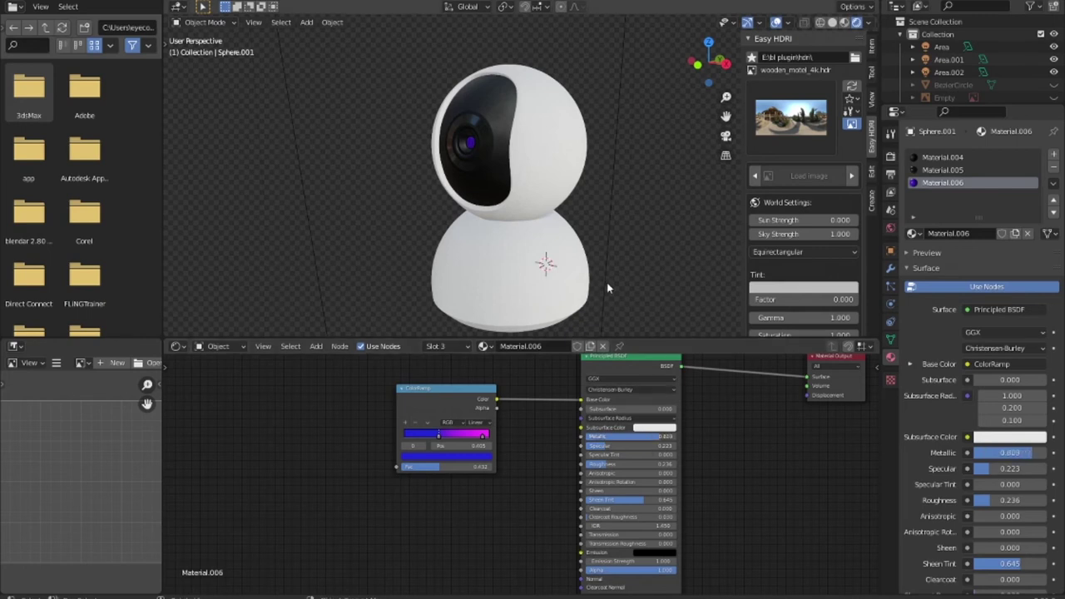
mouse_move(607, 275)
middle_down()
mouse_move(655, 279)
mouse_move(620, 291)
mouse_move(601, 280)
middle_up()
scroll(658, 280, down, 1)
scroll(658, 280, down, 2)
scroll(607, 286, up, 2)
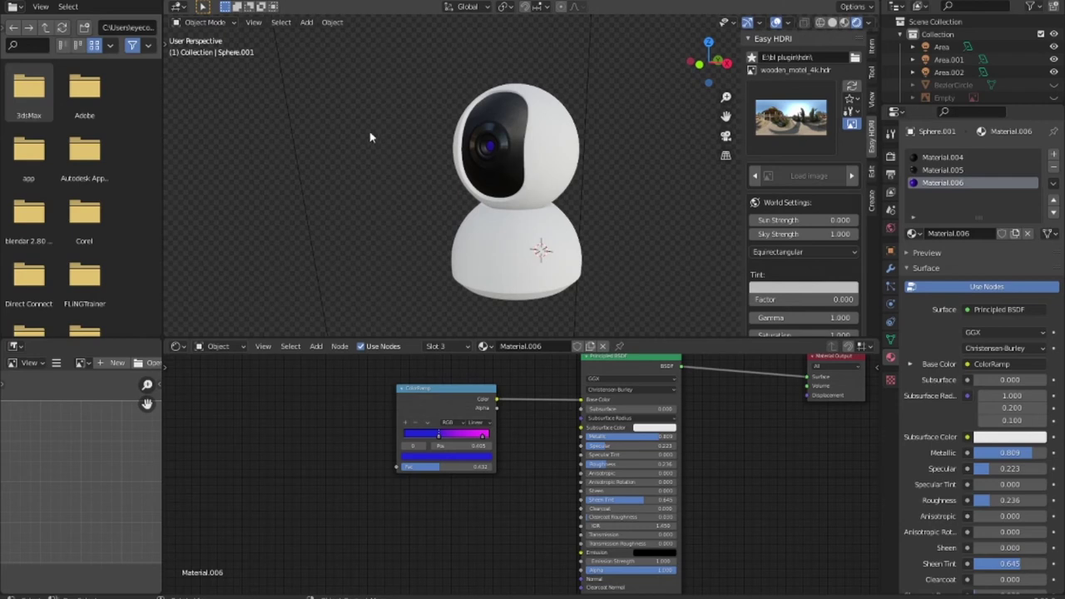
mouse_move(571, 203)
middle_down()
mouse_move(678, 211)
mouse_move(392, 193)
mouse_move(590, 214)
mouse_move(574, 213)
middle_up()
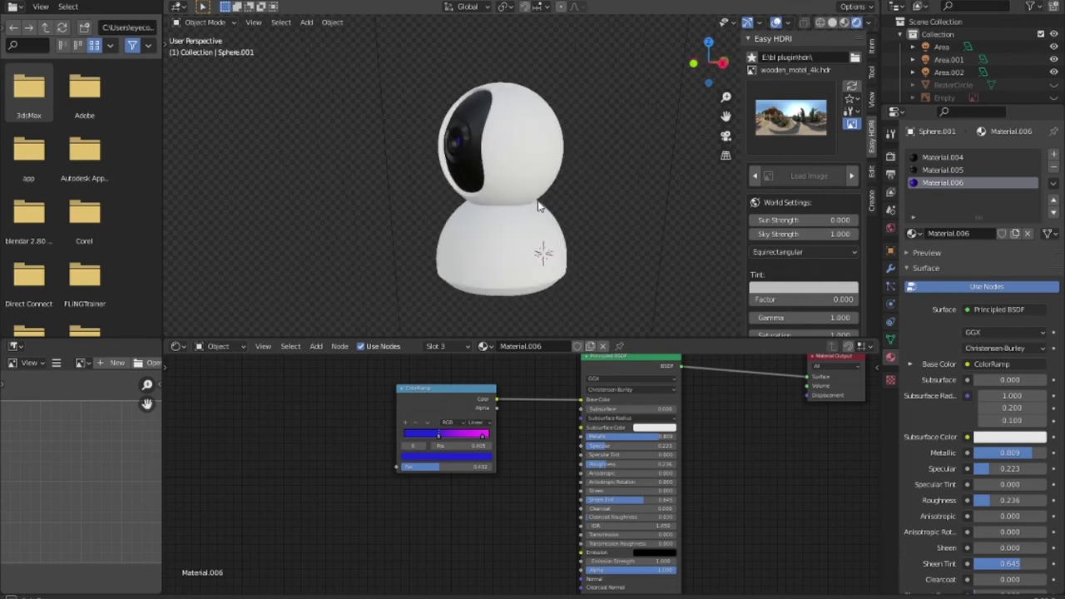
Apply the Subdivision modifier on the outer head Sphere.
click(549, 143)
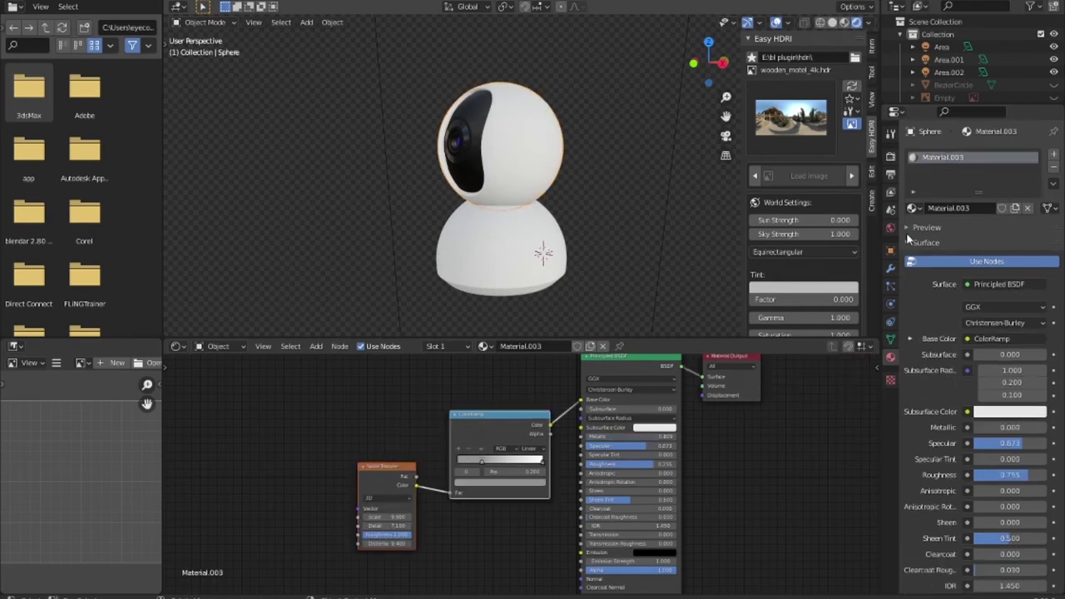
click(909, 243)
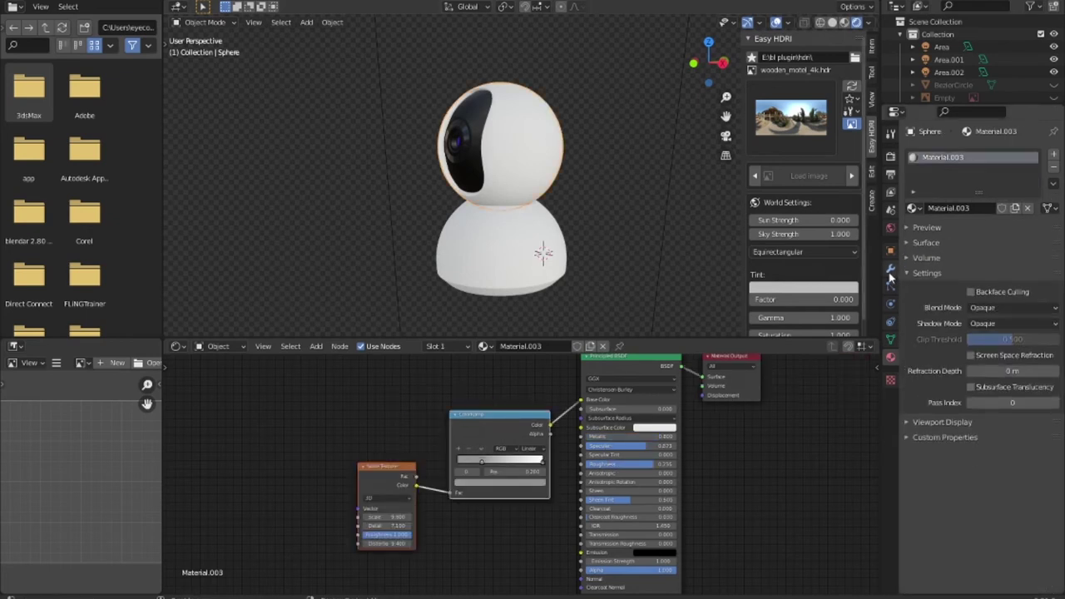
click(891, 268)
click(945, 154)
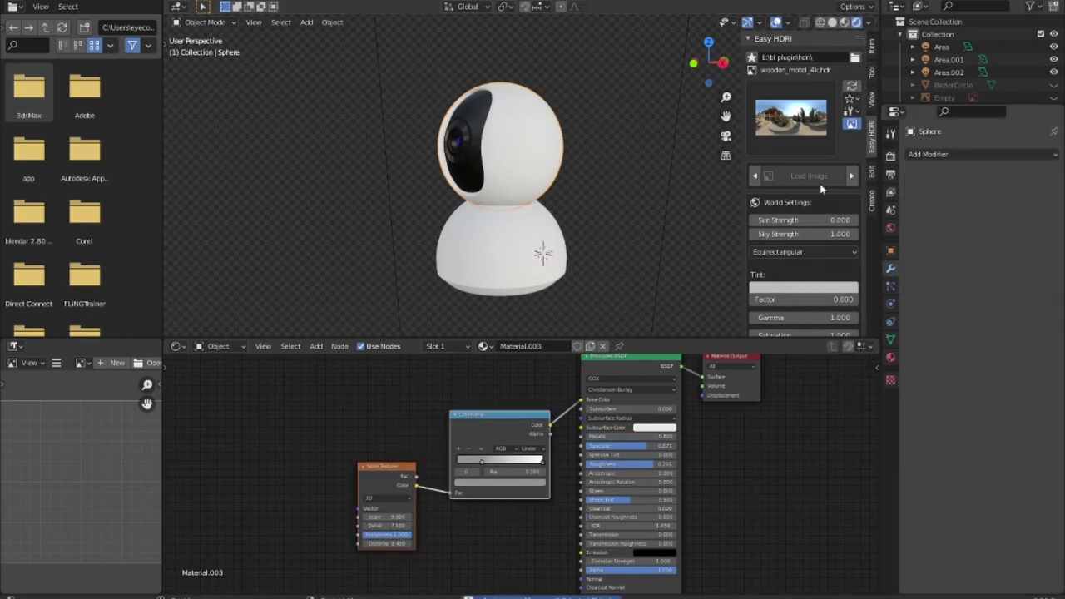
Apply the Subdivision modifiers on Sphere.001 and the base Sphere.002.
click(471, 175)
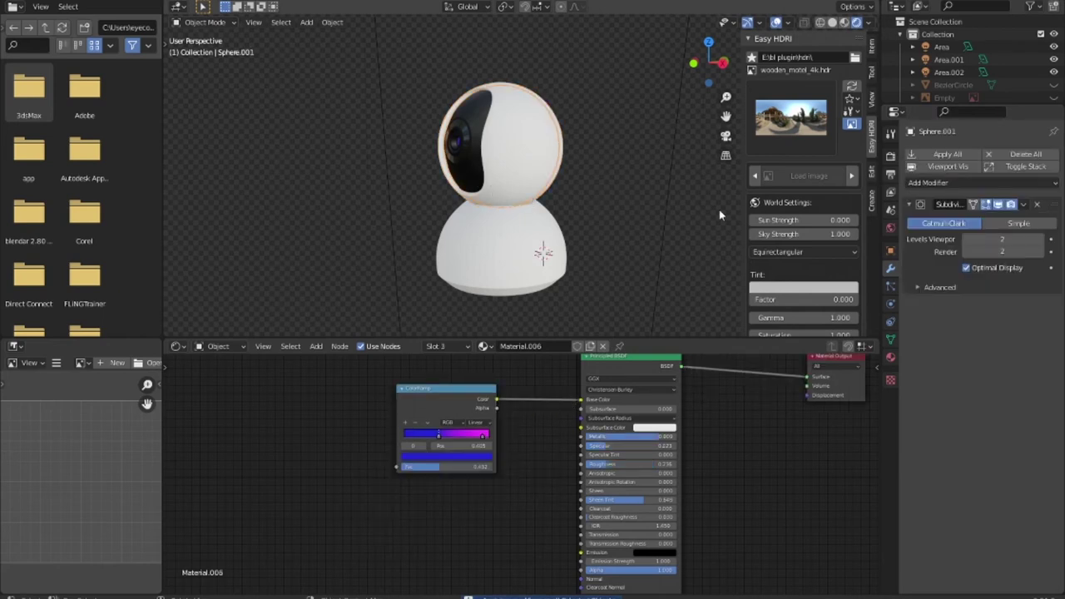
click(944, 157)
mouse_move(552, 228)
middle_down()
mouse_move(644, 237)
mouse_move(632, 229)
middle_up()
click(569, 185)
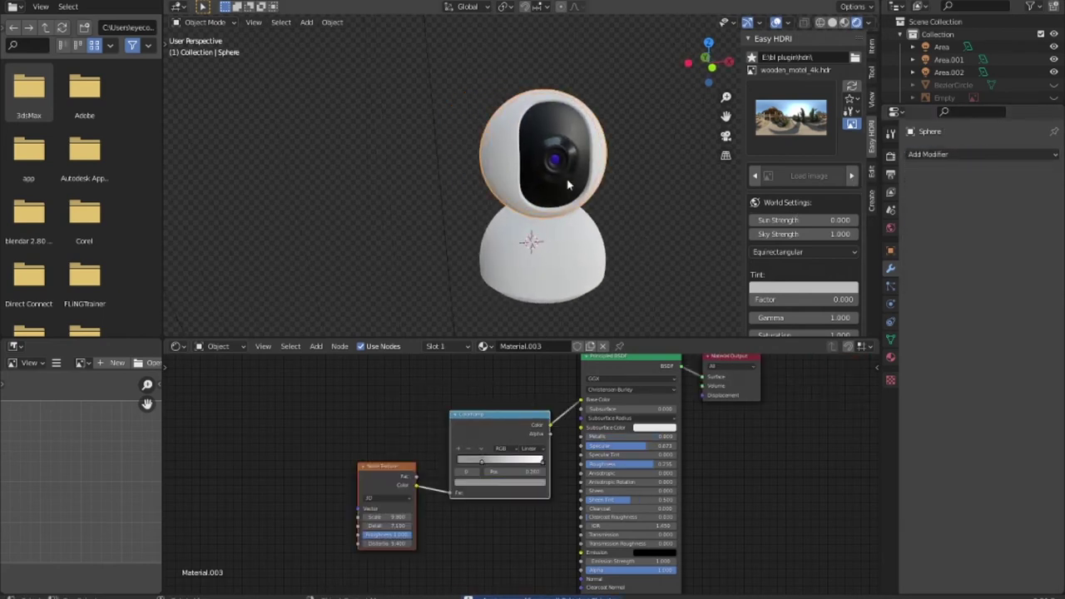
click(569, 265)
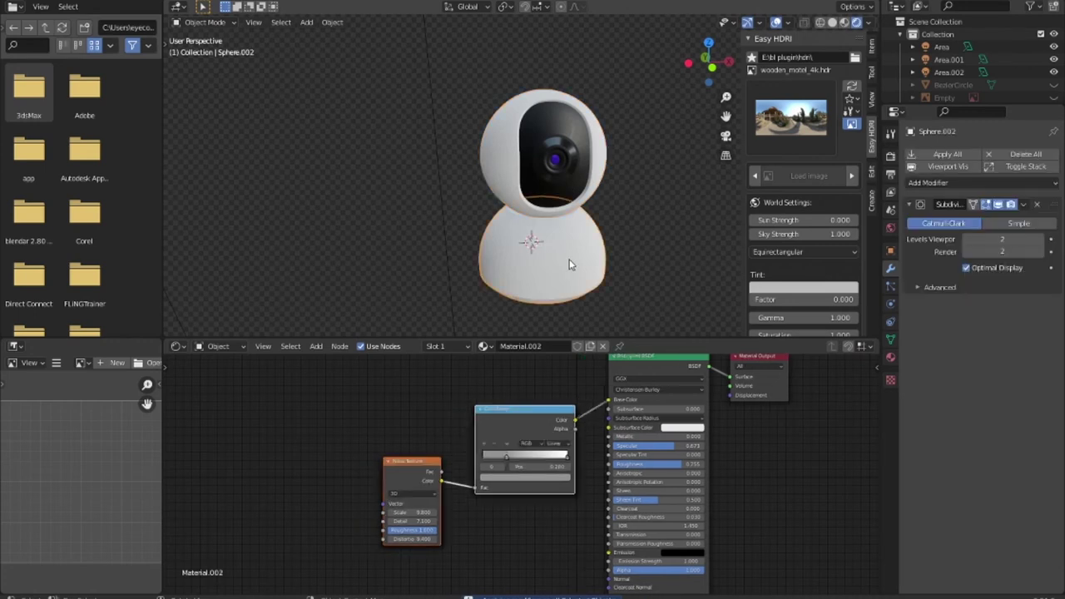
click(944, 156)
mouse_move(673, 263)
middle_down()
mouse_move(609, 231)
mouse_move(633, 246)
mouse_move(611, 247)
mouse_move(644, 230)
middle_up()
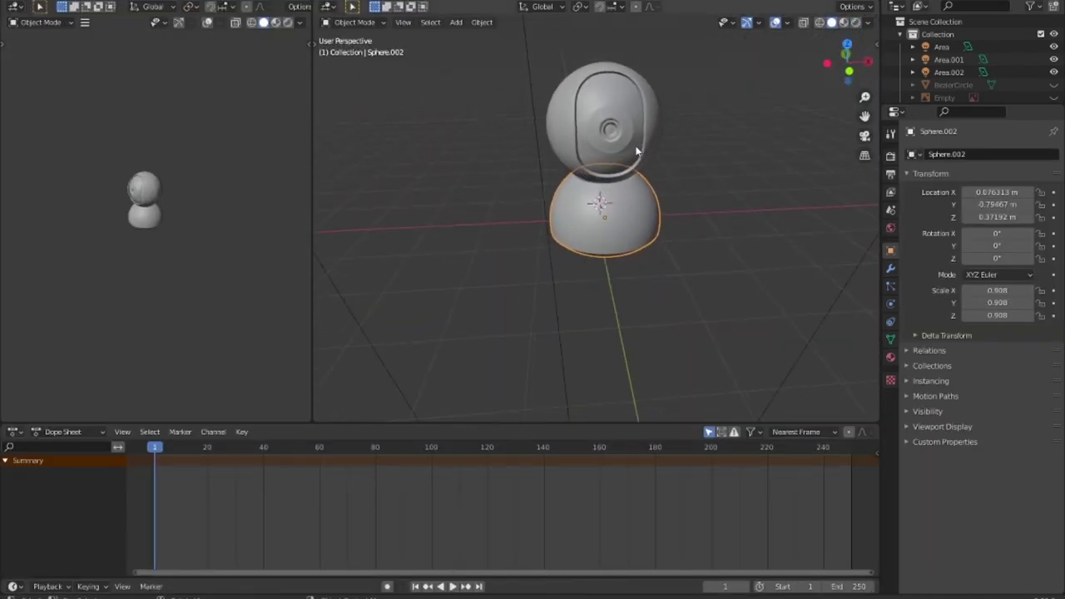
Select the top sphere of the camera head, clearing the stray light selection.
click(647, 169)
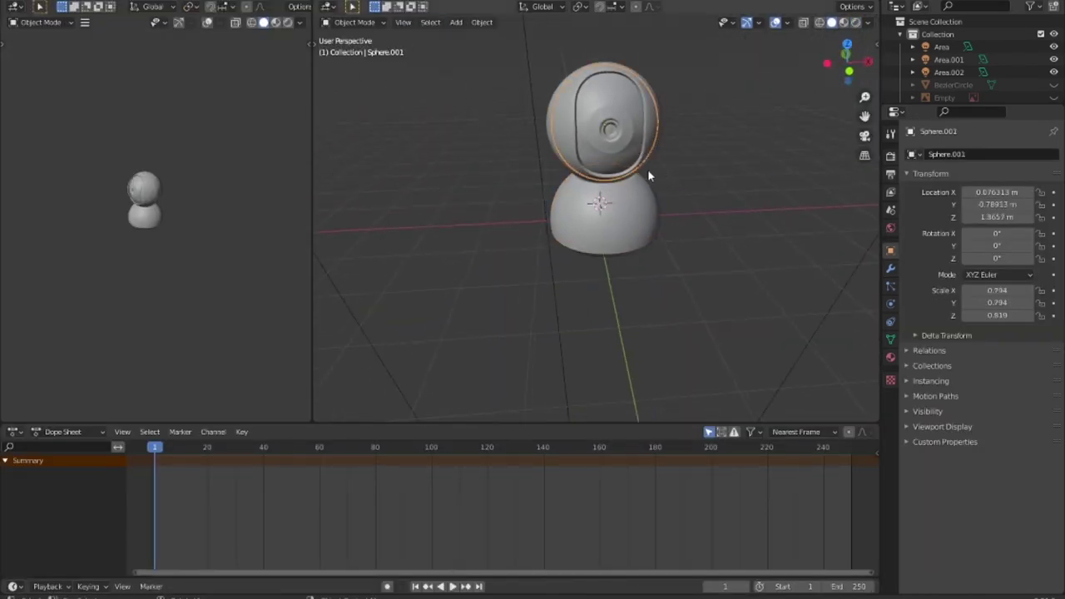
shift+click(643, 125)
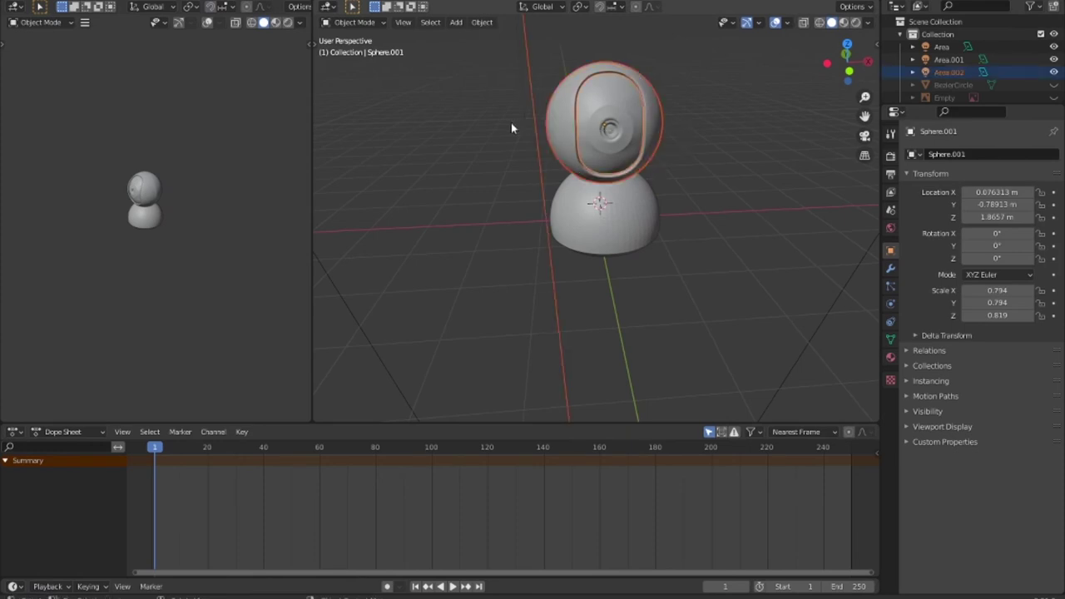
click(691, 172)
middle_drag(691, 170, 480, 141)
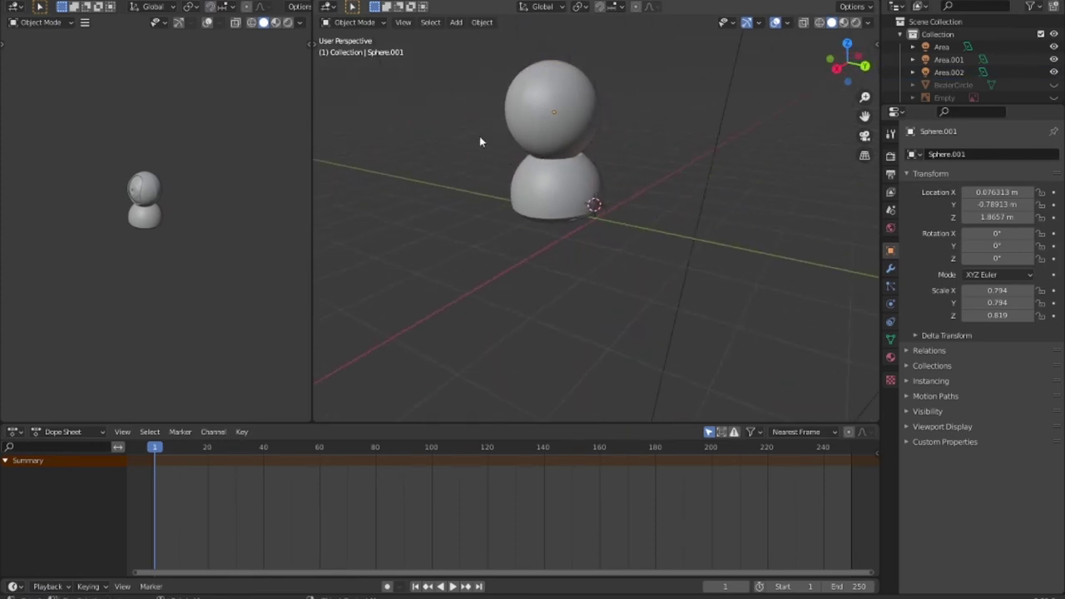
click(551, 116)
mouse_move(640, 109)
middle_down()
mouse_move(697, 179)
mouse_move(679, 169)
middle_up()
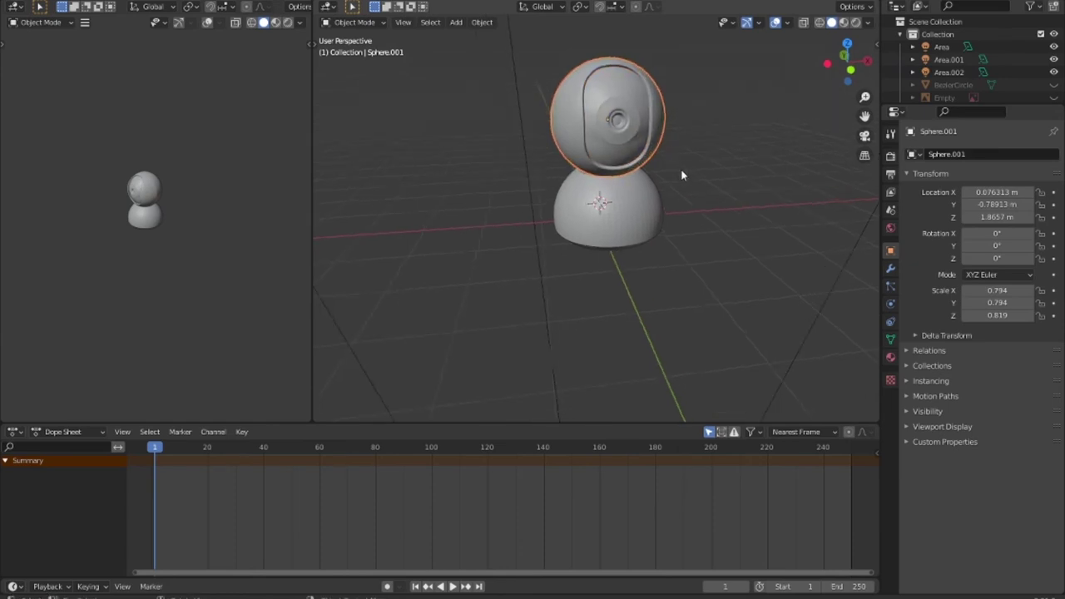
View the sphere from directly above with Numpad 7 and bring up the editor-type list.
key(KP_7)
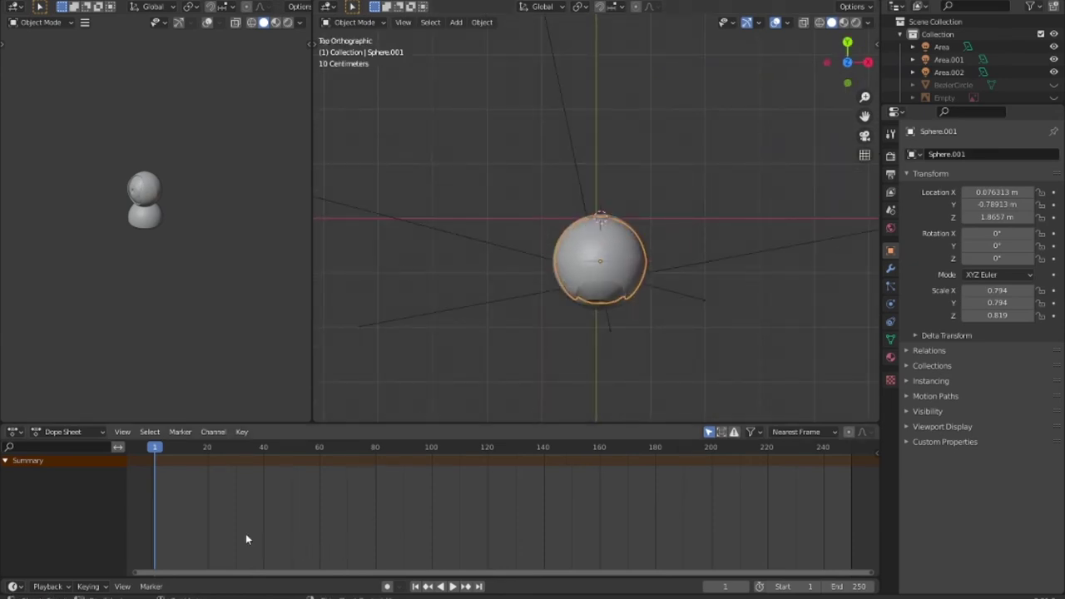
right_click(516, 194)
click(15, 432)
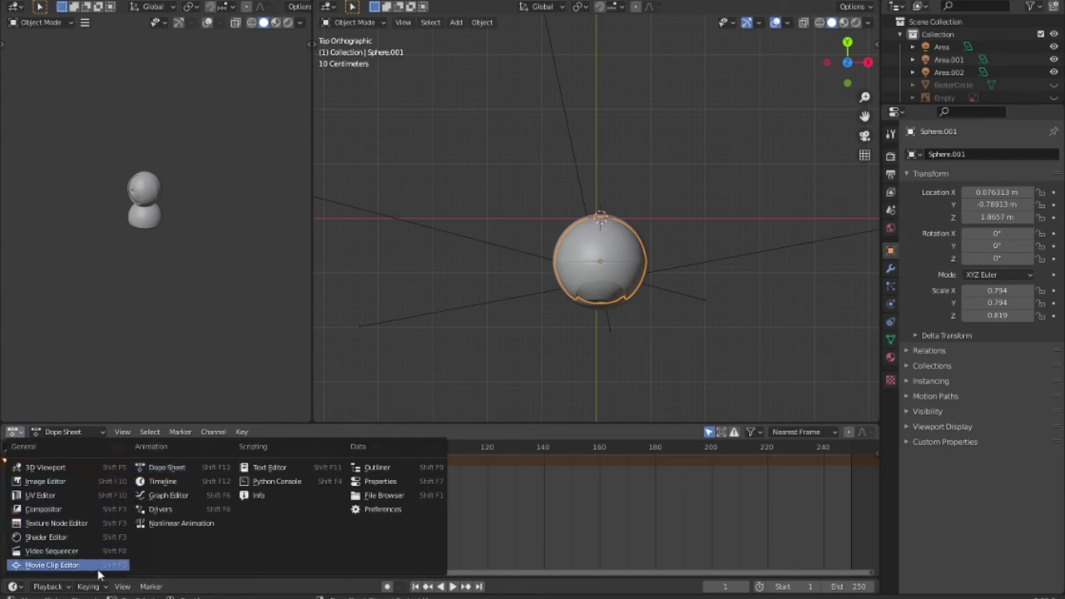
Switch the Dope Sheet to a Timeline, enable auto-keying and key the sphere's rotation at frame 1.
click(163, 481)
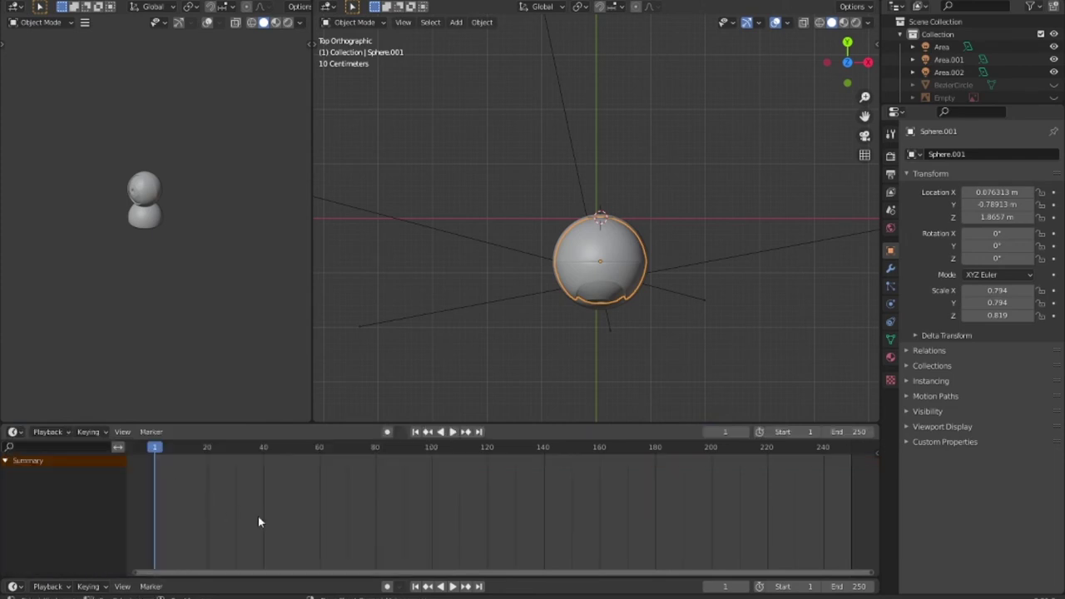
click(387, 431)
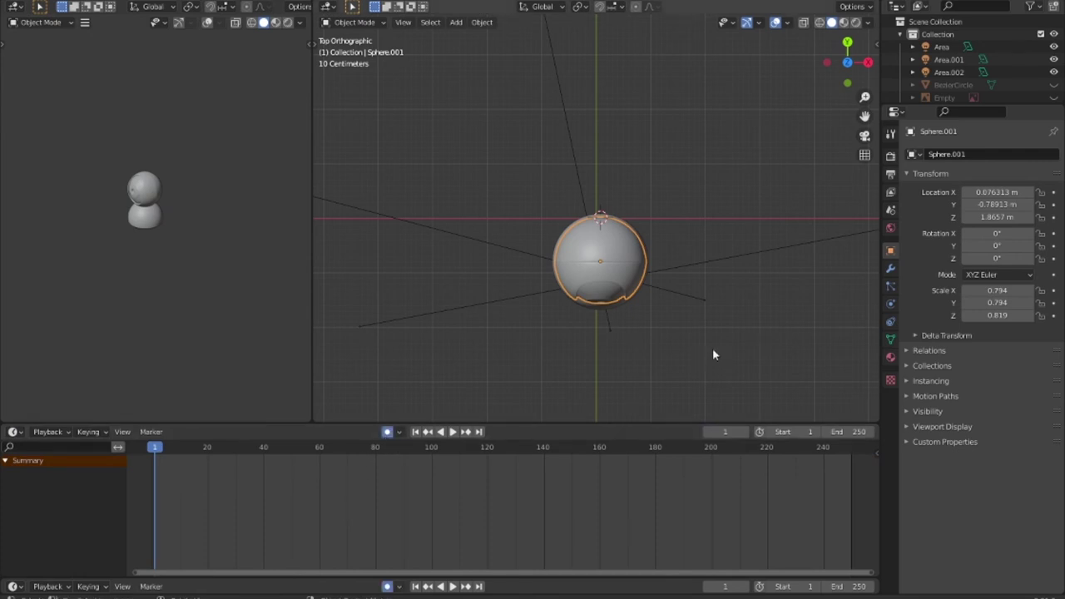
key(r)
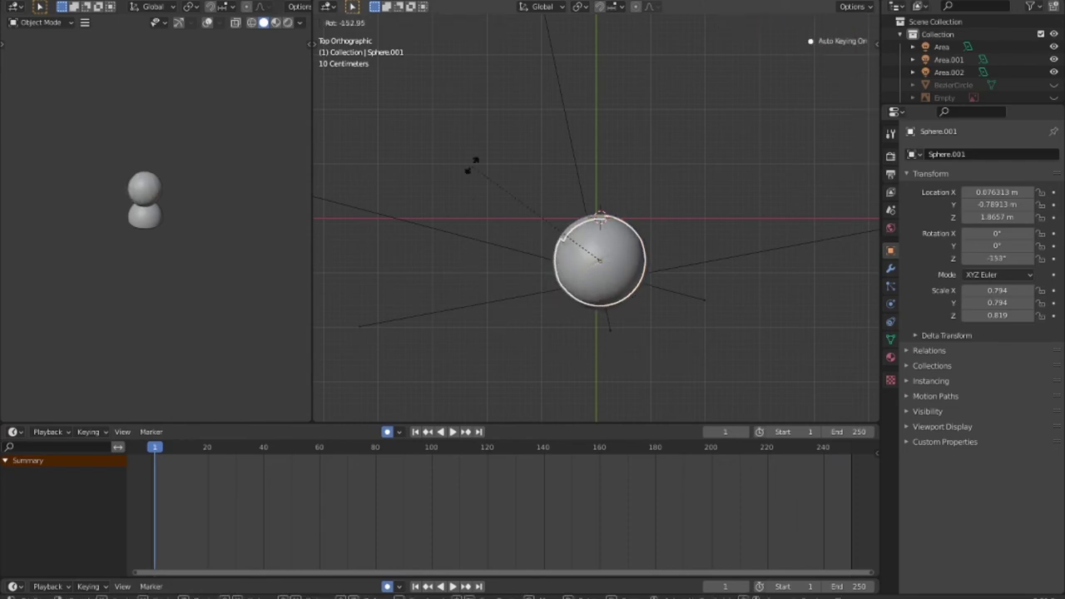
click(681, 413)
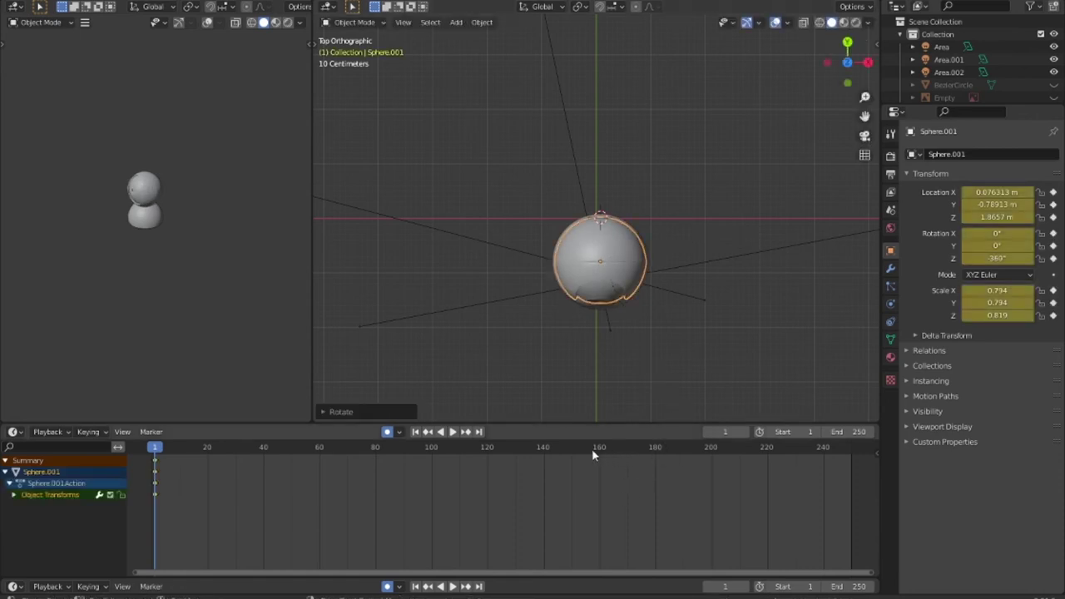
Go to frame 100 and rotate the head sphere again to record a second rotation keyframe.
click(434, 450)
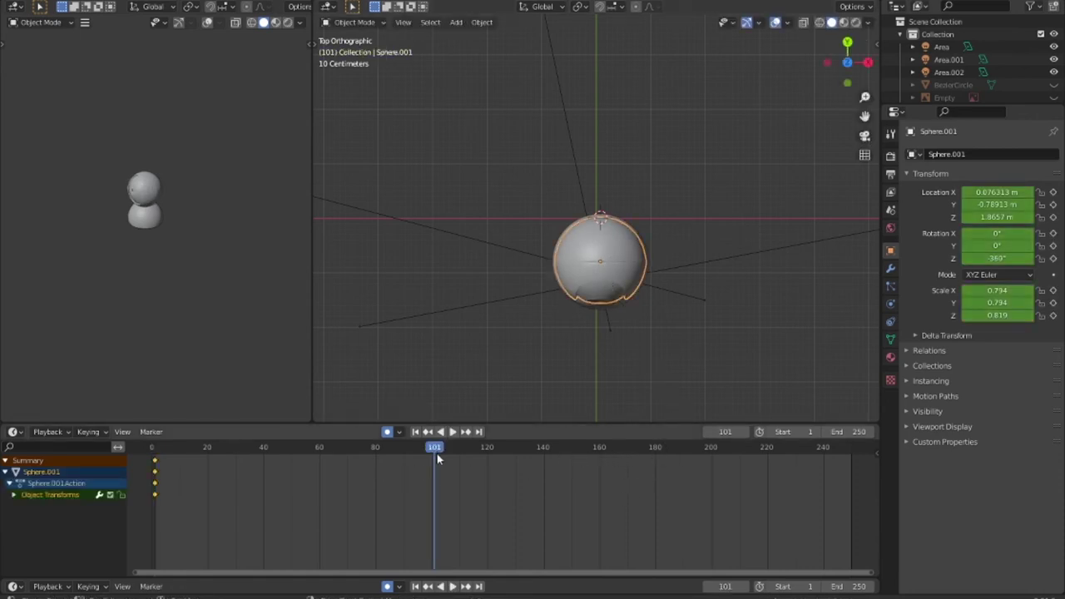
click(721, 586)
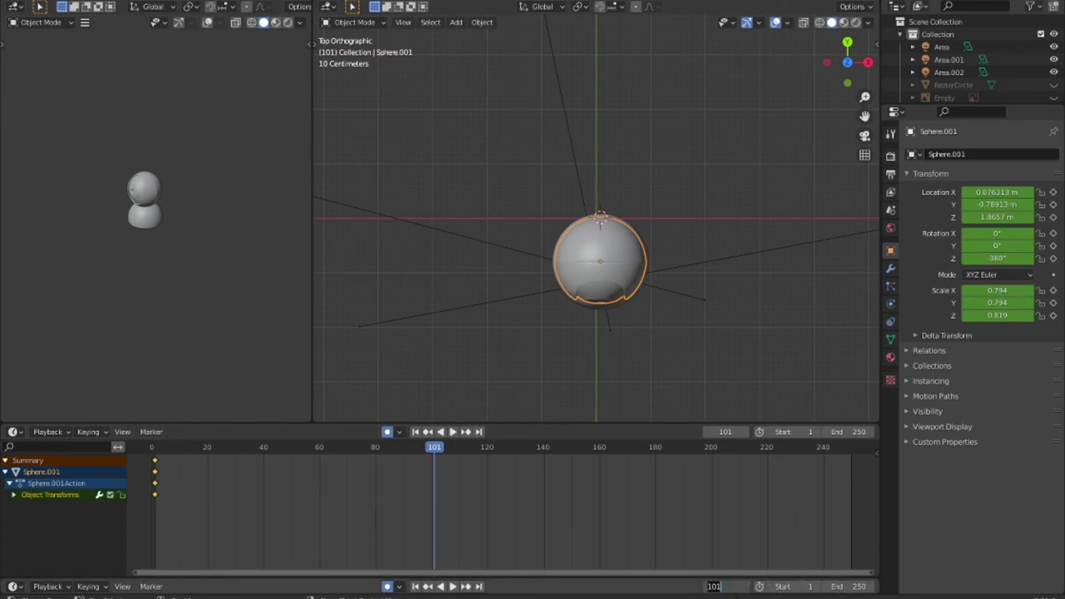
text(100)
key(Return)
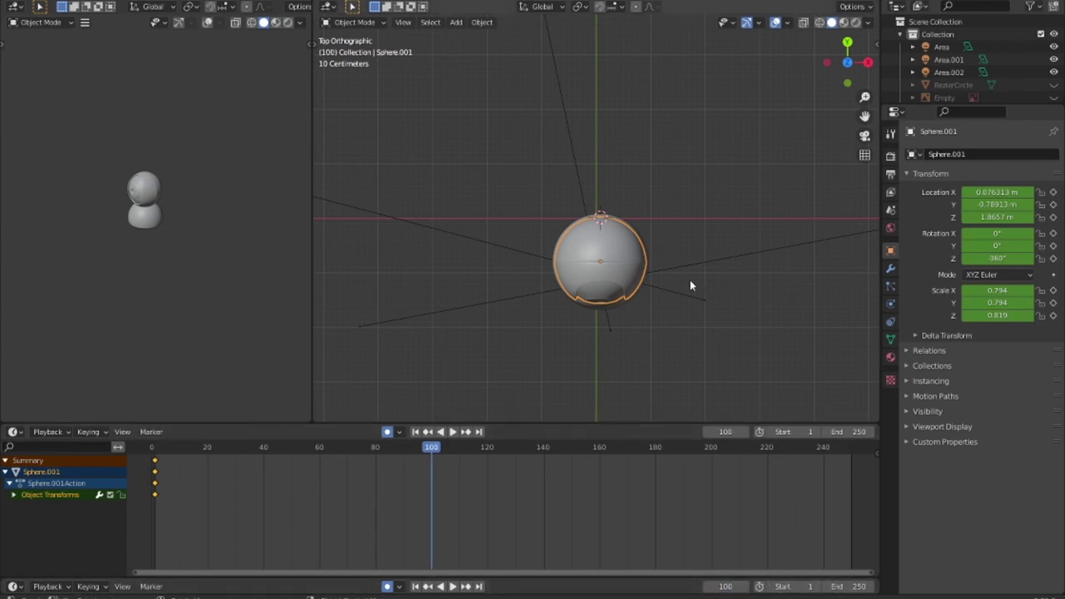
key(r)
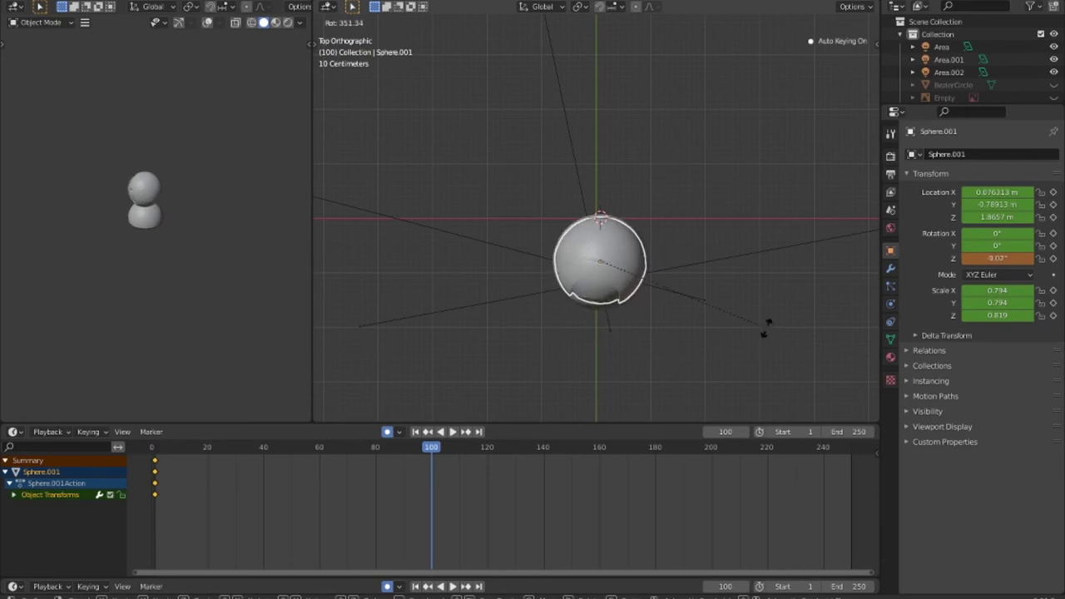
click(696, 326)
key(i)
Play back the spin from the start to check it, then deselect the sphere and disable auto-keying.
key(space)
drag(431, 447, 151, 446)
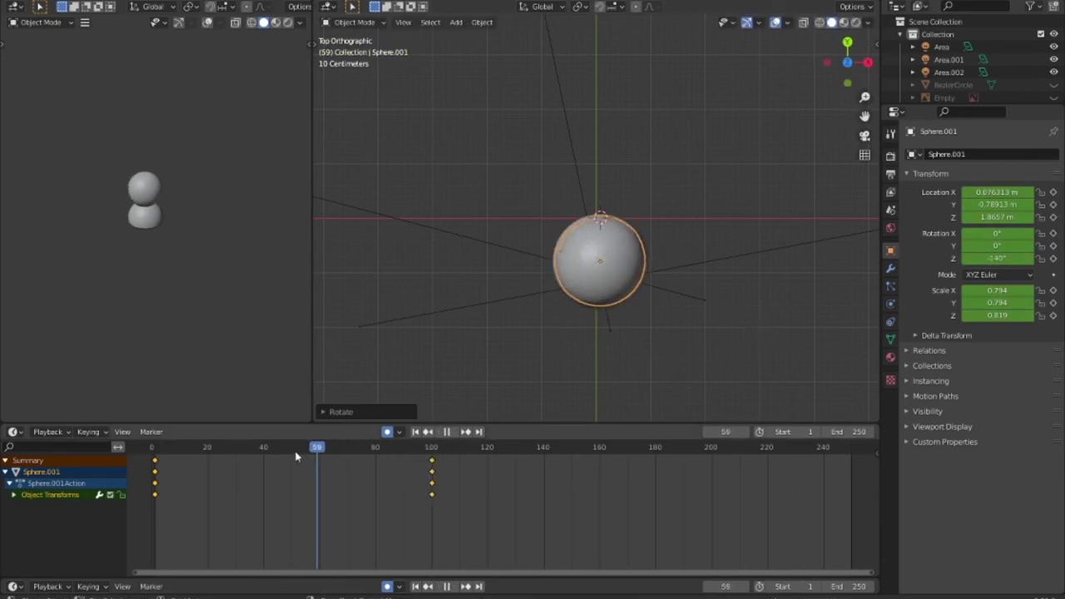
key(space)
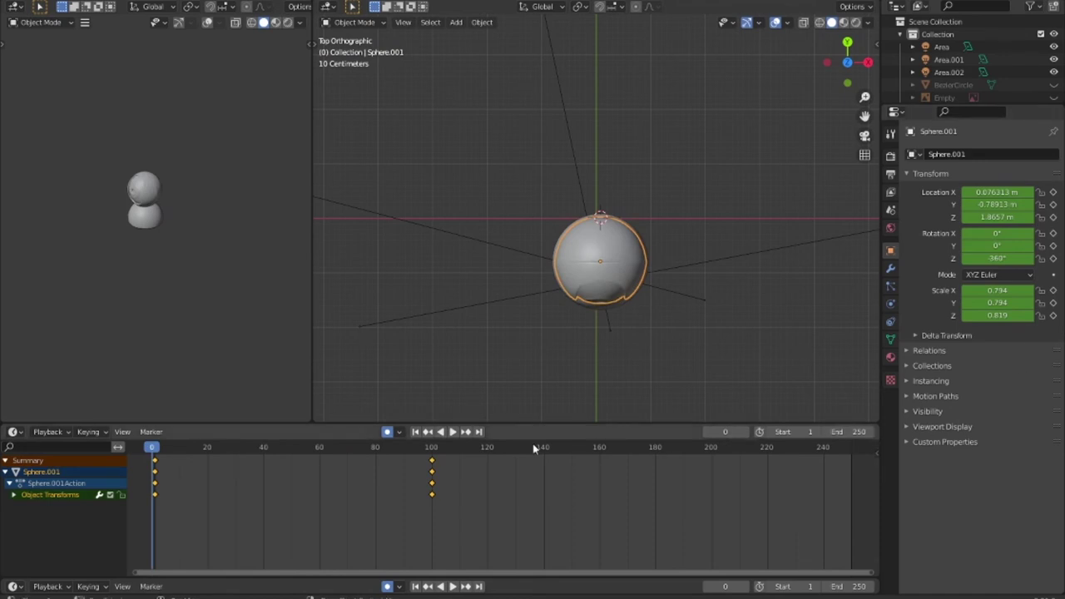
click(451, 433)
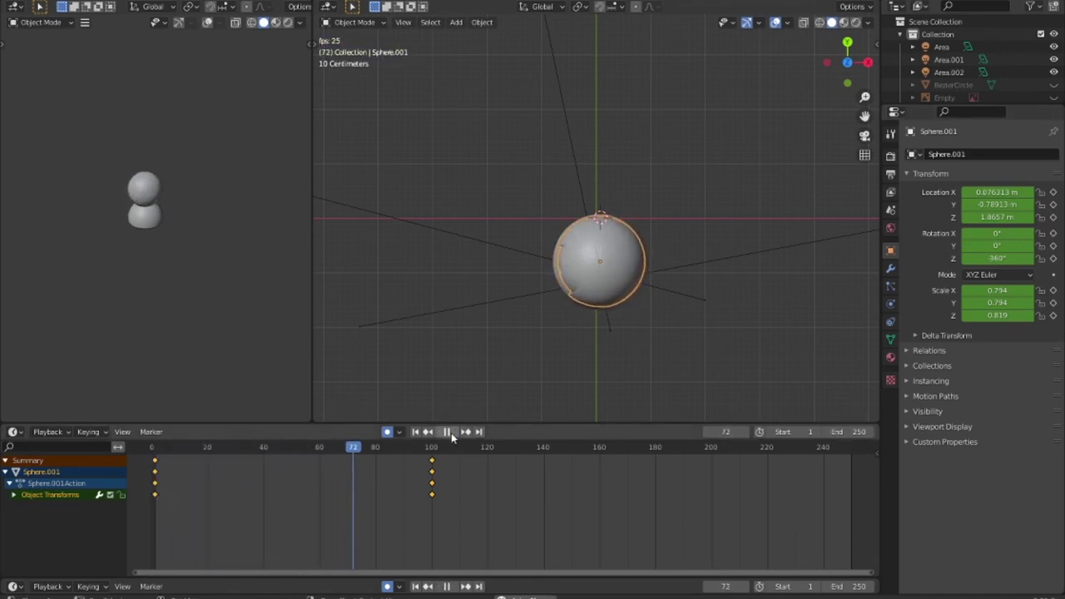
click(451, 433)
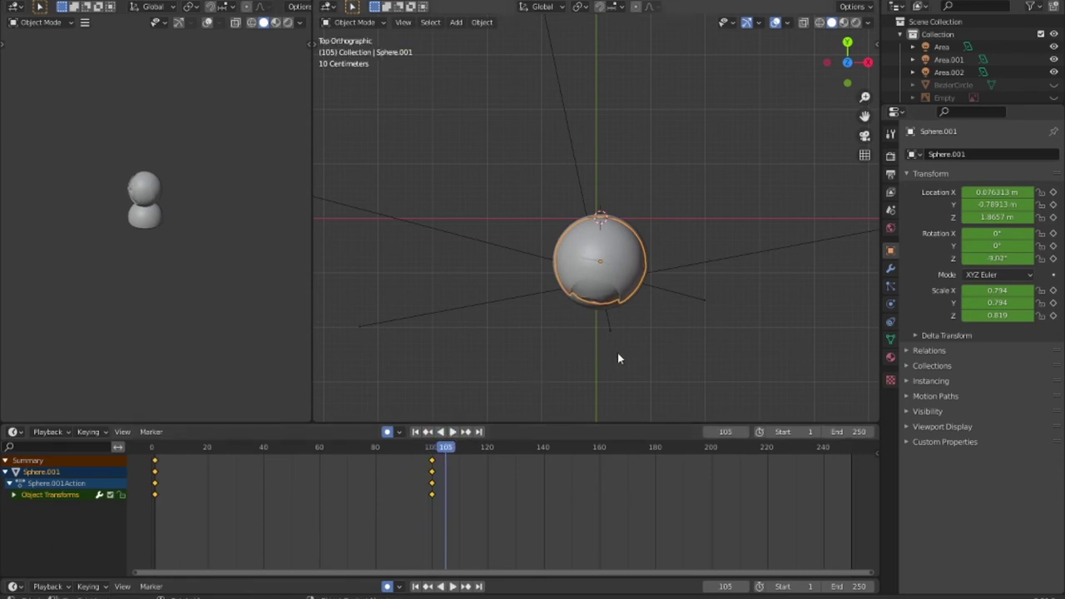
key(KP_Decimal)
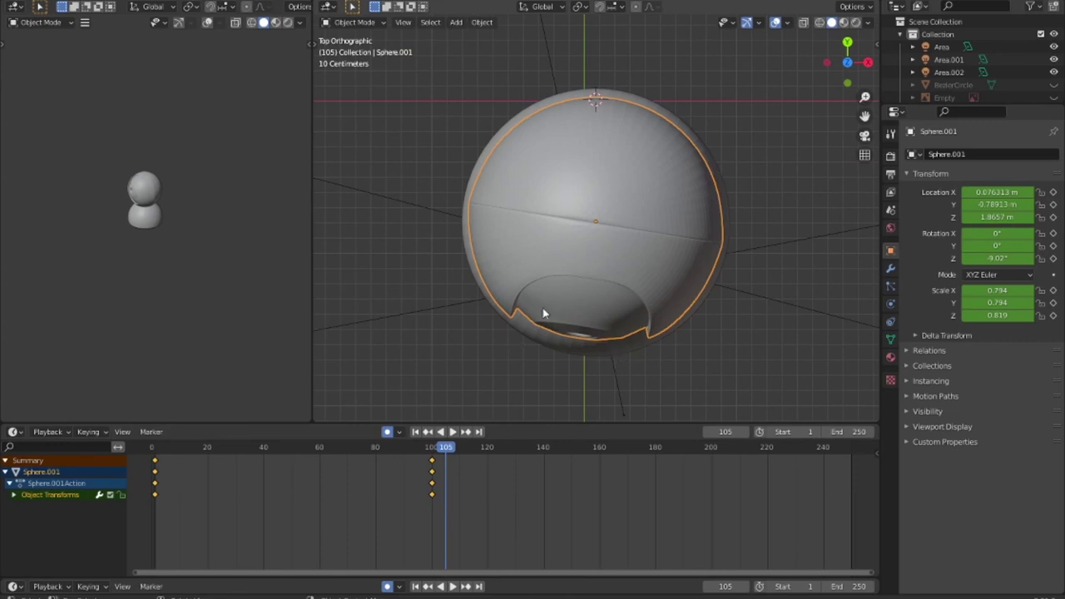
scroll(507, 310, down, 10)
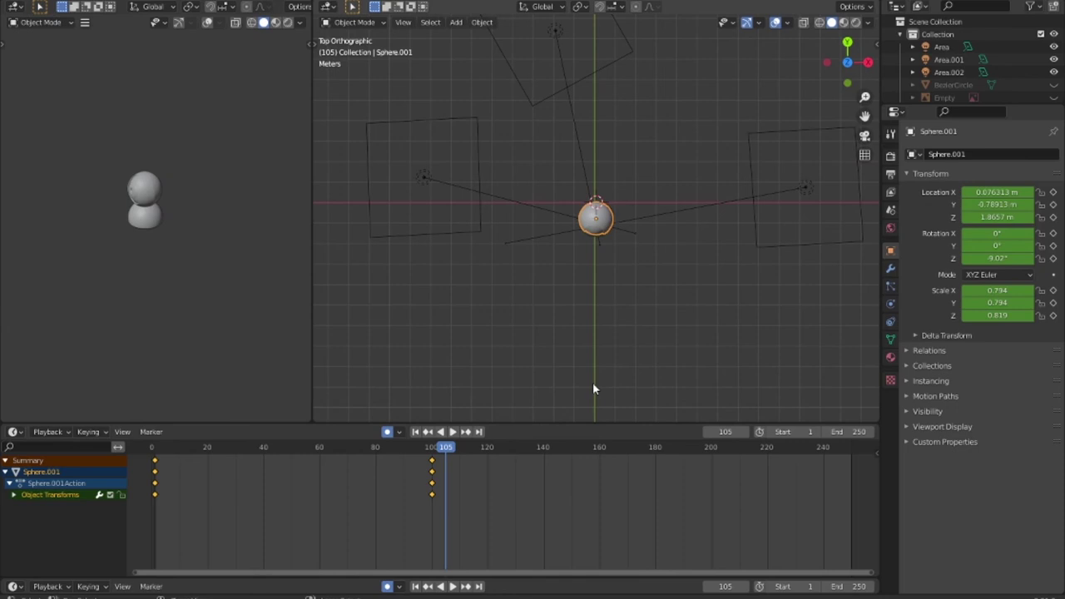
click(593, 385)
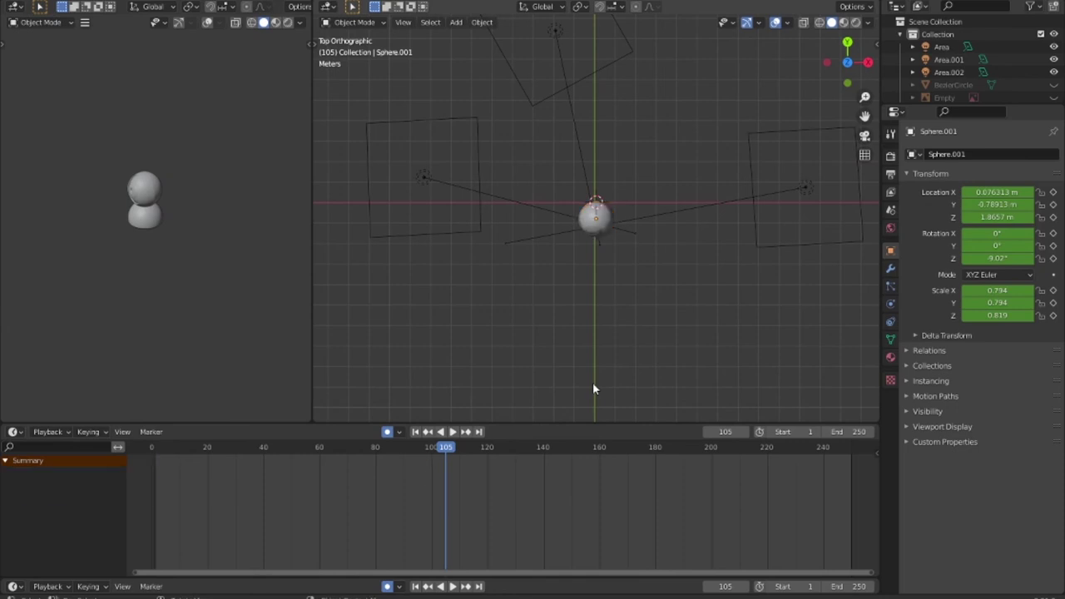
click(387, 431)
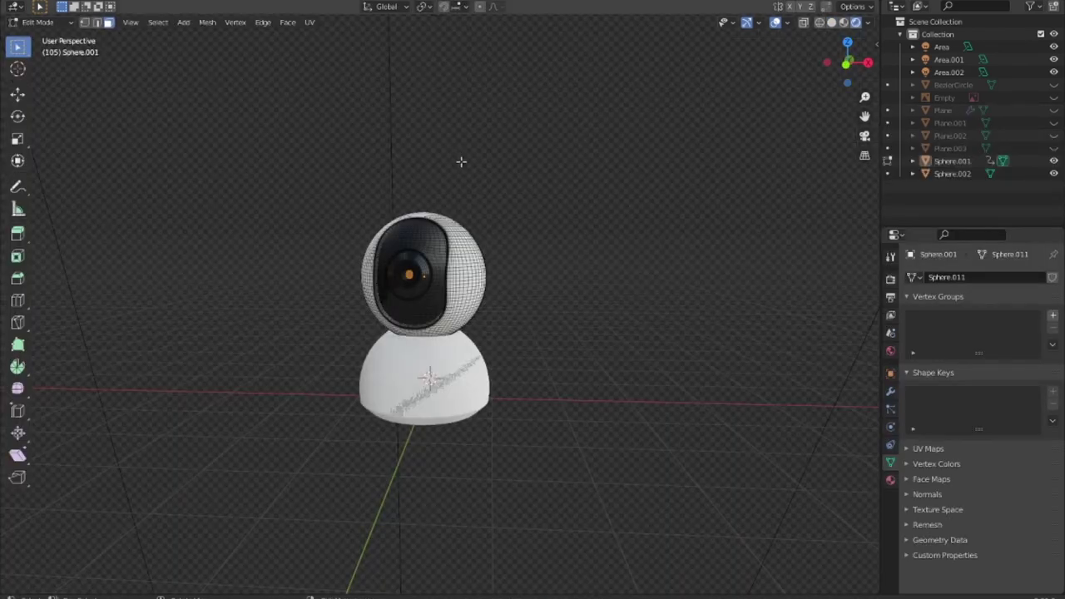
Switch to top view, zoom out and return to Object Mode.
key(KP_7)
scroll(598, 309, down, 5)
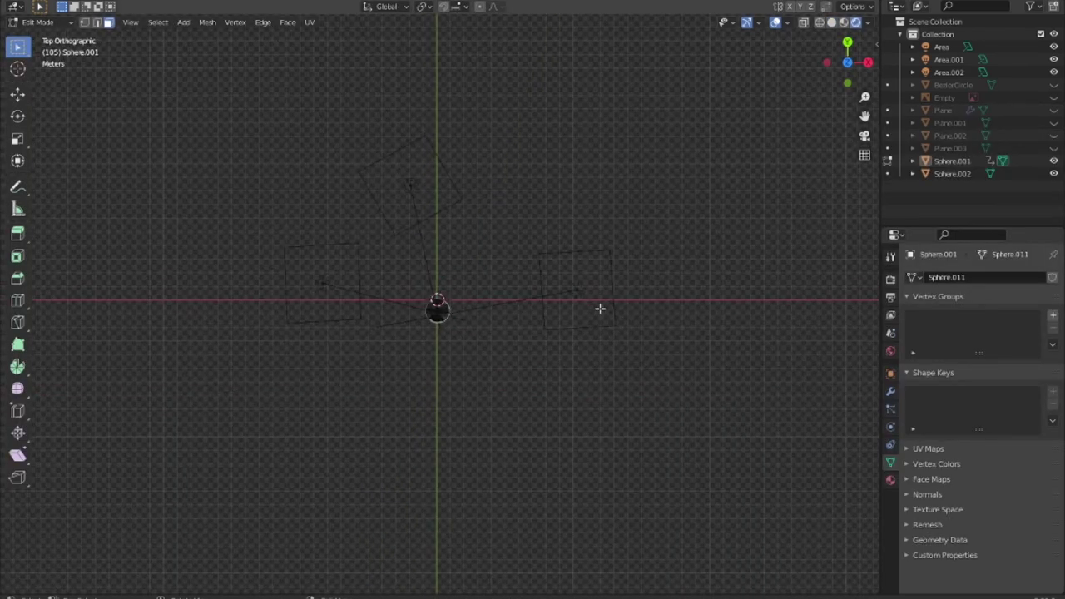
scroll(599, 308, down, 2)
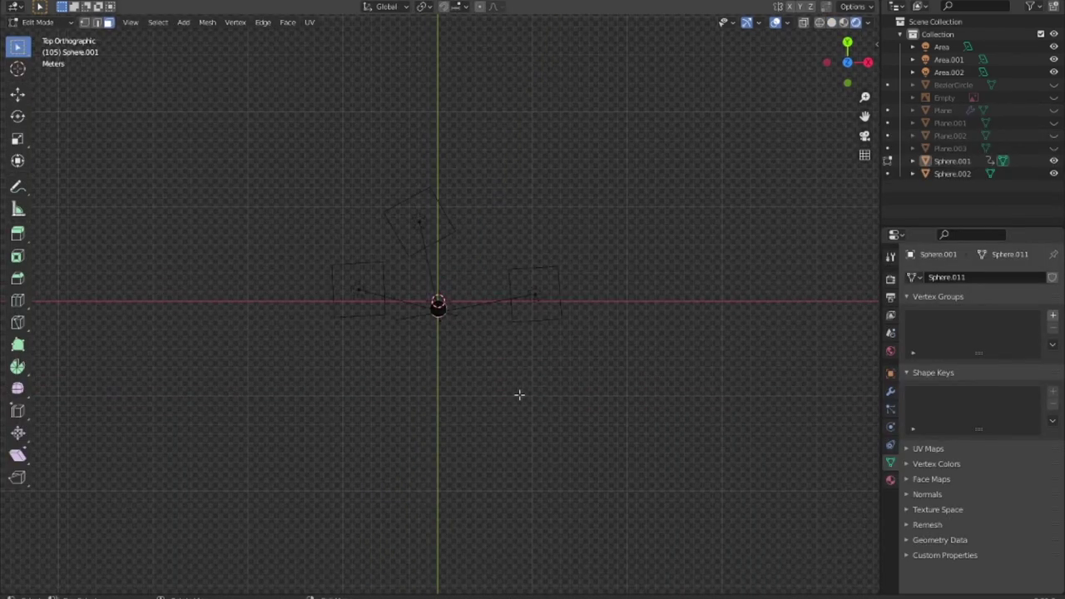
key(shift+a)
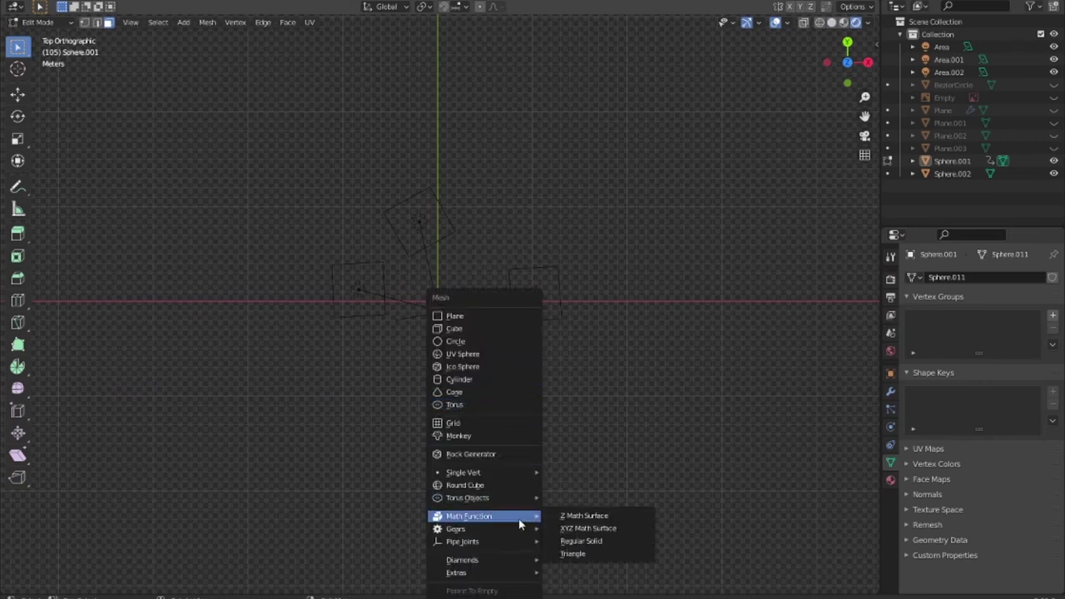
key(Tab)
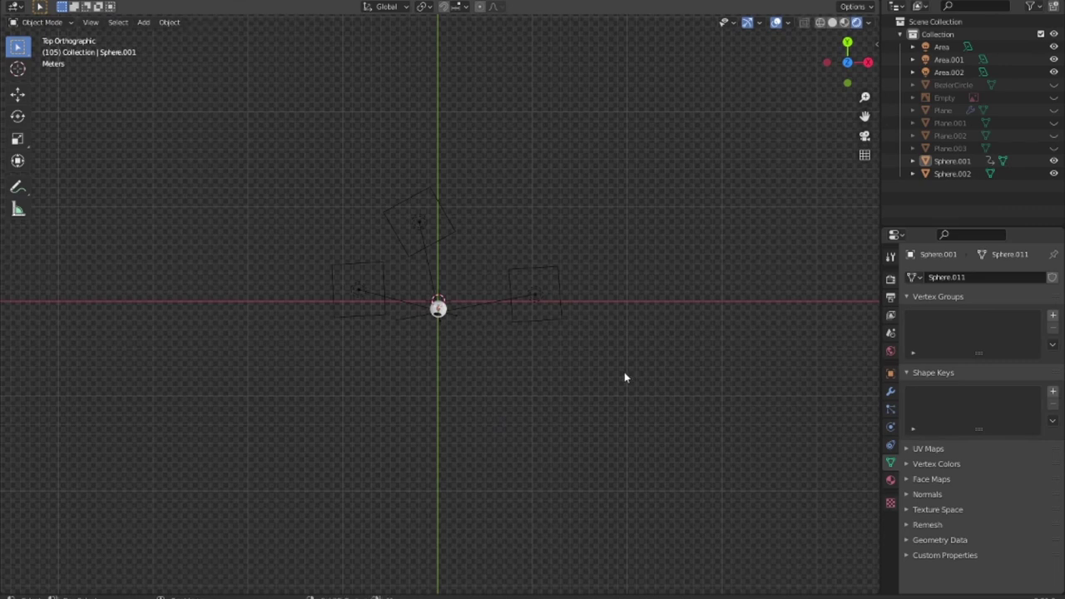
Add a camera, move it about 11.9 m along negative Y and look through it.
key(shift+a)
click(611, 536)
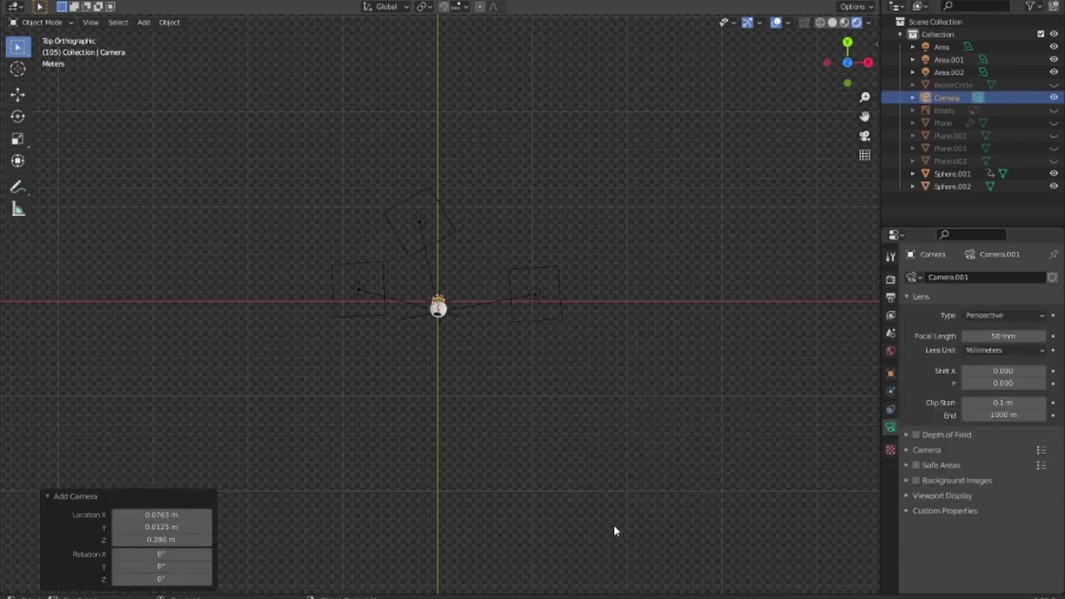
key(g)
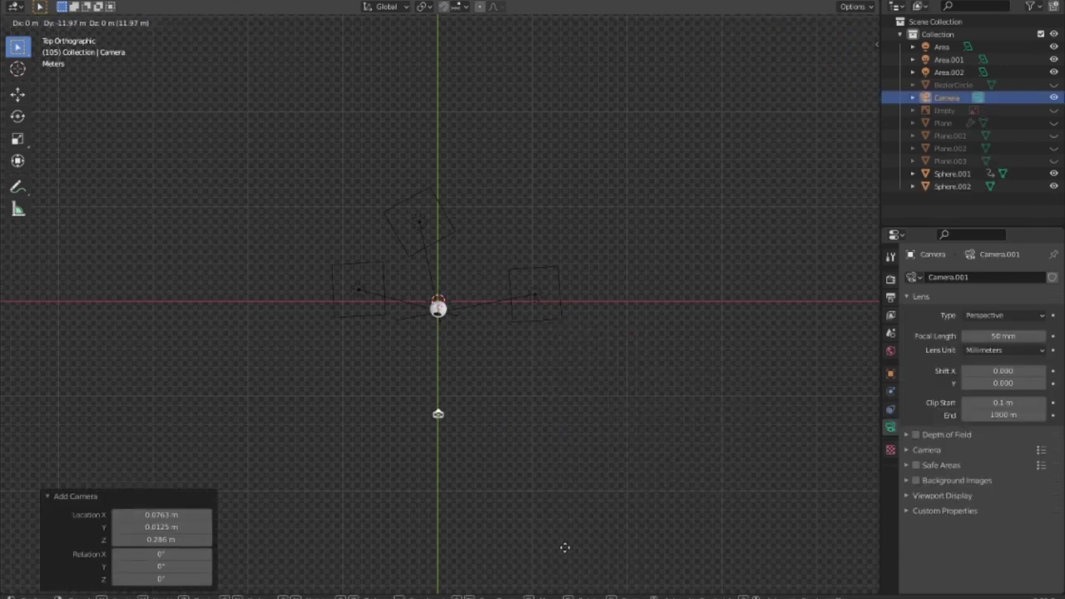
click(563, 547)
key(KP_0)
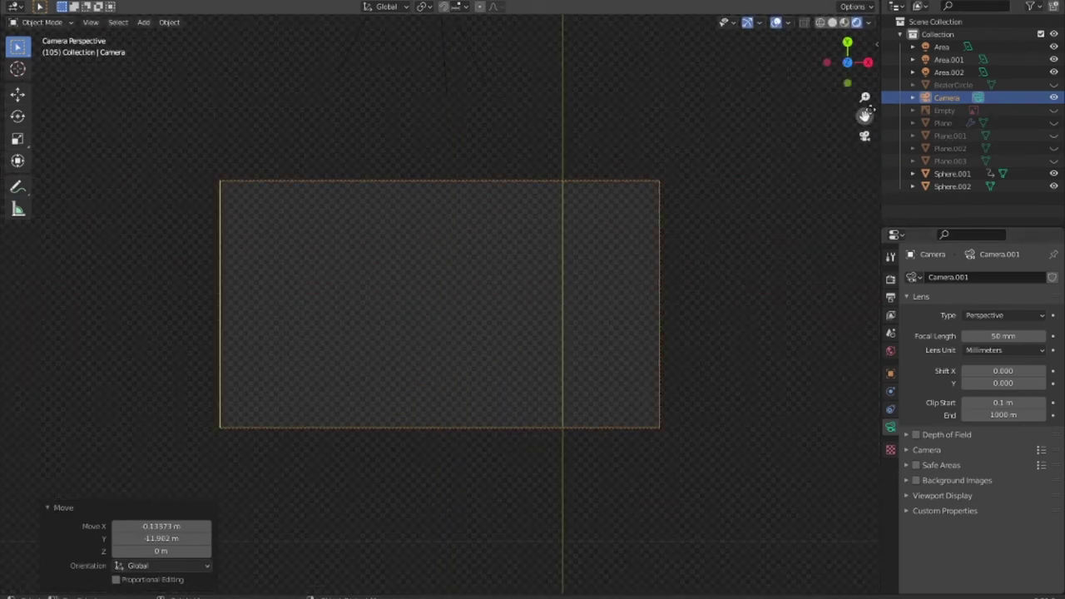
Enable Camera to View in the sidebar's View tab to lock the scene camera to navigation.
key(n)
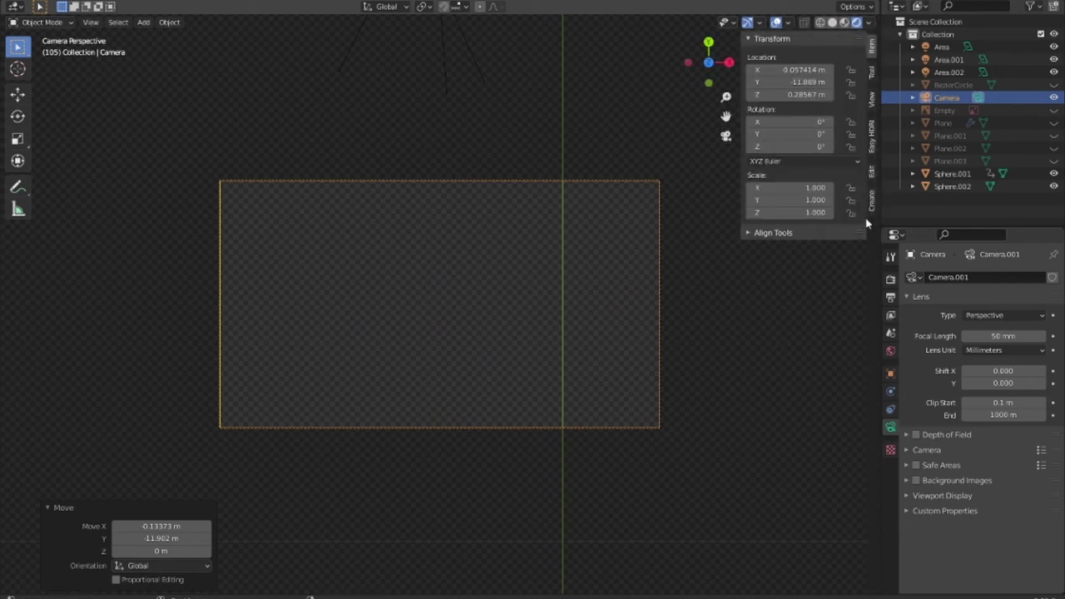
click(871, 73)
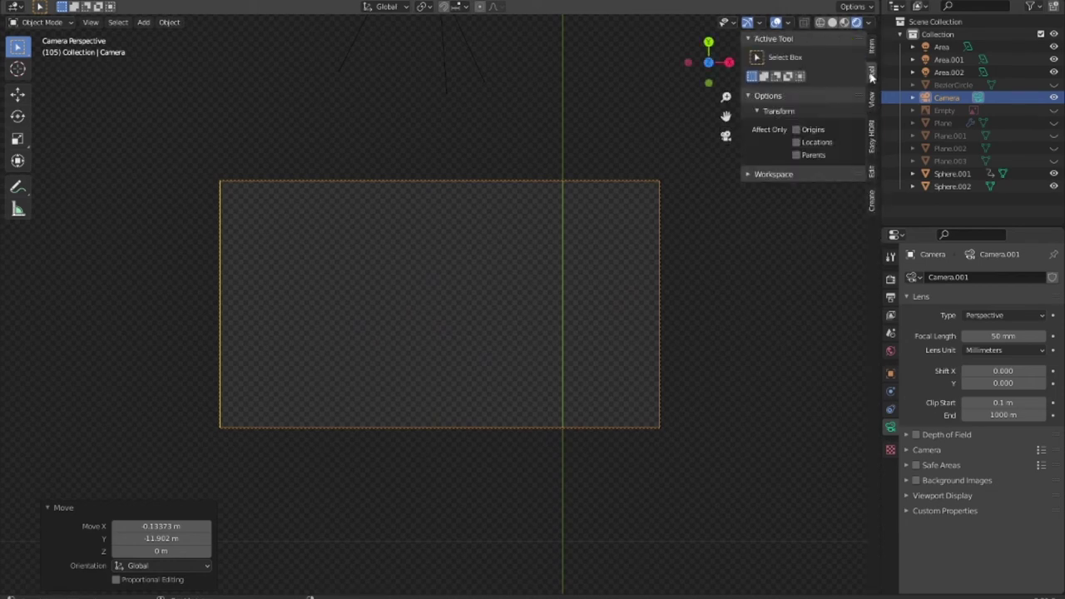
click(872, 99)
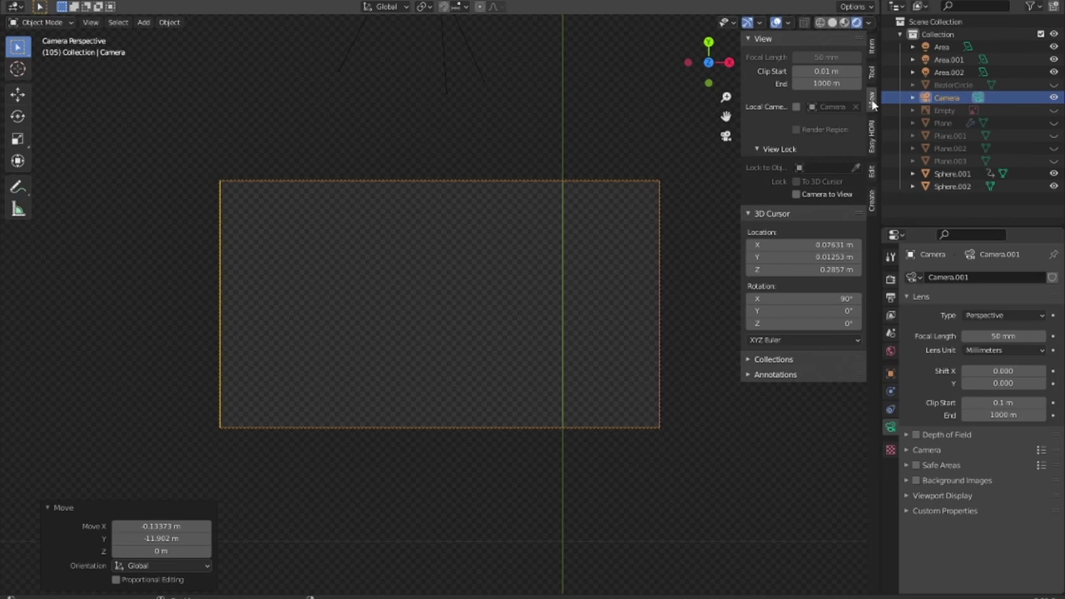
click(838, 197)
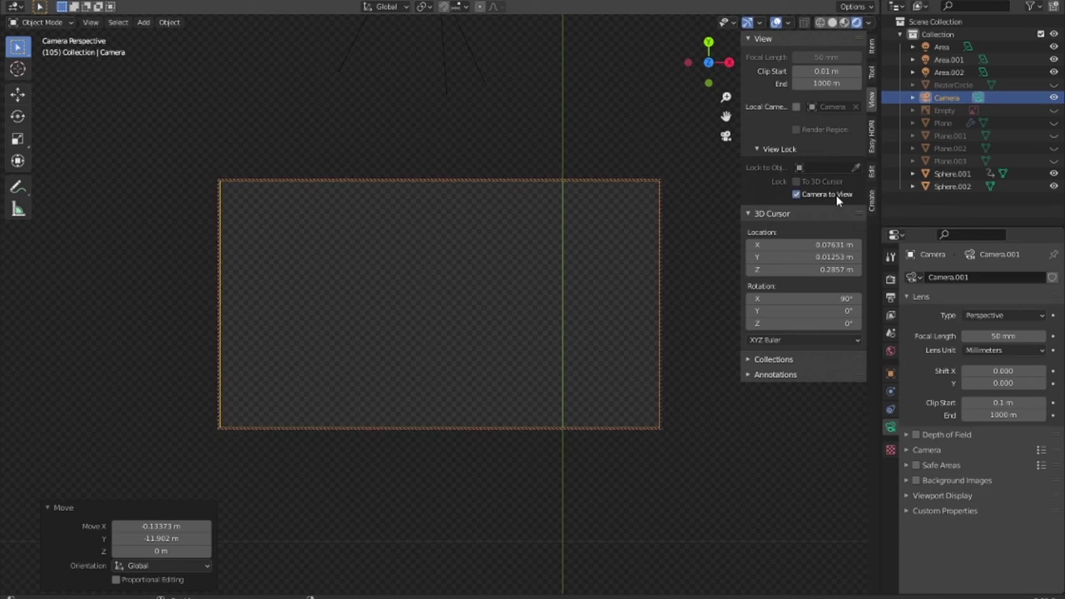
Orbit and zoom the locked camera to frame the model closely, then preview the animation.
mouse_move(571, 280)
middle_down()
mouse_move(544, 275)
mouse_move(554, 268)
mouse_move(544, 288)
mouse_move(508, 288)
mouse_move(528, 242)
mouse_move(480, 285)
mouse_move(490, 344)
mouse_move(522, 278)
mouse_move(497, 314)
mouse_move(554, 241)
mouse_move(459, 316)
mouse_move(704, 302)
mouse_move(537, 344)
mouse_move(729, 322)
mouse_move(696, 337)
mouse_move(575, 340)
middle_up()
scroll(490, 345, up, 2)
scroll(479, 306, up, 1)
scroll(458, 316, up, 1)
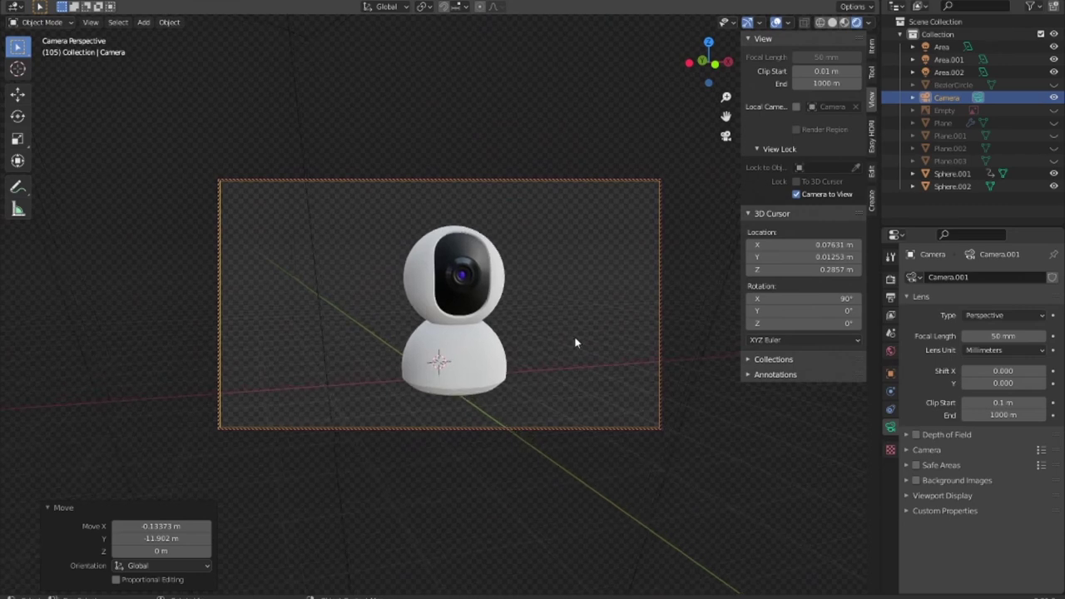
scroll(574, 341, up, 1)
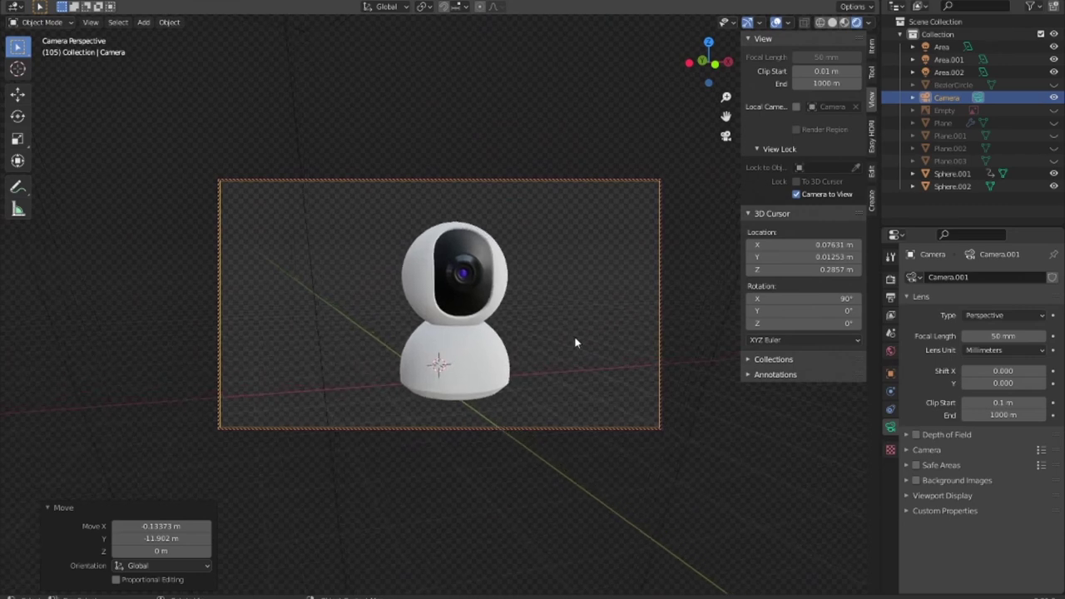
scroll(575, 342, up, 1)
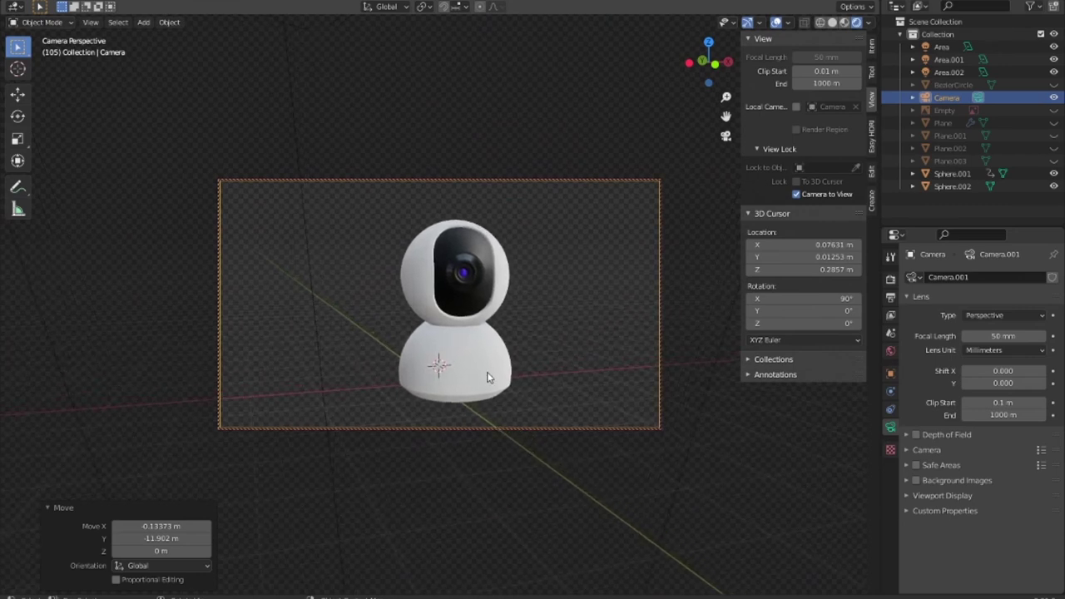
key(space)
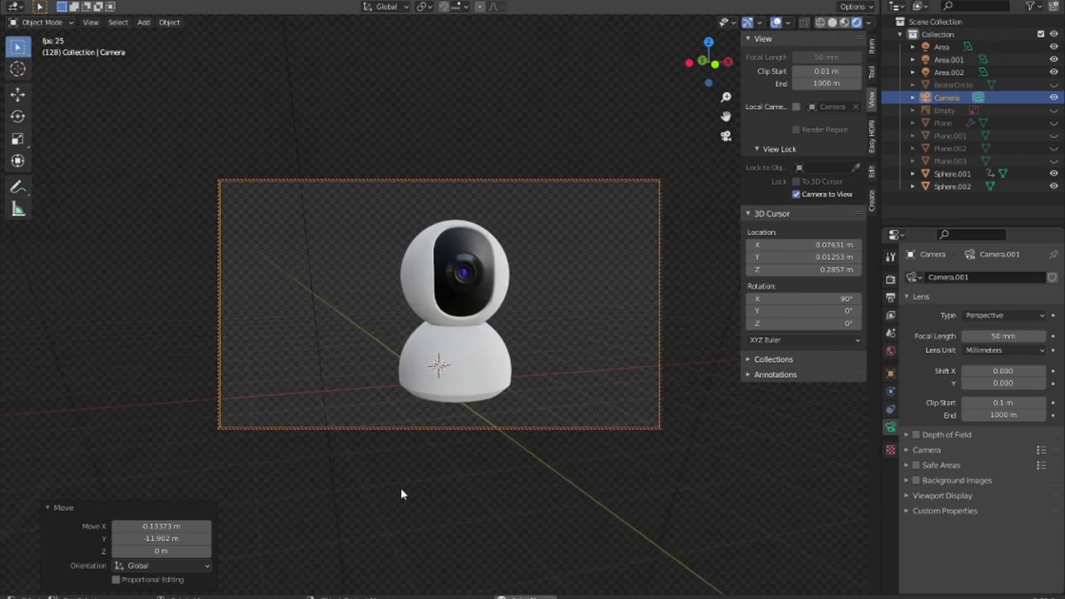
key(space)
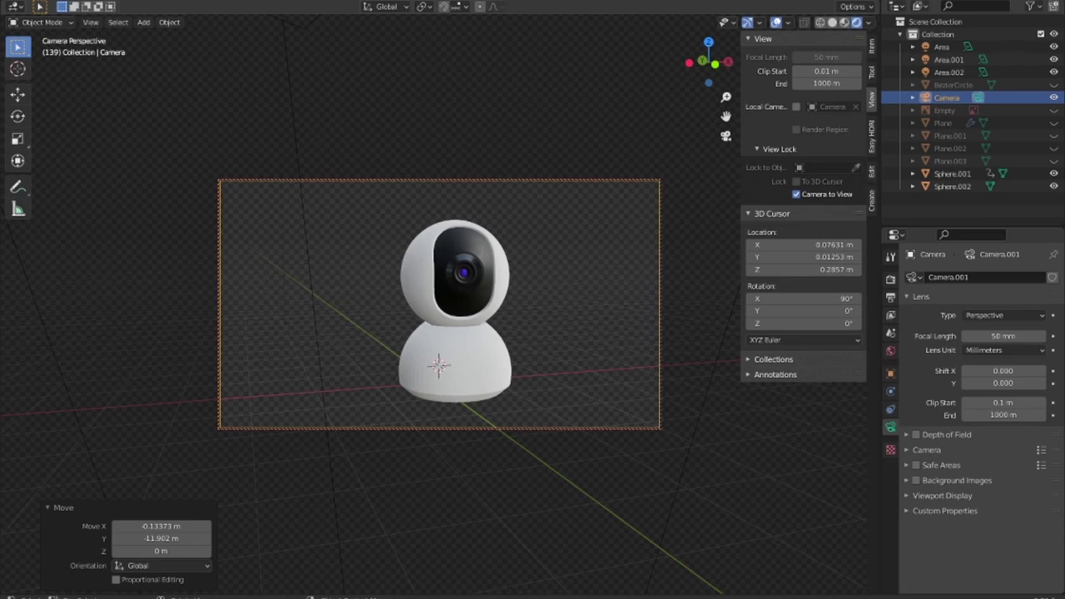
key(KP_0)
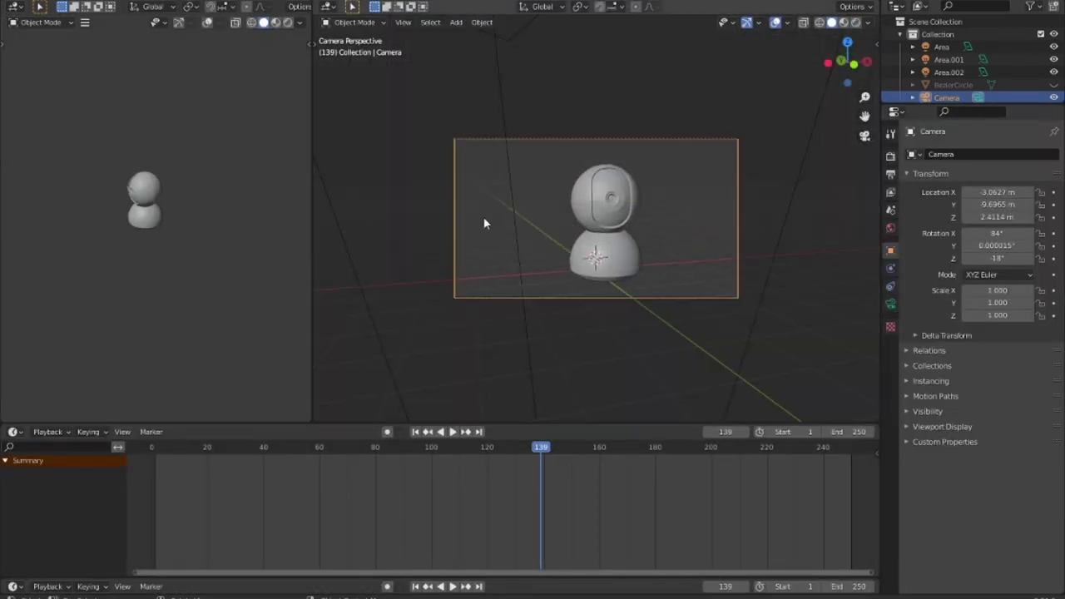
Rewind and preview the animation, then return to the scene camera view with Numpad 0.
drag(497, 463, 152, 449)
key(space)
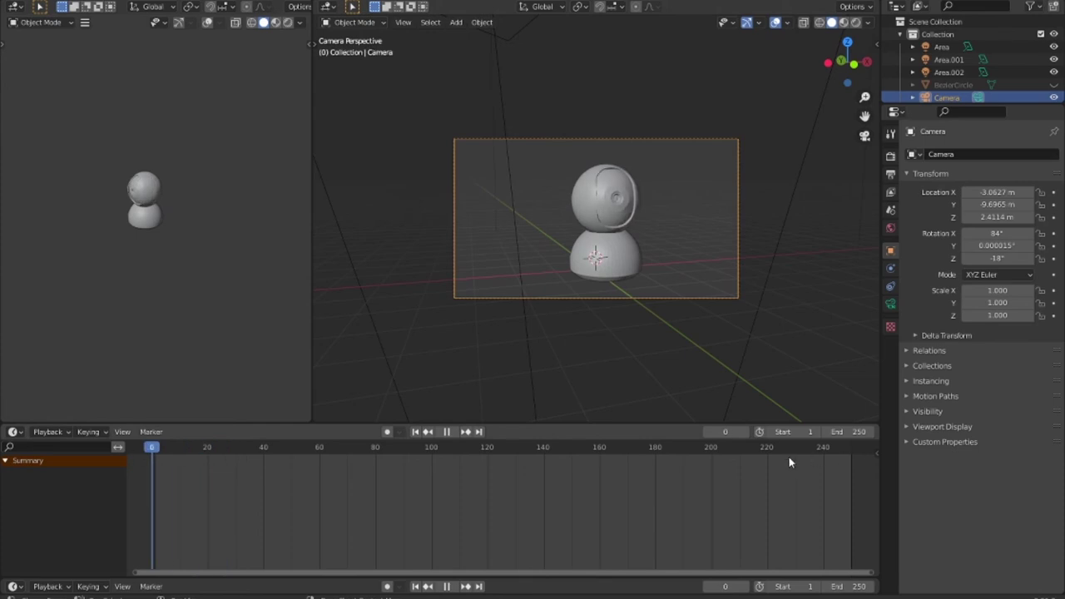
key(space)
mouse_move(672, 260)
middle_down()
mouse_move(656, 257)
mouse_move(675, 265)
middle_up()
key(KP_0)
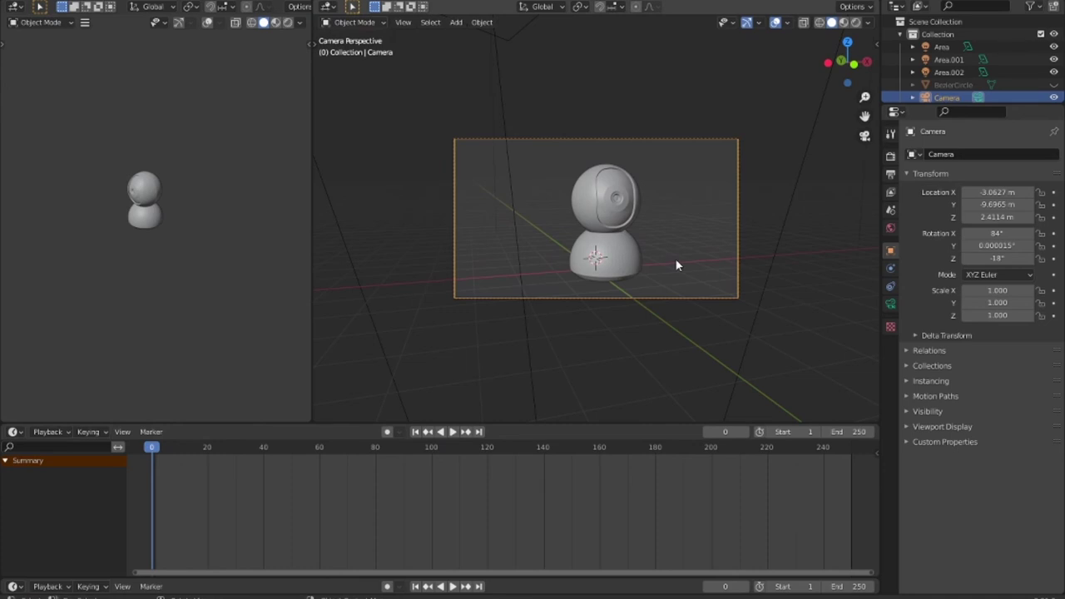
Re-enable Camera to View in the sidebar and nudge the camera's framing.
key(n)
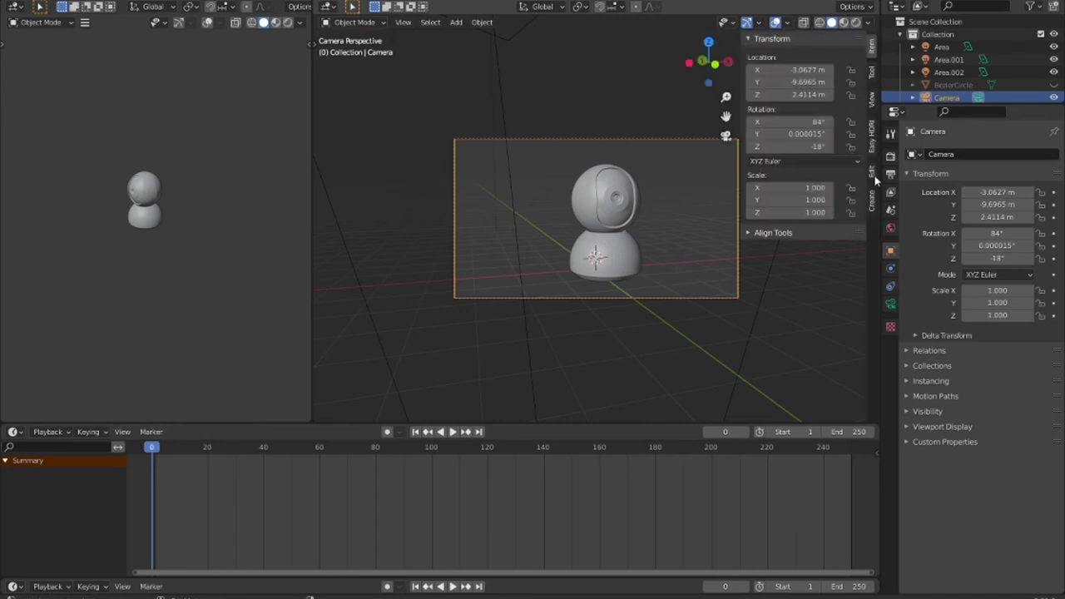
click(874, 158)
click(872, 108)
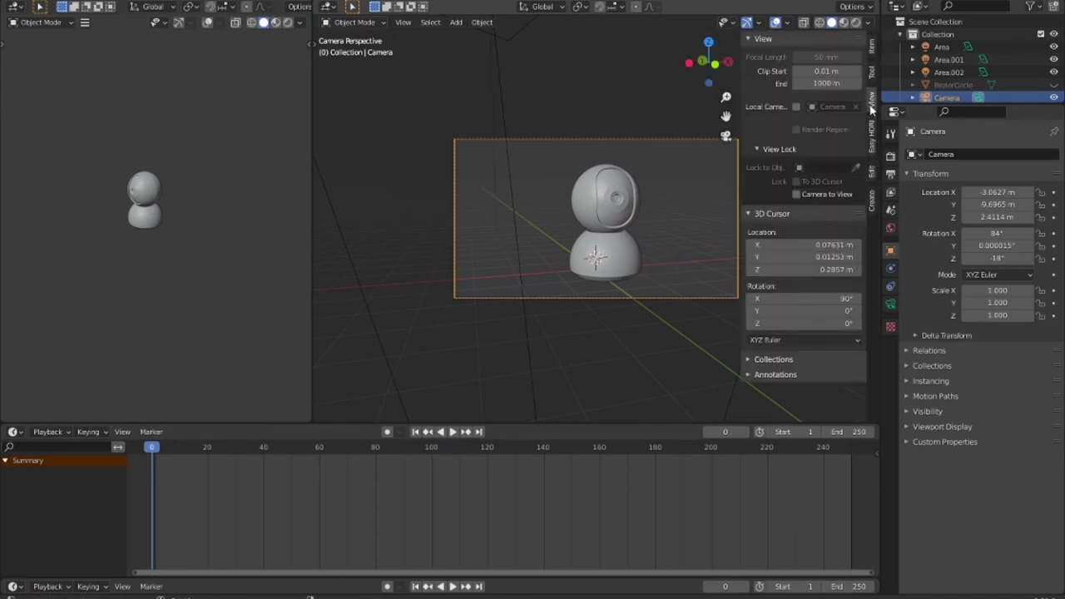
click(824, 193)
mouse_move(617, 240)
middle_down()
mouse_move(523, 228)
mouse_move(601, 240)
middle_up()
scroll(582, 234, down, 1)
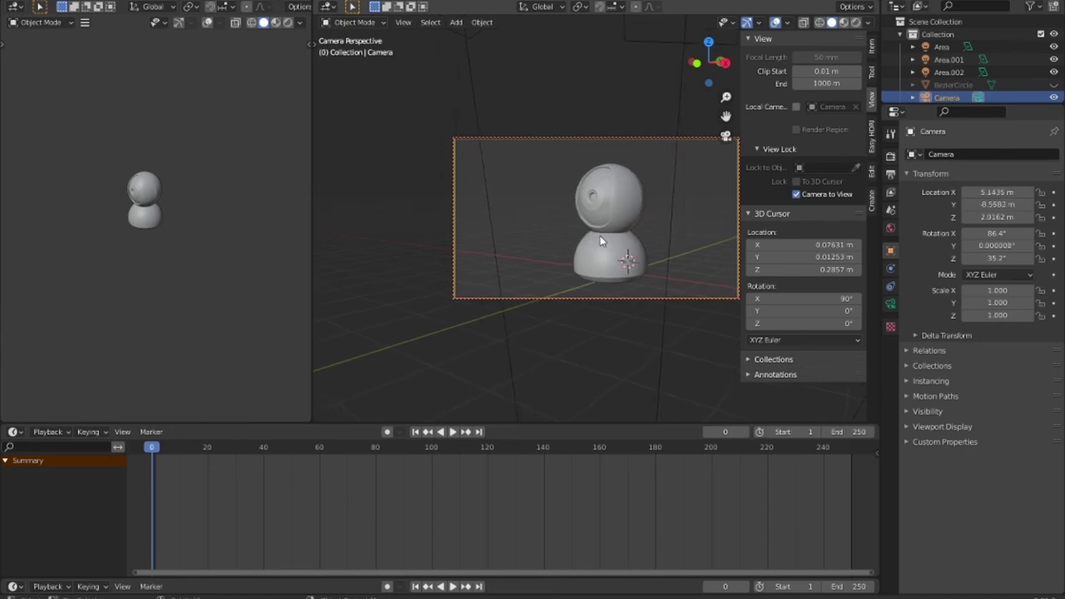
Swing the camera so the model faces front while scrubbing the timeline, then render the frame with F12.
key(space)
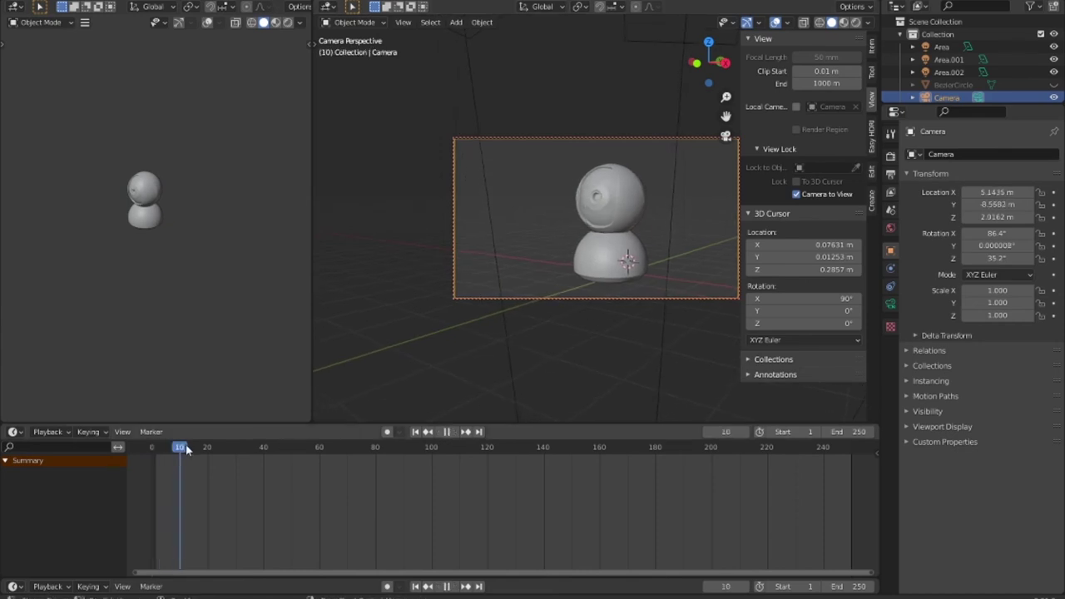
drag(187, 449, 549, 453)
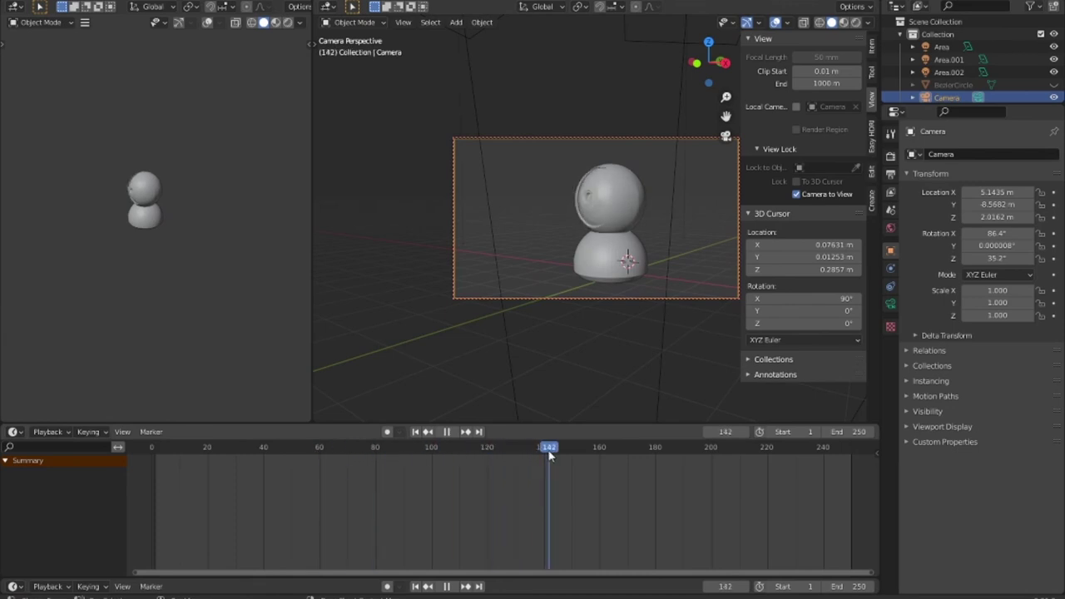
key(space)
mouse_move(575, 302)
middle_down()
mouse_move(599, 288)
mouse_move(656, 293)
middle_up()
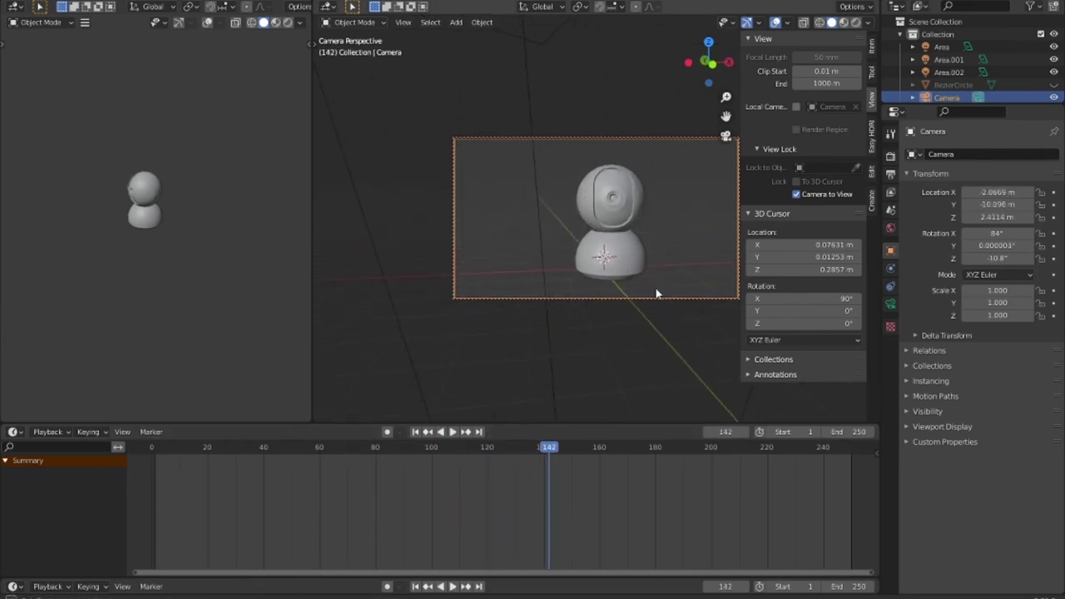
key(space)
mouse_move(549, 453)
mouse_down()
mouse_move(152, 467)
mouse_move(471, 485)
mouse_move(133, 503)
mouse_up()
key(space)
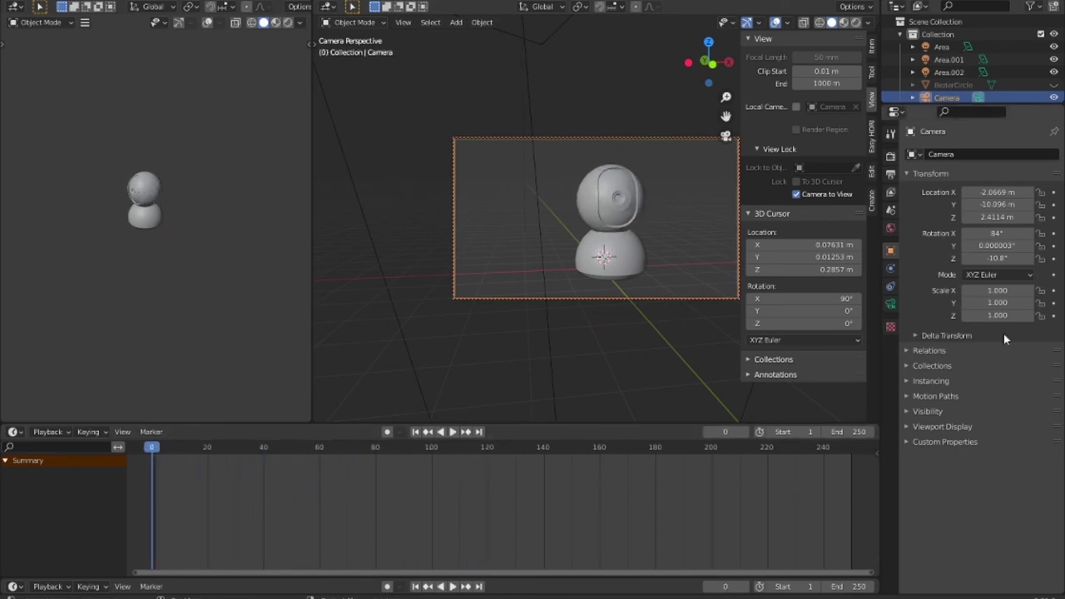
key(F12)
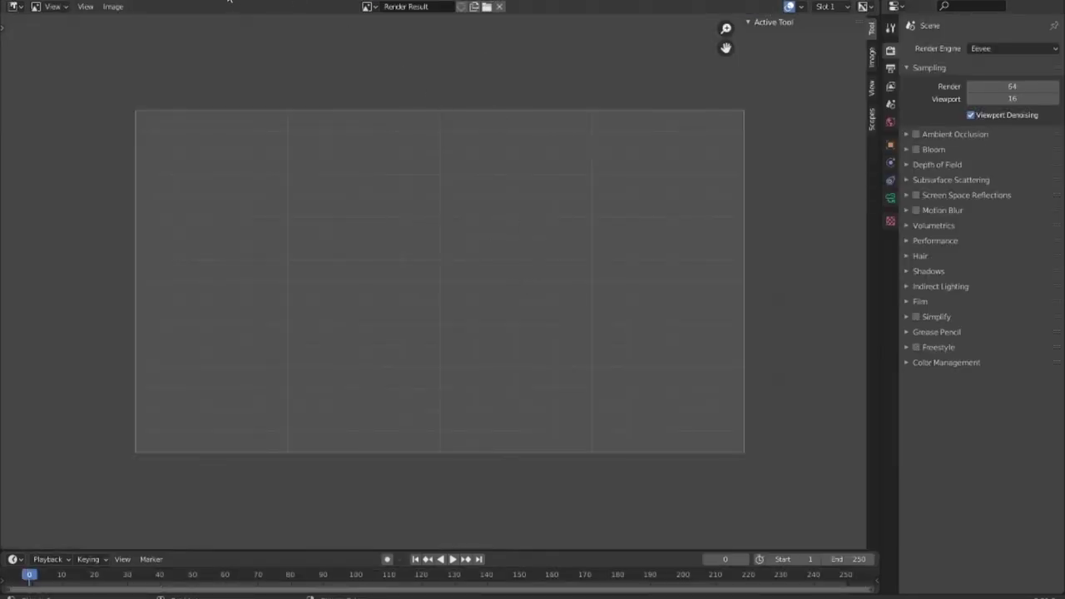
Close the render window, return to the Layout workspace and render the current frame again.
key(Escape)
key(ctrl+Page_Down)
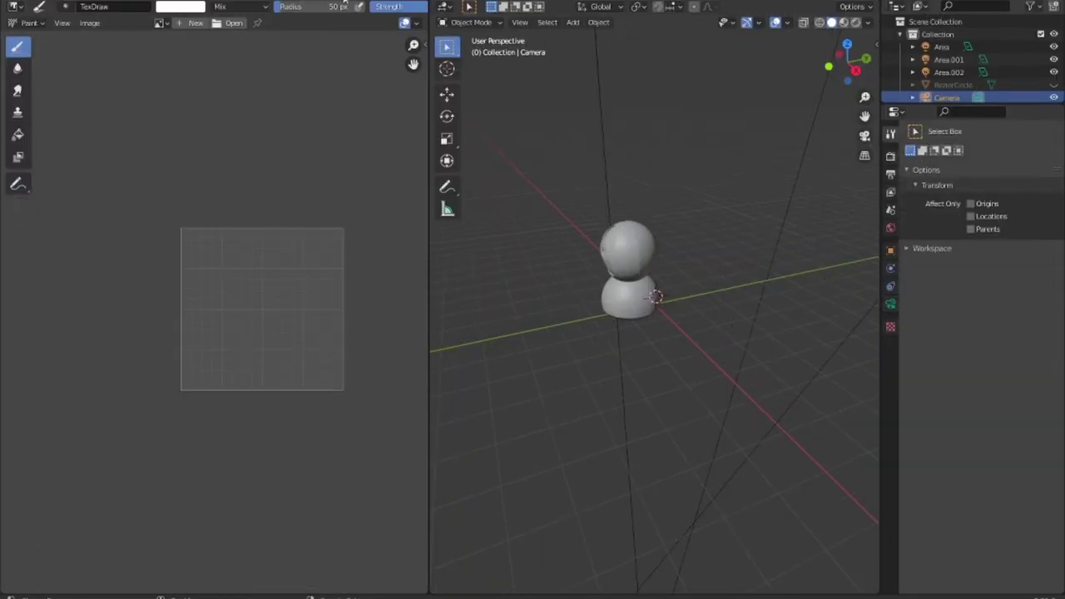
key(ctrl+Page_Up)
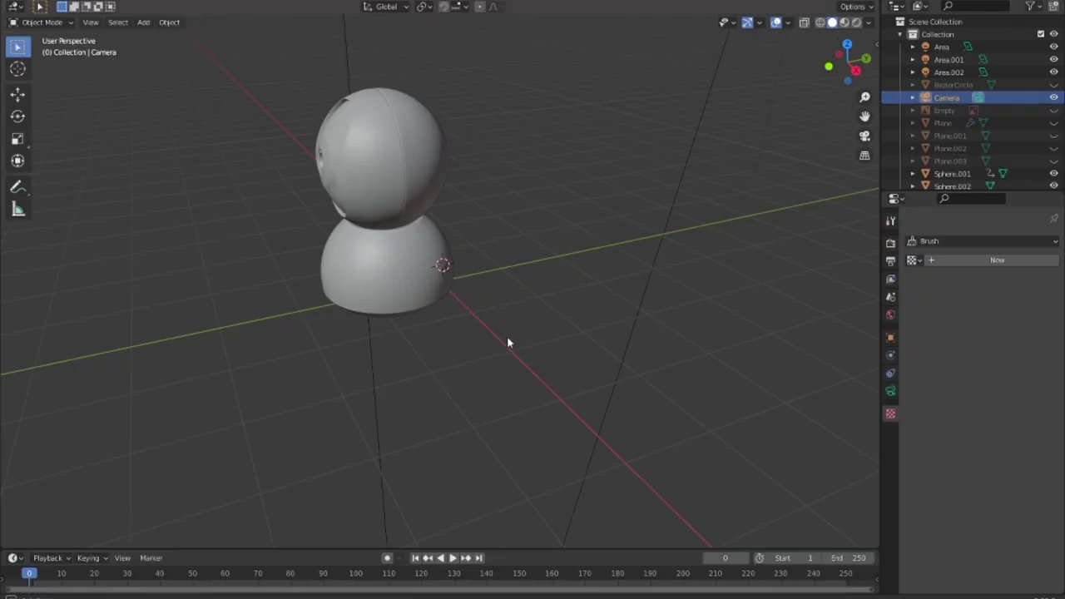
mouse_move(507, 335)
middle_down()
mouse_move(604, 329)
mouse_move(568, 292)
middle_up()
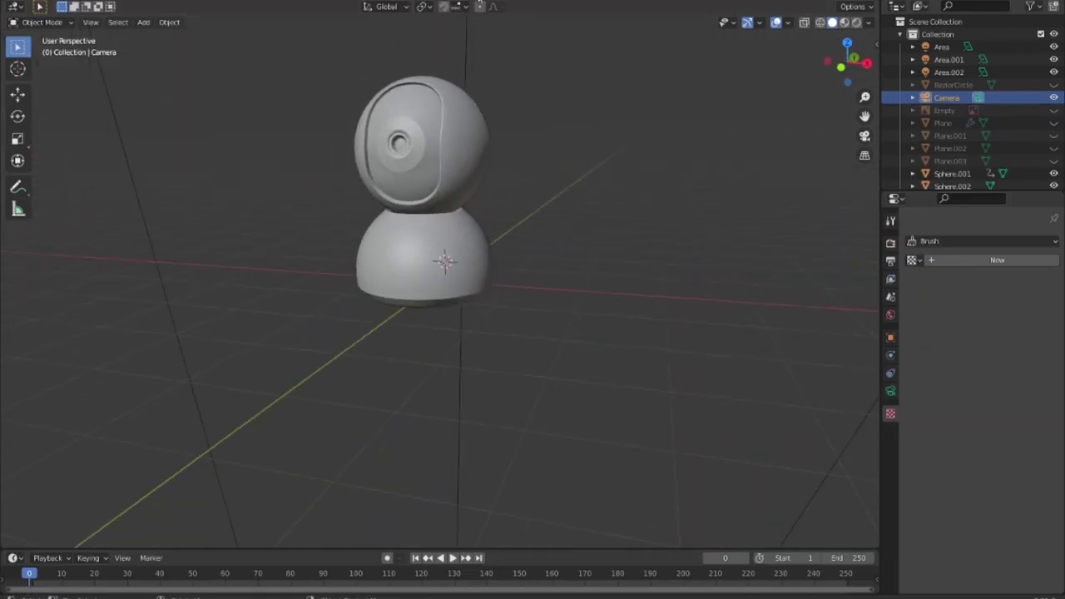
key(F12)
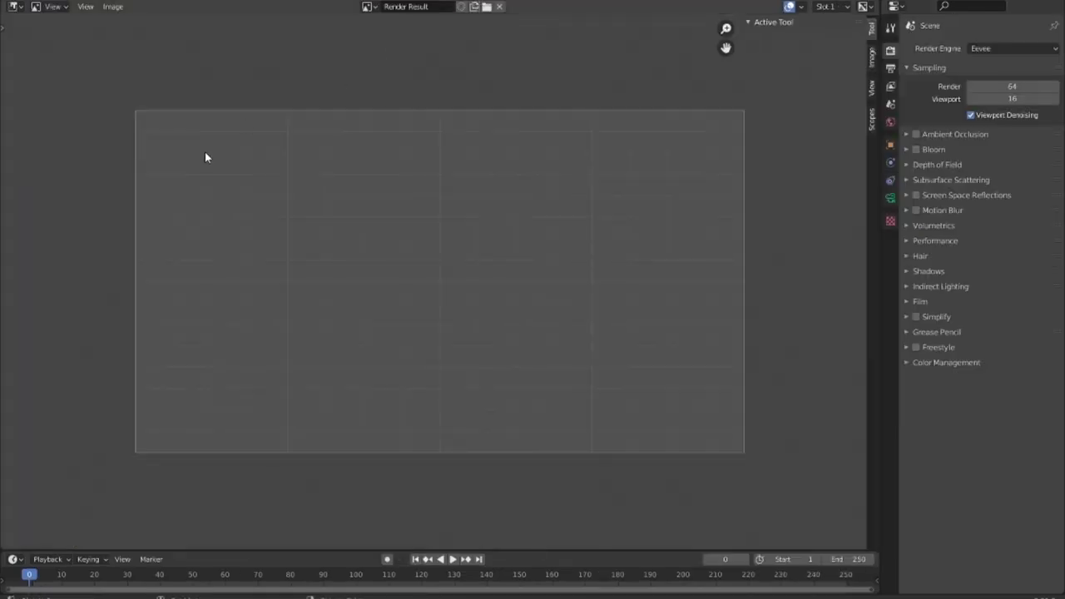
Start rendering the full animation from the Render menu.
click(65, 6)
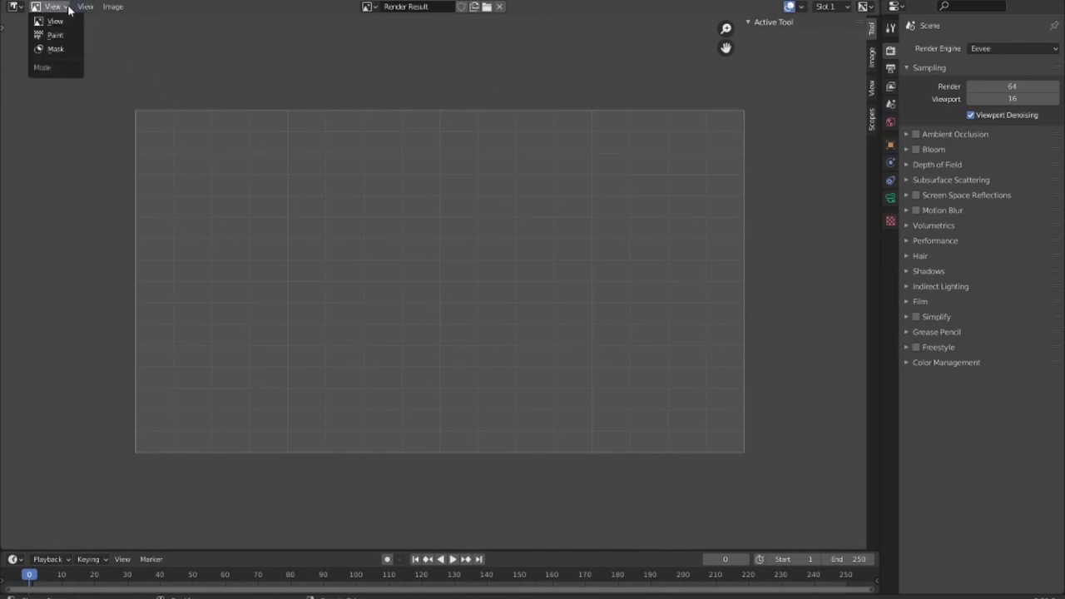
click(113, 6)
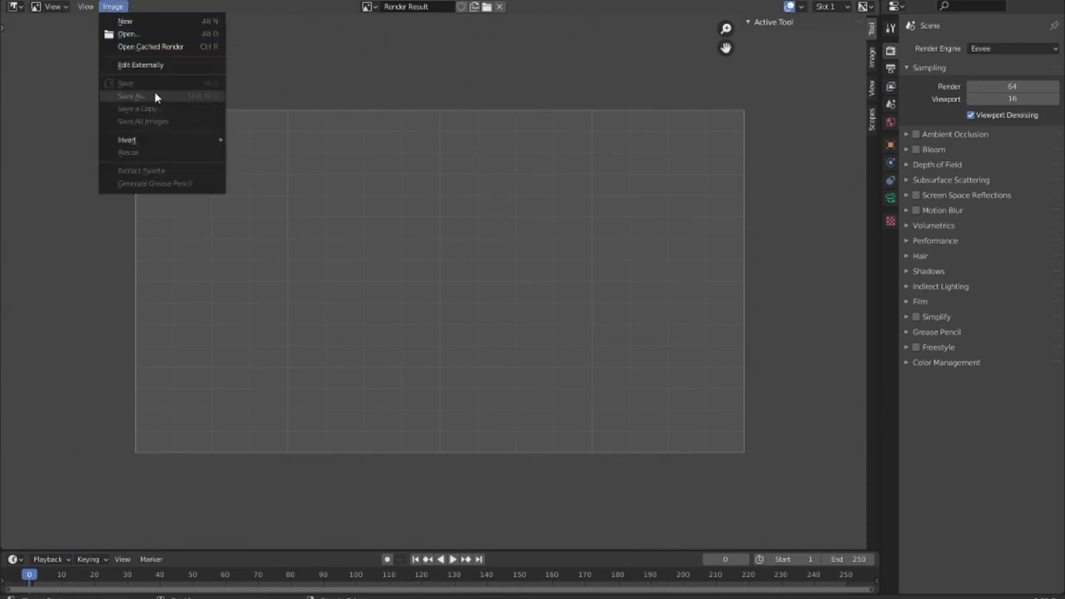
mouse_move(85, 7)
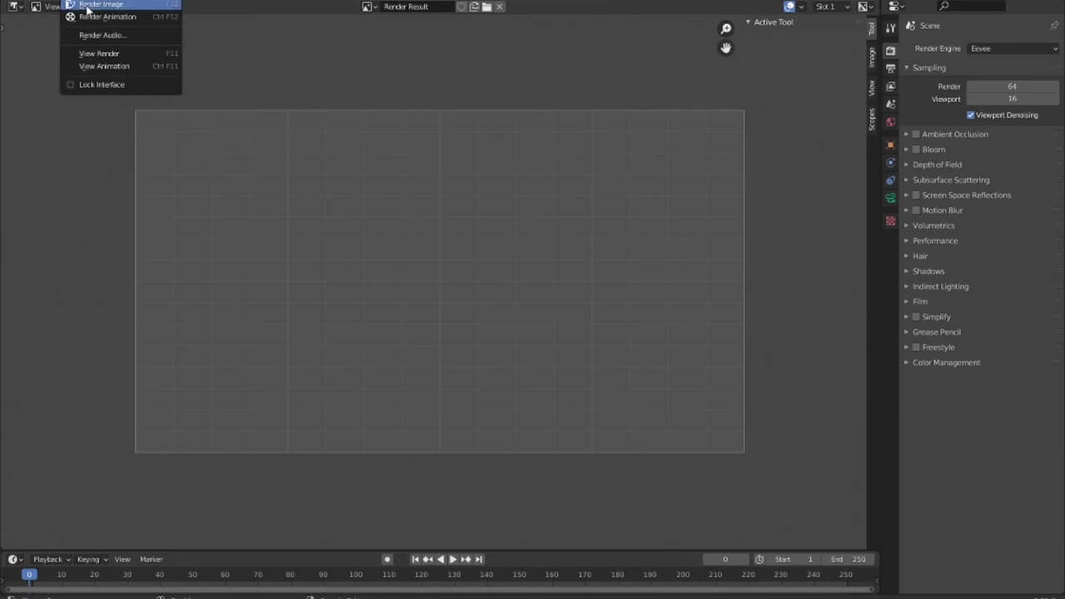
click(100, 16)
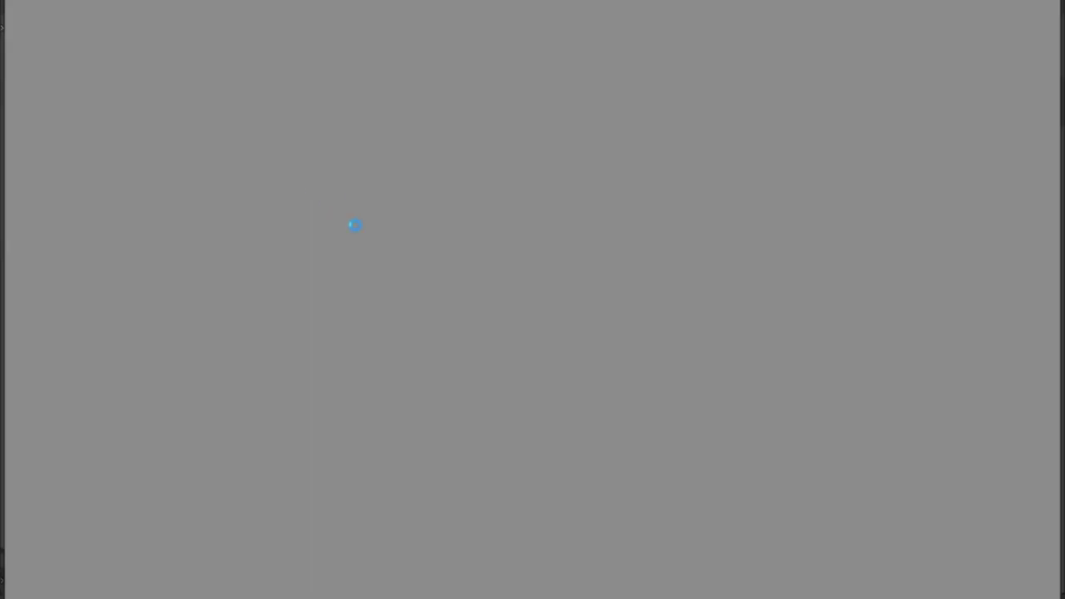
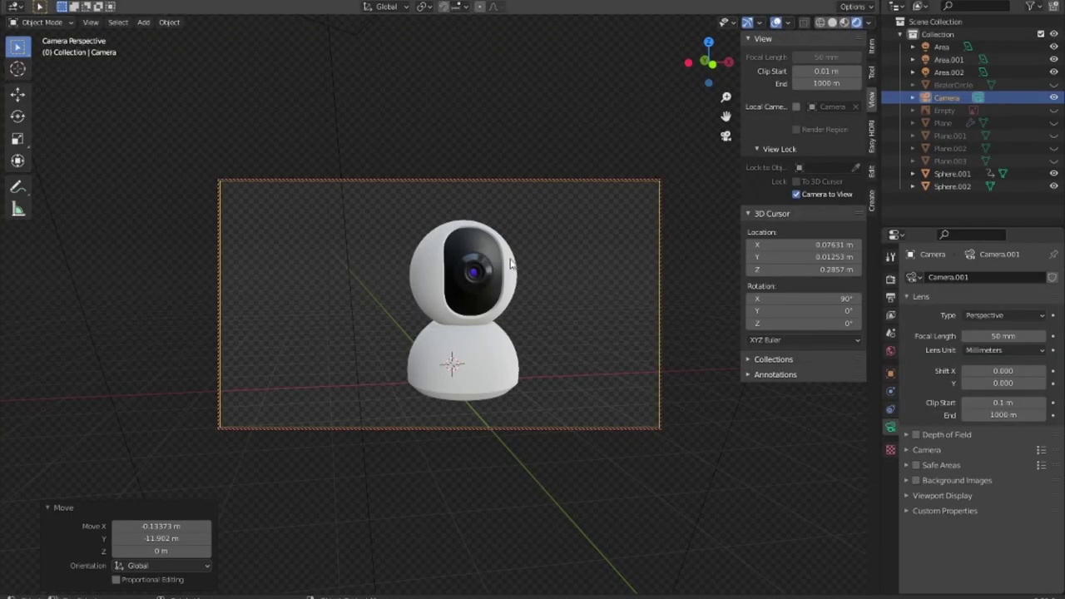
Unhide and delete the three hidden pieces Plane.003, Plane.002 and Plane.001 one by one.
click(944, 174)
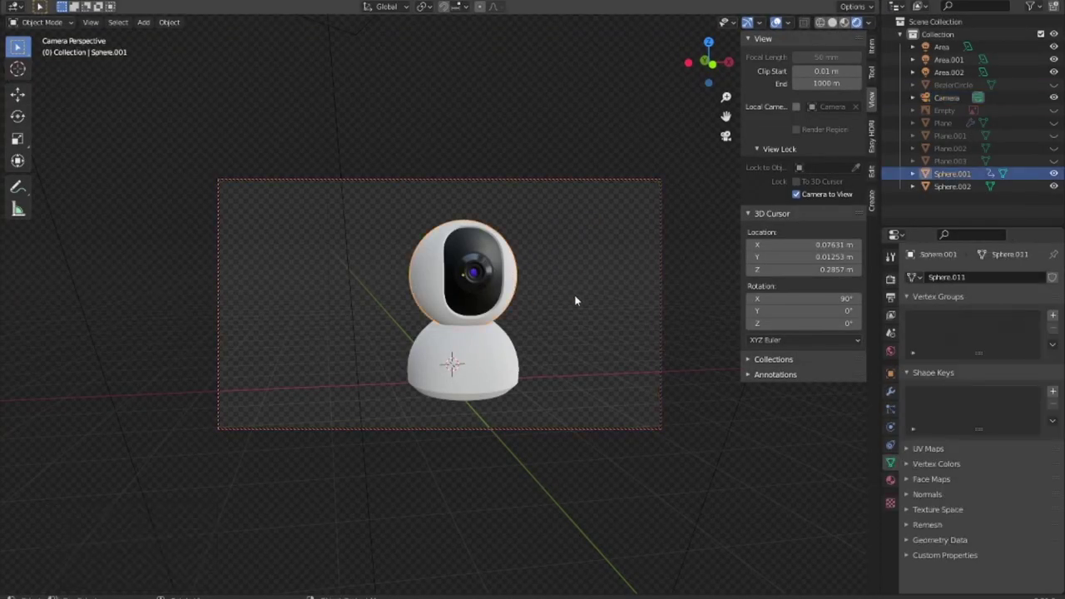
click(1054, 161)
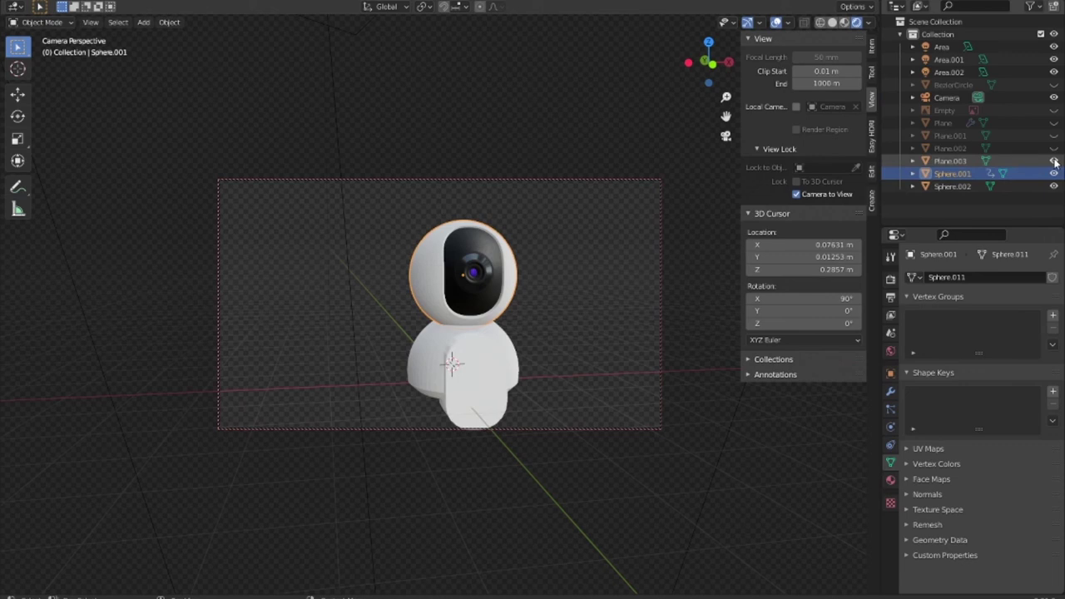
click(480, 405)
key(Delete)
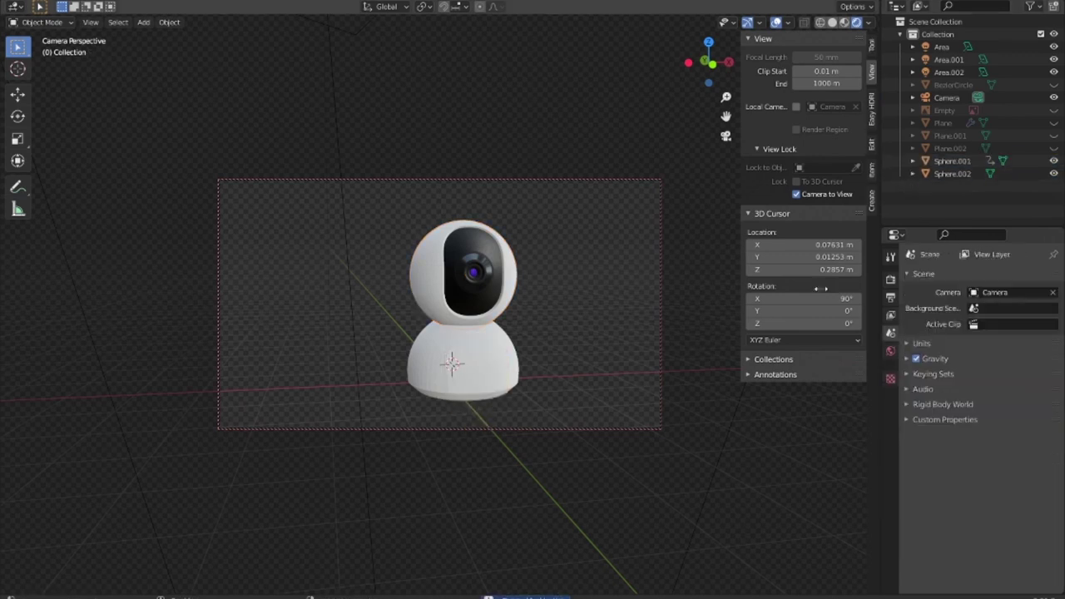
click(1054, 148)
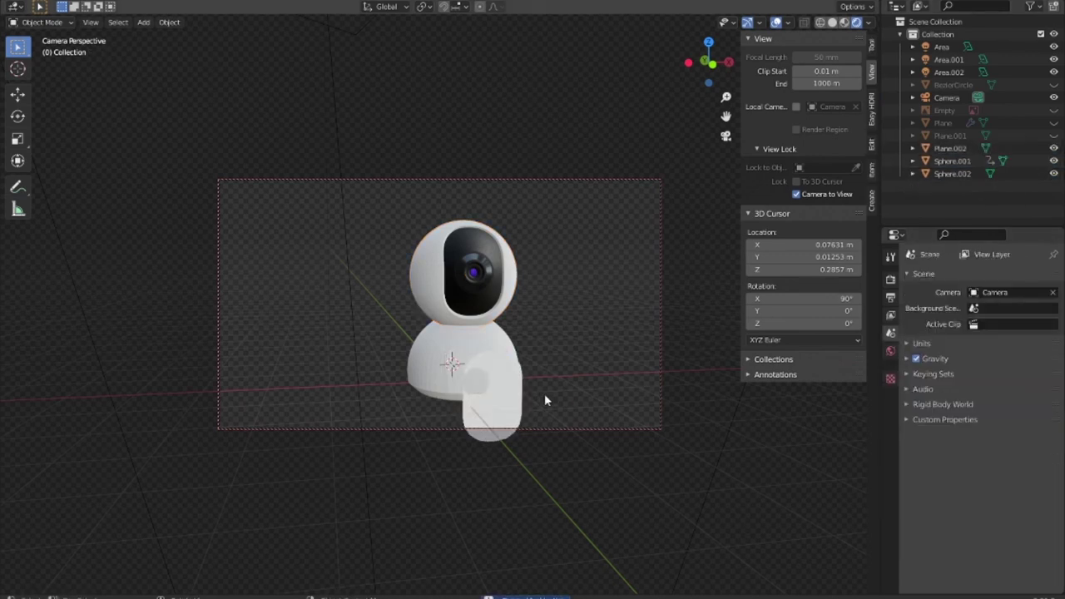
click(492, 409)
key(Delete)
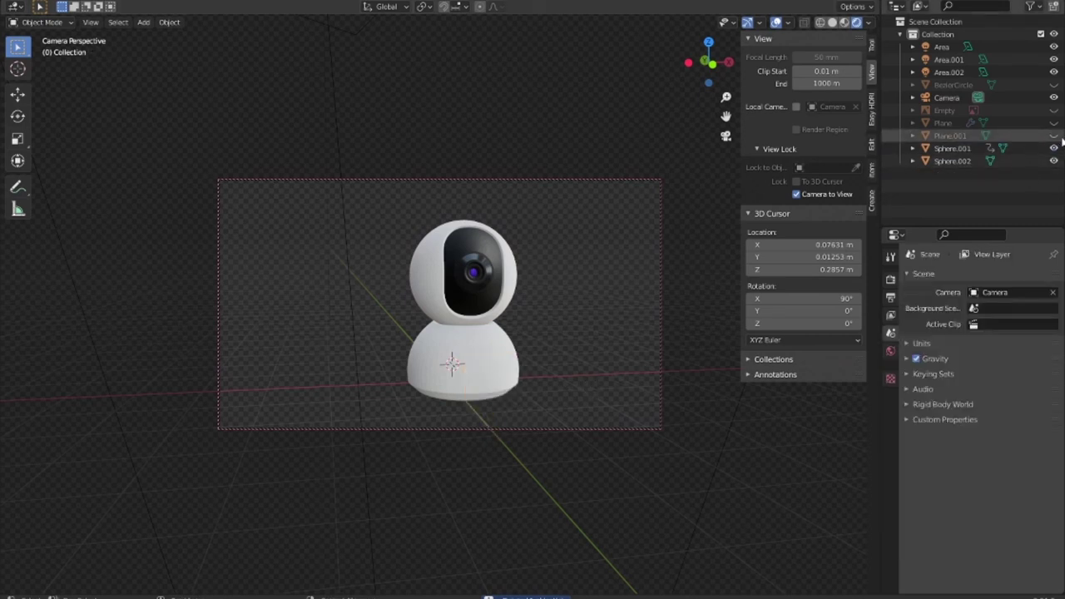
click(1053, 140)
click(476, 416)
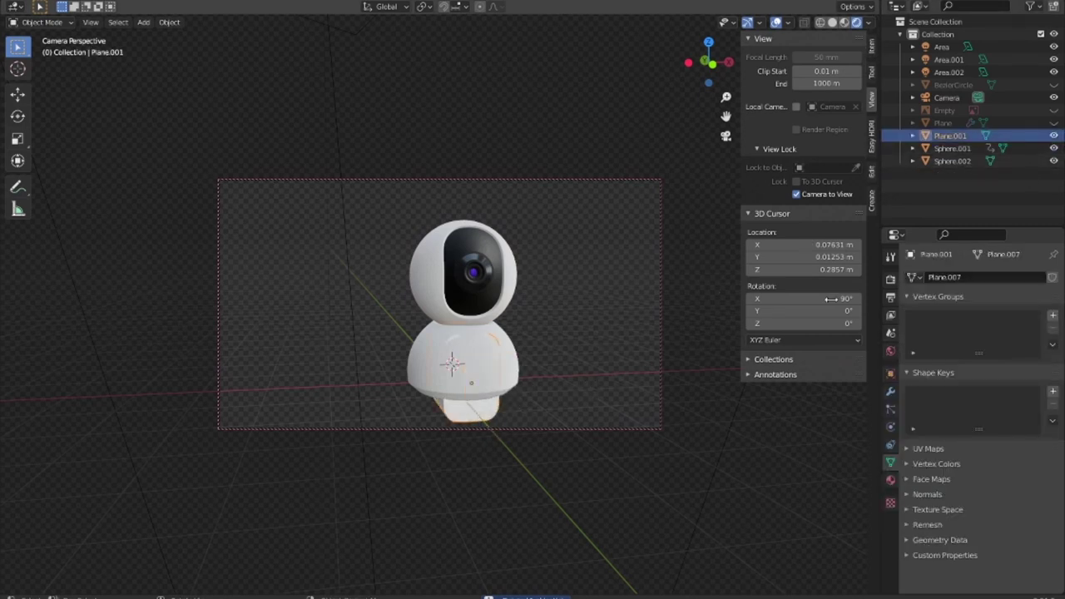
key(Delete)
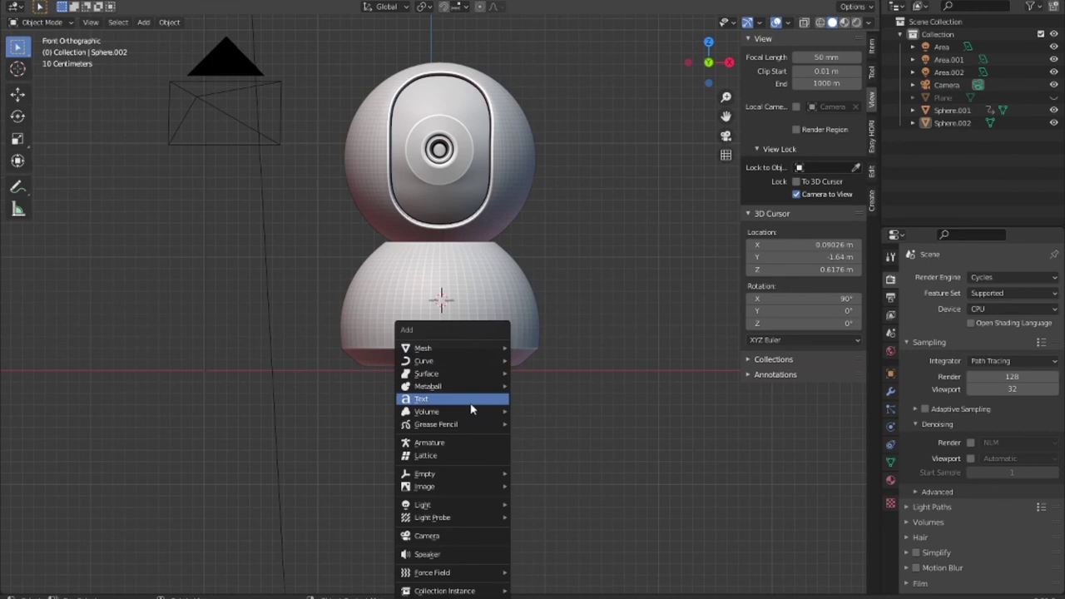
Add a text object and rotate it 90° about X so it faces front.
click(471, 407)
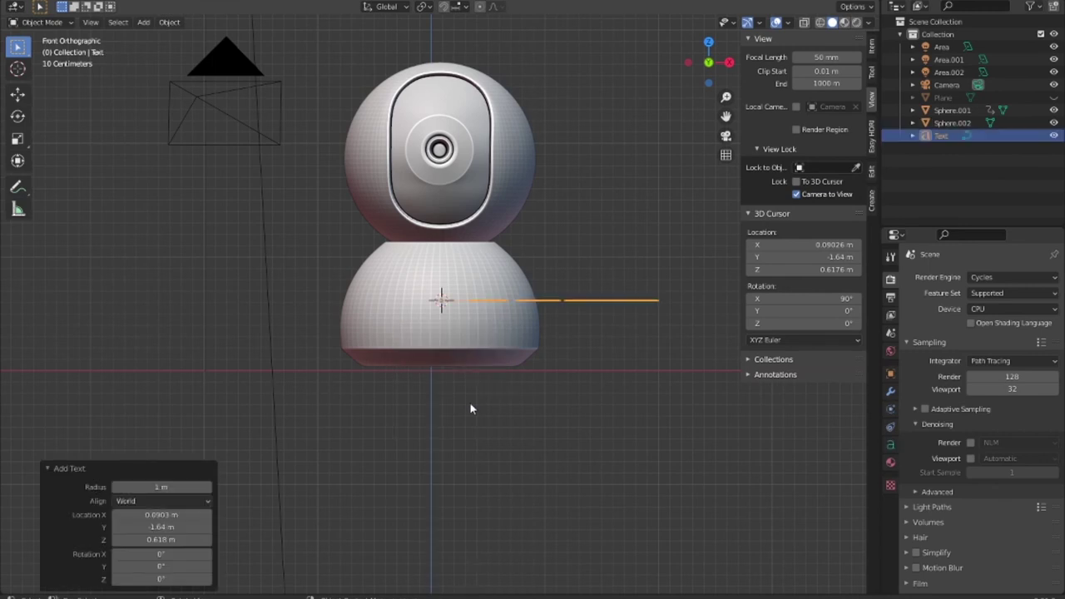
key(r)
key(y)
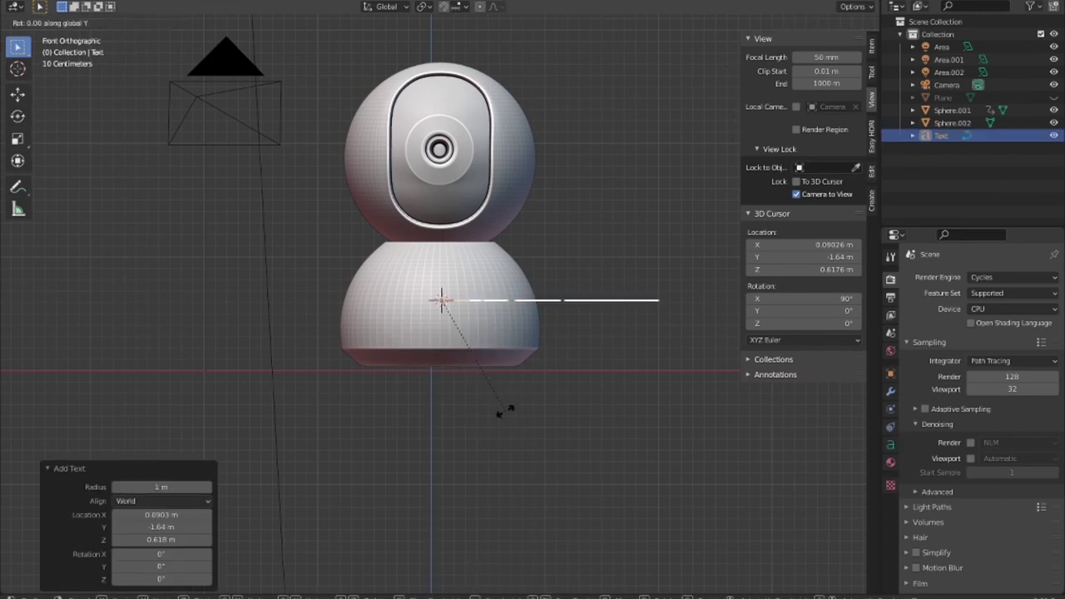
text(x)
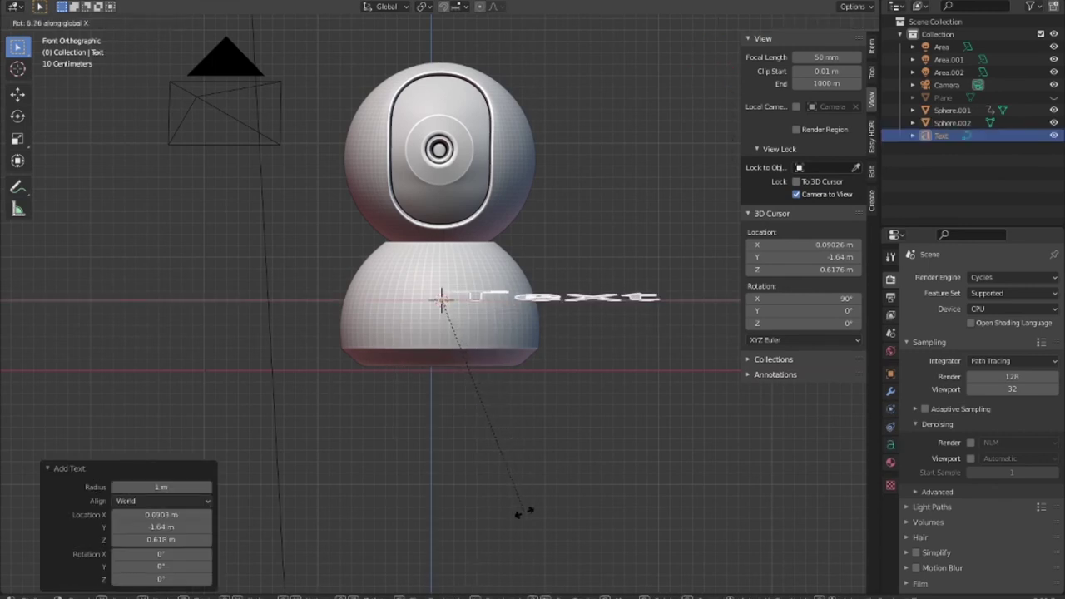
text(90)
key(Return)
Replace the text's default word 'Text' with 'mi'.
key(Tab)
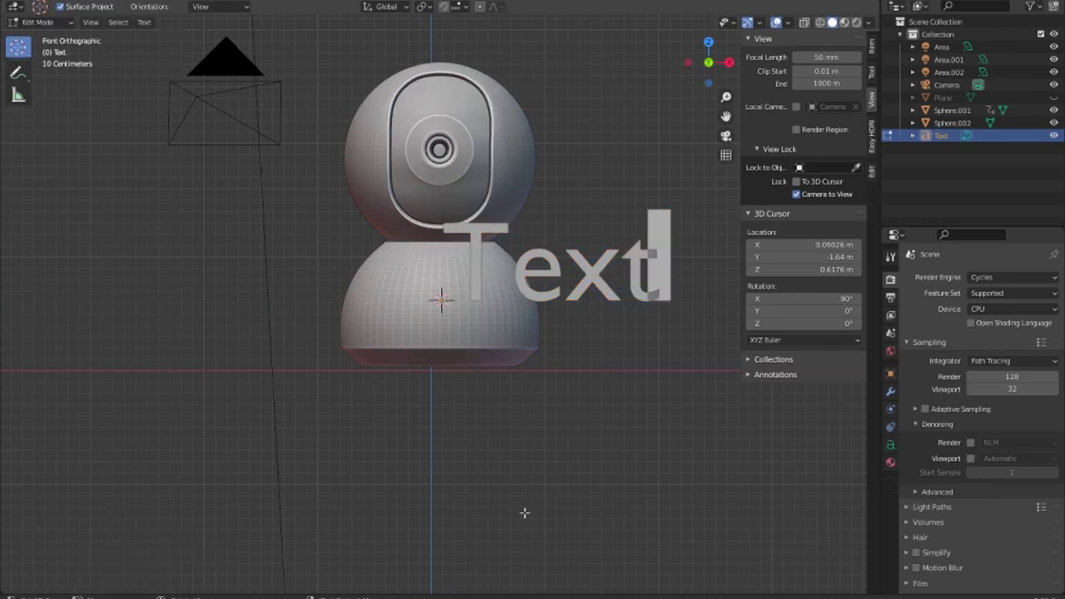
key(BackSpace)
key(BackSpace)
key(BackSpace)
key(BackSpace)
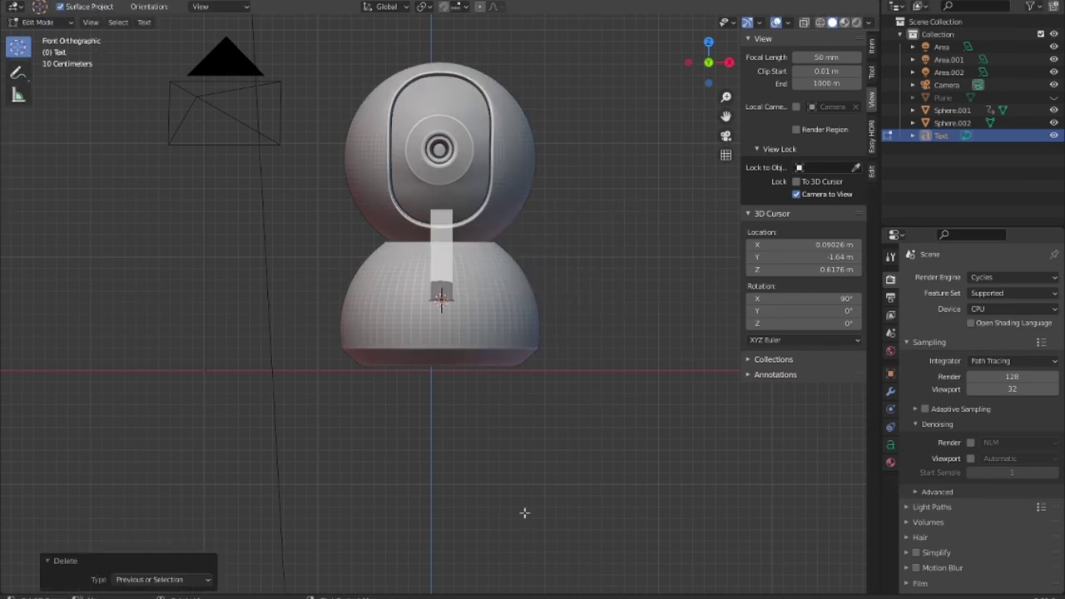
text(mi)
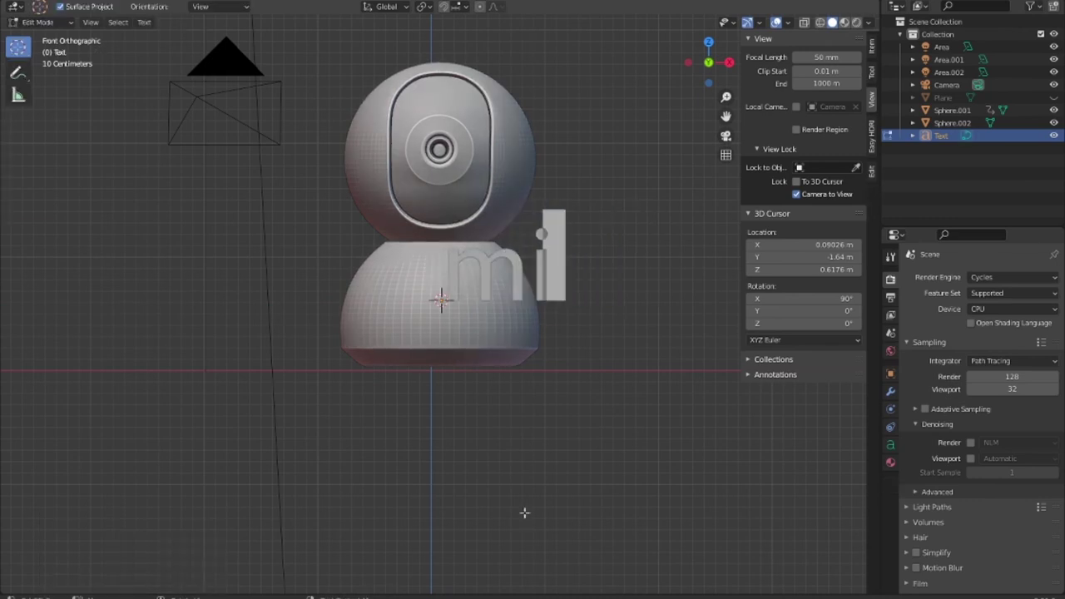
key(ctrl+a)
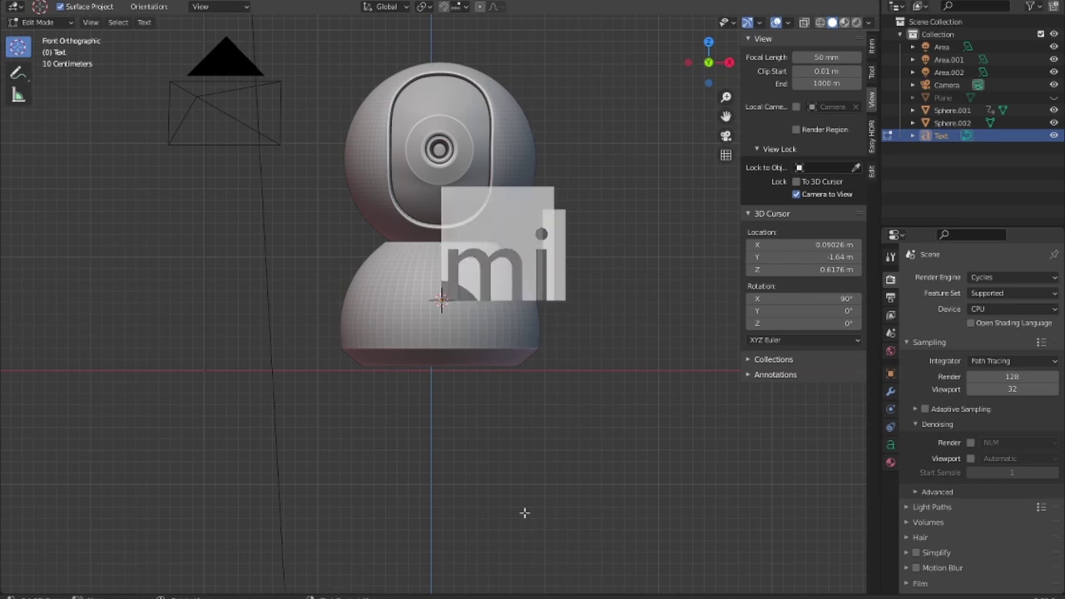
click(890, 446)
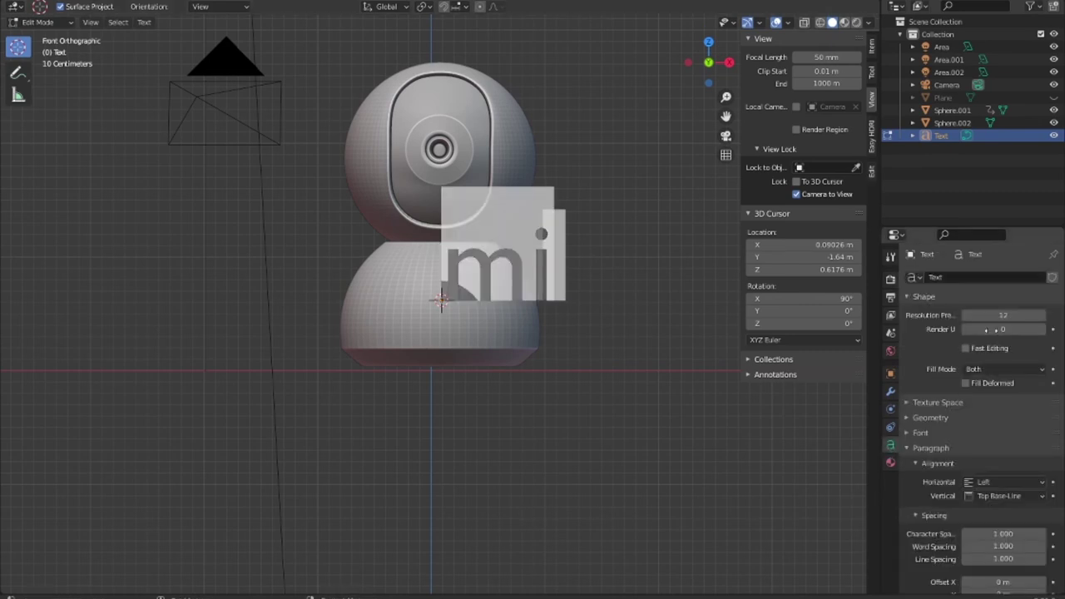
Raise the text's Resolution Preview U and Render U curve resolution.
drag(1003, 314, 990, 314)
click(1012, 330)
key(Return)
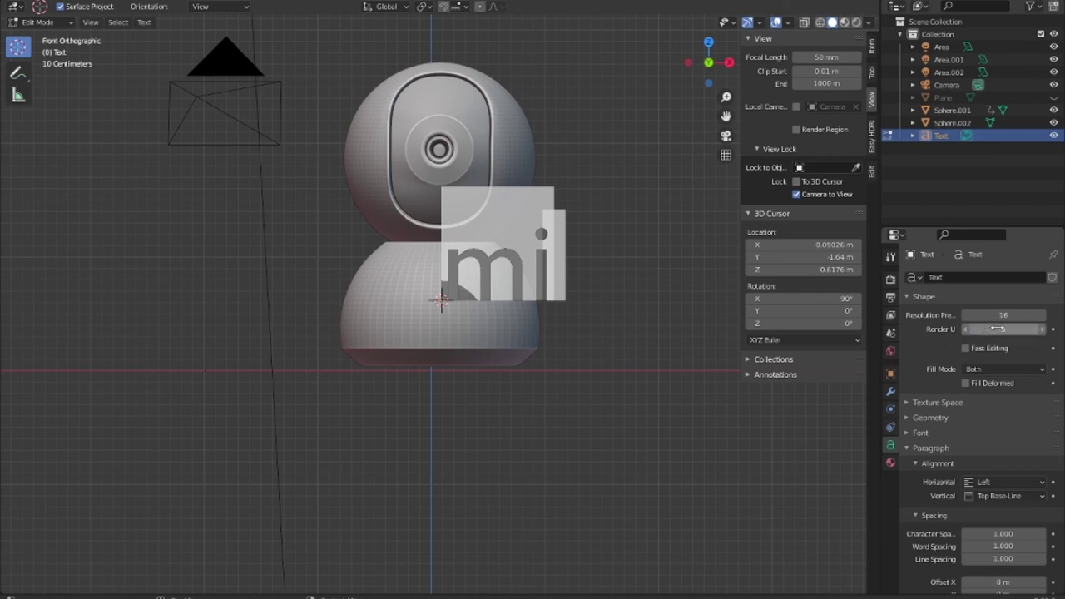
click(957, 402)
click(956, 402)
scroll(981, 479, down, 2)
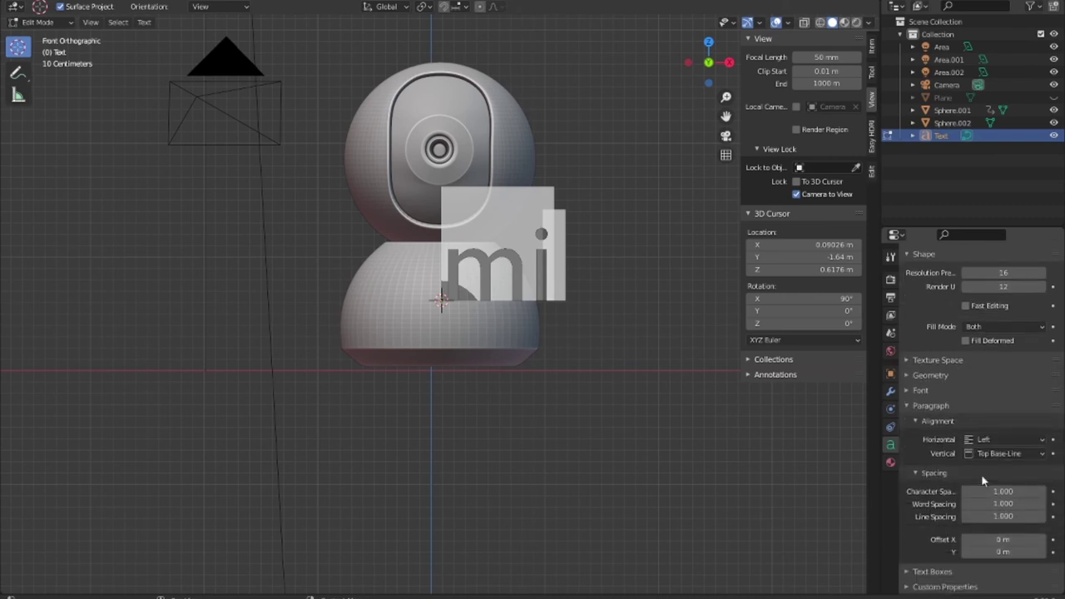
Load the EngraversGothic font file as the text's regular font.
click(920, 390)
click(956, 409)
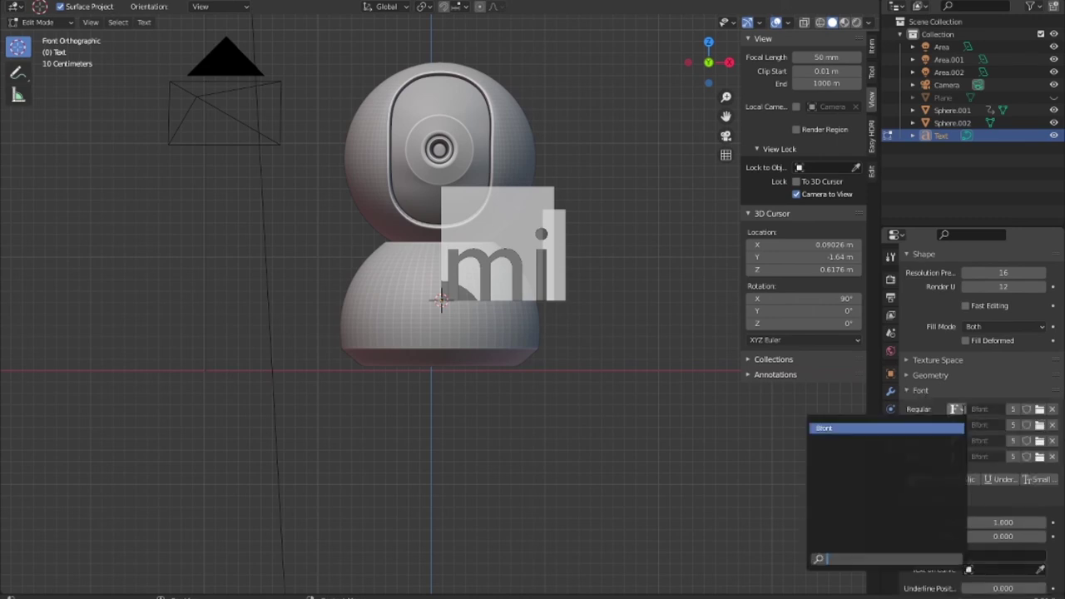
click(957, 425)
click(963, 426)
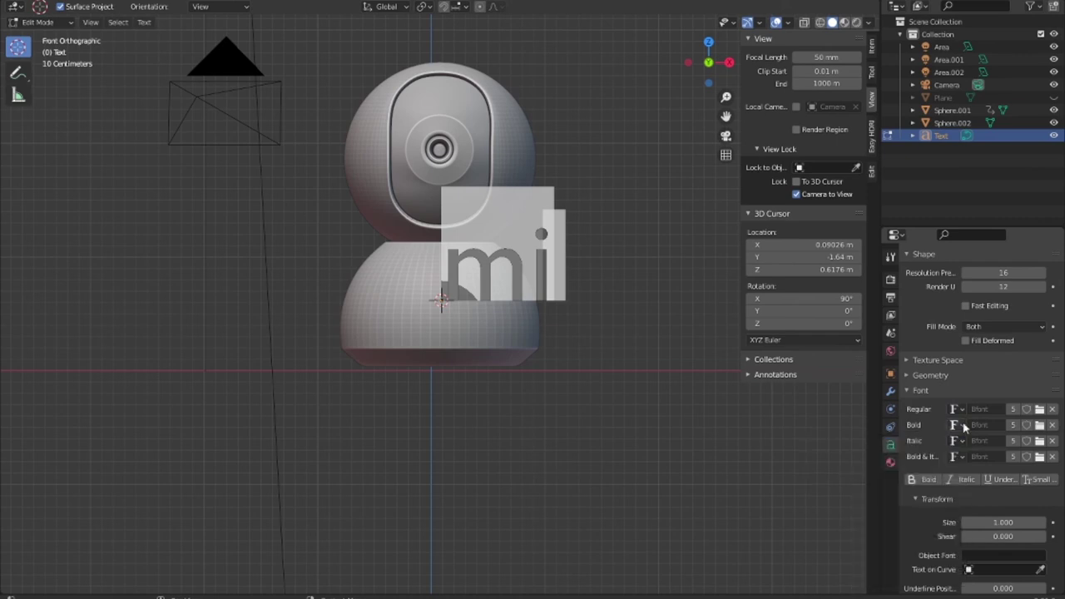
click(957, 410)
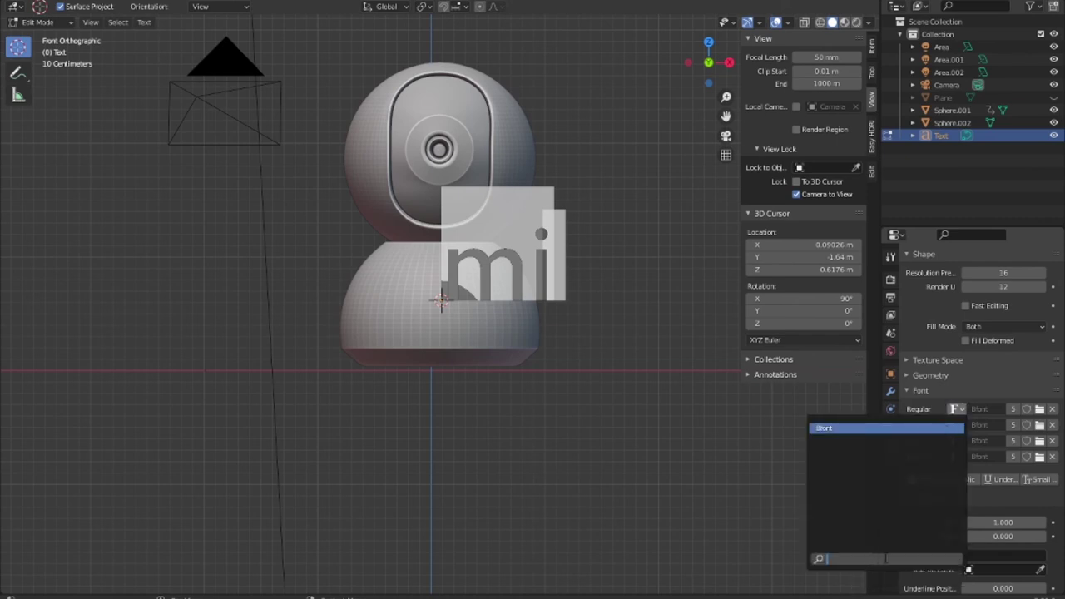
click(1039, 409)
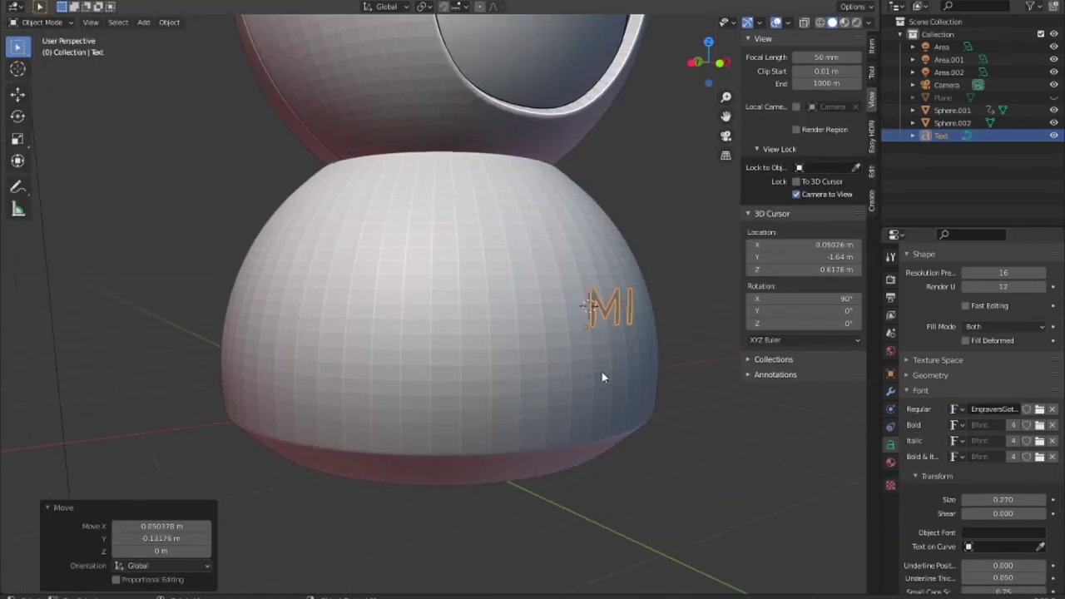
middle_drag(602, 377, 616, 384)
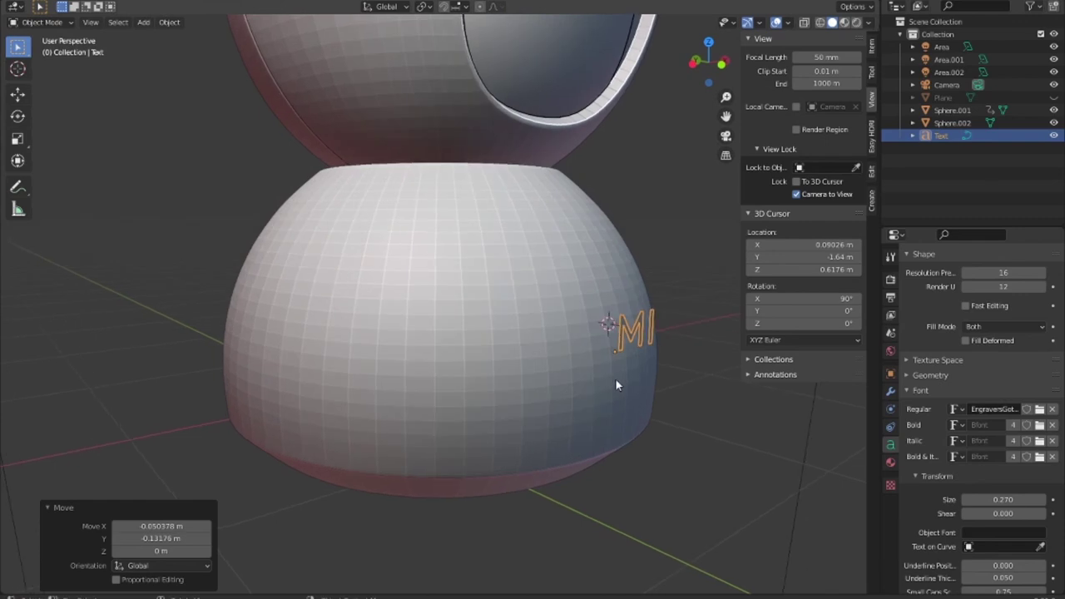
Convert the MI text object into a mesh.
scroll(663, 404, up, 2)
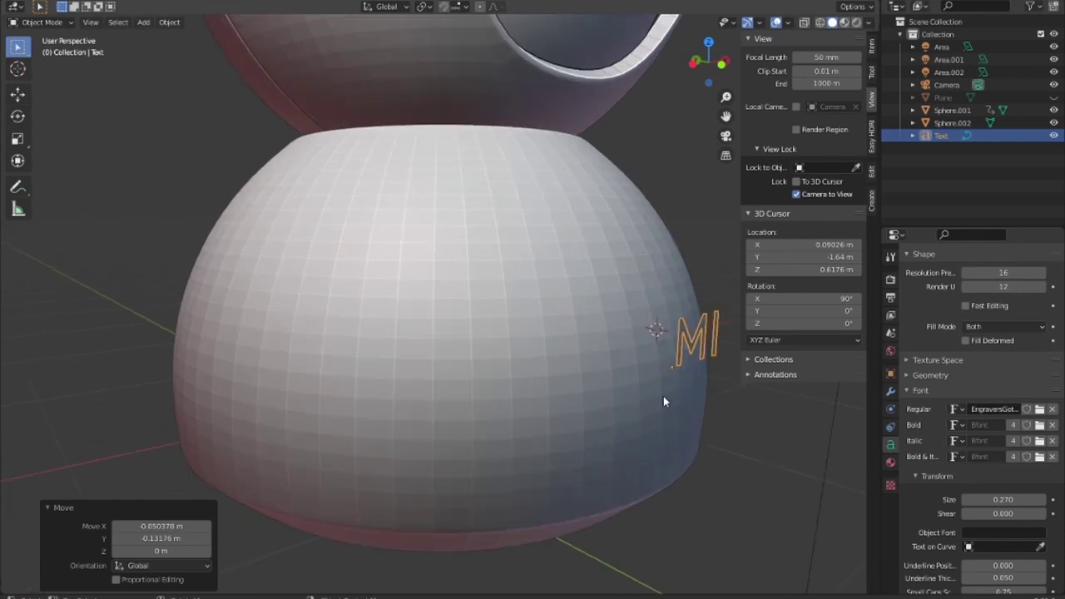
middle_drag(660, 392, 573, 373)
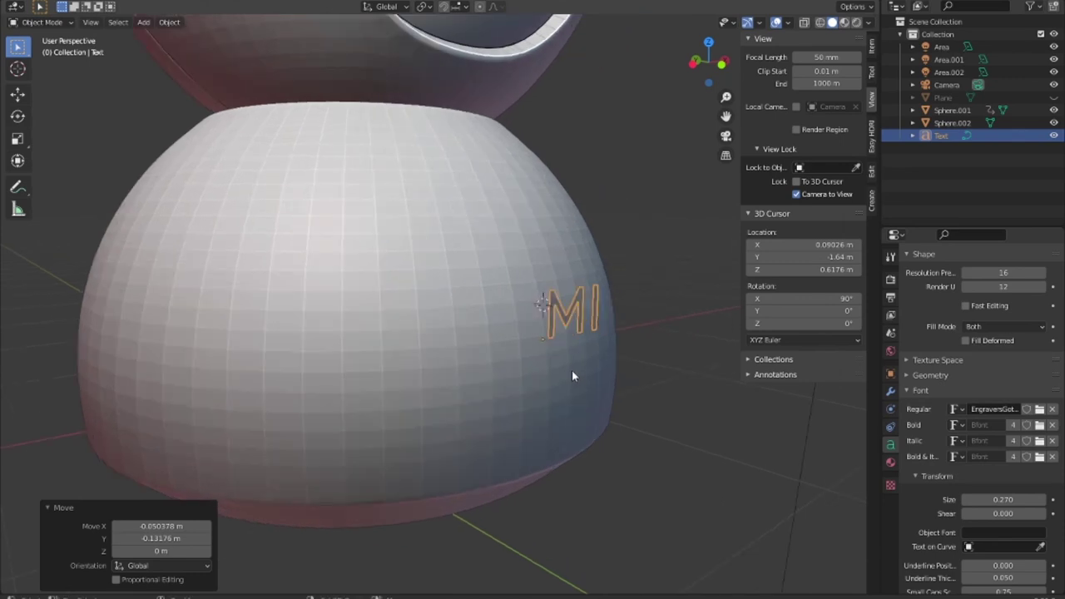
click(572, 301)
click(576, 302)
right_click(576, 302)
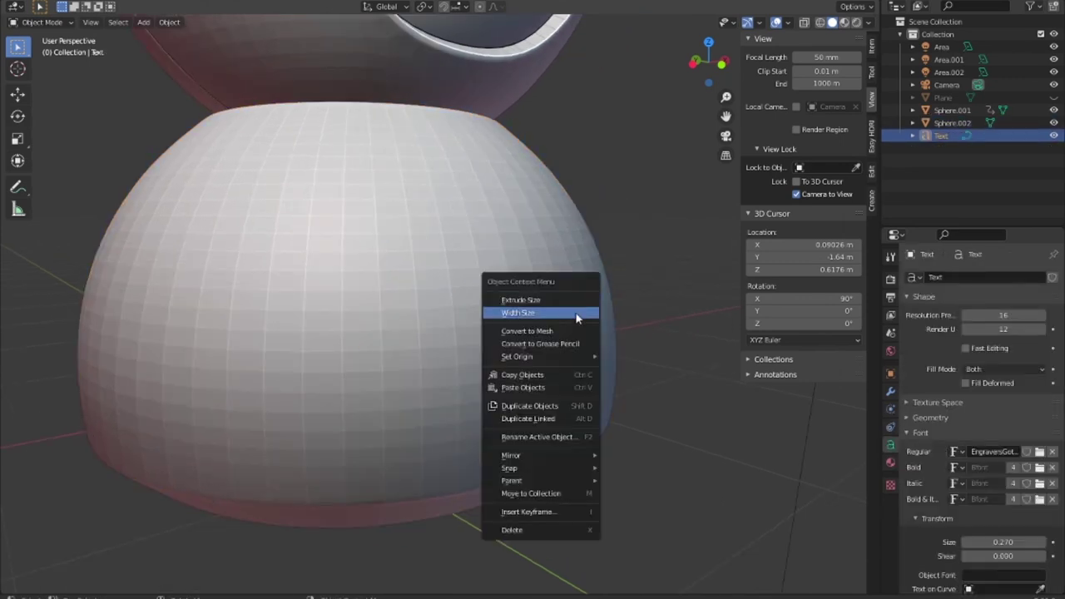
click(574, 330)
Extrude all the MI mesh faces about 0.0015 m to give the letters depth.
key(Tab)
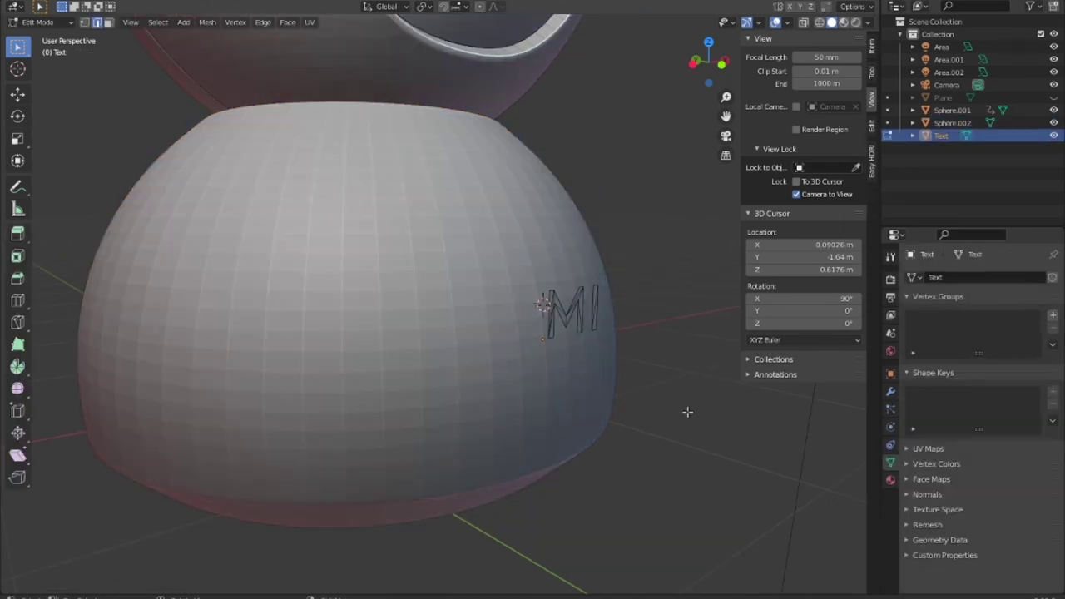
key(a)
key(e)
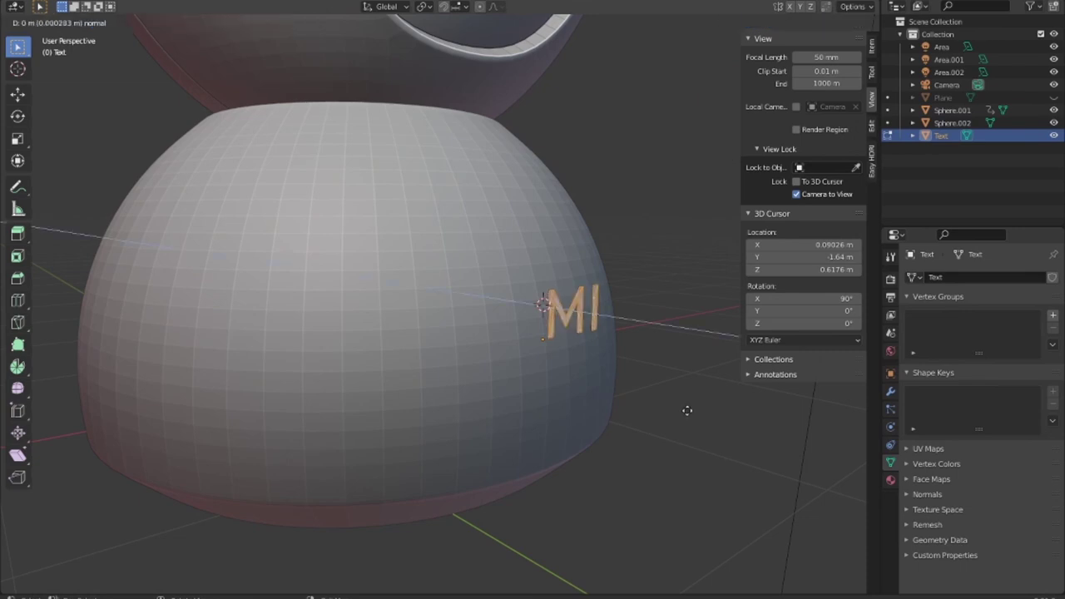
click(687, 410)
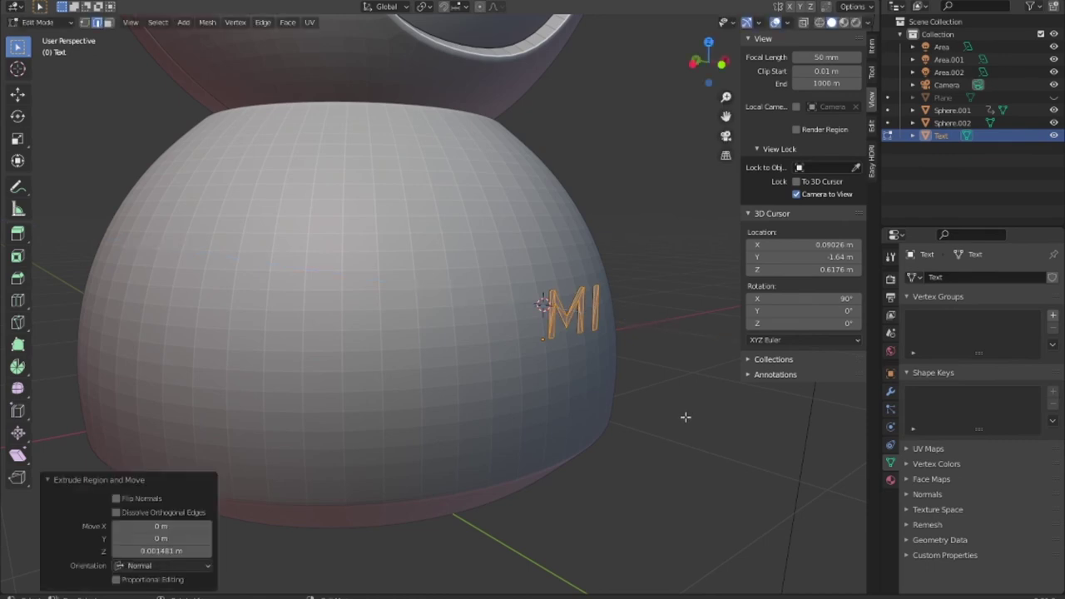
key(Tab)
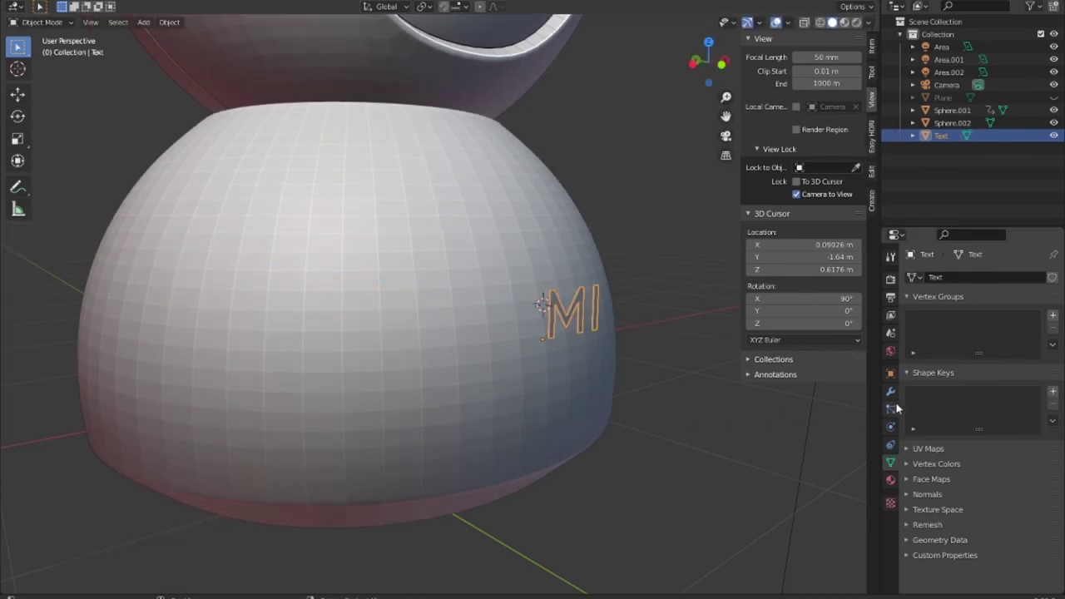
Add a Shrinkwrap modifier to the MI text targeting Sphere.002.
click(890, 391)
click(930, 276)
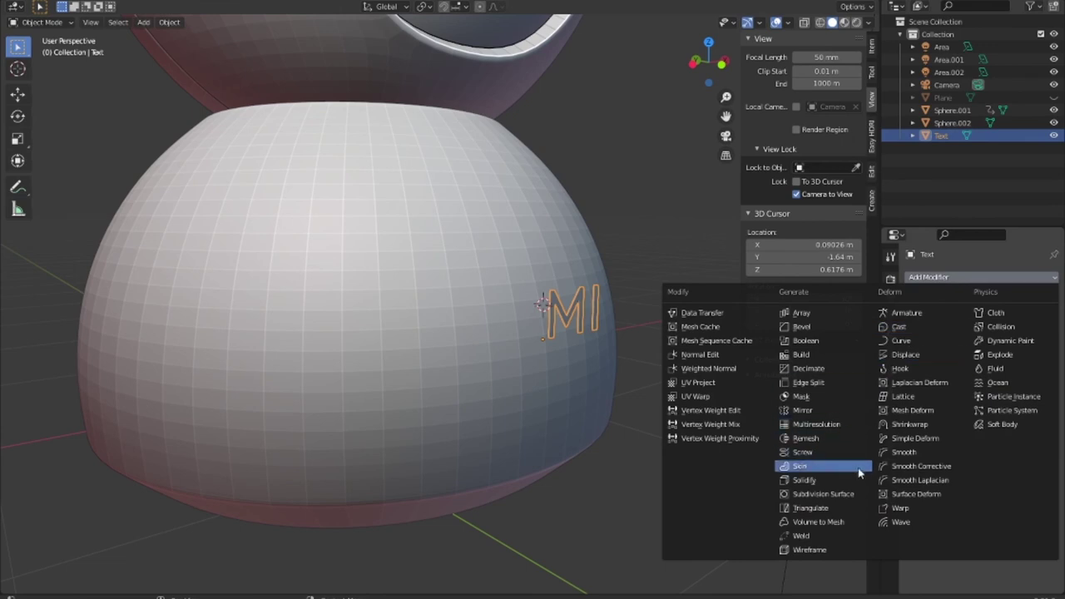
click(914, 425)
click(1037, 379)
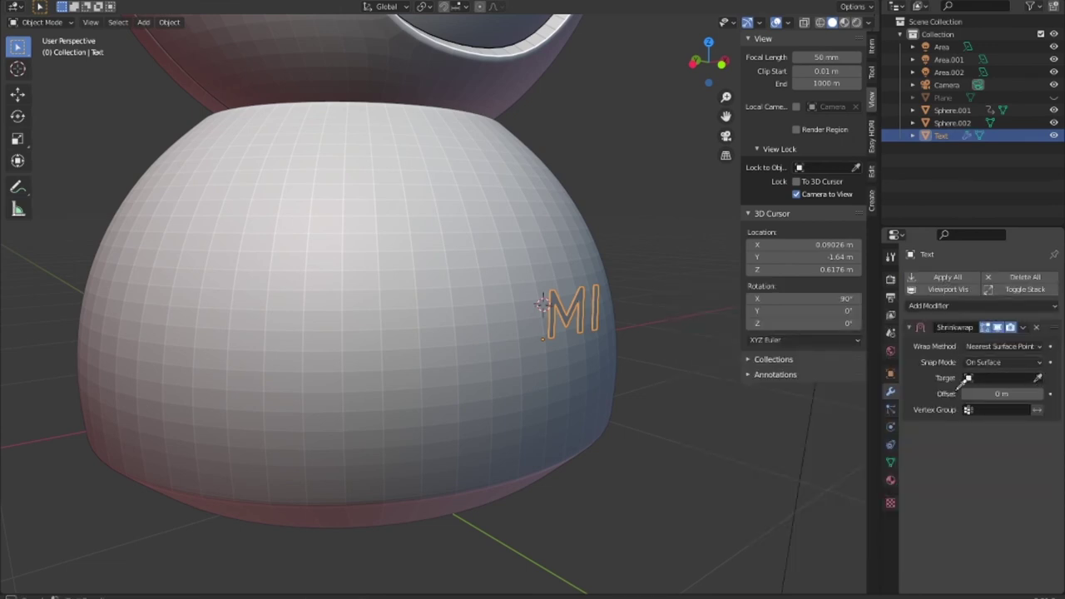
click(574, 384)
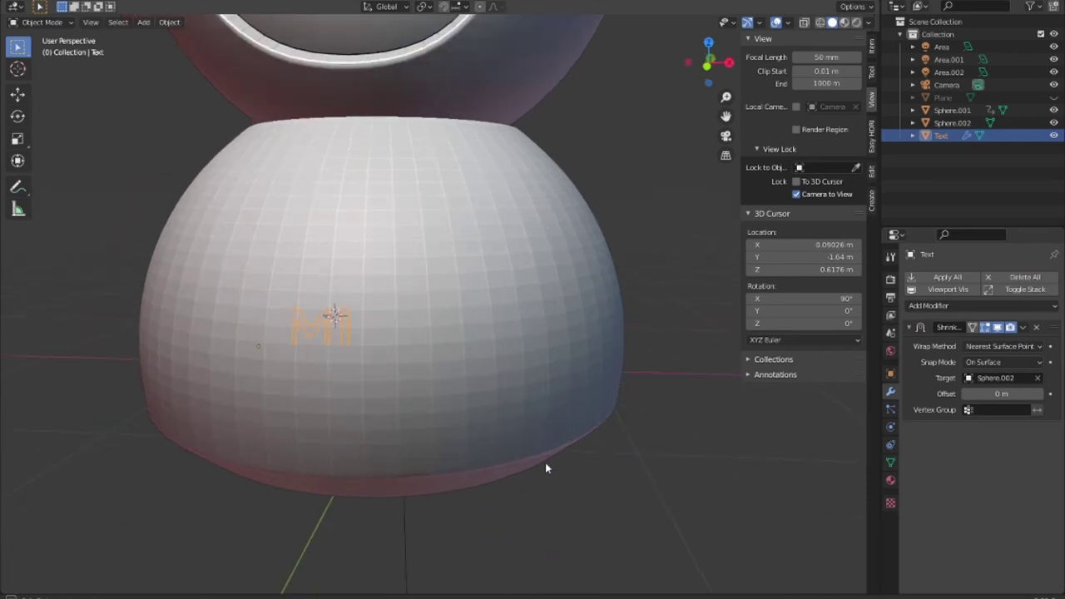
scroll(564, 399, up, 6)
scroll(581, 418, up, 1)
scroll(599, 437, down, 5)
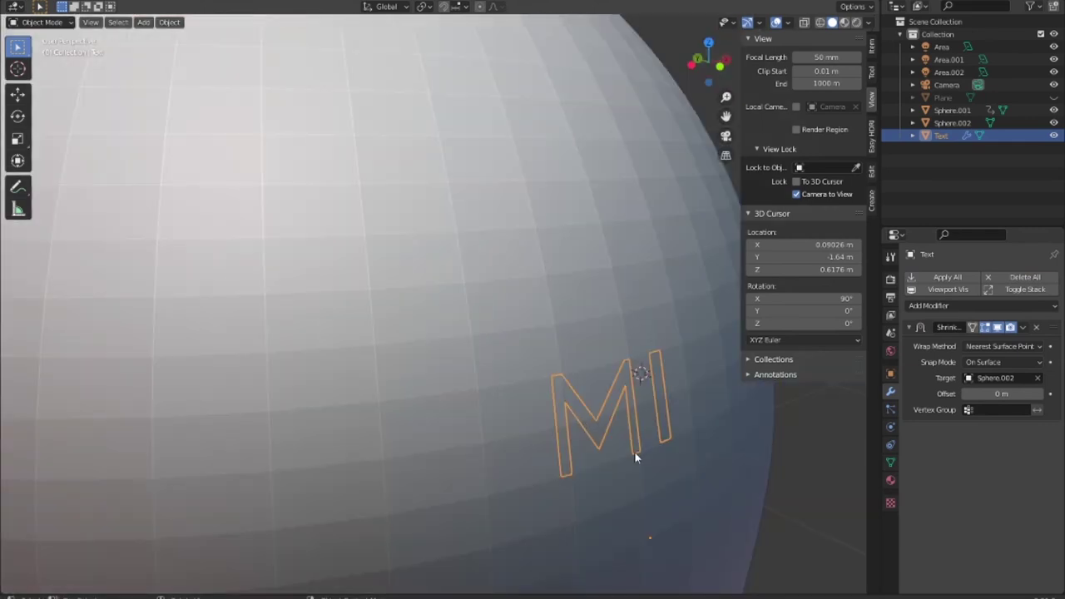
Apply the Shrinkwrap modifier permanently to the MI lettering.
key(Tab)
scroll(634, 451, up, 4)
scroll(634, 449, down, 3)
key(Tab)
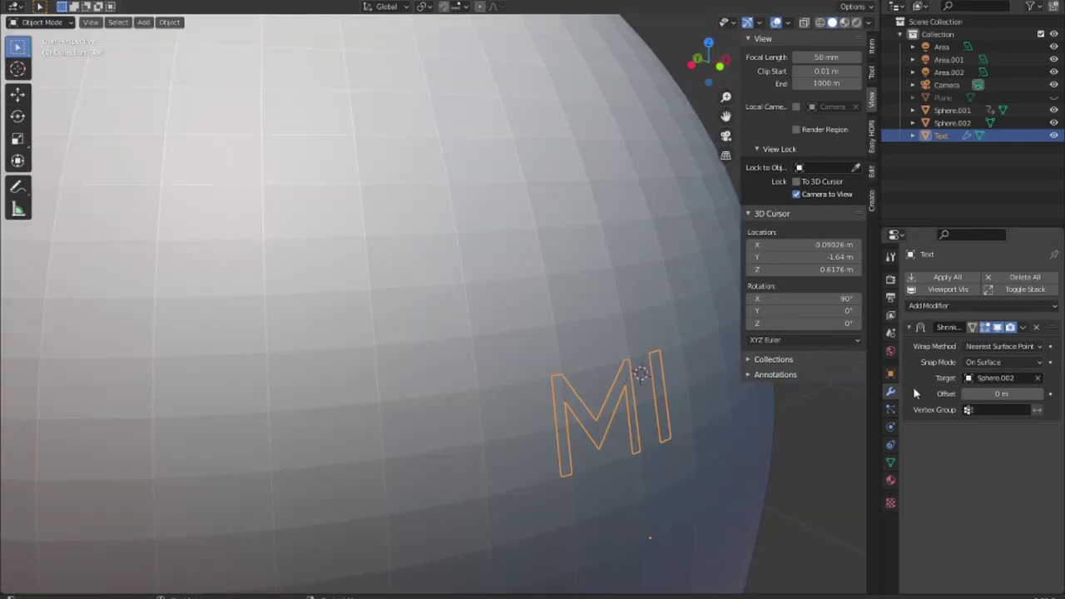
key(ctrl+x)
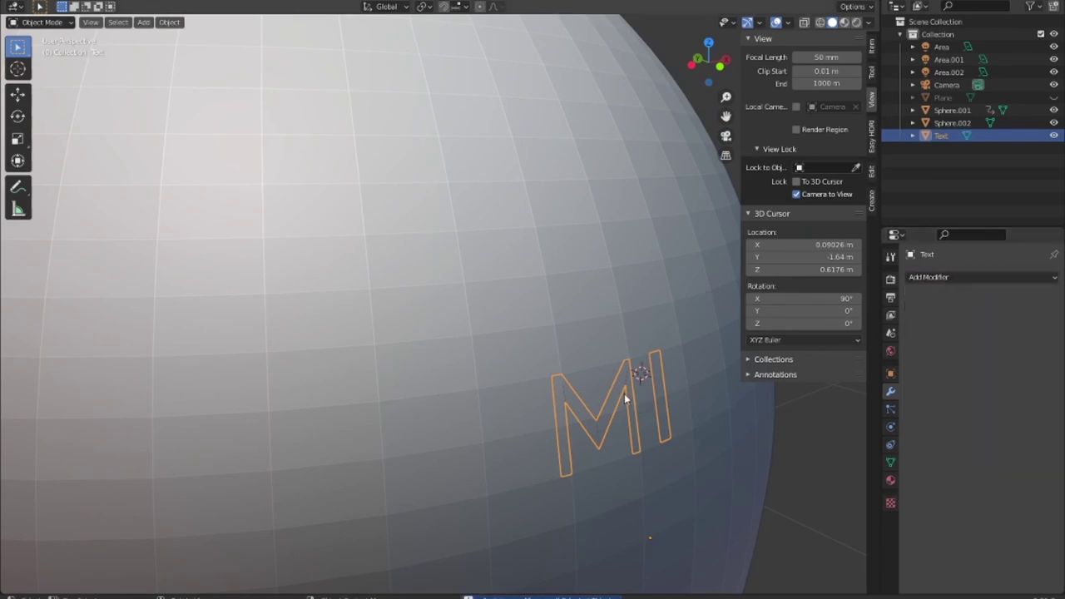
Extrude the wrapped lettering faces into a thin raised thickness.
key(Tab)
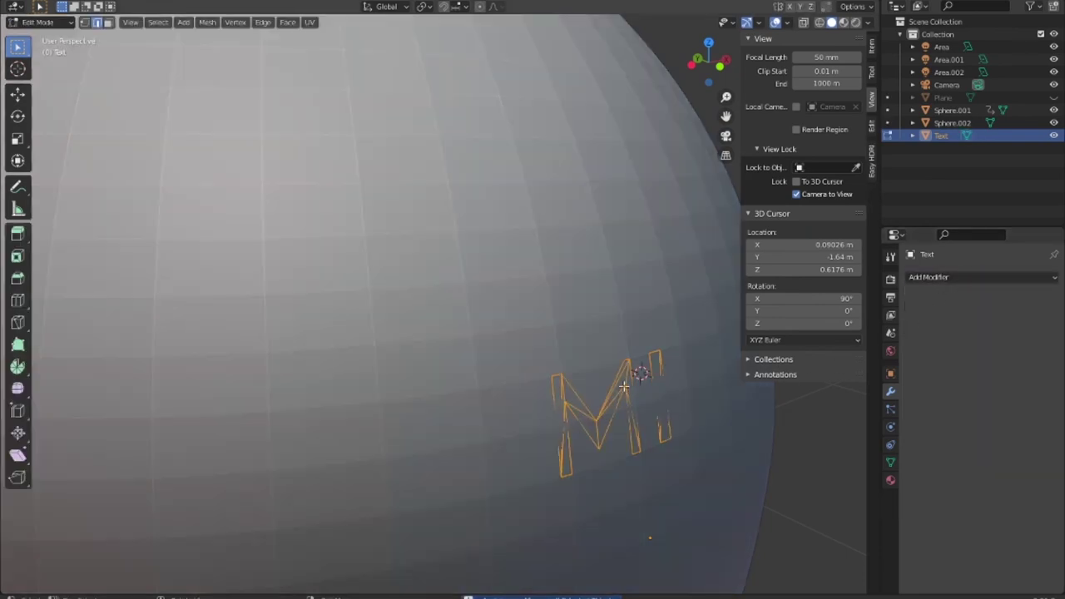
key(e)
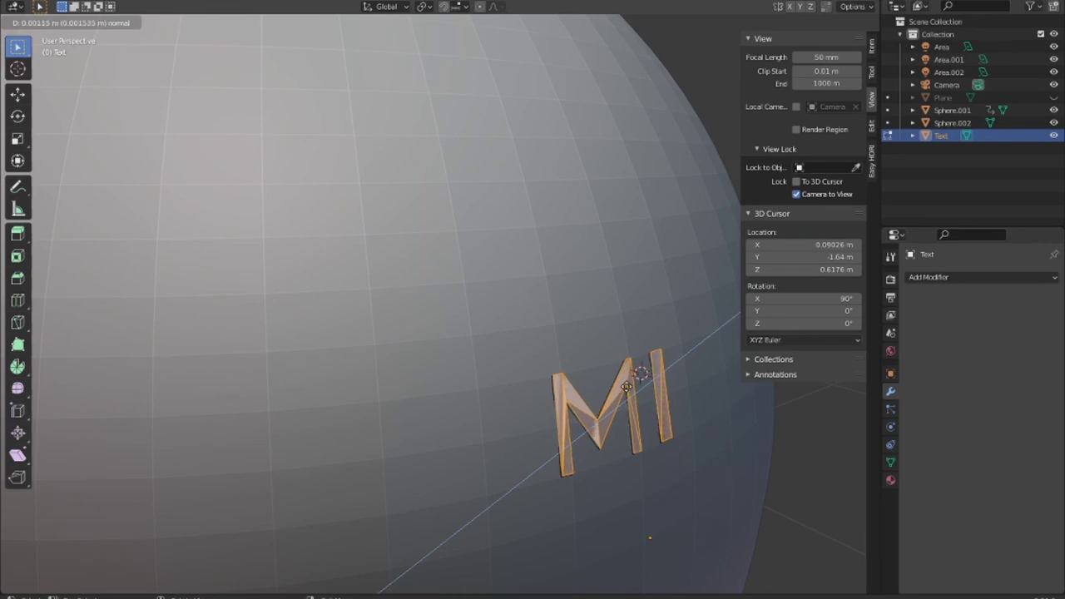
click(628, 388)
key(Tab)
scroll(650, 425, down, 2)
scroll(710, 469, down, 5)
scroll(709, 469, down, 3)
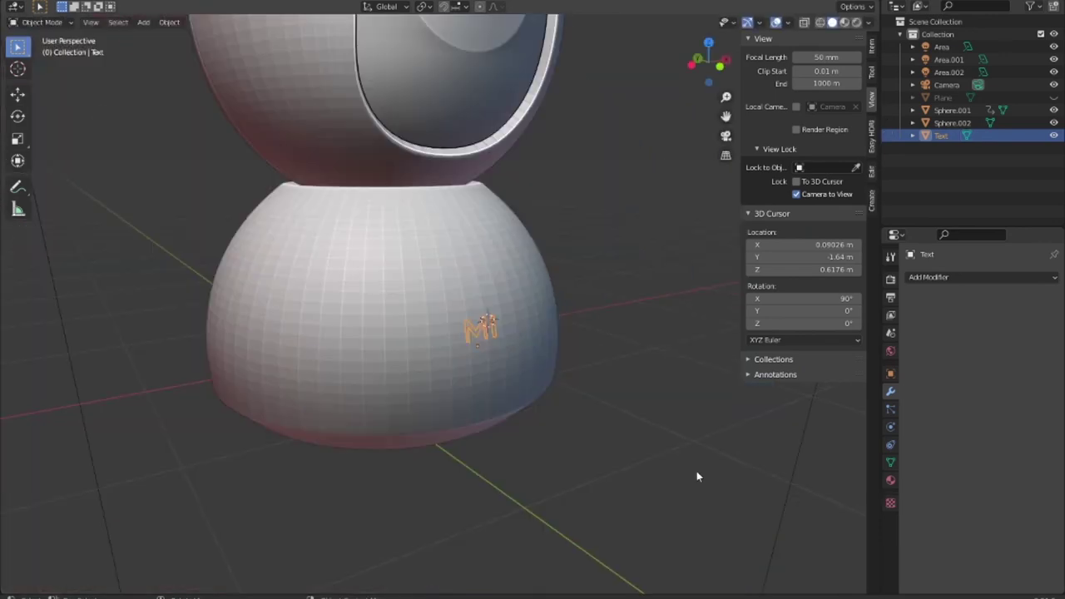
click(696, 471)
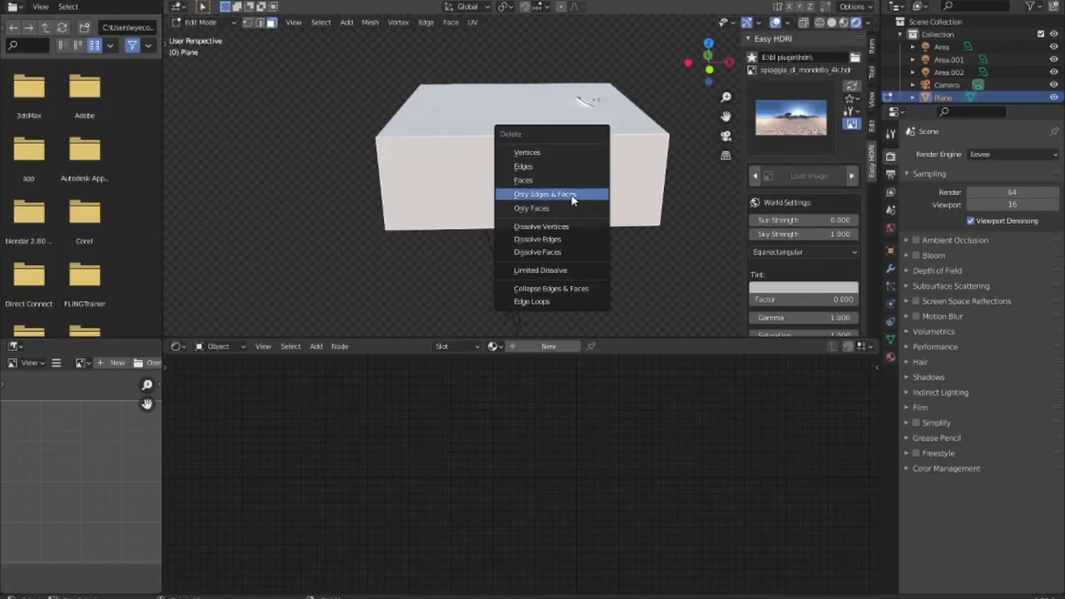
Delete the box's front face.
click(563, 182)
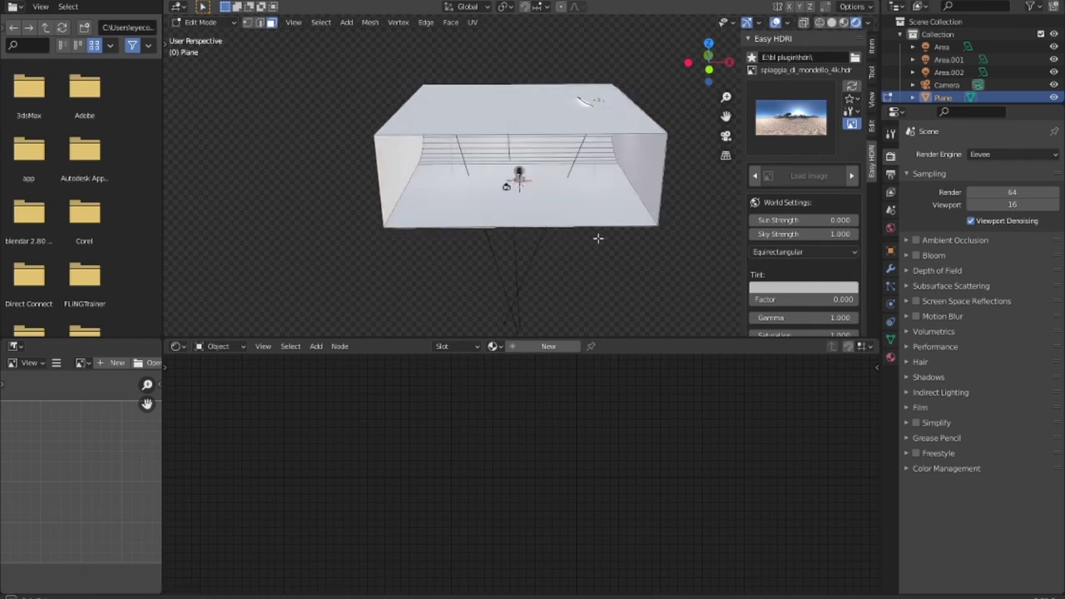
middle_drag(599, 238, 581, 218)
key(x)
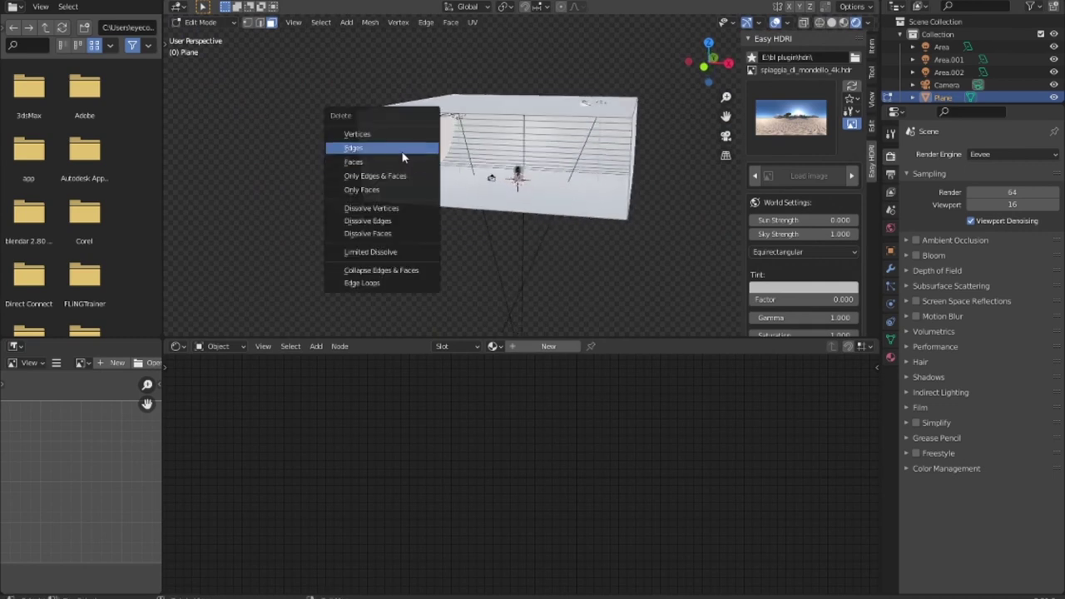
click(400, 167)
Delete the top faces and remaining unwanted faces, leaving a curved floor and wall.
click(606, 115)
key(x)
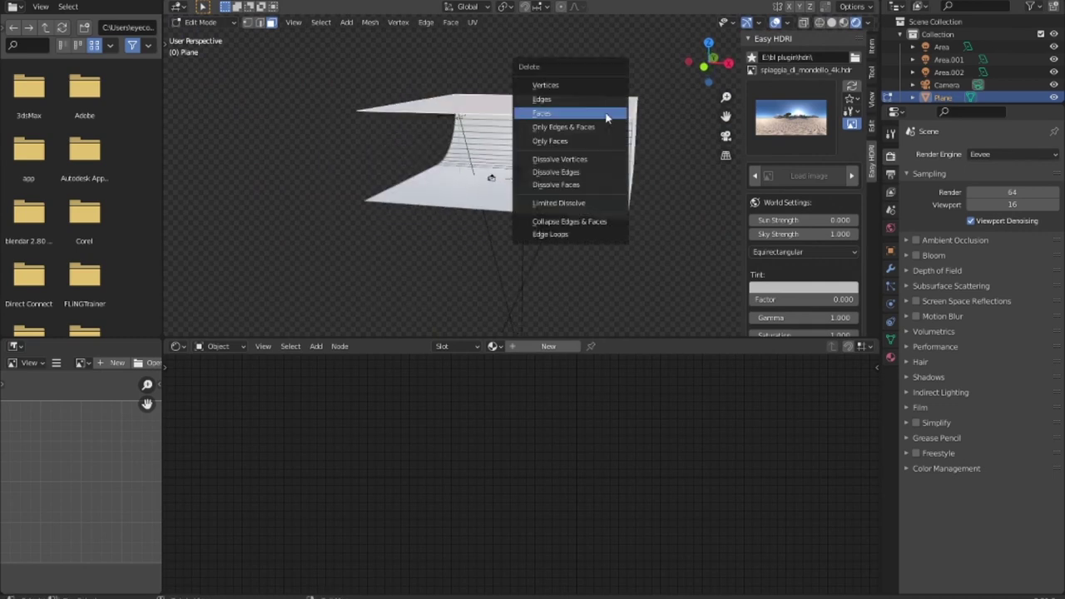
click(595, 113)
middle_drag(591, 215, 635, 177)
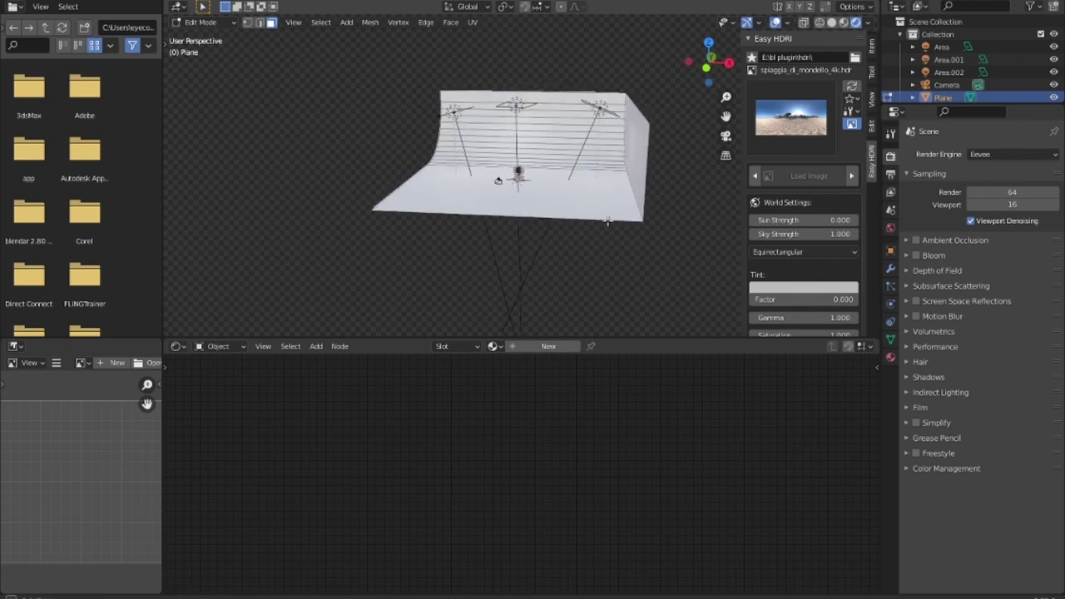
key(x)
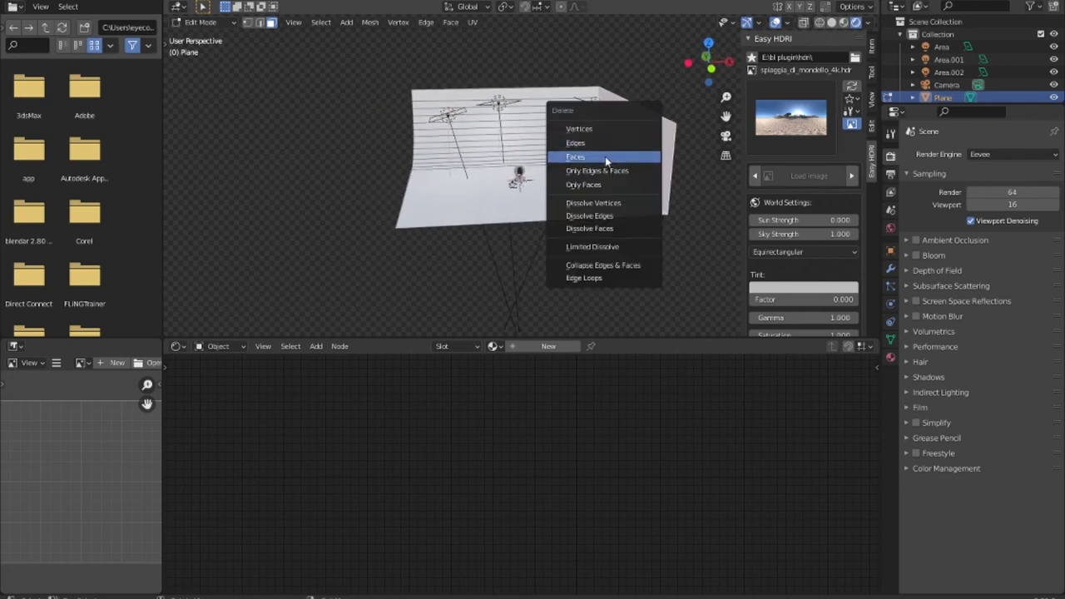
click(606, 157)
View the opened backdrop through the scene camera, zooming to frame it.
key(KP_0)
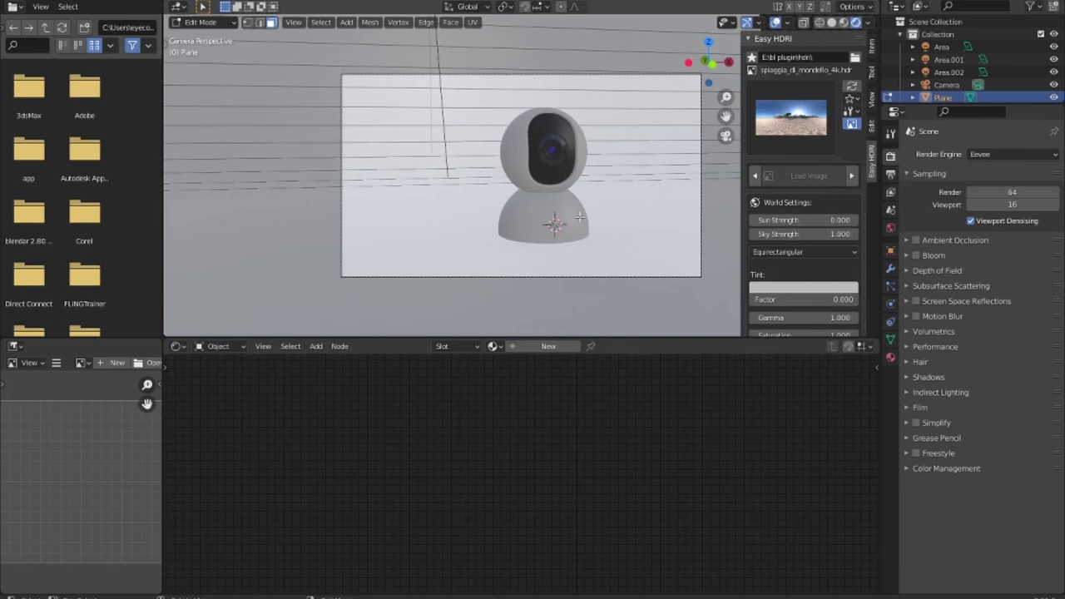
scroll(583, 217, up, 3)
scroll(584, 216, up, 1)
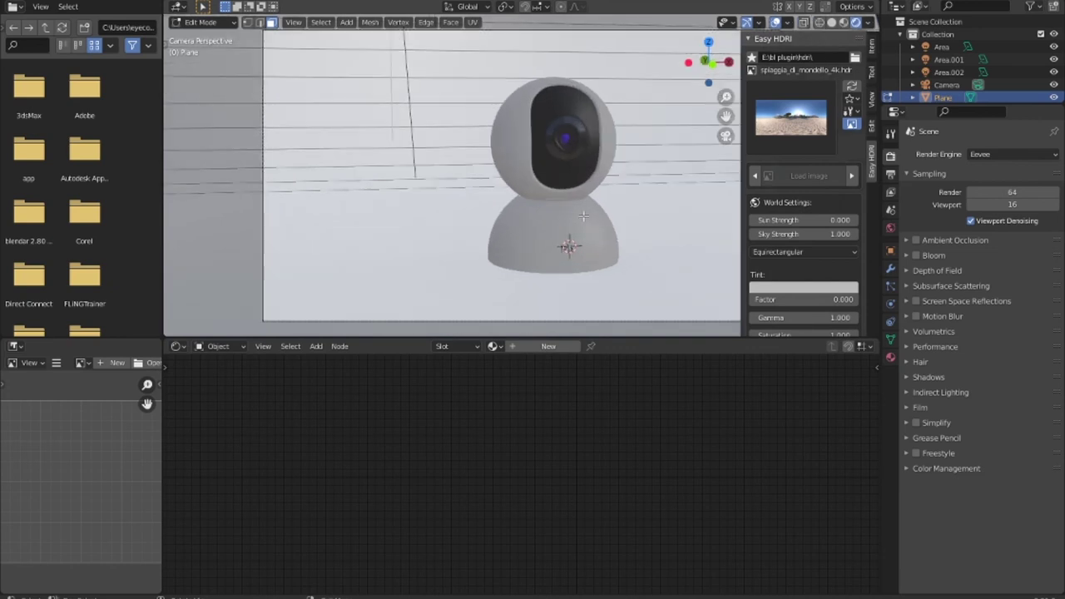
scroll(583, 216, up, 1)
scroll(583, 216, down, 1)
scroll(583, 216, down, 1)
scroll(583, 217, down, 2)
scroll(583, 216, down, 1)
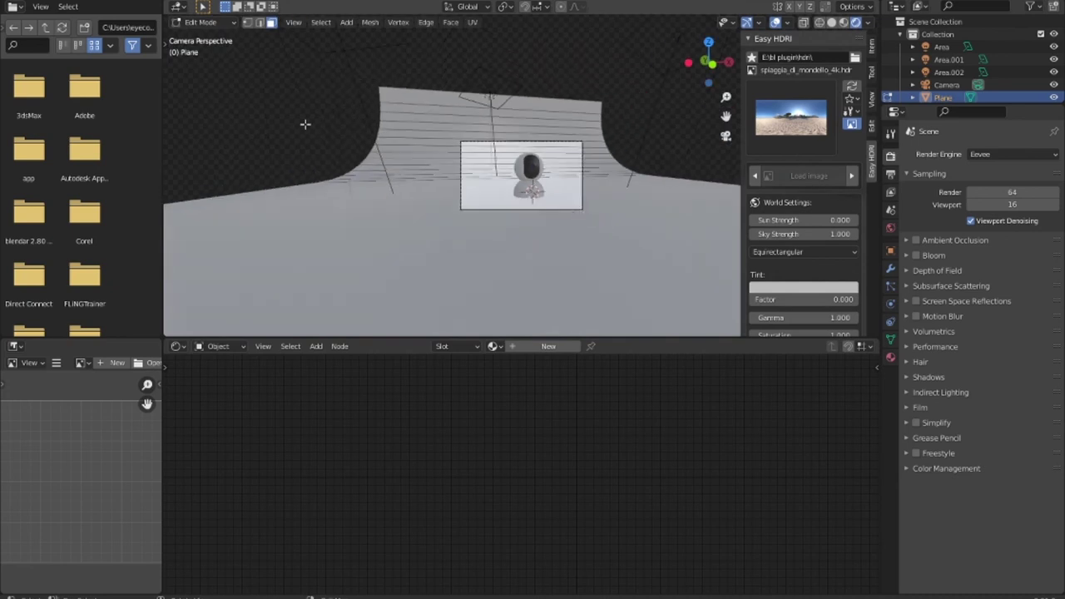
Reposition the Area light and raise its power.
key(Tab)
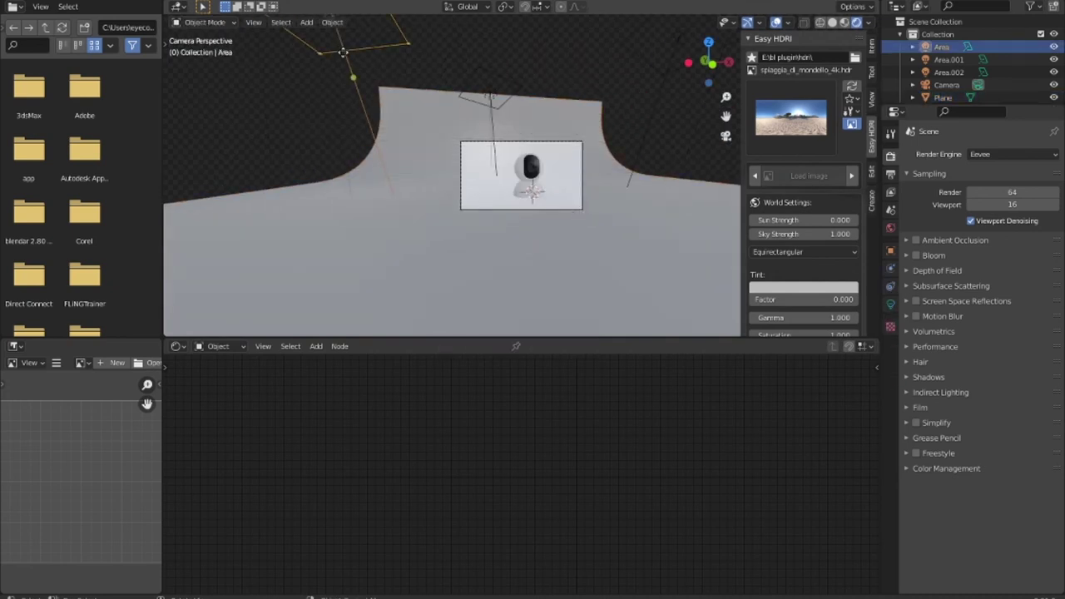
click(349, 67)
key(g)
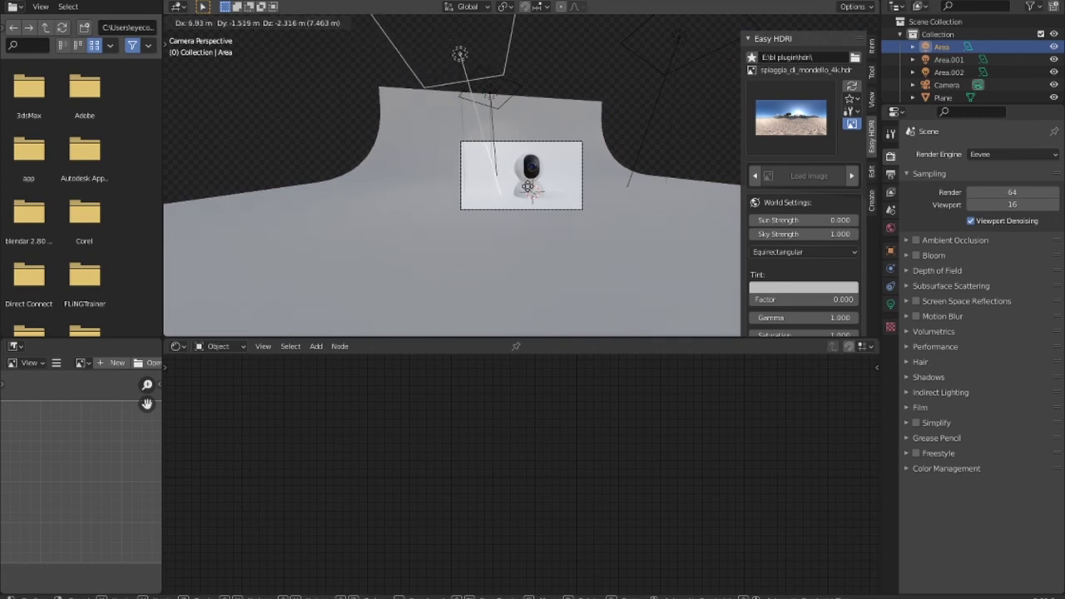
click(527, 187)
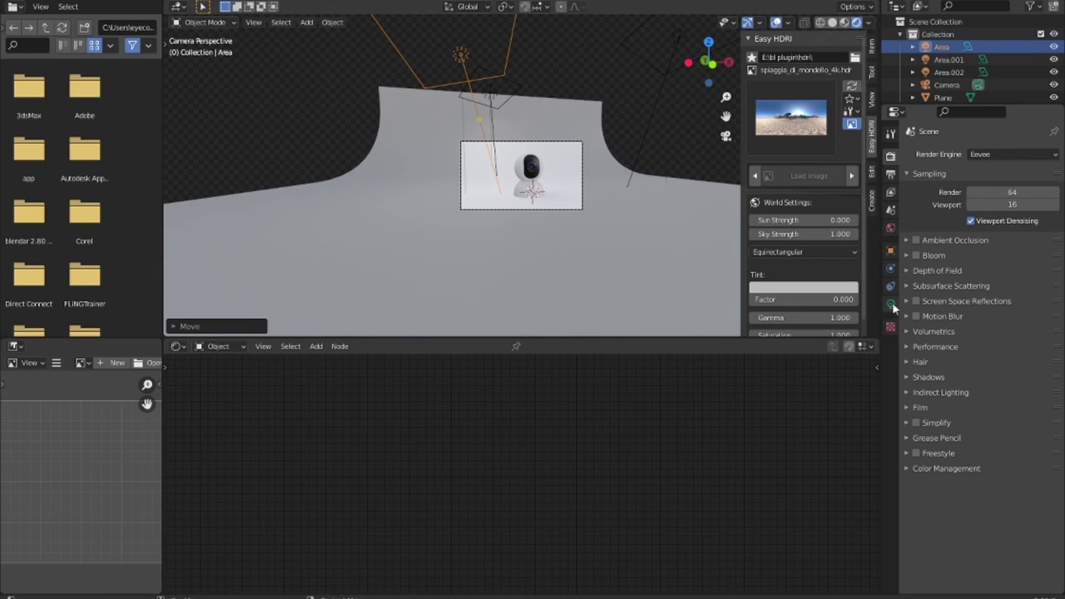
click(890, 302)
drag(1003, 237, 1011, 237)
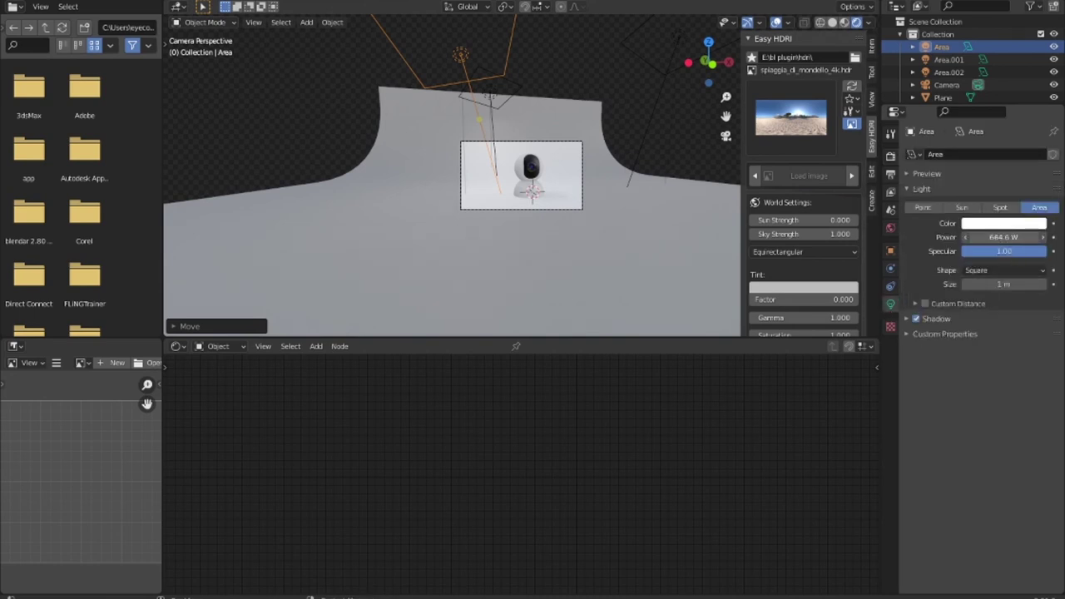
Enter 1000 W as the Area.002 light's power.
click(519, 90)
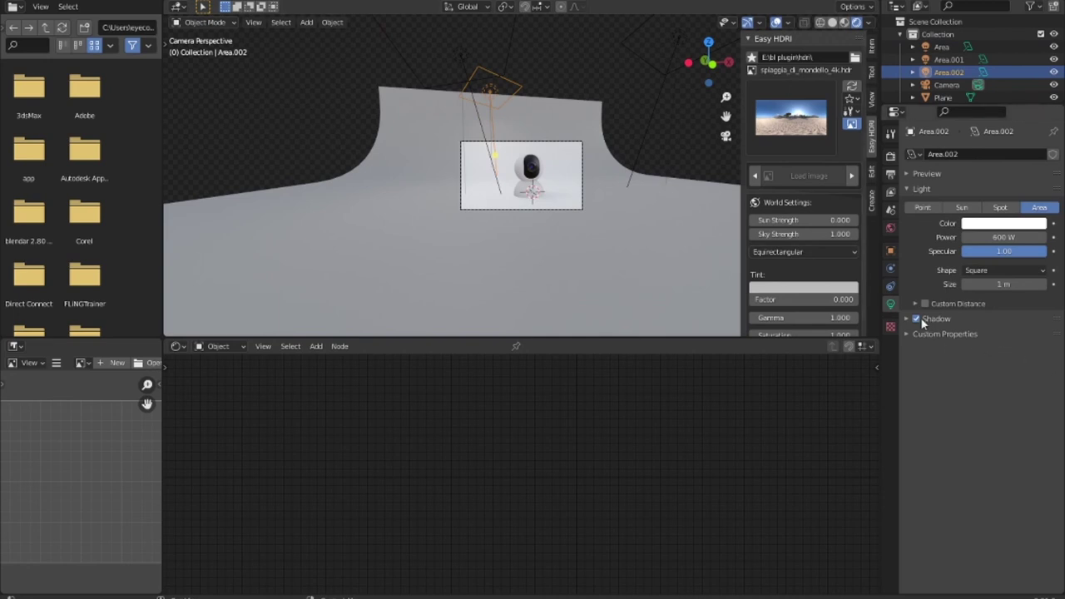
click(1004, 238)
text(4)
key(Return)
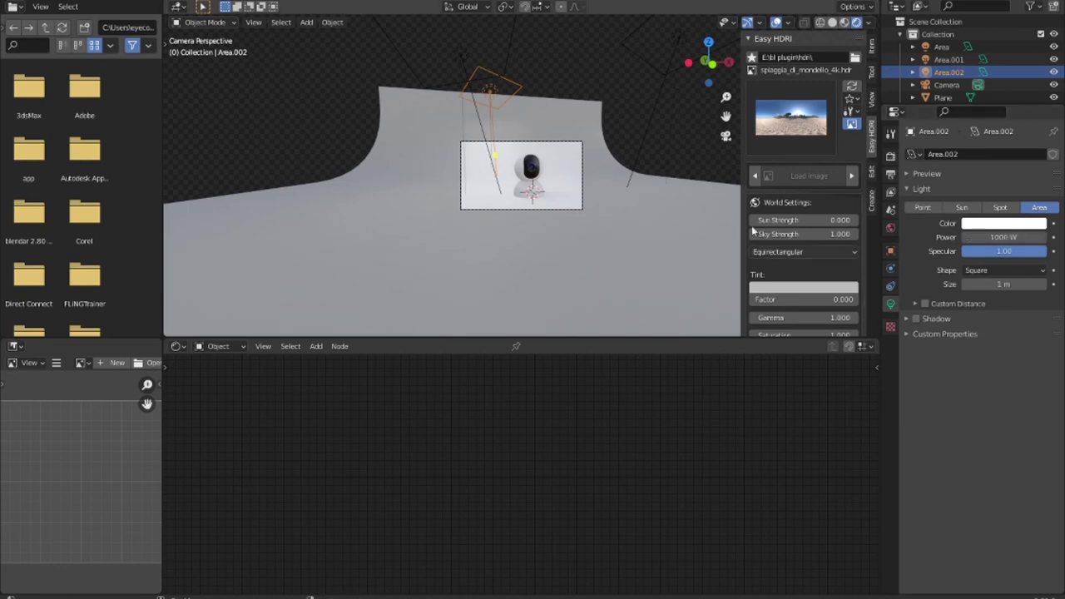
From top view, duplicate the Area.002 light and place the copy lower.
key(KP_7)
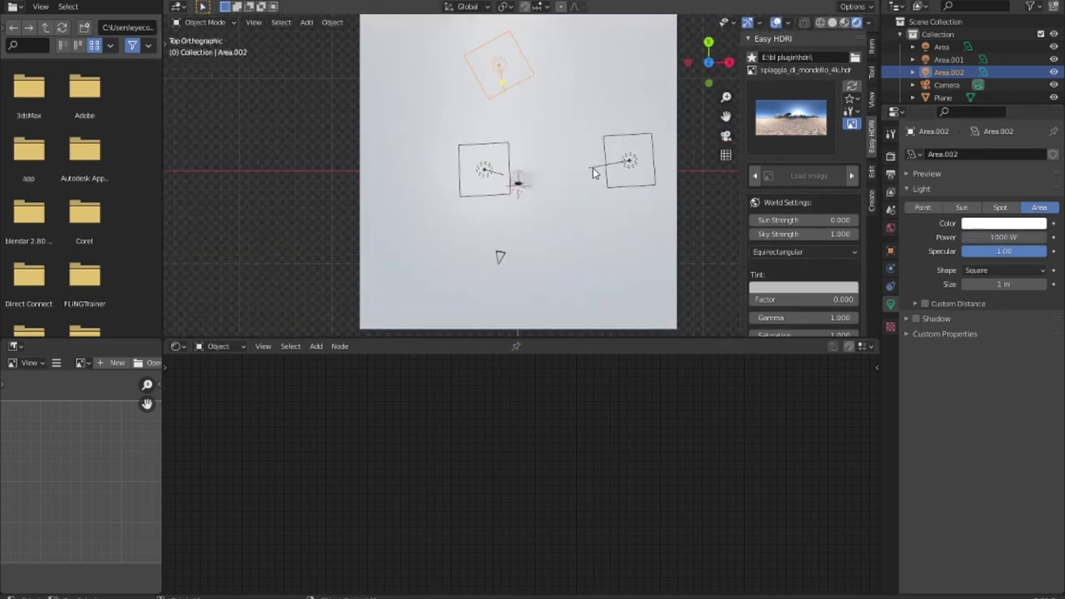
key(shift+d)
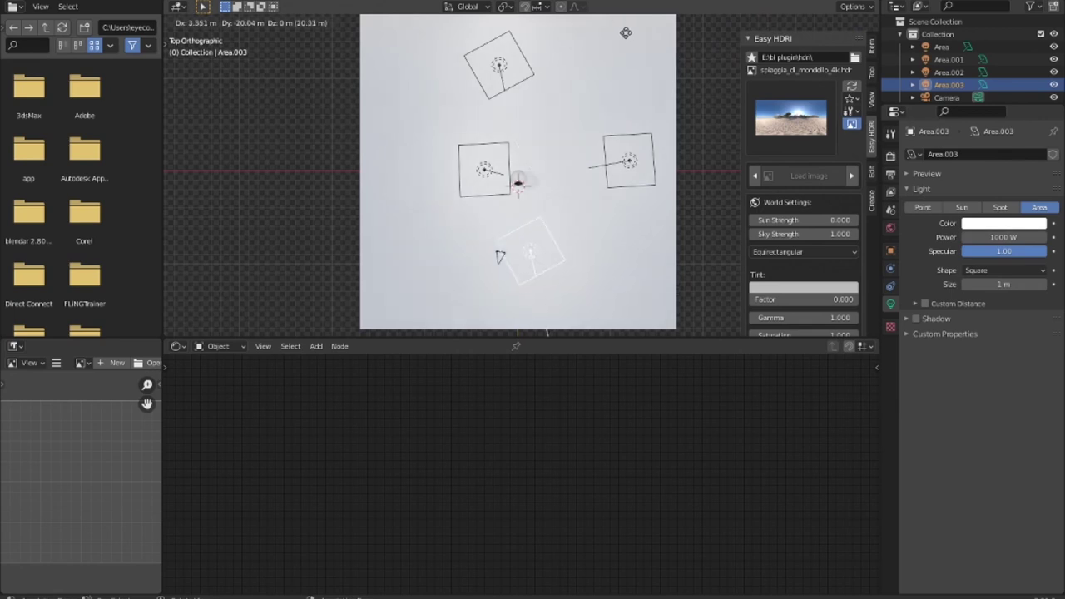
click(628, 33)
In front view, tilt the new light and set it down near the camera model.
key(KP_1)
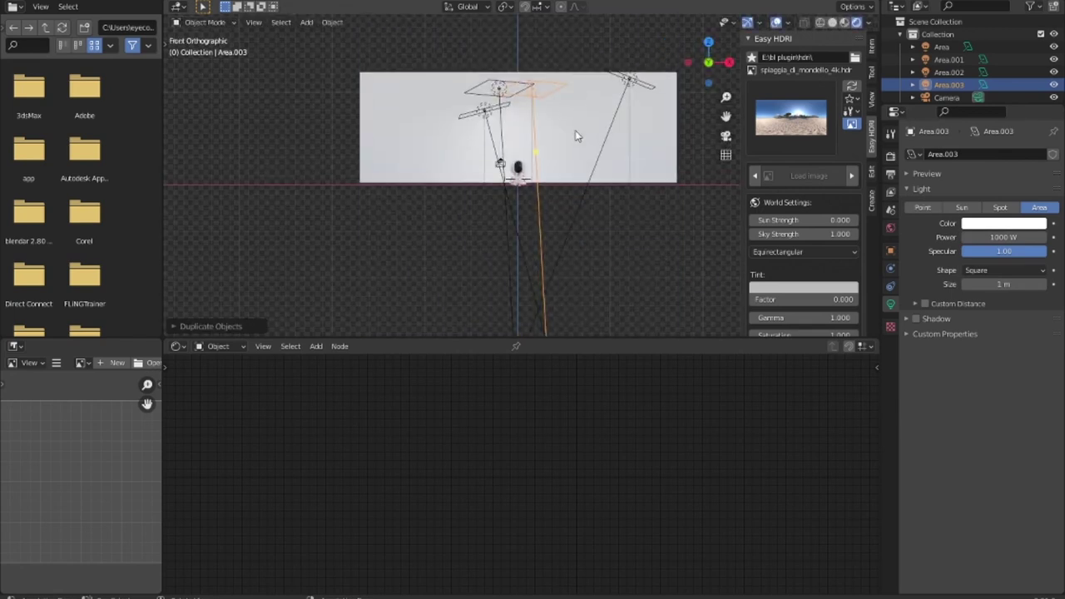
key(r)
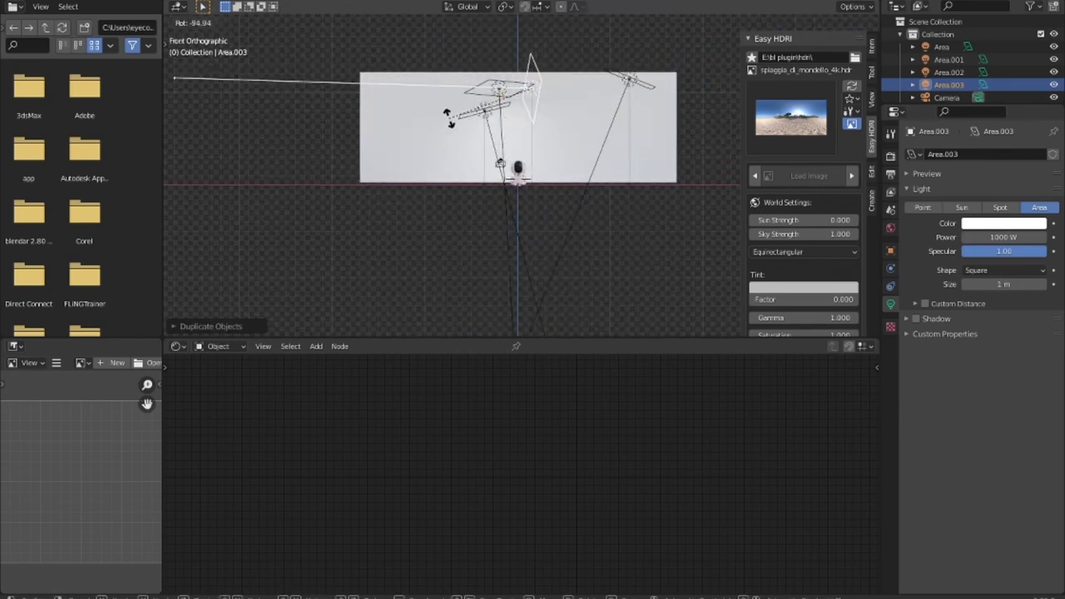
click(446, 116)
key(g)
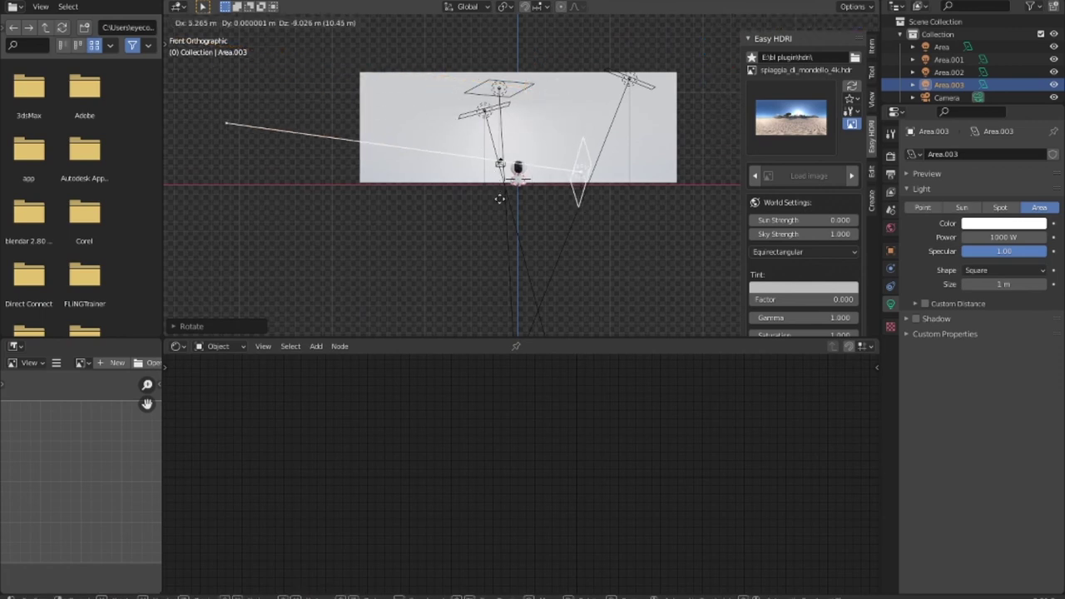
click(499, 198)
key(KP_0)
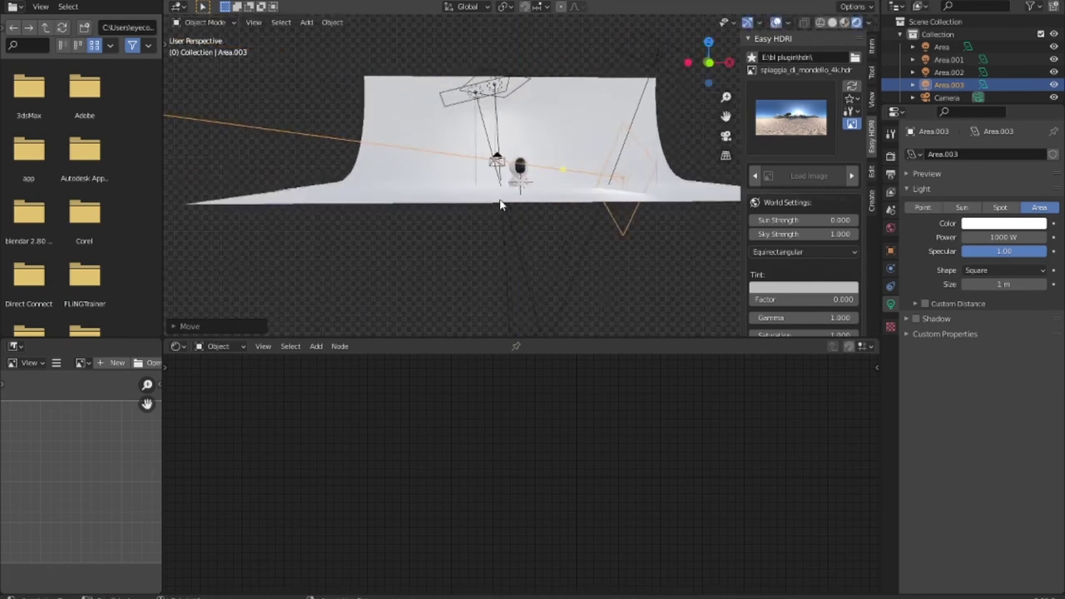
scroll(582, 200, up, 3)
scroll(598, 203, up, 2)
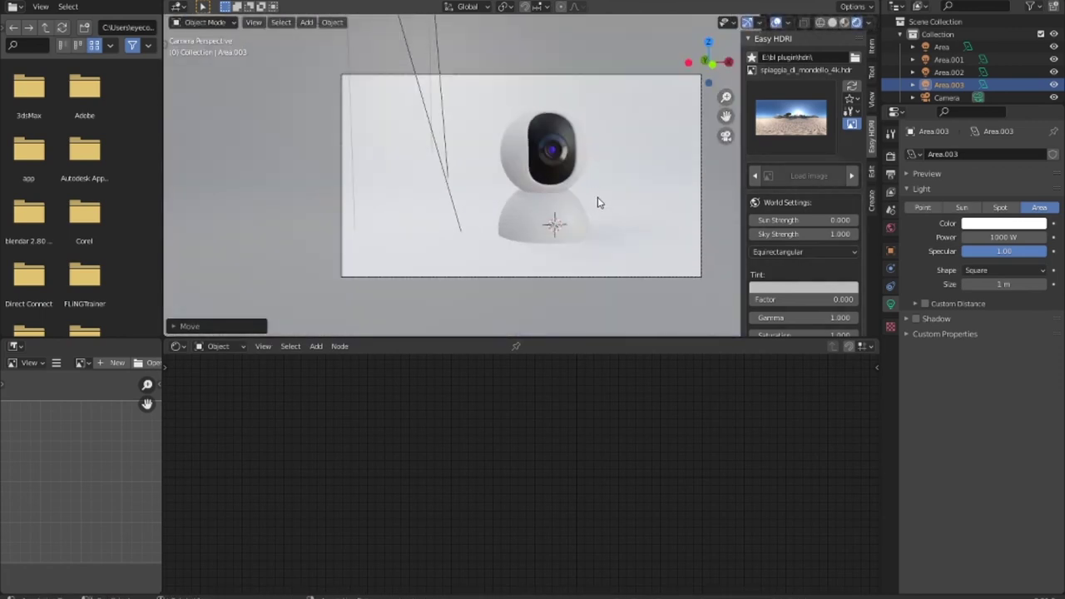
scroll(599, 201, up, 2)
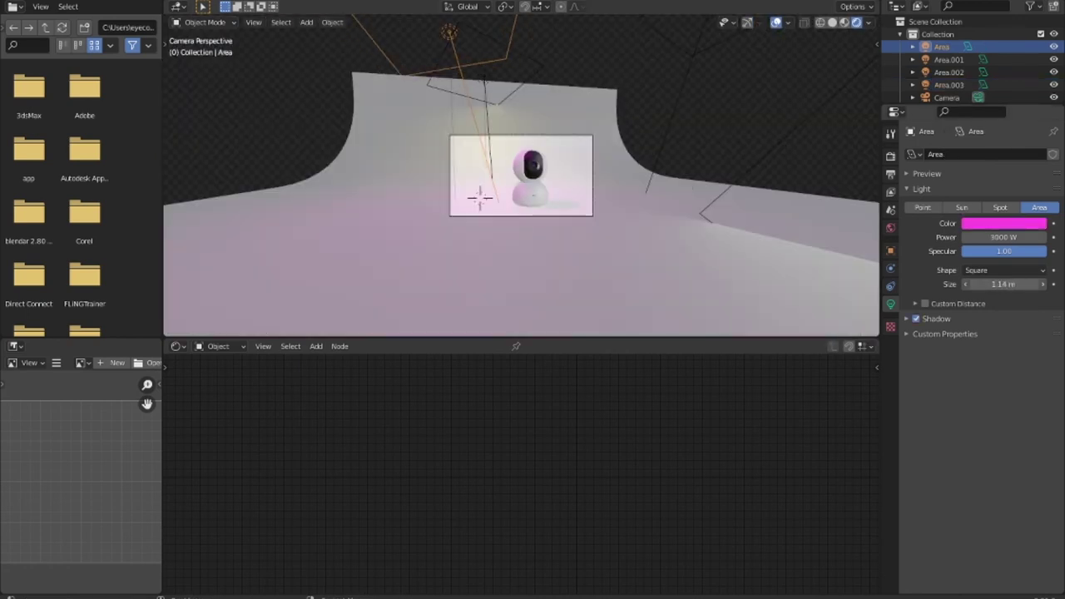
Shrink the pink Area light to 0.28 m and give Area.001 3000 W power.
drag(1002, 284, 982, 284)
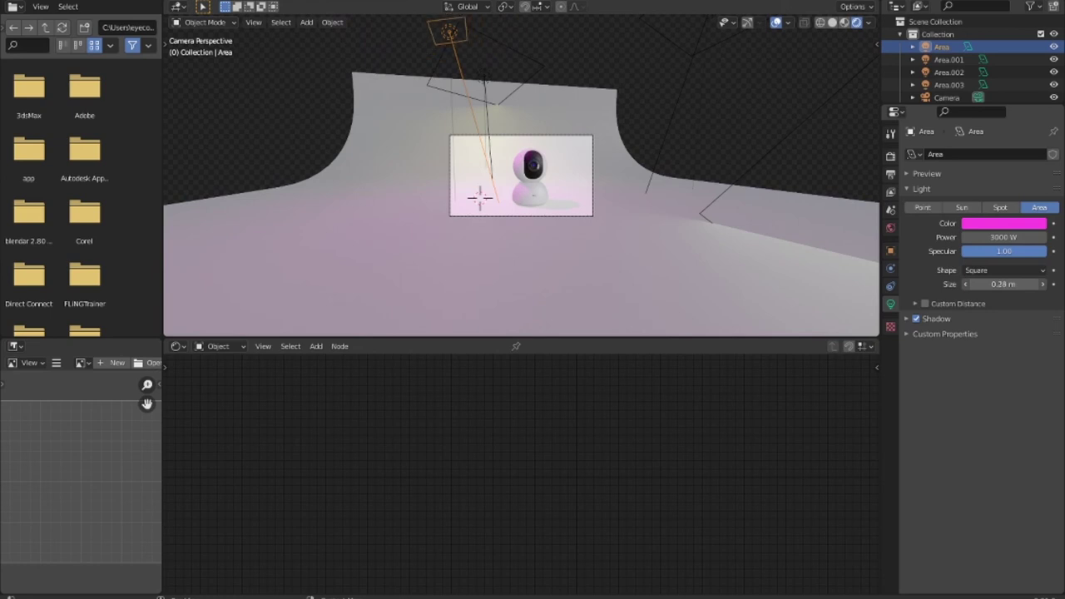
click(699, 66)
click(1002, 237)
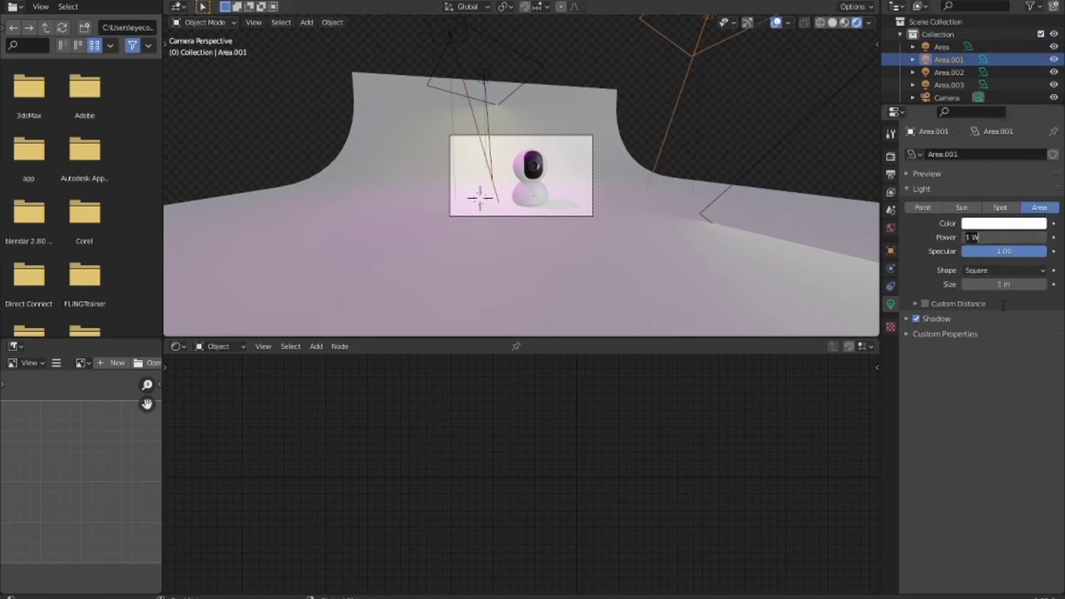
text(3000)
key(Return)
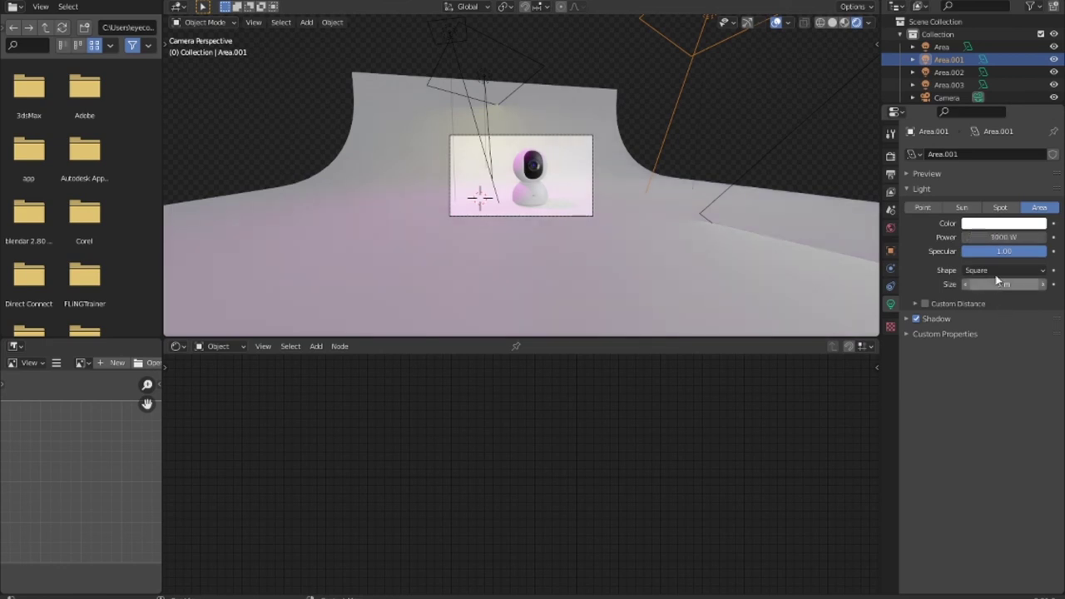
Tint Area.001 cyan, size it 0.67 m, and move it behind the model on the right.
click(991, 225)
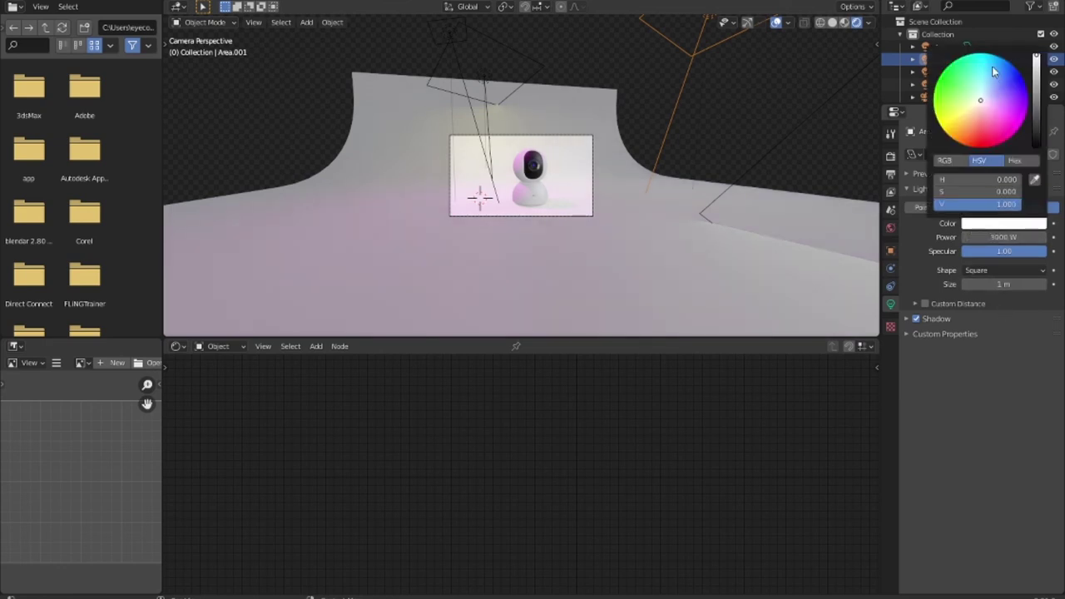
mouse_move(991, 65)
mouse_down()
mouse_move(983, 66)
mouse_move(1013, 84)
mouse_move(1000, 66)
mouse_up()
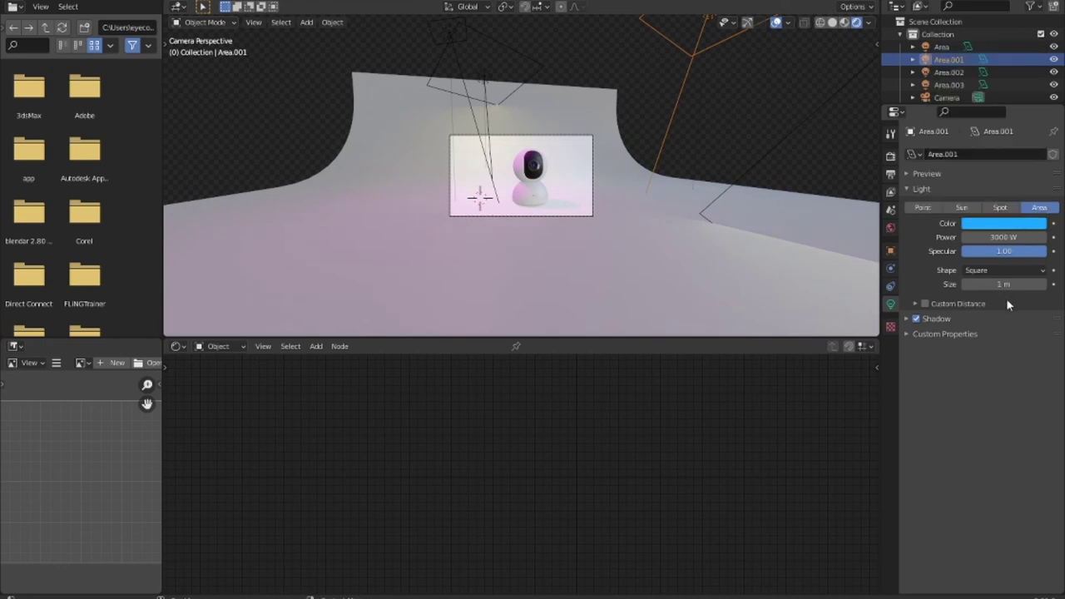
mouse_move(1003, 283)
mouse_down()
mouse_move(1023, 284)
mouse_move(975, 284)
mouse_up()
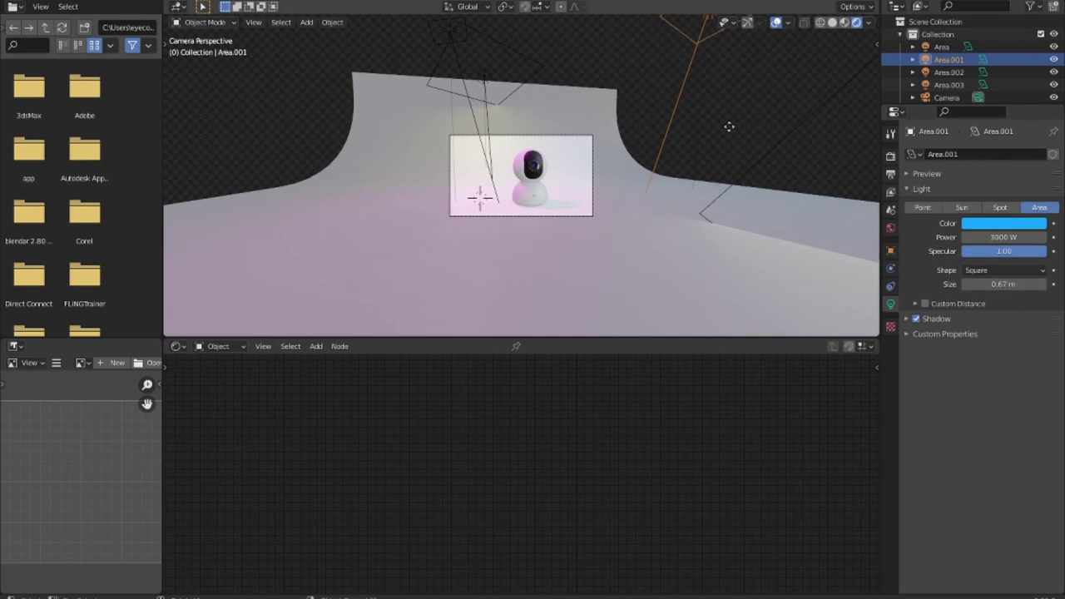
key(g)
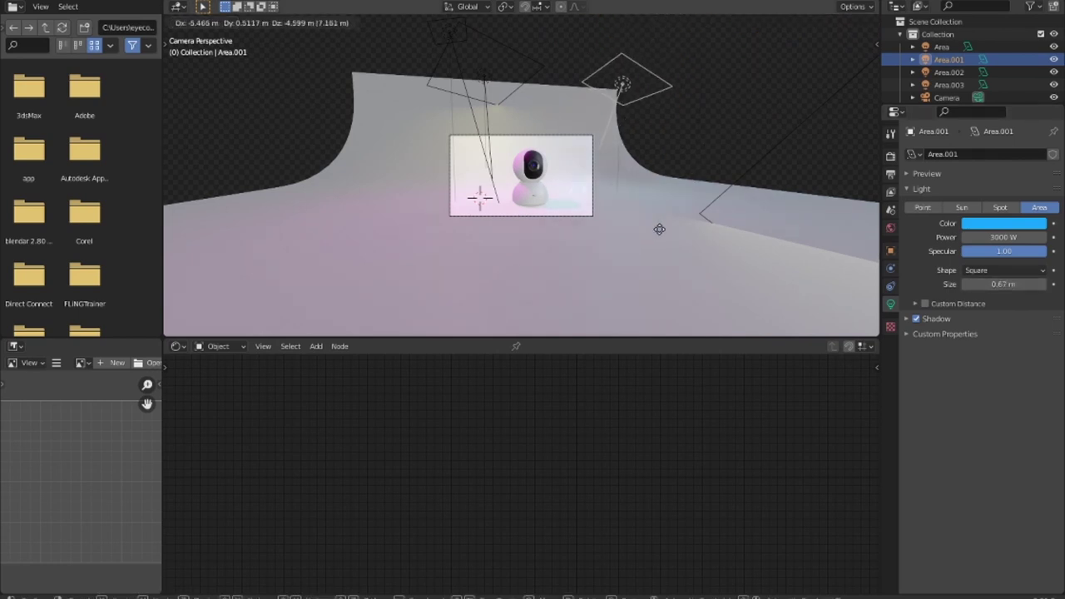
click(663, 225)
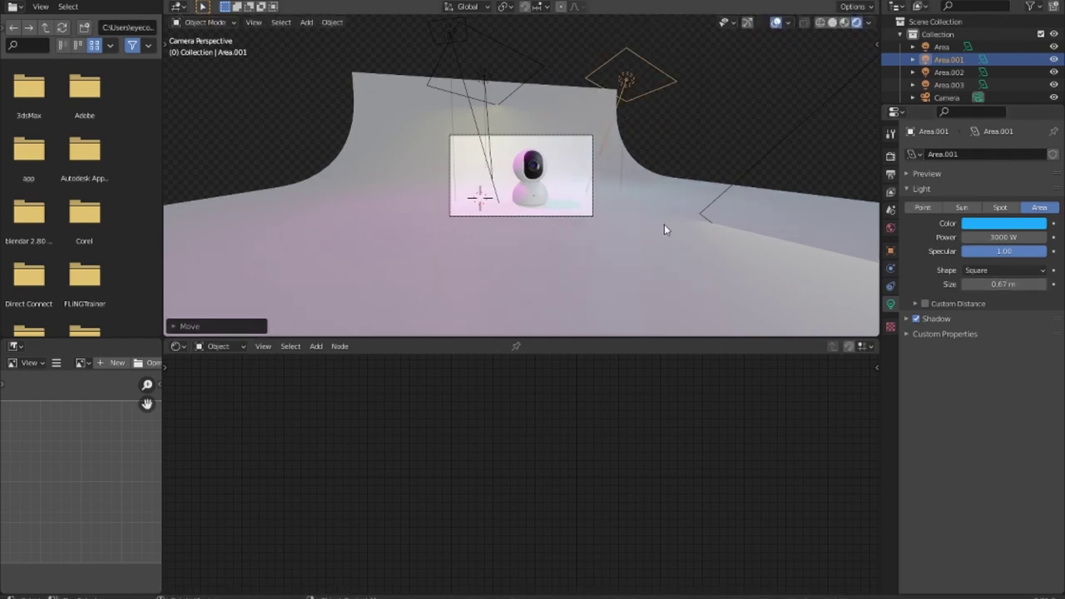
scroll(692, 234, down, 1)
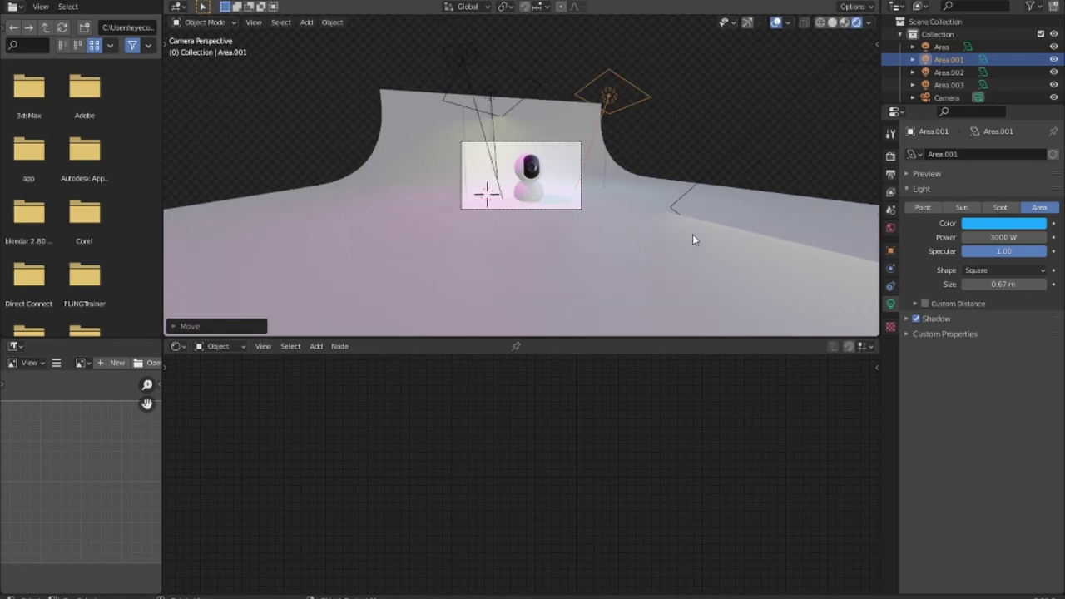
middle_drag(694, 238, 752, 252)
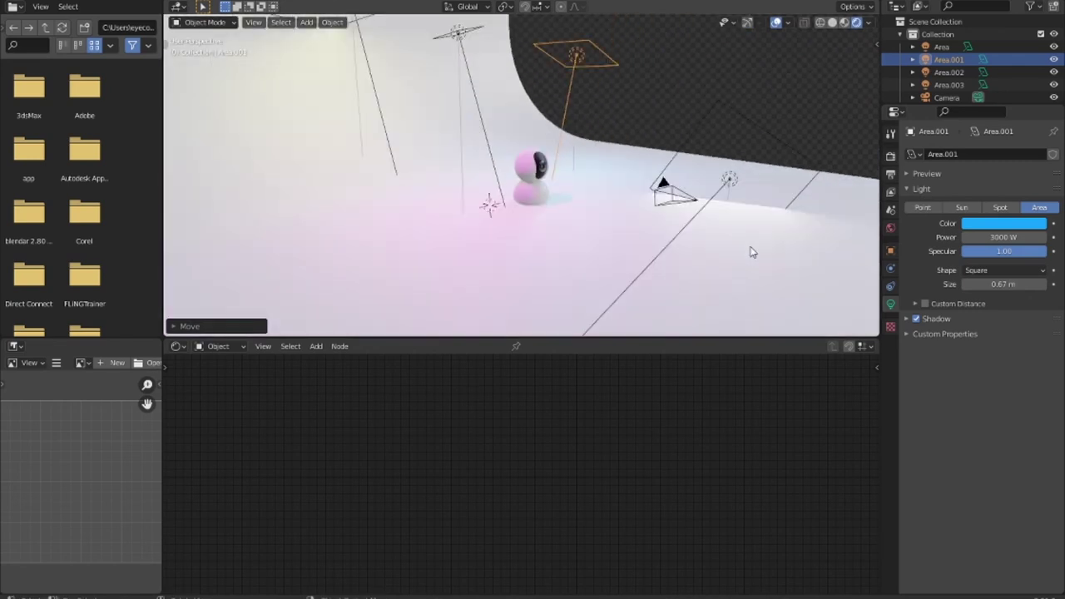
scroll(748, 249, down, 3)
scroll(744, 247, up, 1)
Rotate the Area.003 light to aim it at the model.
click(724, 180)
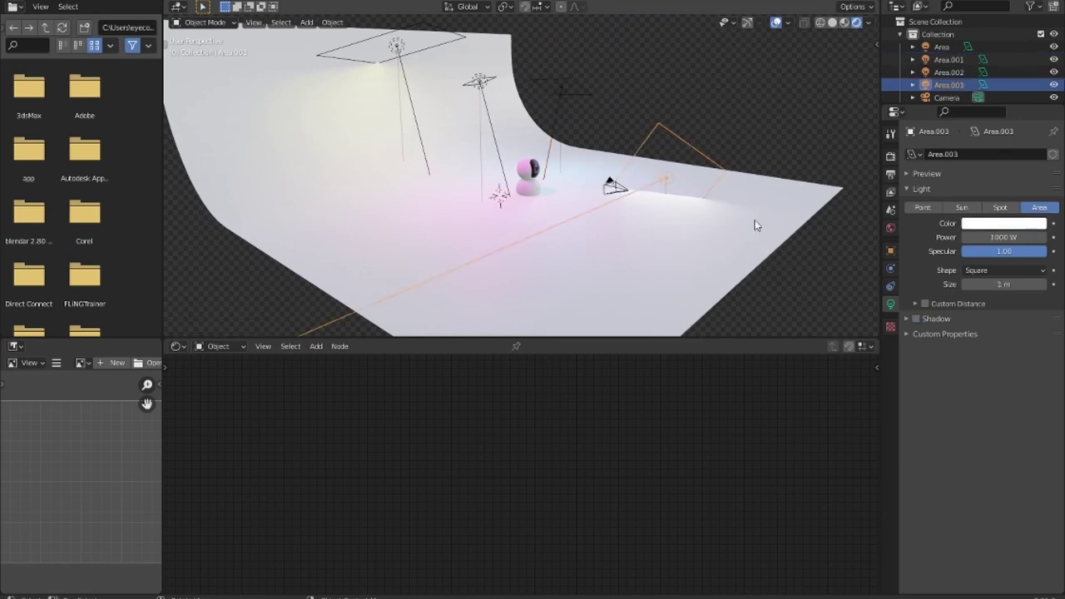
key(r)
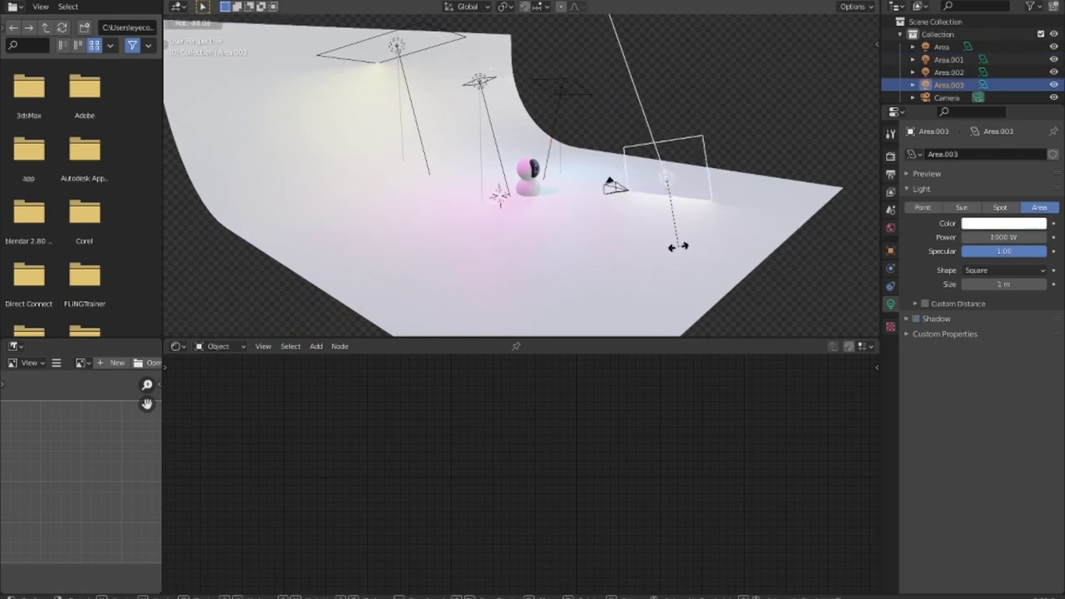
click(714, 237)
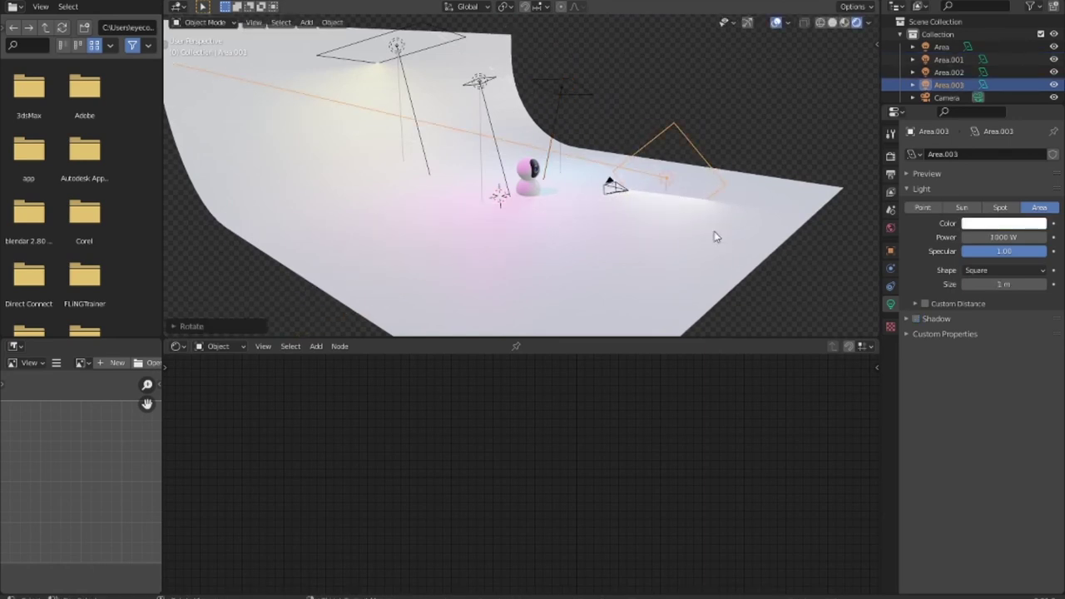
key(KP_7)
key(r)
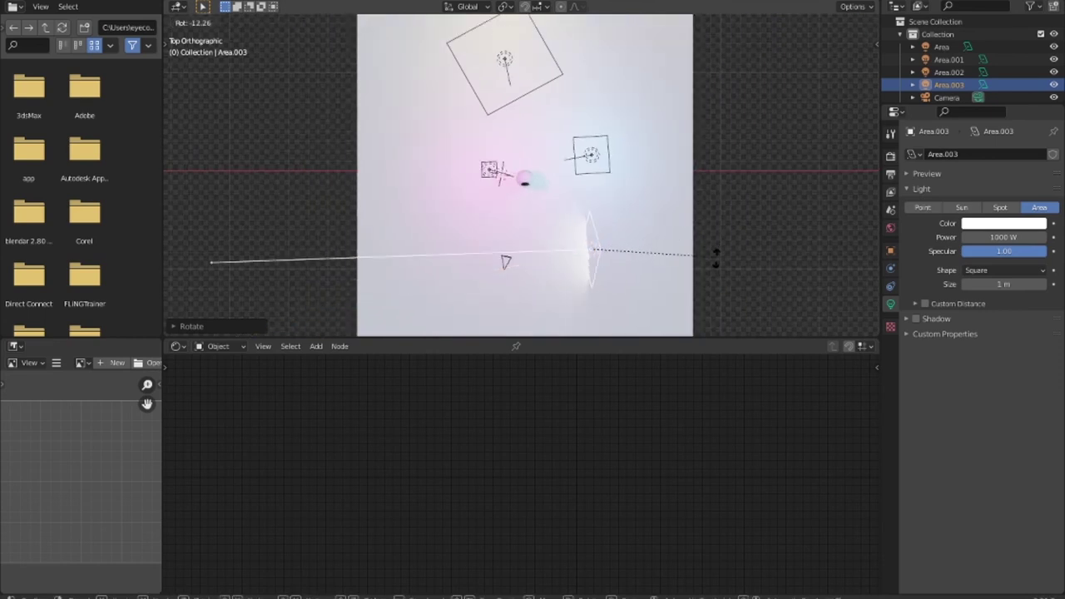
click(718, 118)
Set Area.003 to 3000 W and move it nearer the model over the backdrop.
click(1012, 238)
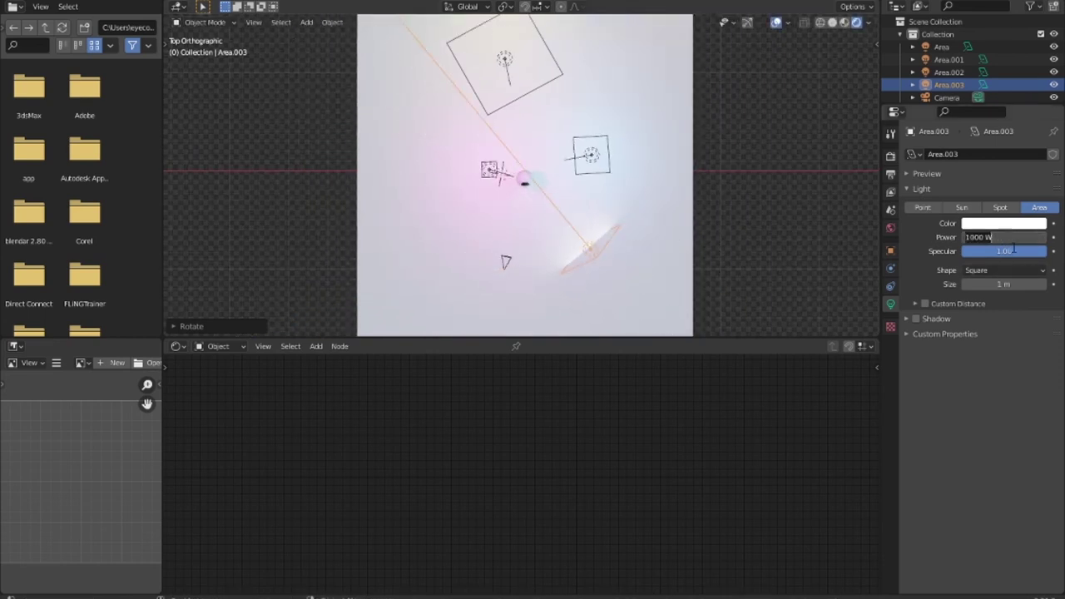
text(3)
key(Return)
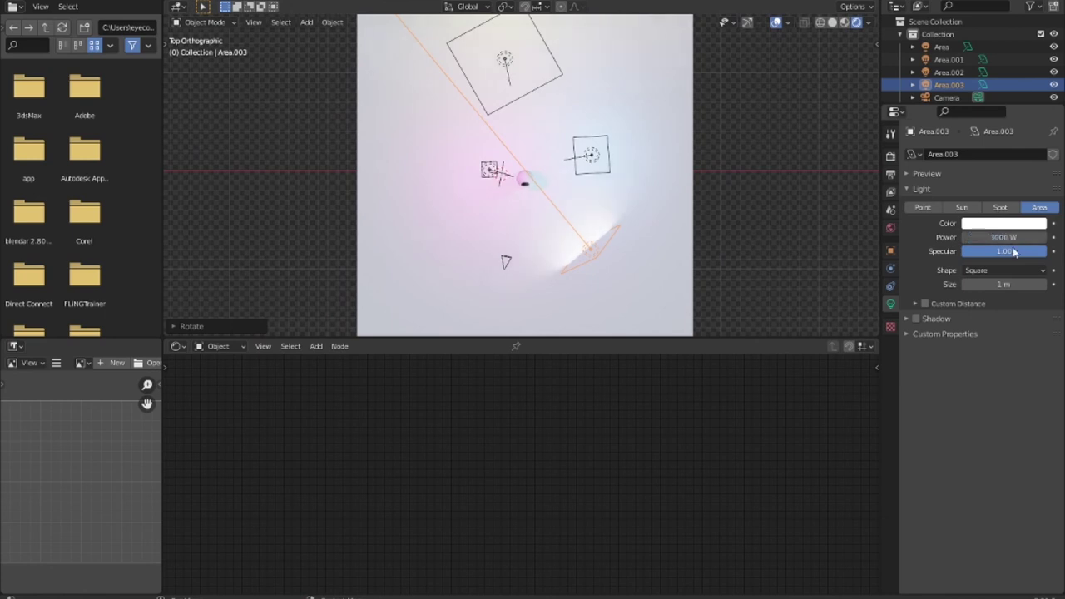
key(g)
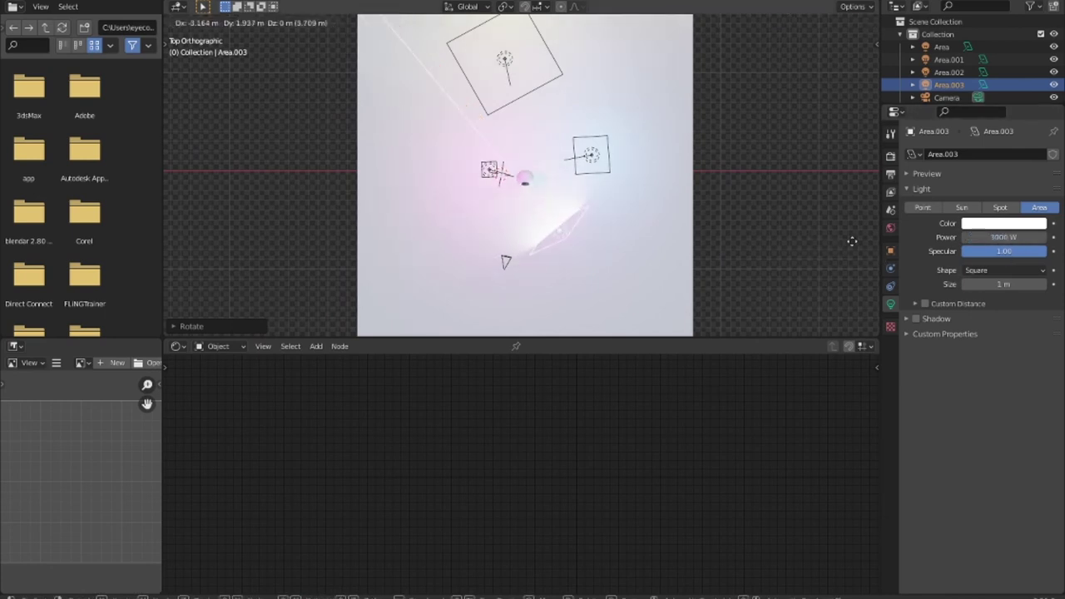
click(843, 223)
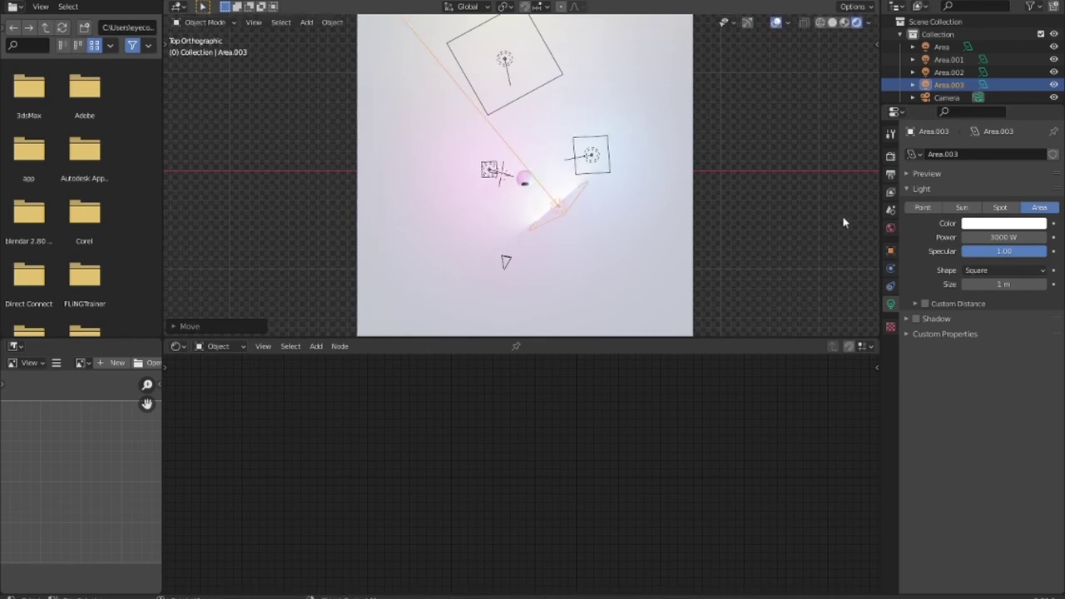
key(KP_0)
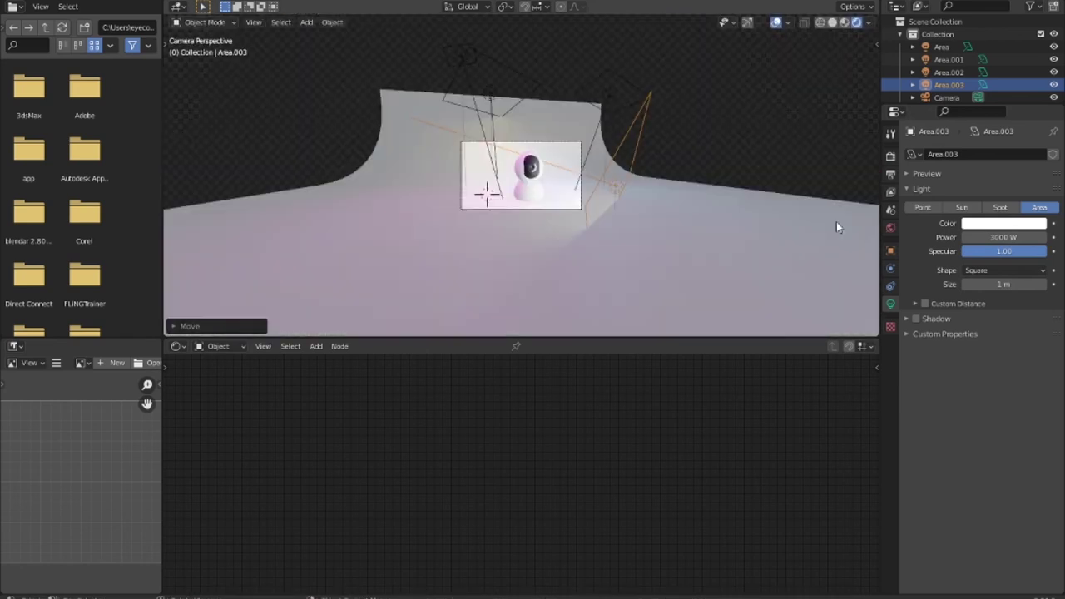
scroll(615, 220, up, 3)
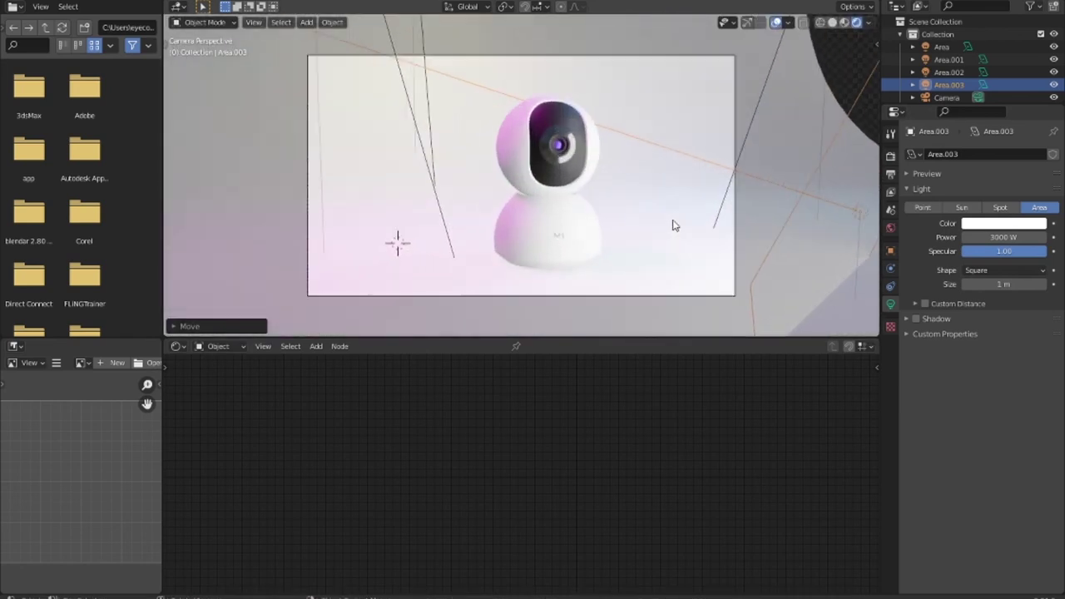
scroll(674, 224, up, 2)
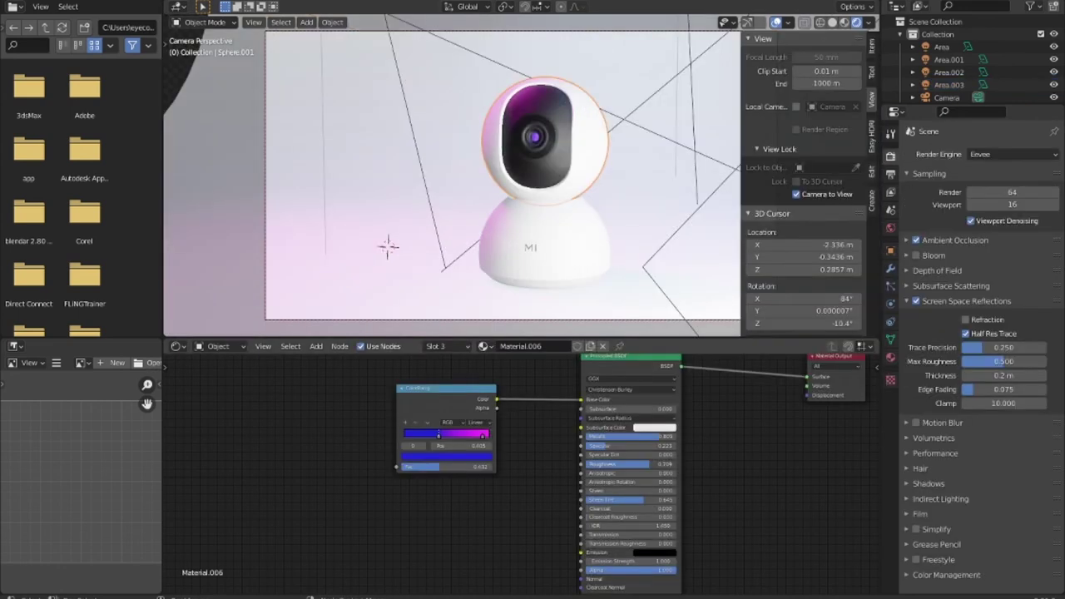
Set the lens material's sheen tint to 0.355 and metallic to 0.886, then give Material.005 roughness 0.306.
drag(636, 499, 610, 498)
mouse_move(619, 438)
mouse_down()
mouse_move(676, 436)
mouse_move(657, 436)
mouse_up()
click(484, 346)
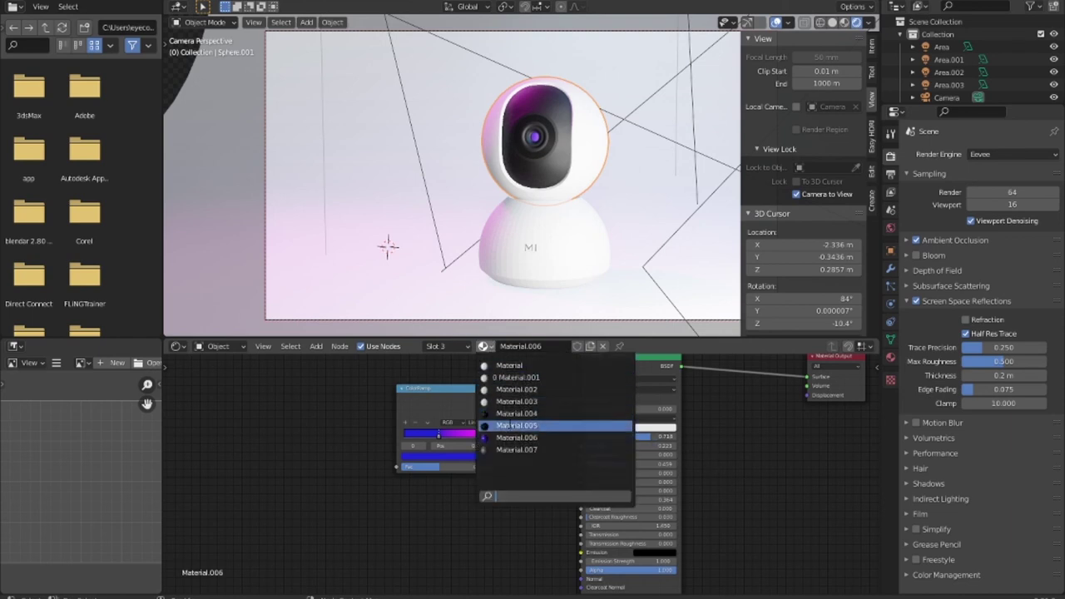
click(566, 422)
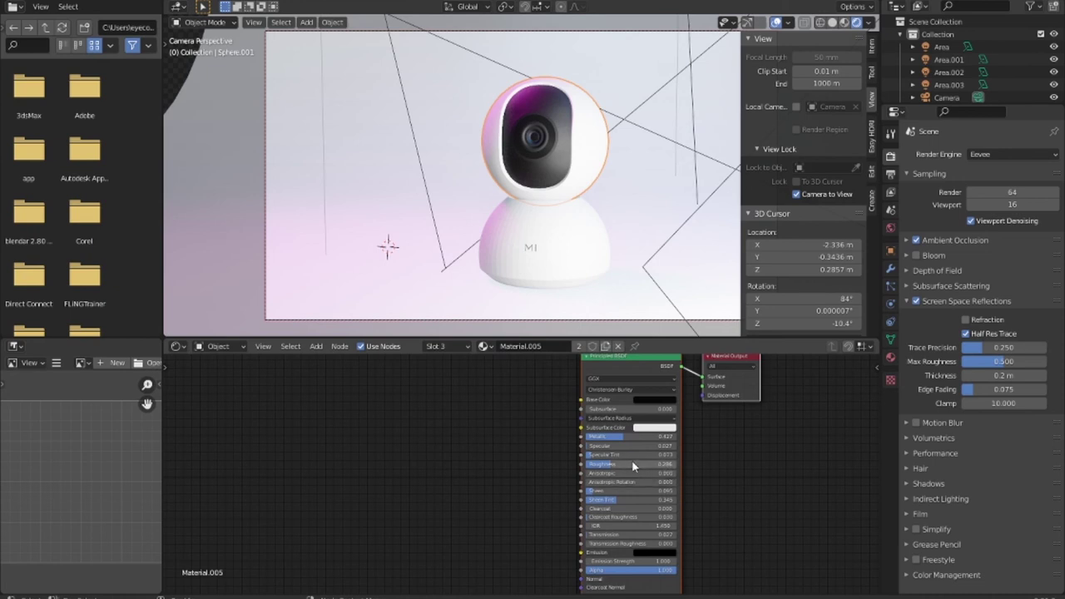
mouse_move(610, 463)
mouse_down()
mouse_move(634, 464)
mouse_move(625, 447)
mouse_up()
drag(610, 446, 620, 446)
Raise Material.004's roughness to about 0.636.
click(484, 347)
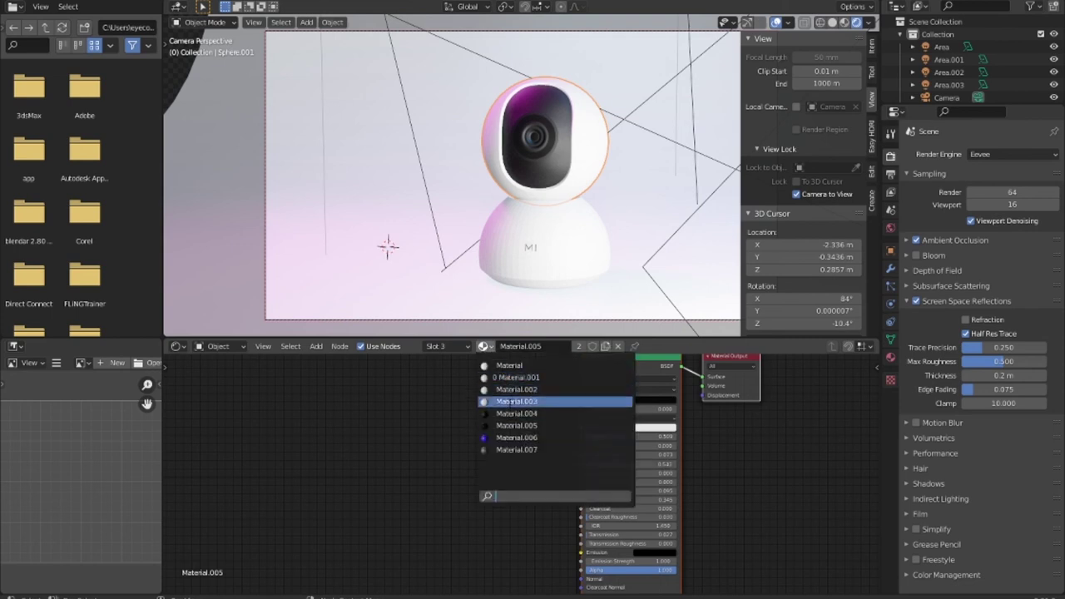
click(514, 414)
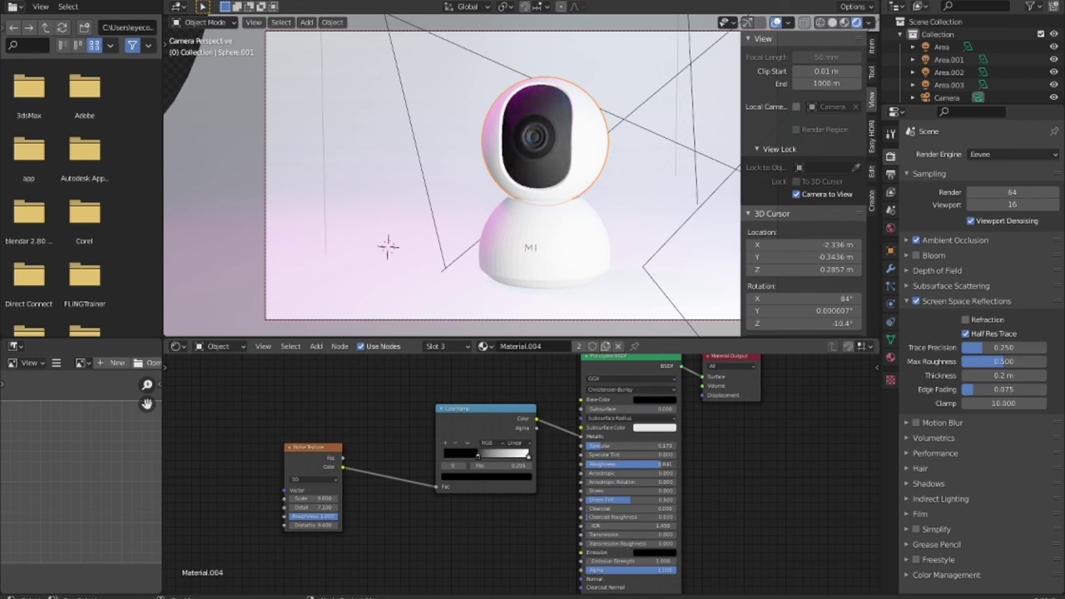
mouse_move(632, 464)
mouse_down()
mouse_move(674, 463)
mouse_move(641, 464)
mouse_up()
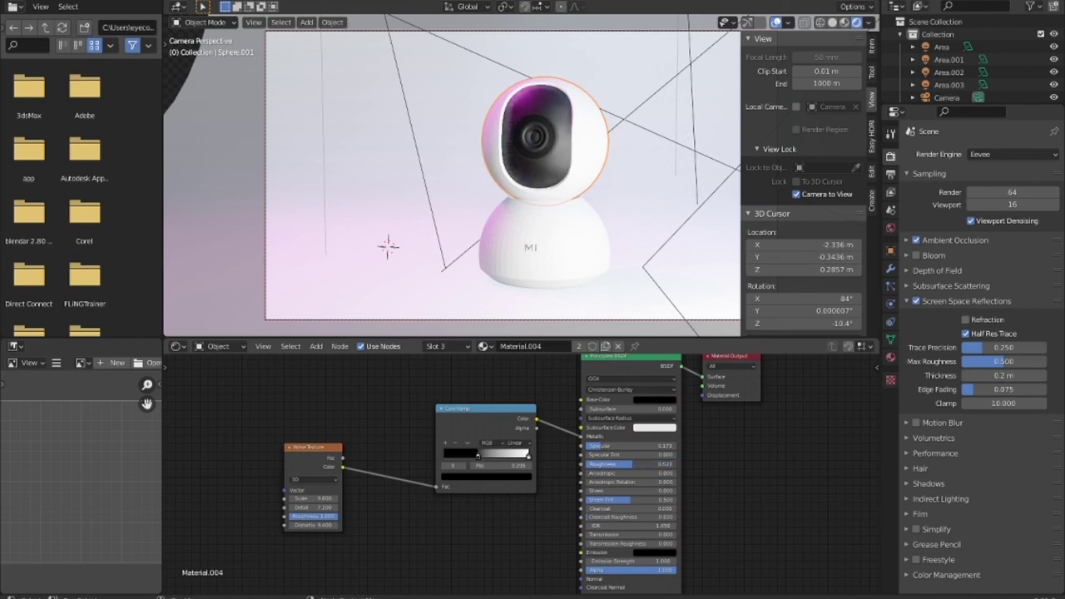
drag(632, 463, 637, 464)
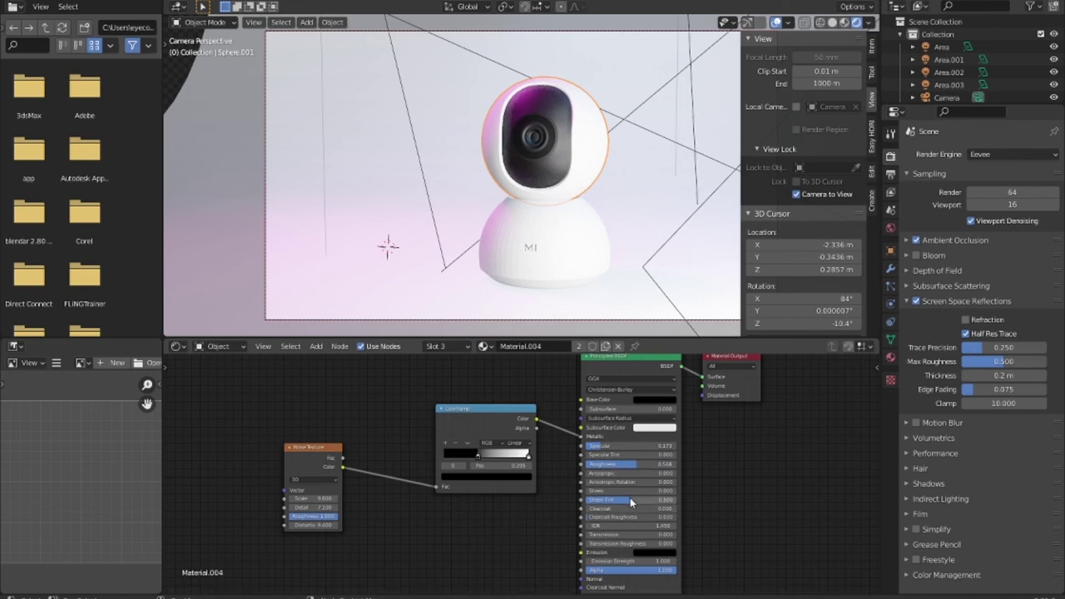
drag(632, 463, 637, 464)
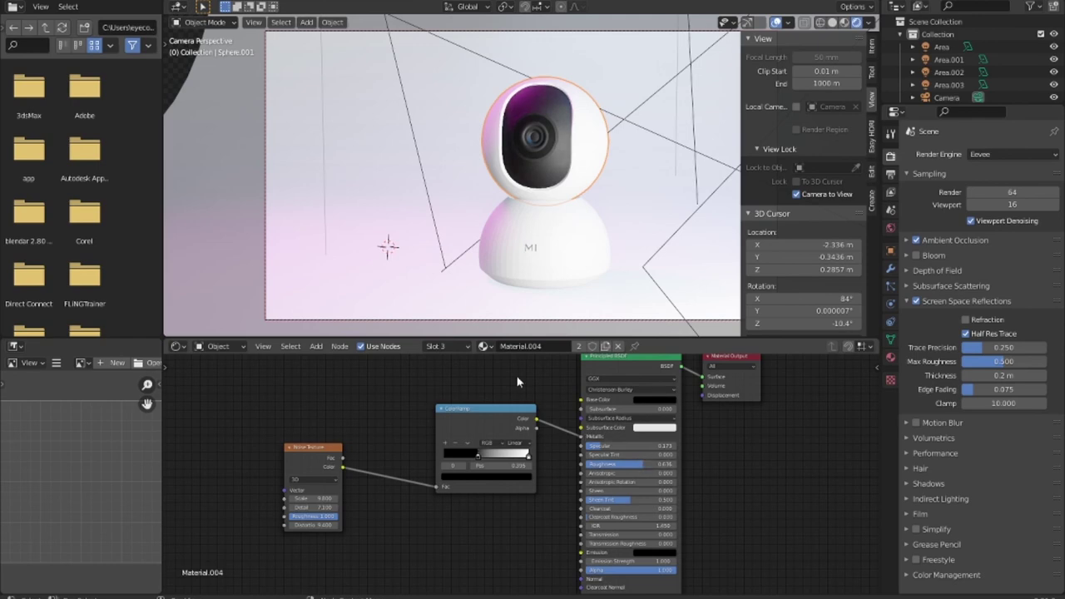
click(483, 346)
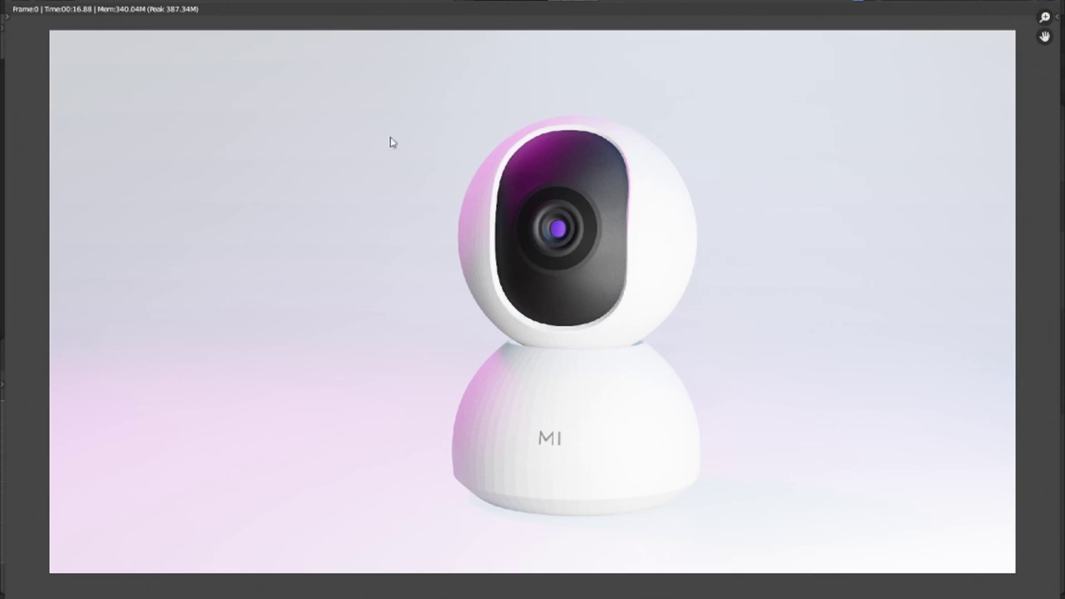
Save the render as a 100% quality JPEG named 'MI CAMERA'.
click(117, 3)
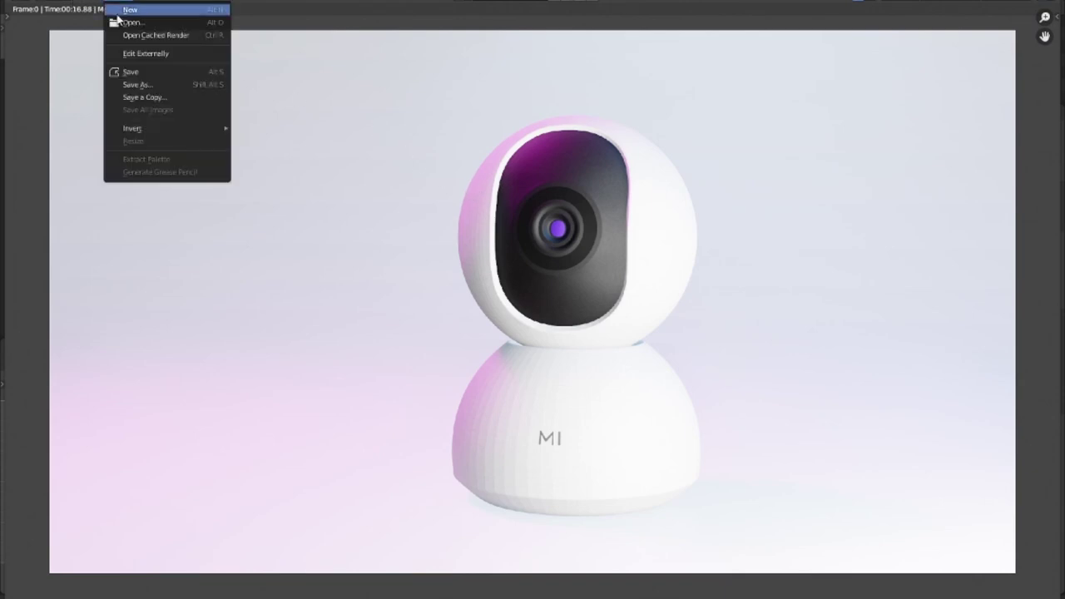
click(160, 83)
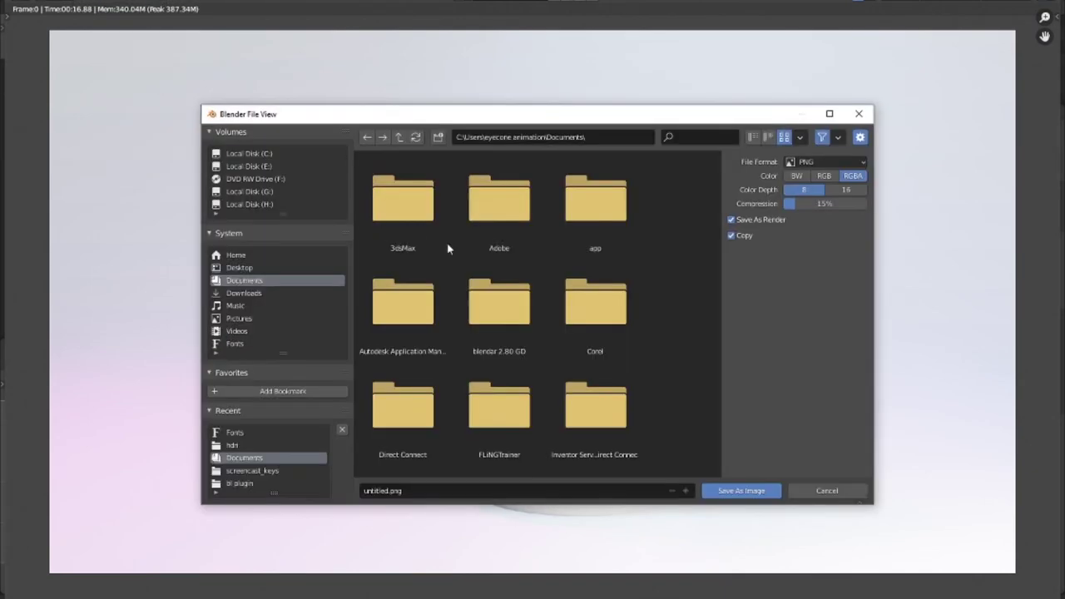
click(823, 161)
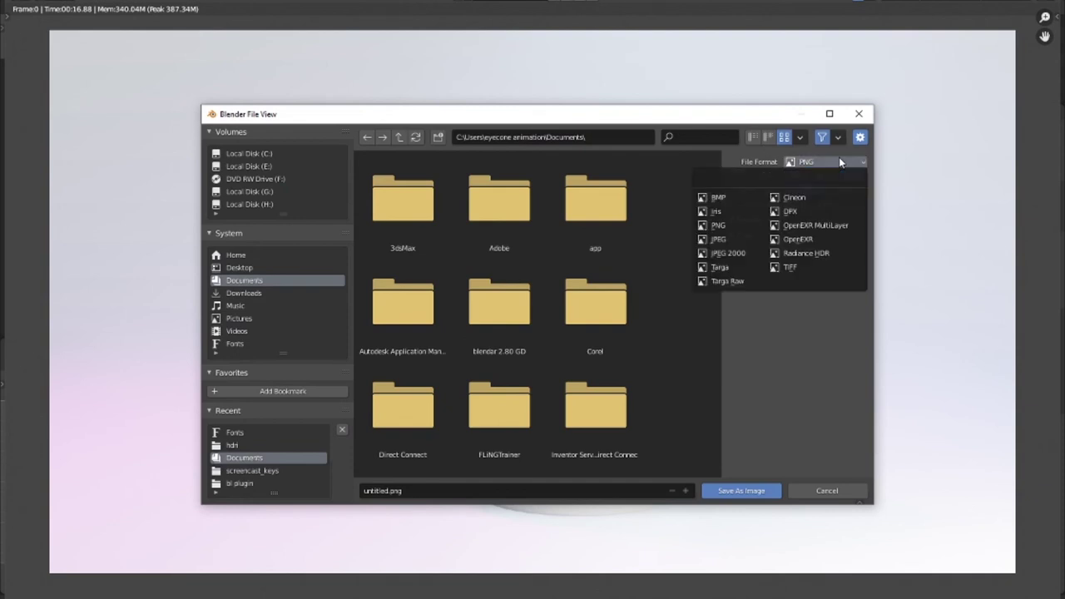
click(738, 239)
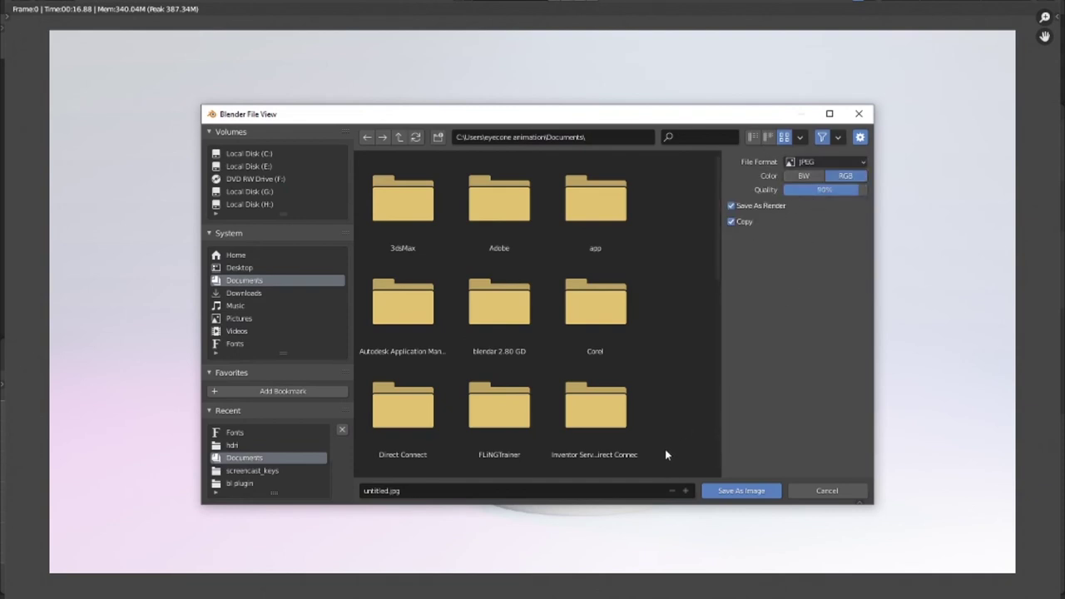
drag(843, 193, 862, 190)
click(419, 490)
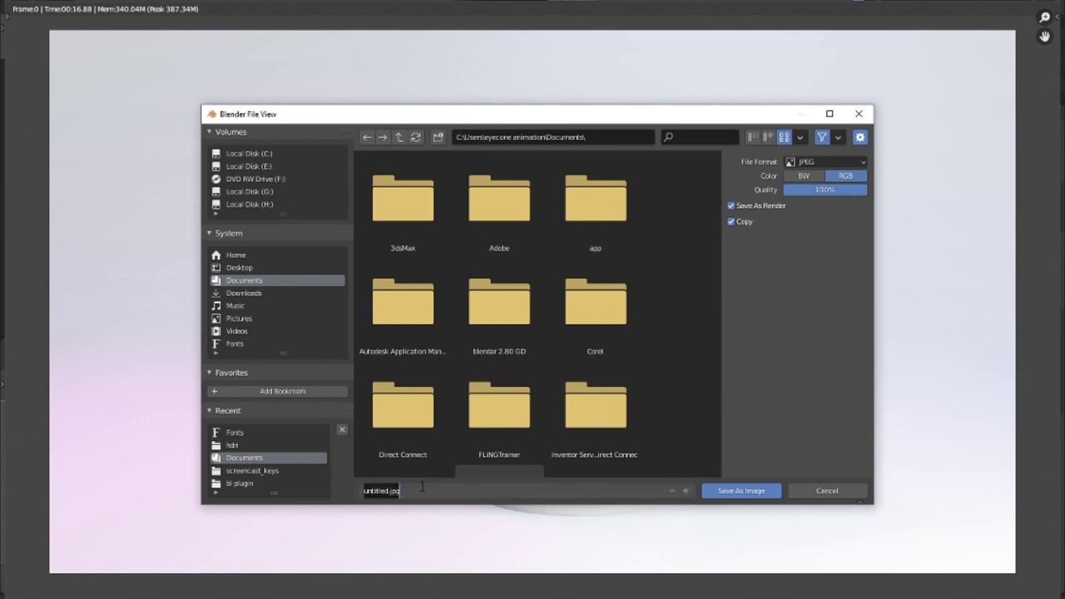
text(MI CAM)
text(ERA)
click(251, 167)
Save the image into the arttion folder on drive E.
click(251, 167)
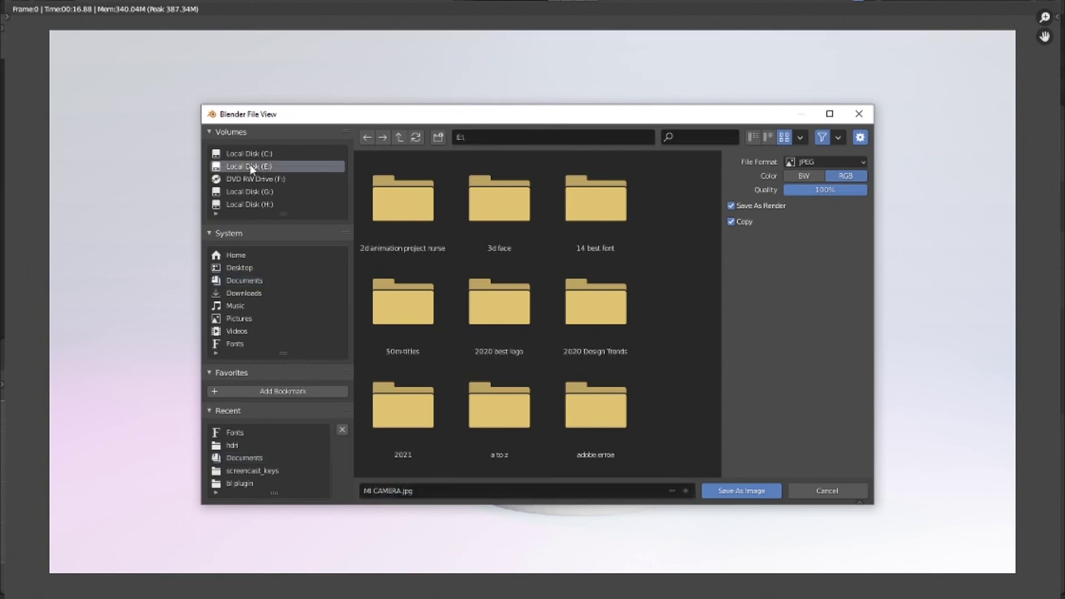
click(484, 313)
scroll(502, 313, down, 2)
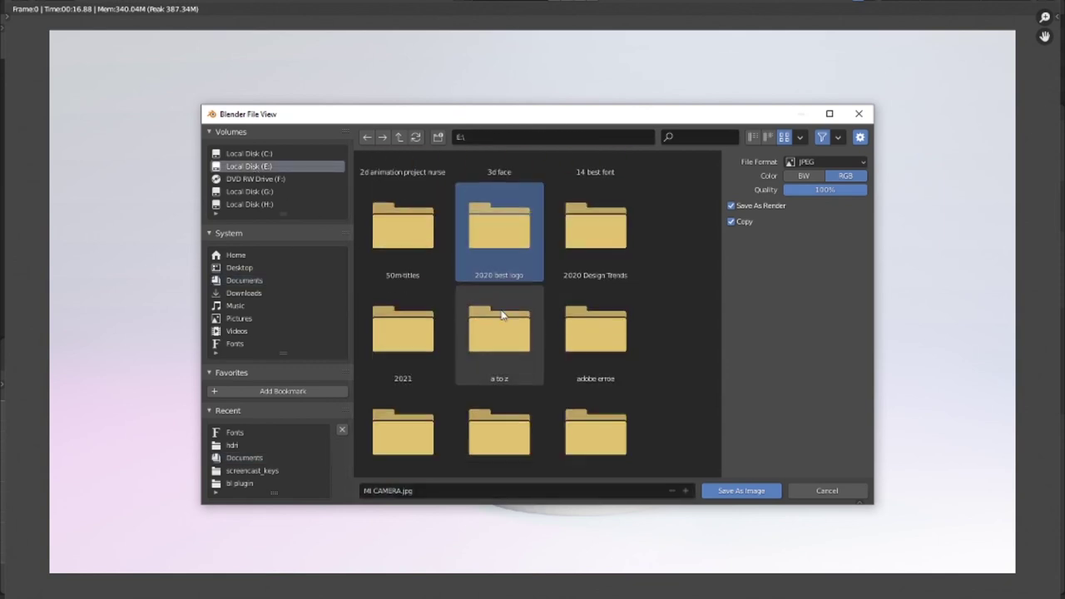
scroll(502, 313, down, 2)
scroll(501, 313, down, 2)
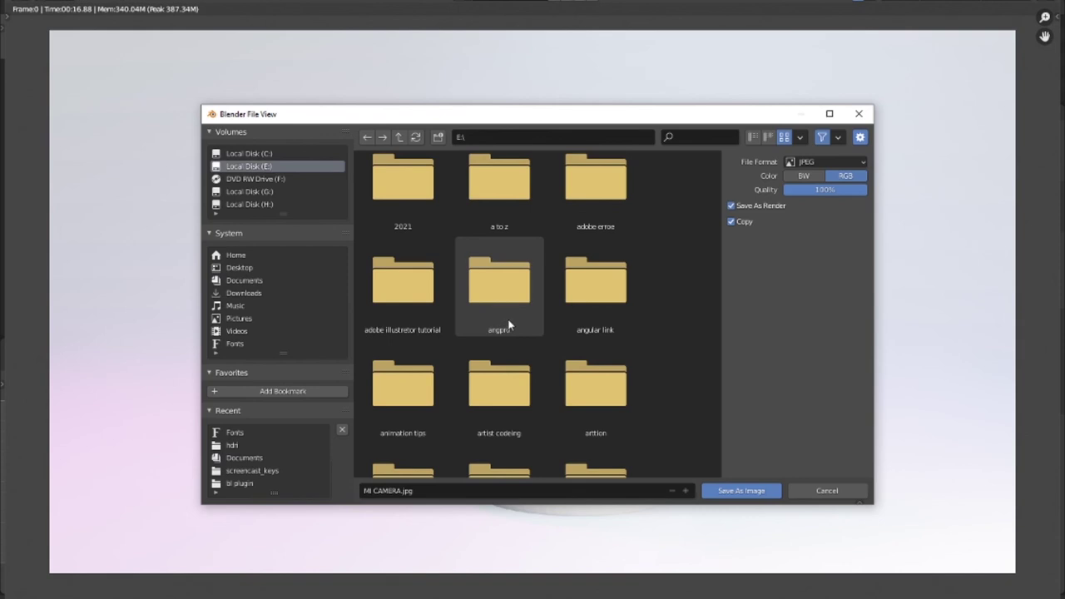
double_click(594, 398)
click(721, 493)
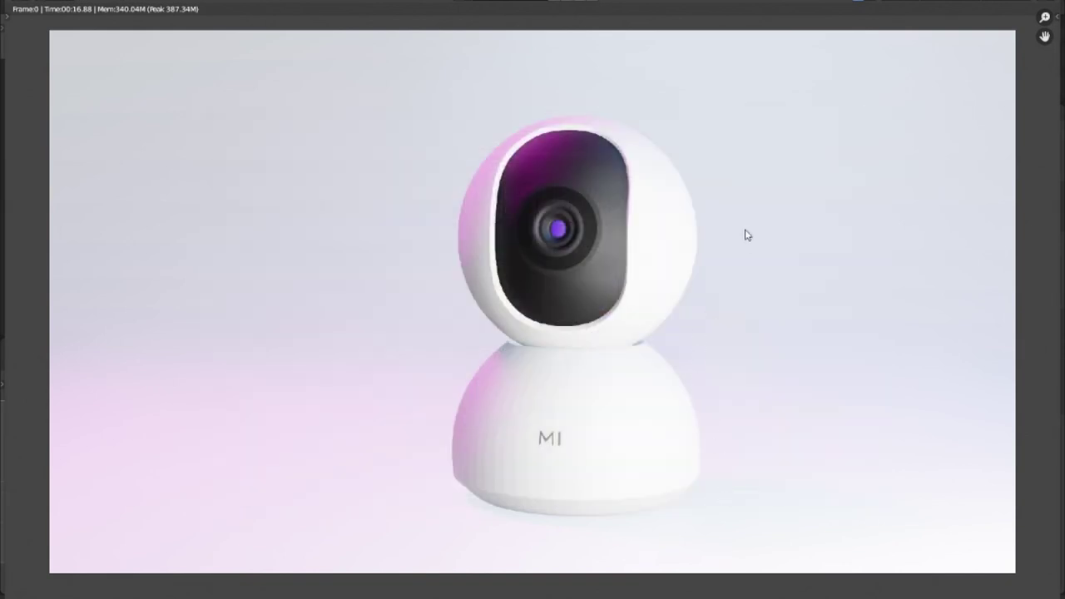
scroll(746, 234, down, 2)
scroll(746, 235, down, 1)
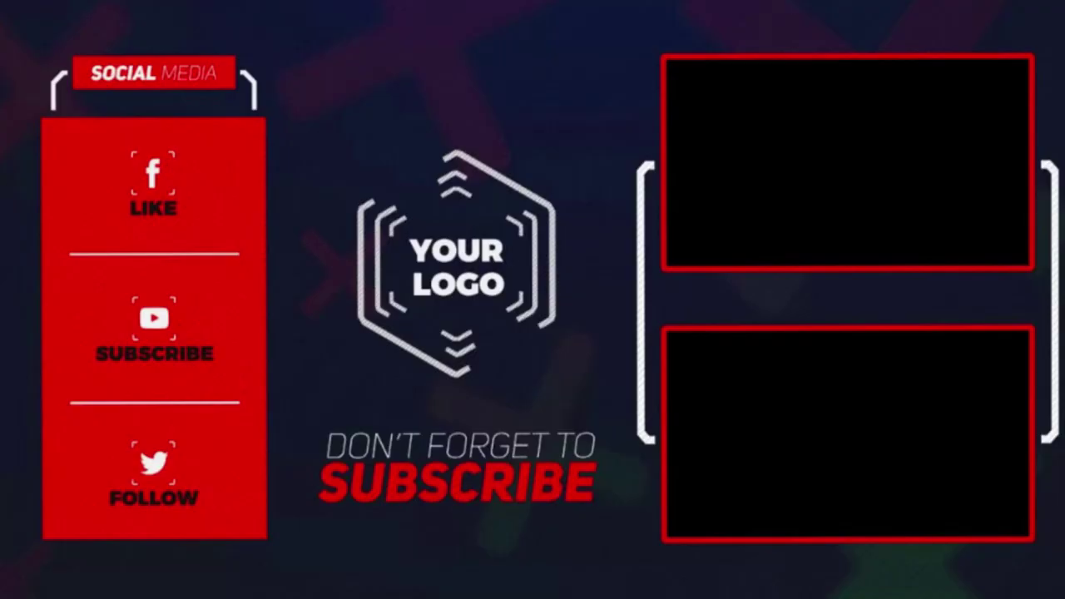